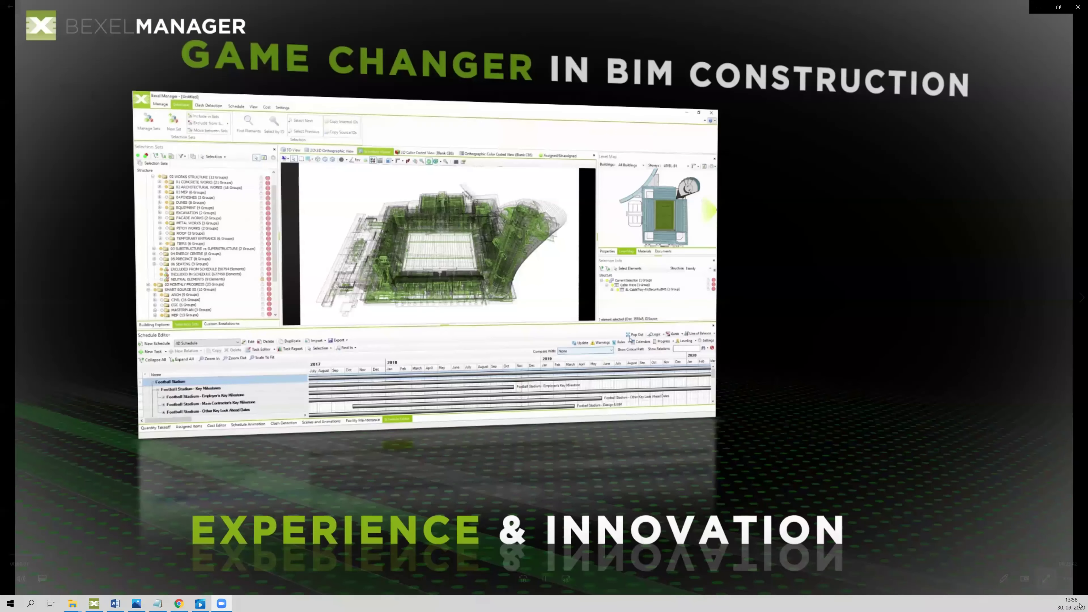
Step: Switch the BEXEL Manager 20 intro video to full screen with F11
key("F11")
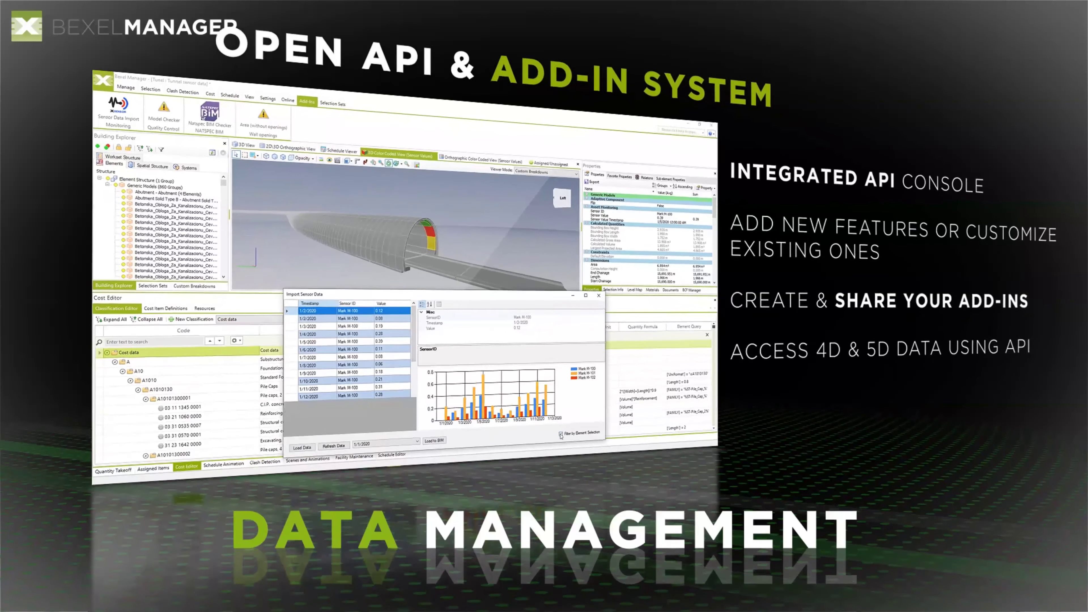
left_click(426, 236)
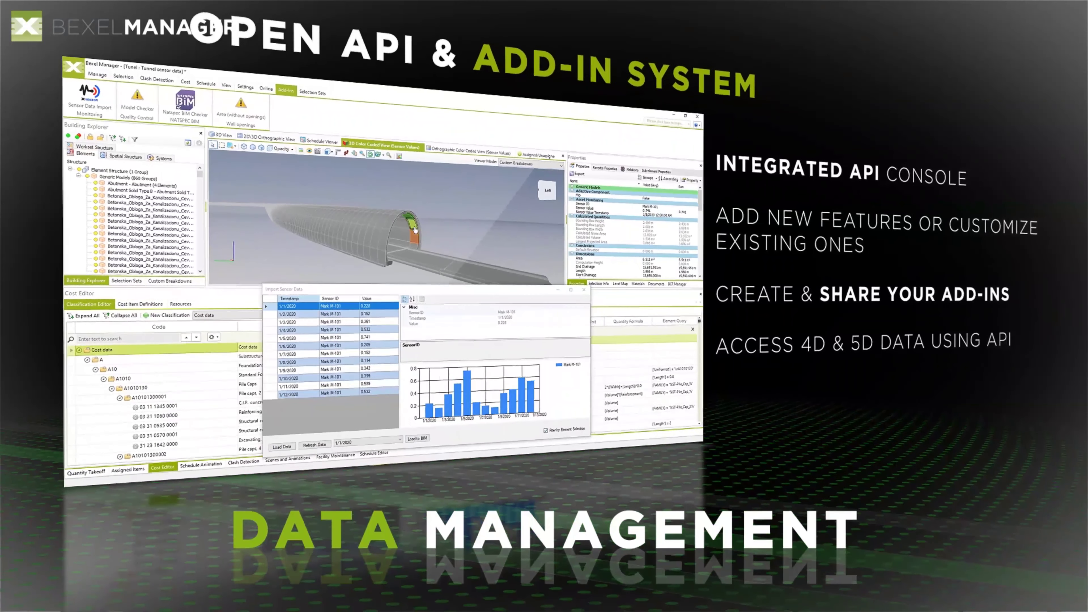
left_click(652, 285)
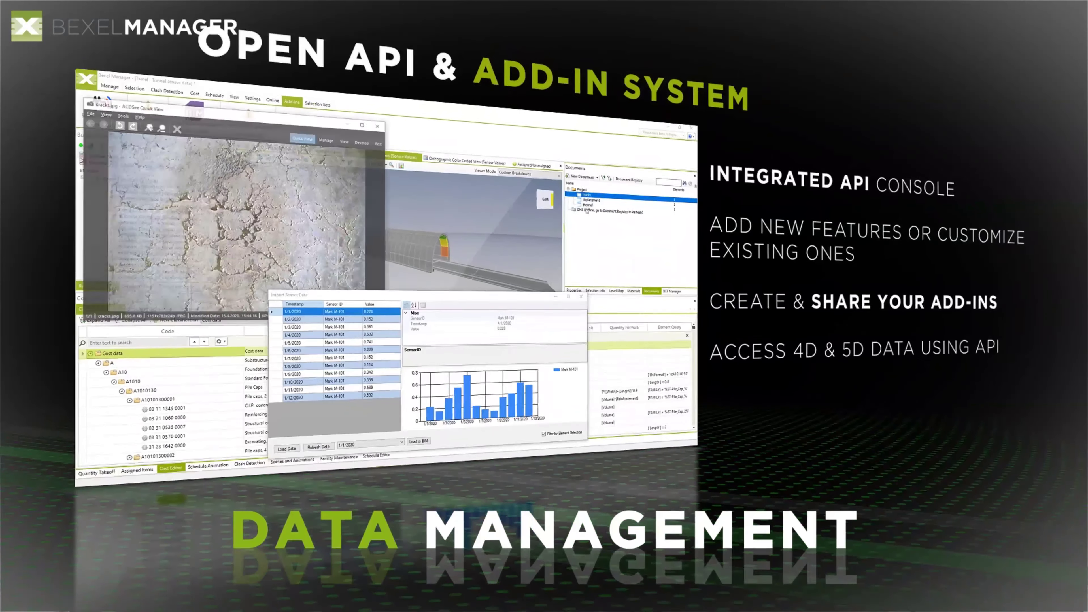
left_click_drag(390, 296, 527, 309)
double_click(590, 213)
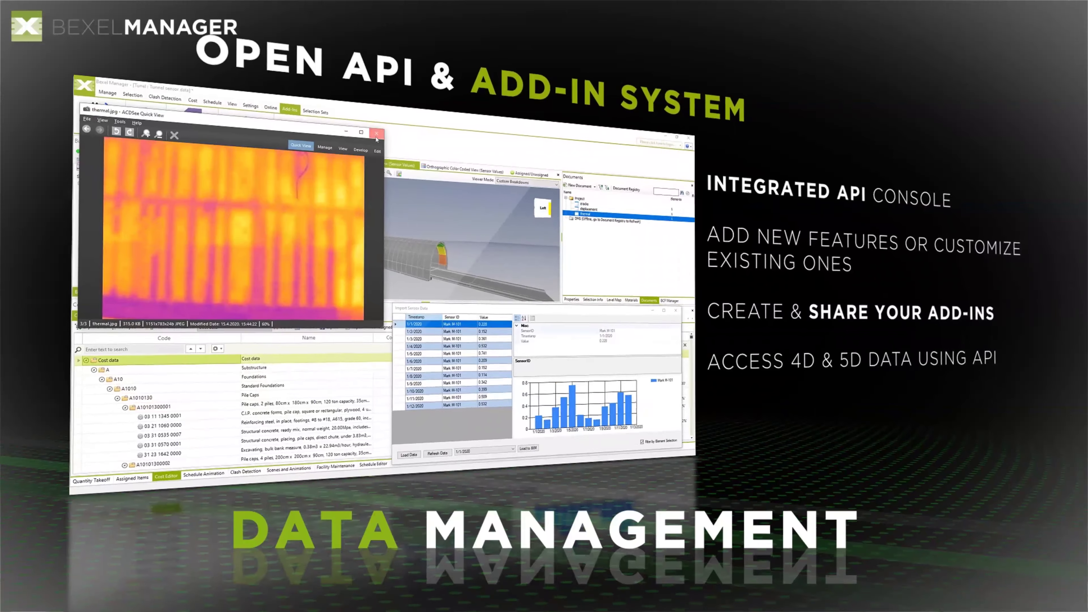
left_click(645, 441)
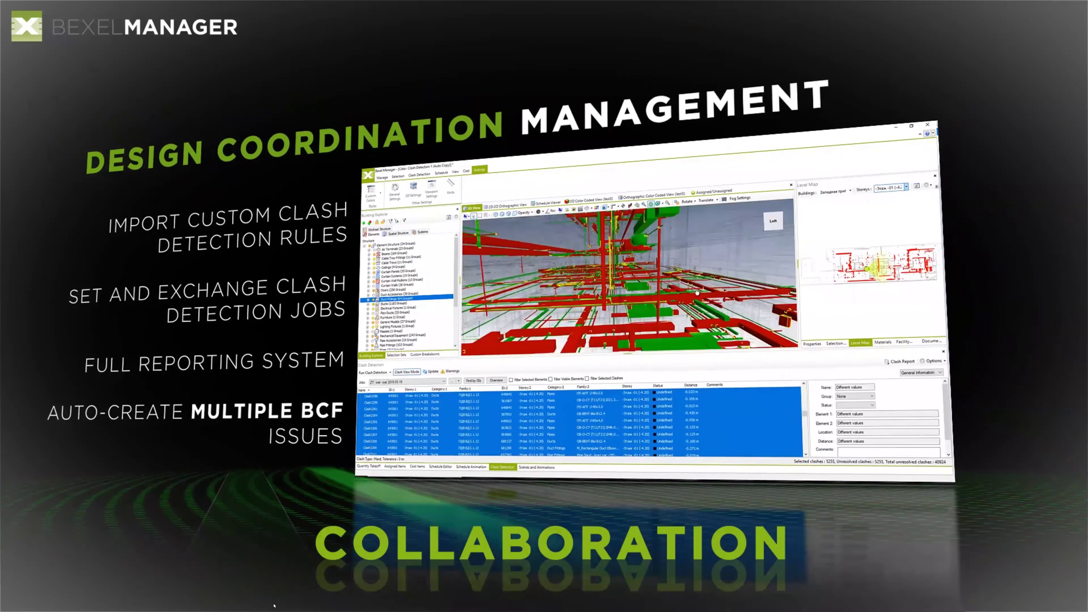
mouse_move(674, 605)
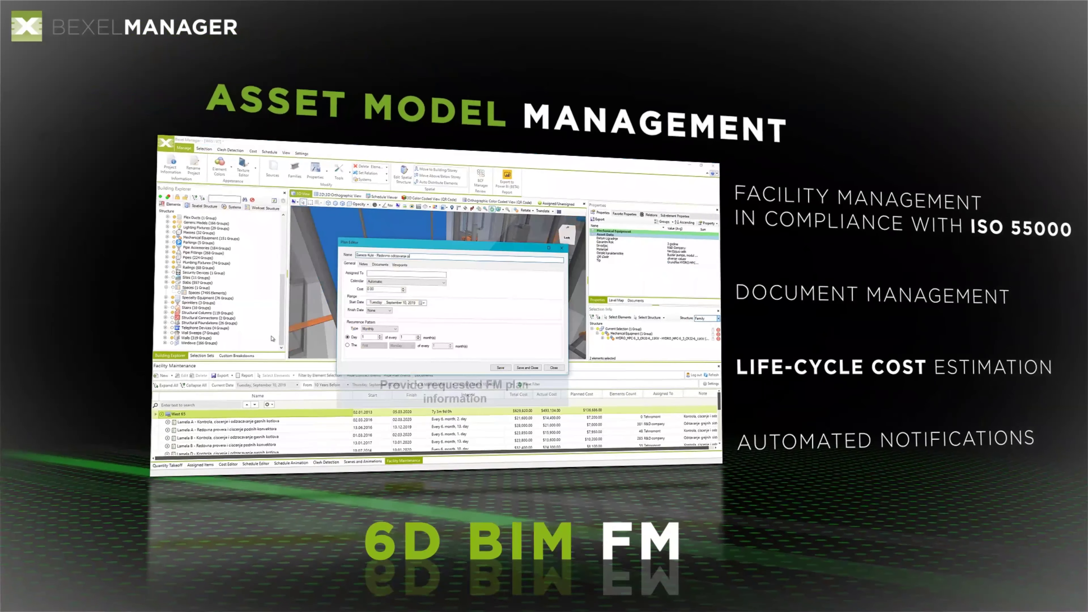
Step: Enter the text 'umpe za pojacanje pritiskaR&D compan' in the active window
type("umpe za pojacanje pritiska")
type("R&D company")
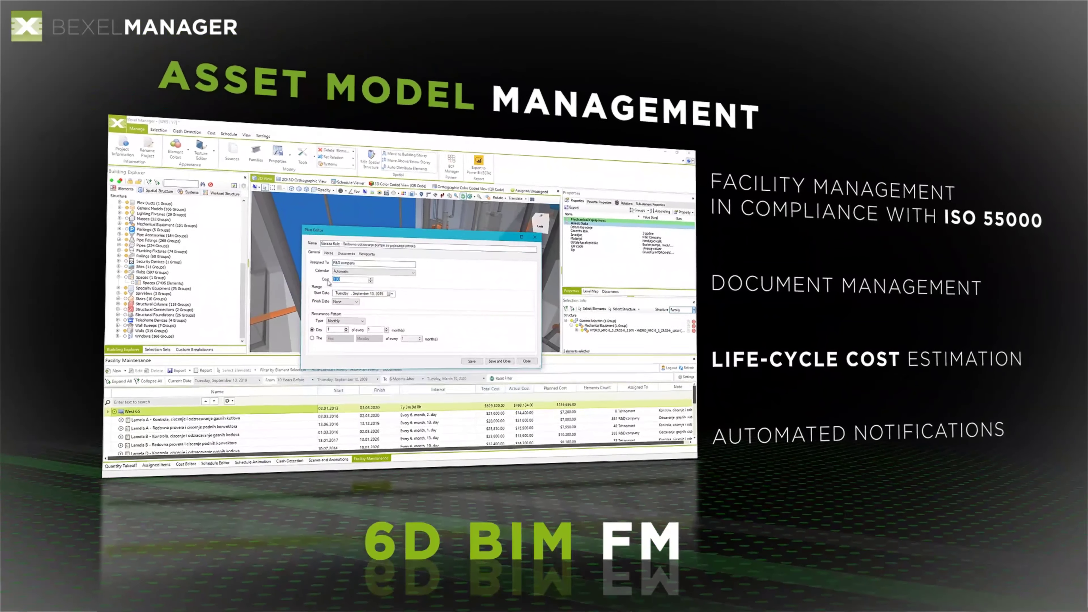
left_click(396, 297)
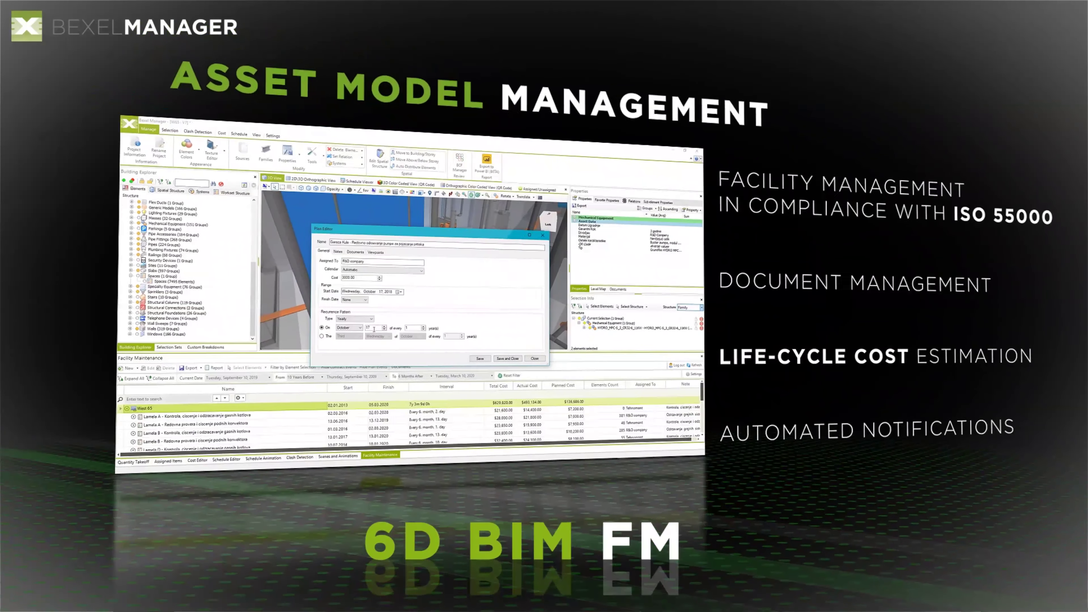
left_click(362, 252)
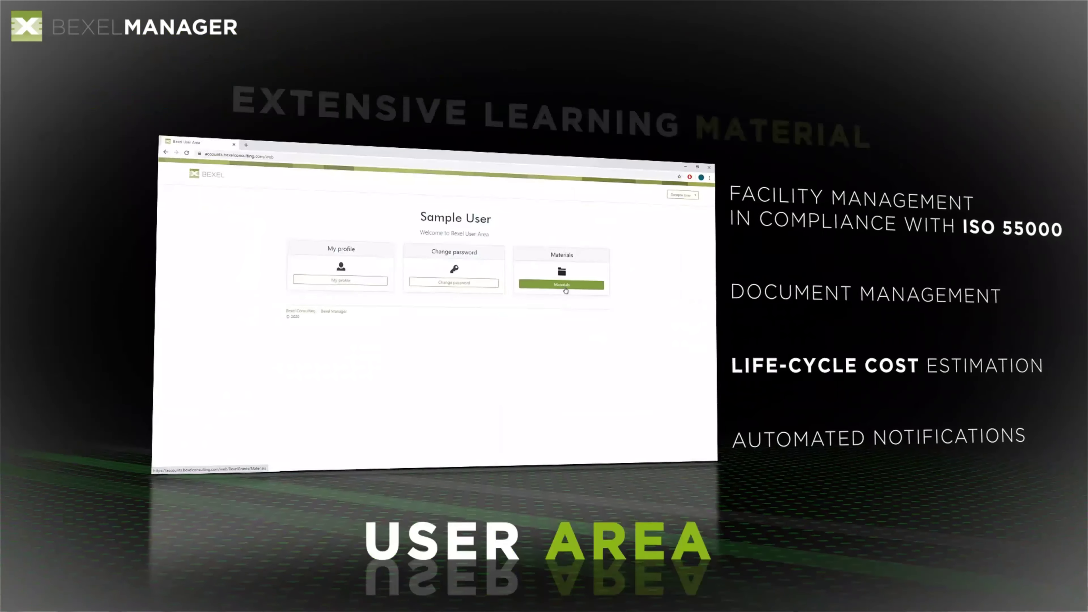
Step: Let the intro video play through to its closing 'Next Generation of Construction Management' end card
scroll(386, 321, "up", 5)
left_click(326, 233)
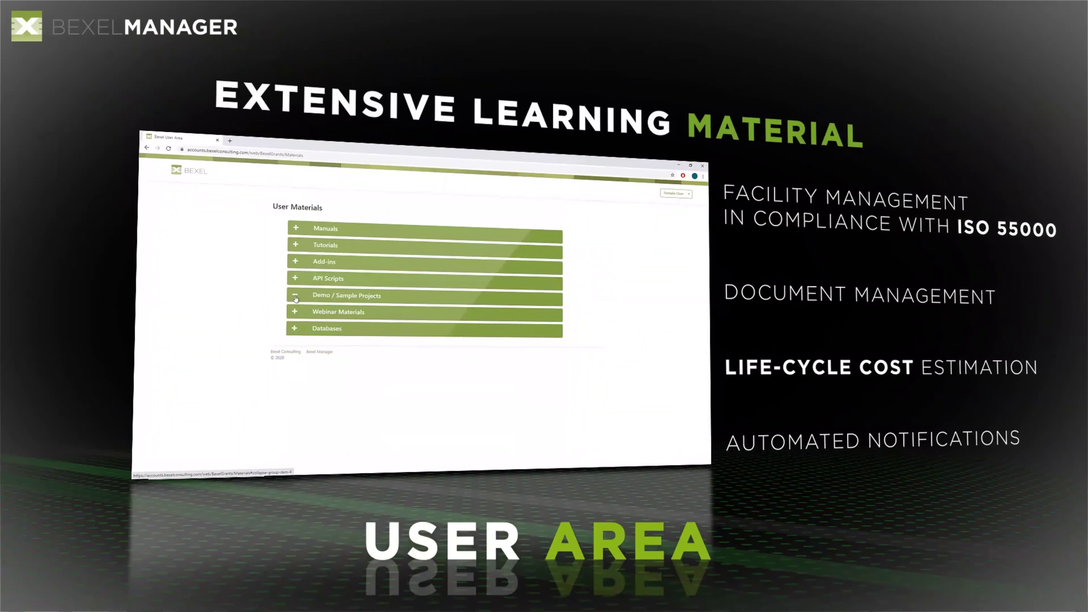
left_click(340, 309)
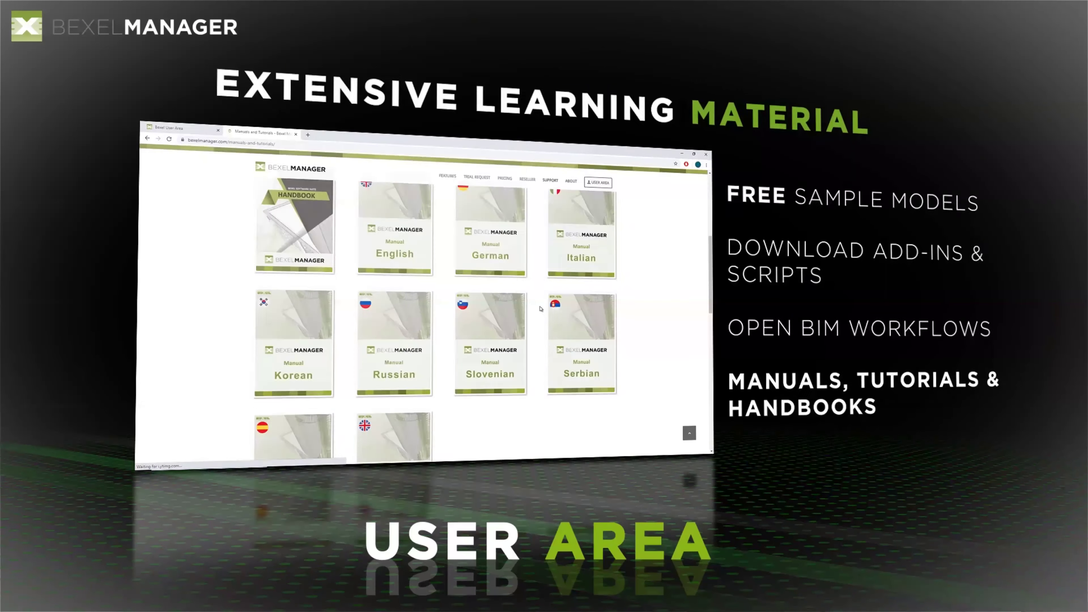
scroll(542, 305, "down", 5)
scroll(542, 305, "up", 15)
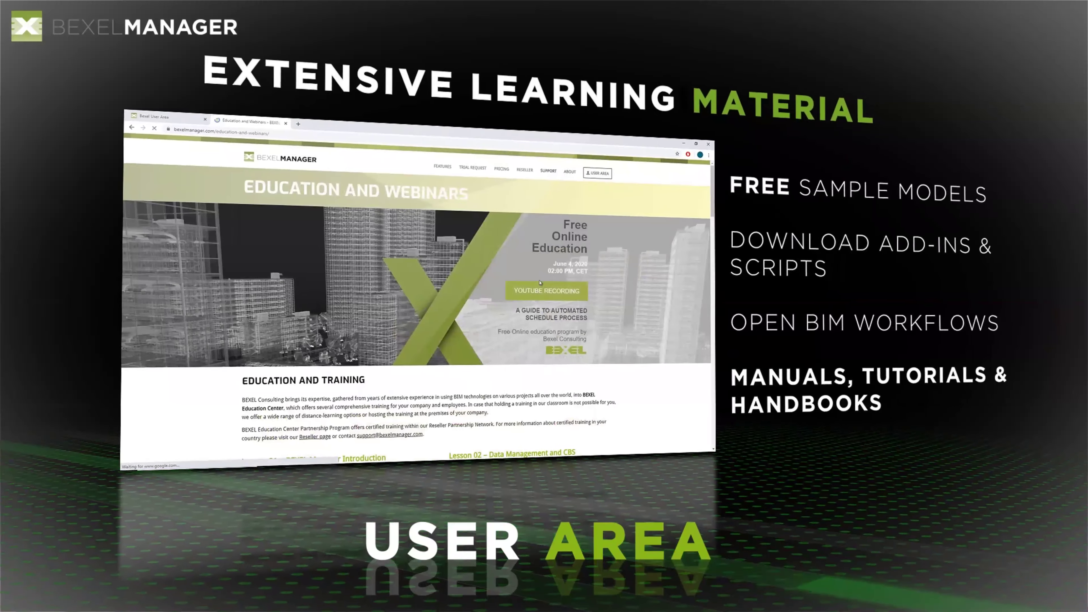
scroll(540, 283, "down", 1)
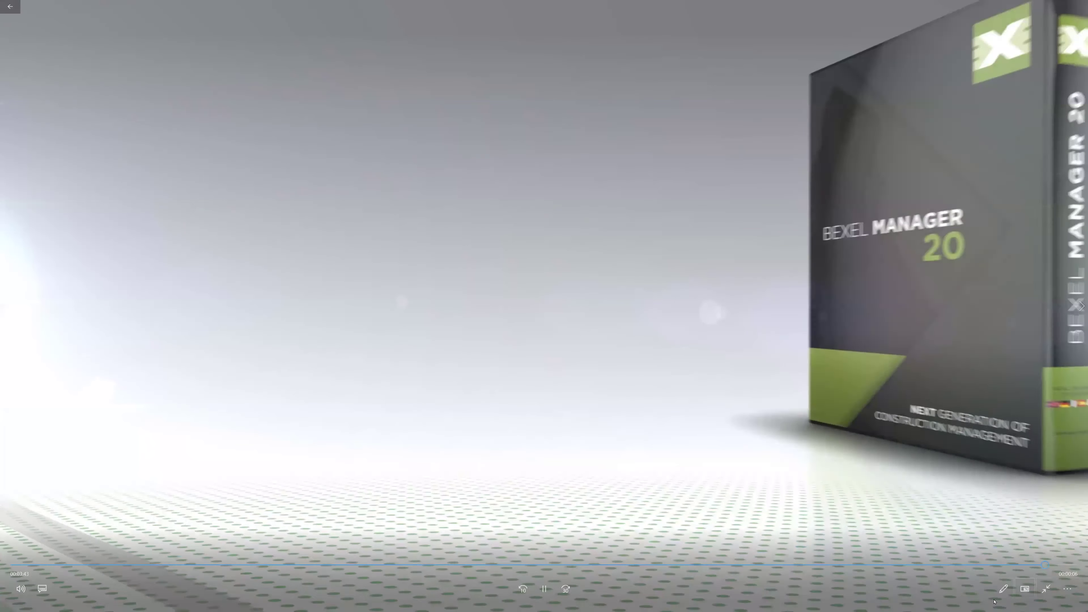
mouse_move(1045, 592)
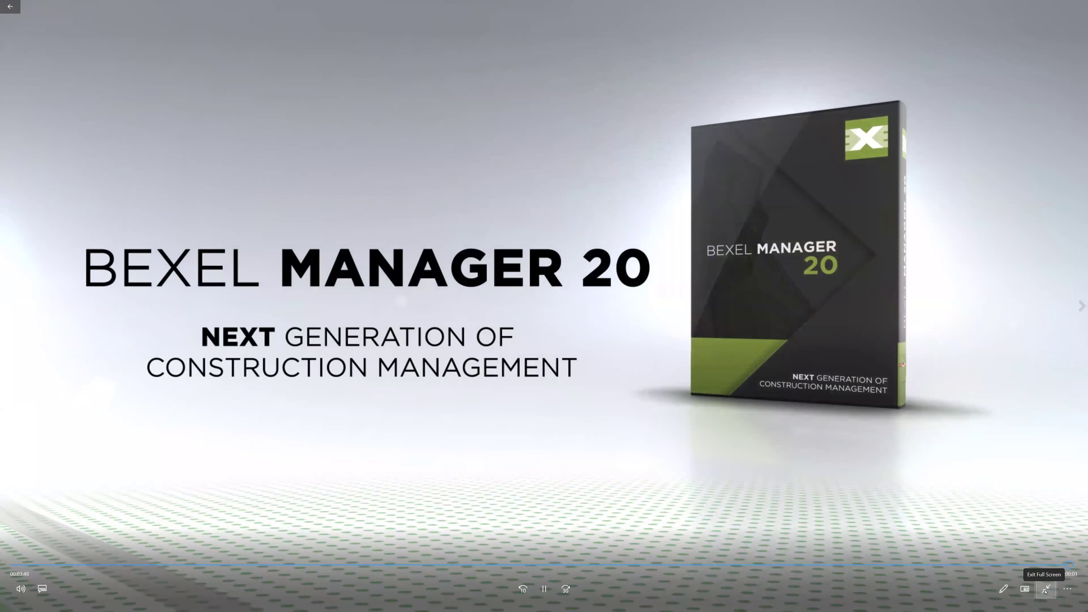
Step: Leave full-screen playback and show the BEXEL Manager Trial Request page in Chrome
left_click(1046, 591)
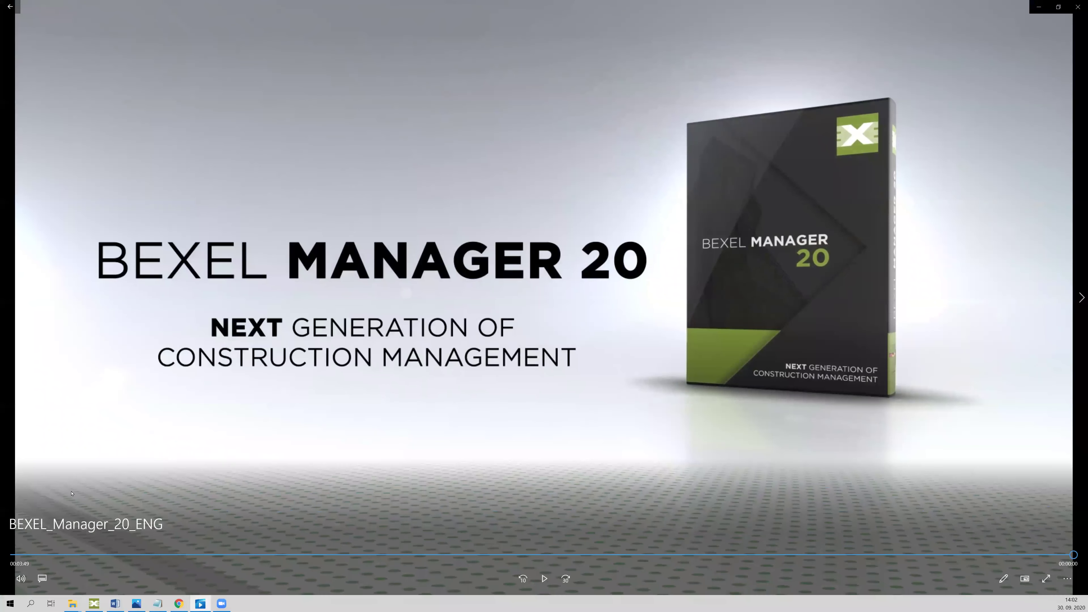
left_click(180, 603)
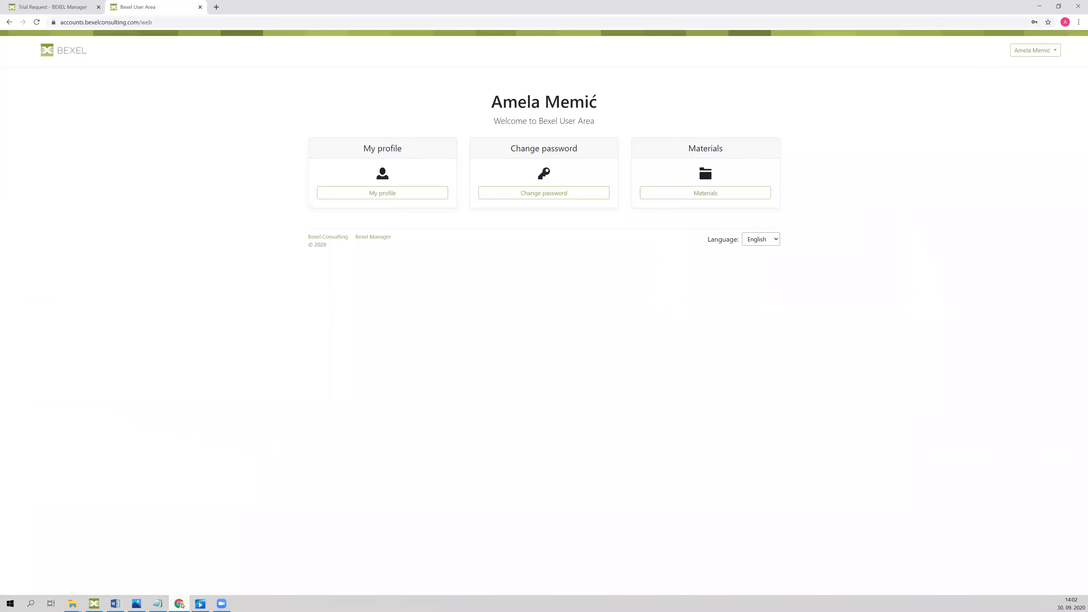
left_click(47, 6)
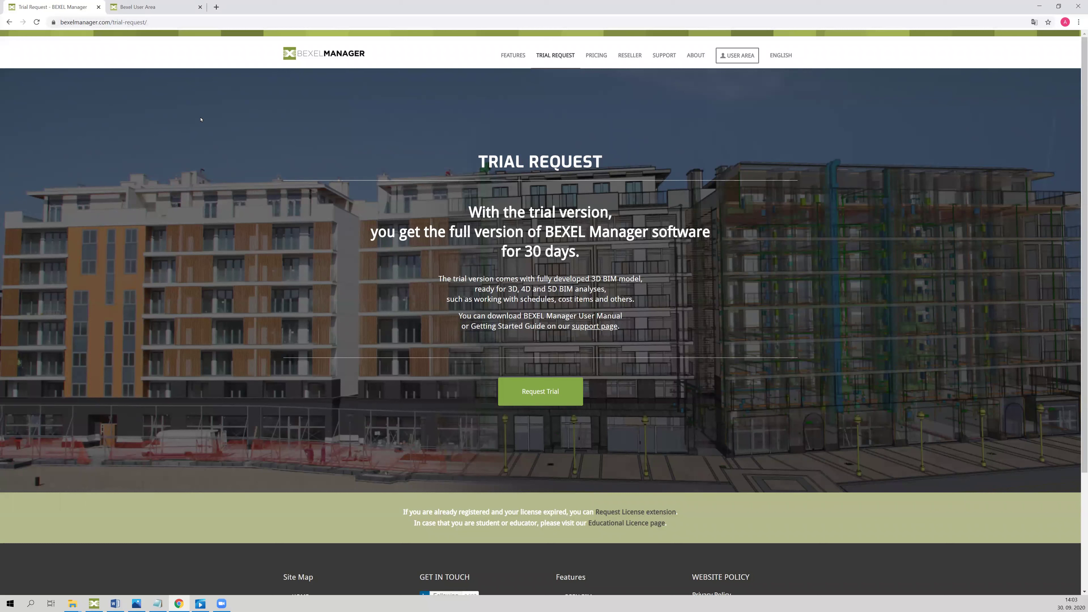
Step: Return to Bexel User Area, open User Materials, and expand Manuals to browse the downloadable manuals and handbooks
mouse_move(564, 53)
left_click(152, 2)
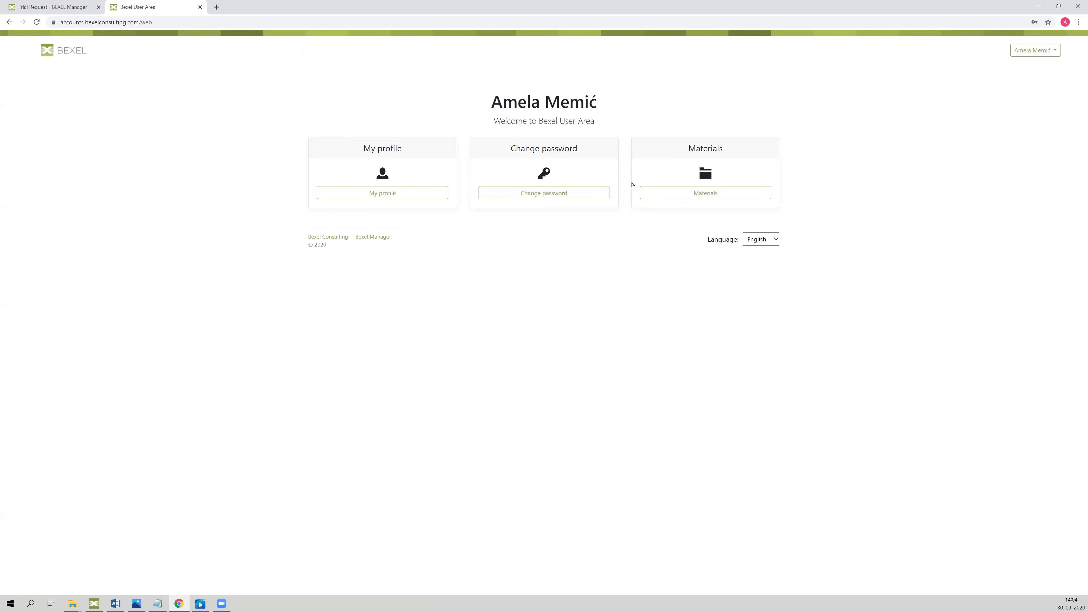
left_click(669, 197)
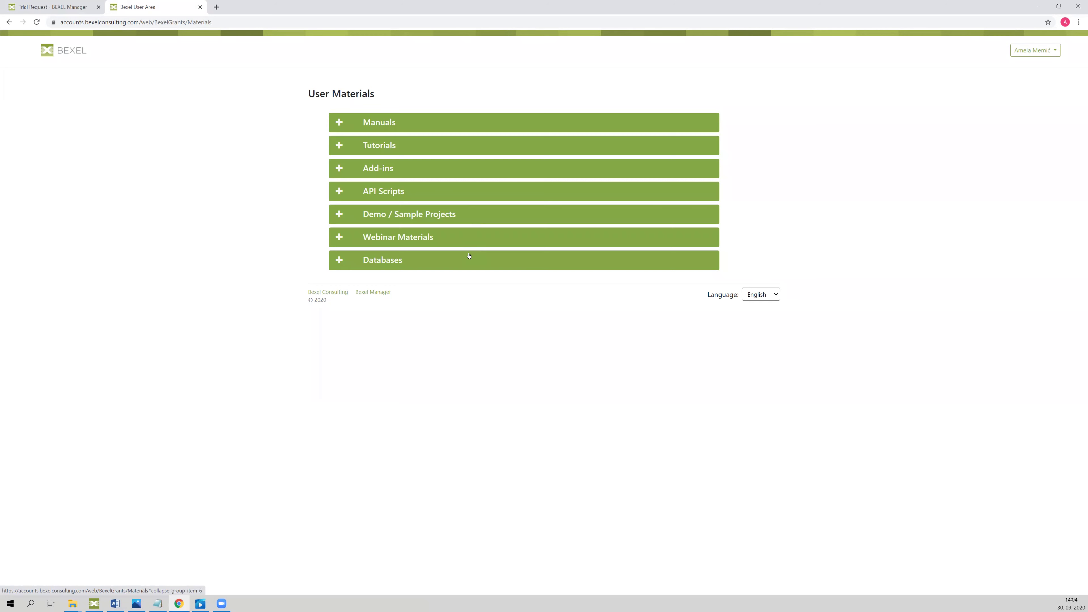
left_click(334, 123)
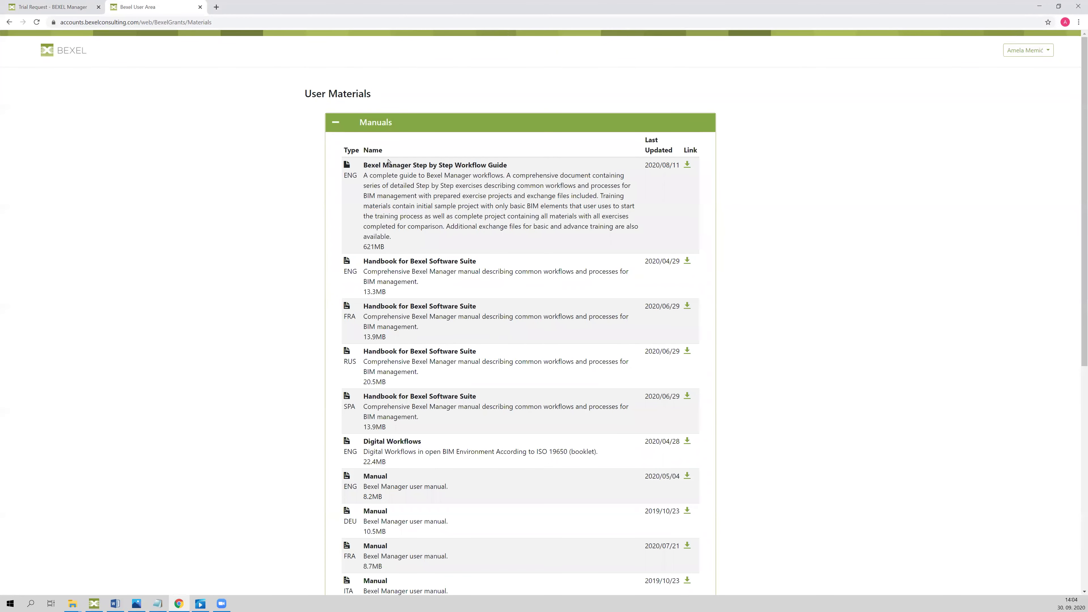
scroll(278, 212, "down", 1)
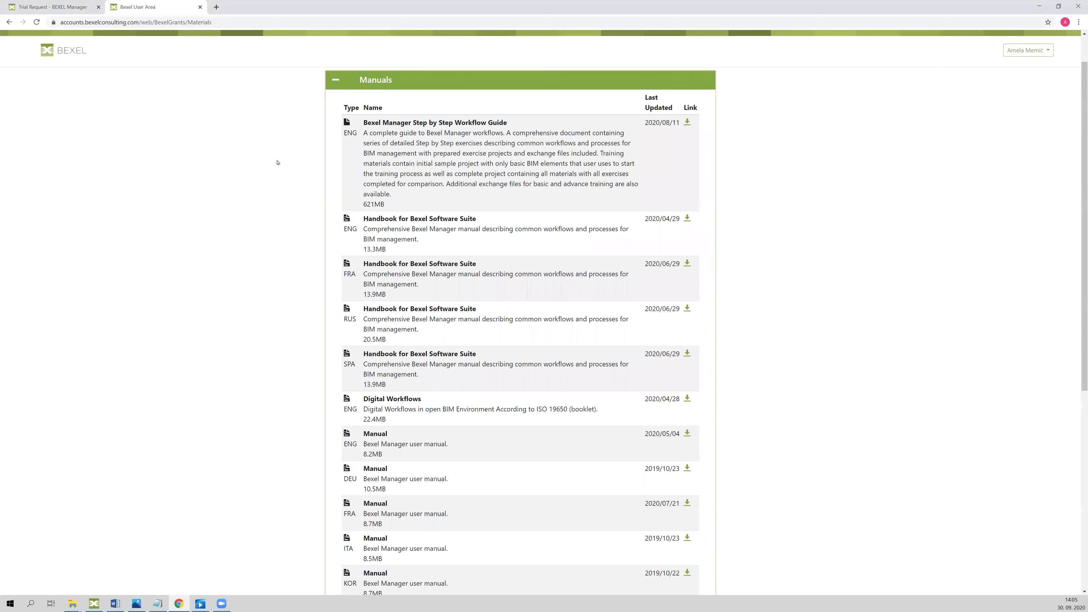
scroll(281, 167, "down", 5)
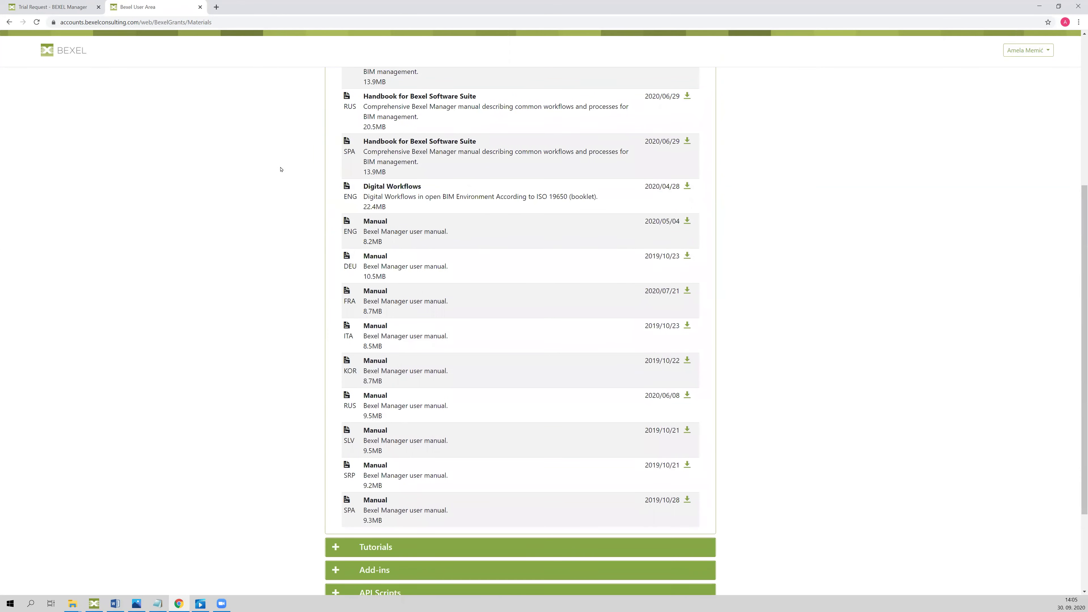
scroll(280, 169, "down", 3)
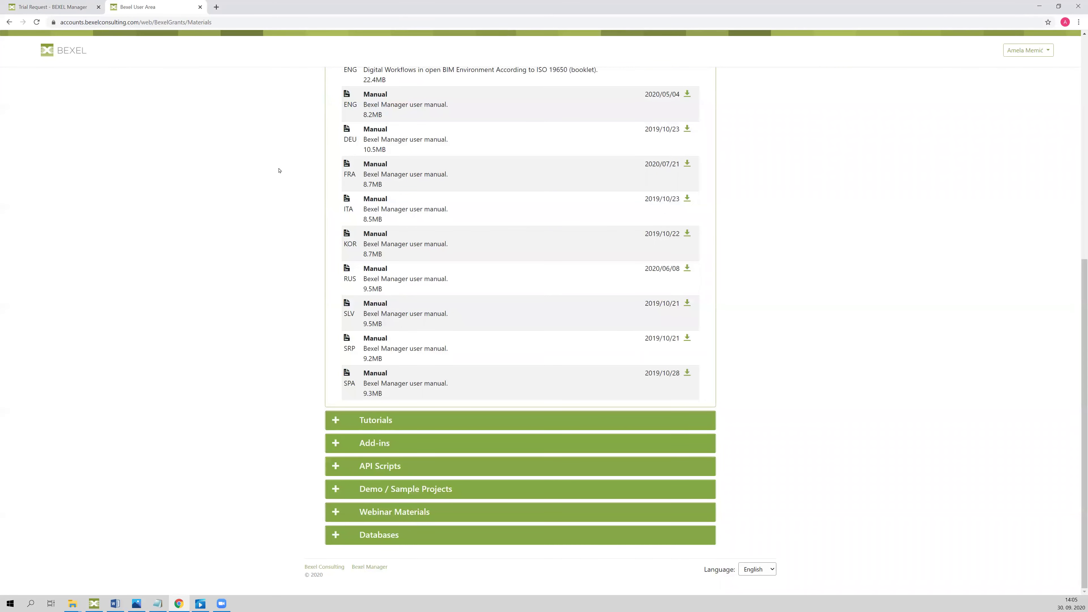
scroll(278, 171, "up", 7)
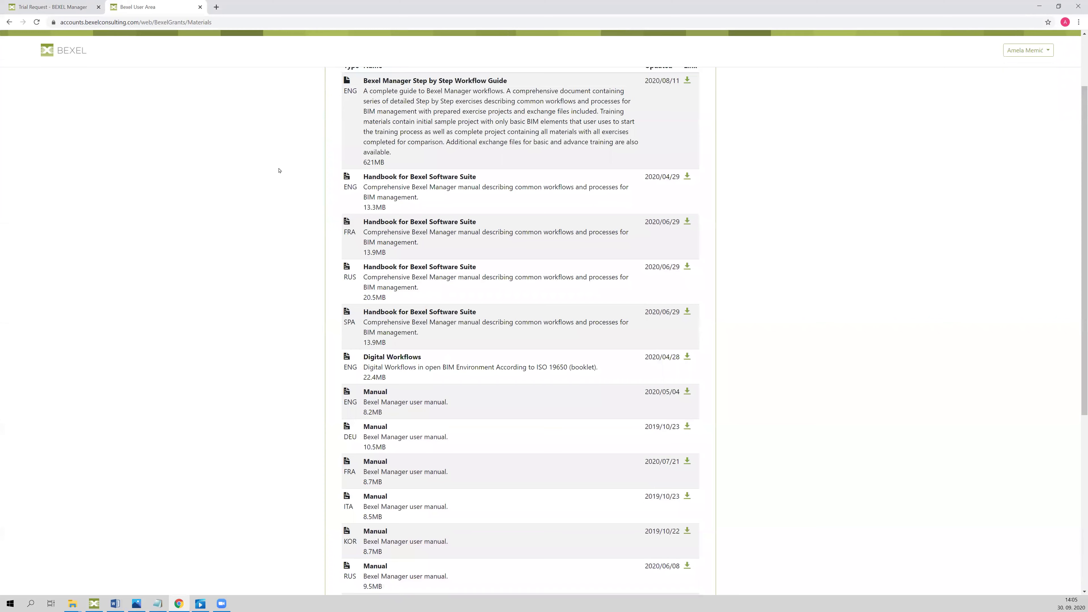
scroll(279, 171, "down", 3)
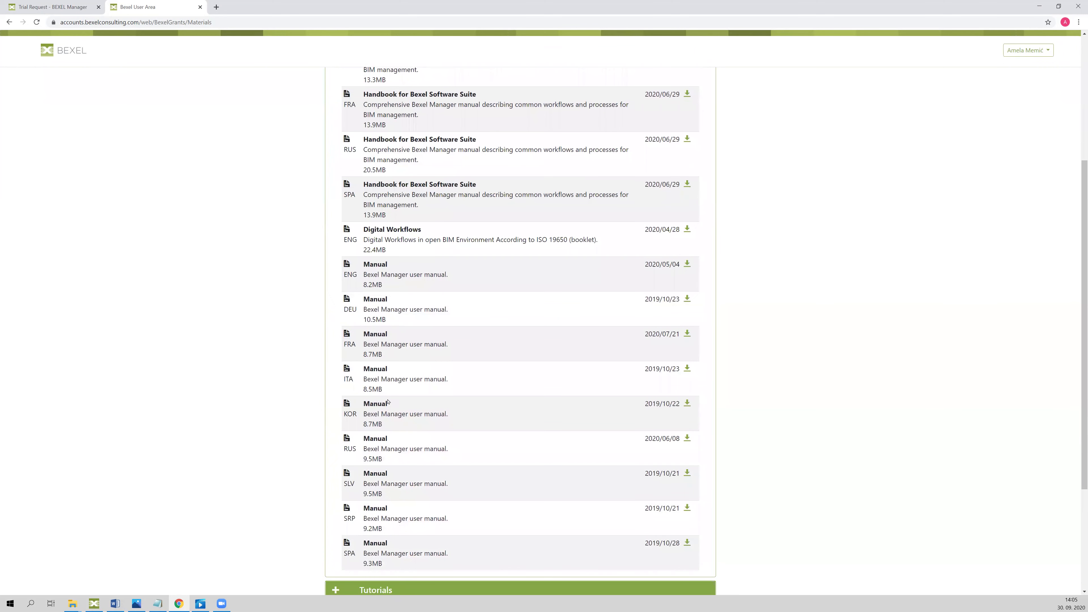
scroll(299, 329, "down", 3)
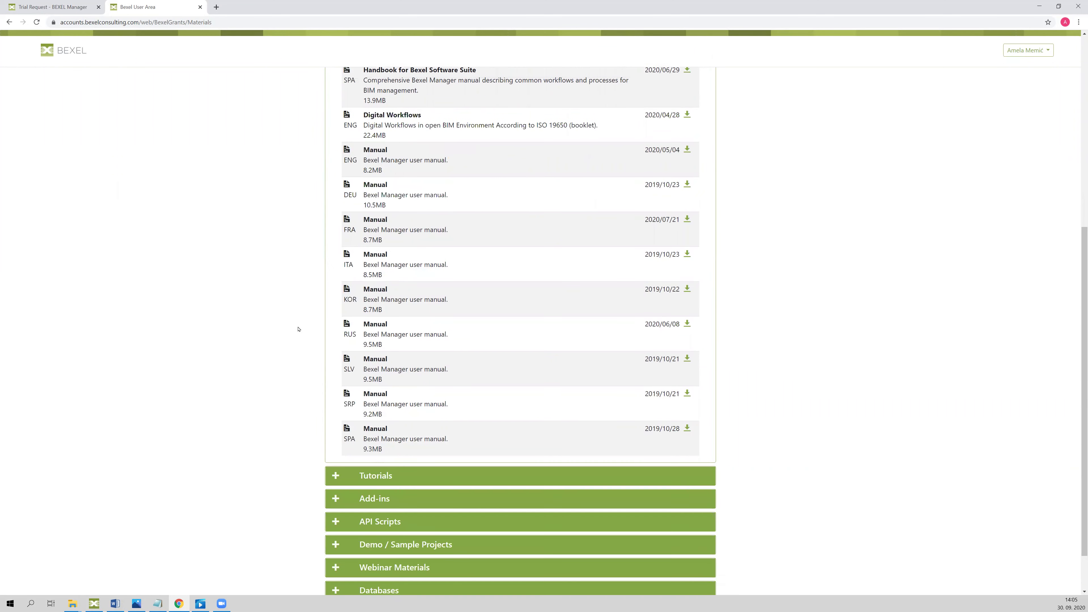
scroll(298, 326, "down", 1)
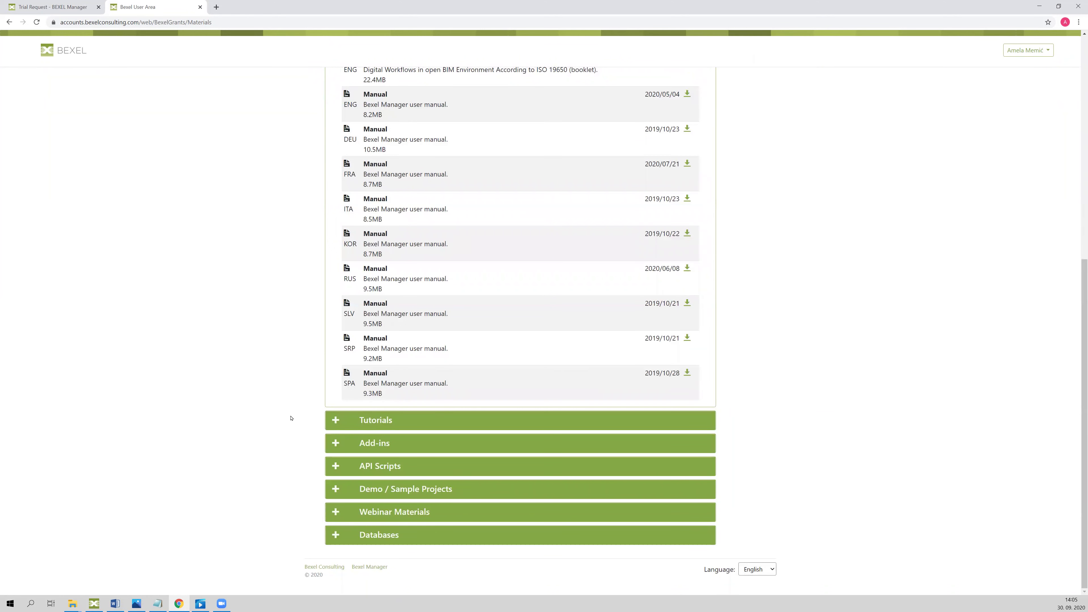
Step: Expand Tutorials and scroll through the ten BEXEL Manager YouTube tutorials
left_click(337, 420)
scroll(418, 363, "down", 2)
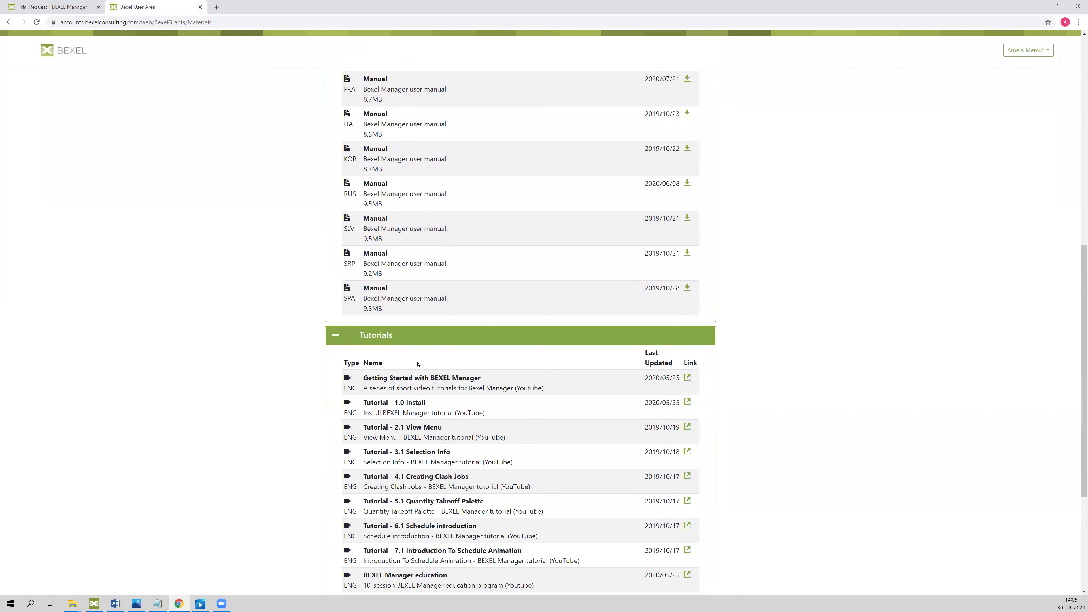
scroll(319, 359, "down", 4)
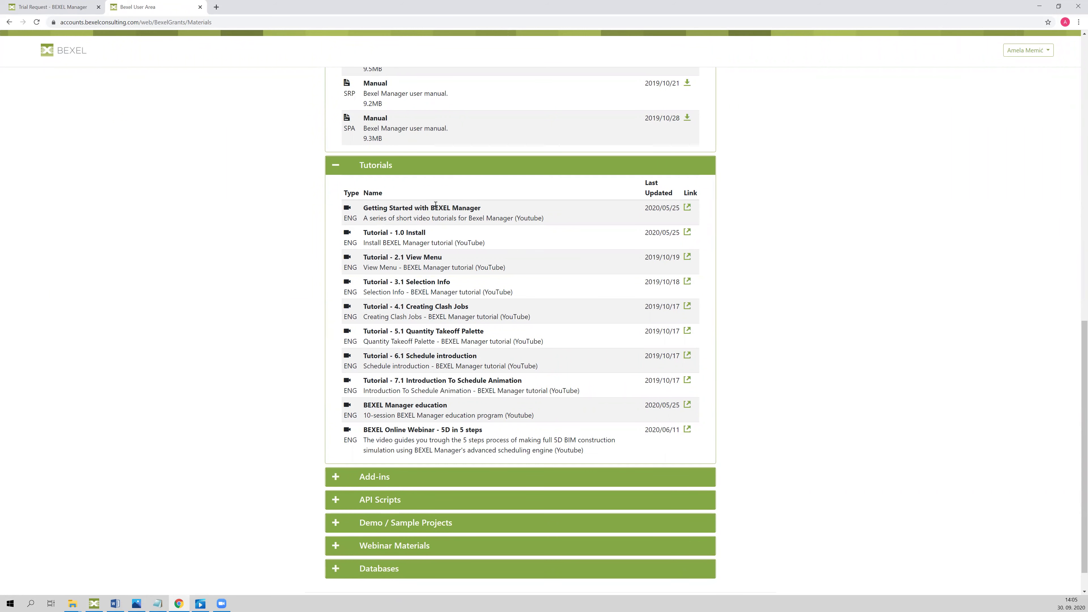
scroll(251, 290, "down", 1)
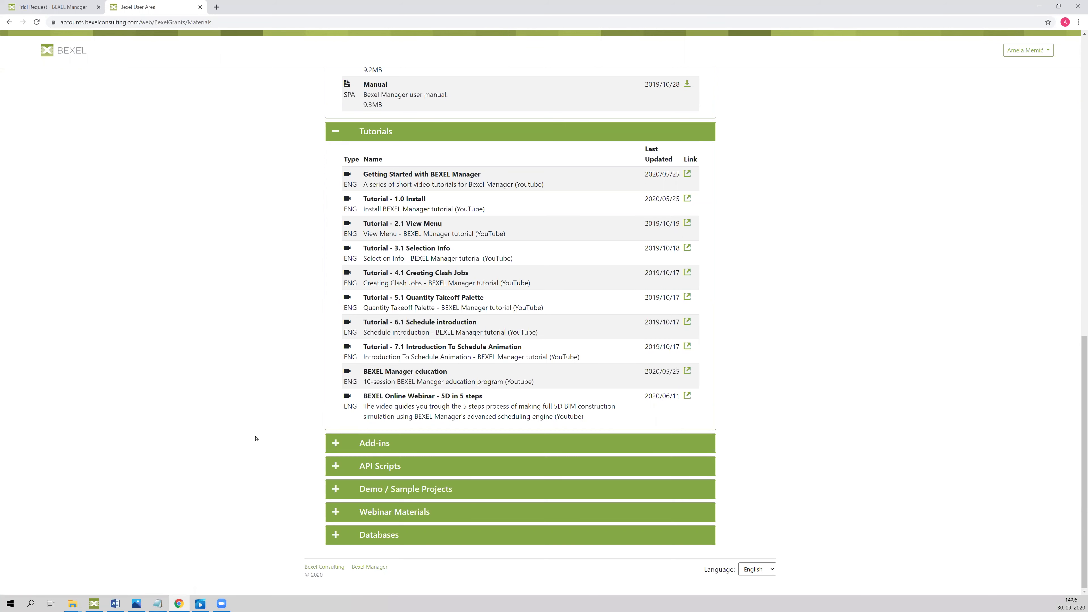
Step: Expand Demo / Sample Projects and browse the six sample projects, including the 689MB Large-scale one
left_click(329, 498)
scroll(269, 403, "down", 3)
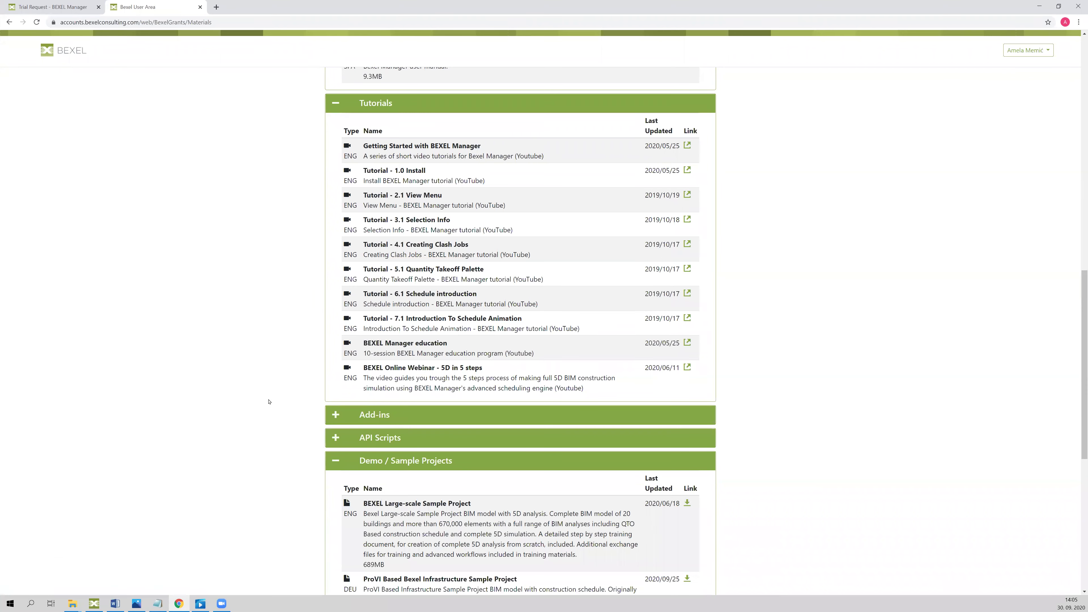
scroll(267, 394, "down", 2)
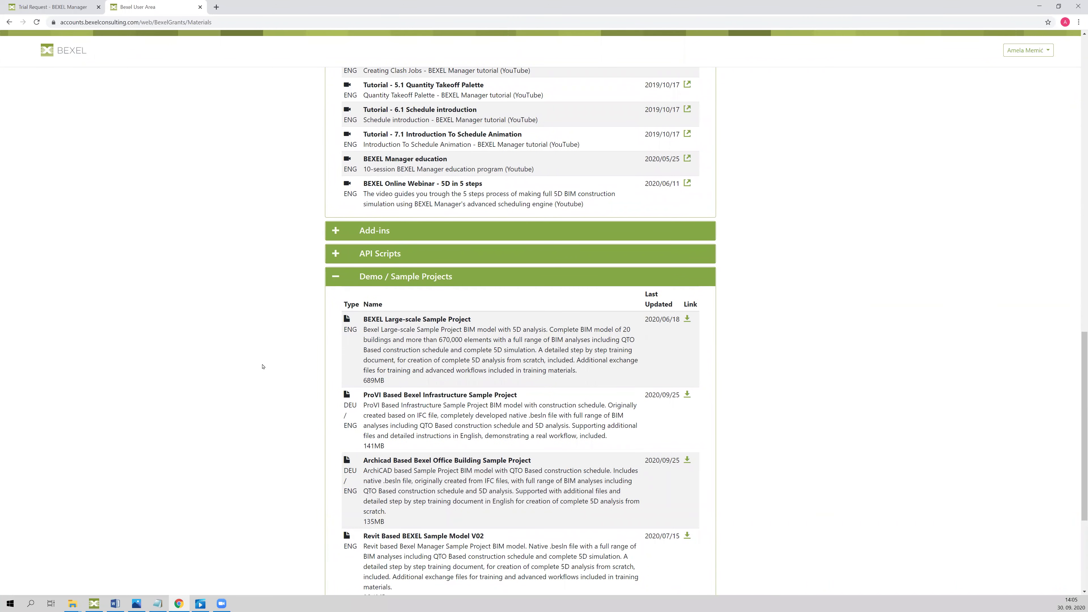
scroll(263, 367, "down", 2)
scroll(259, 343, "down", 2)
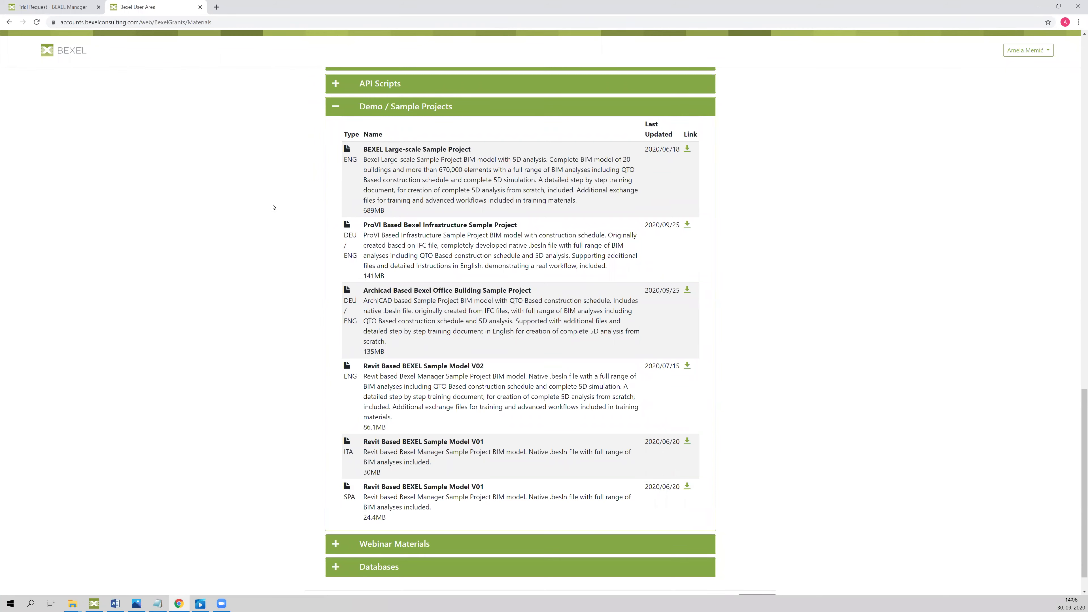
scroll(272, 207, "down", 1)
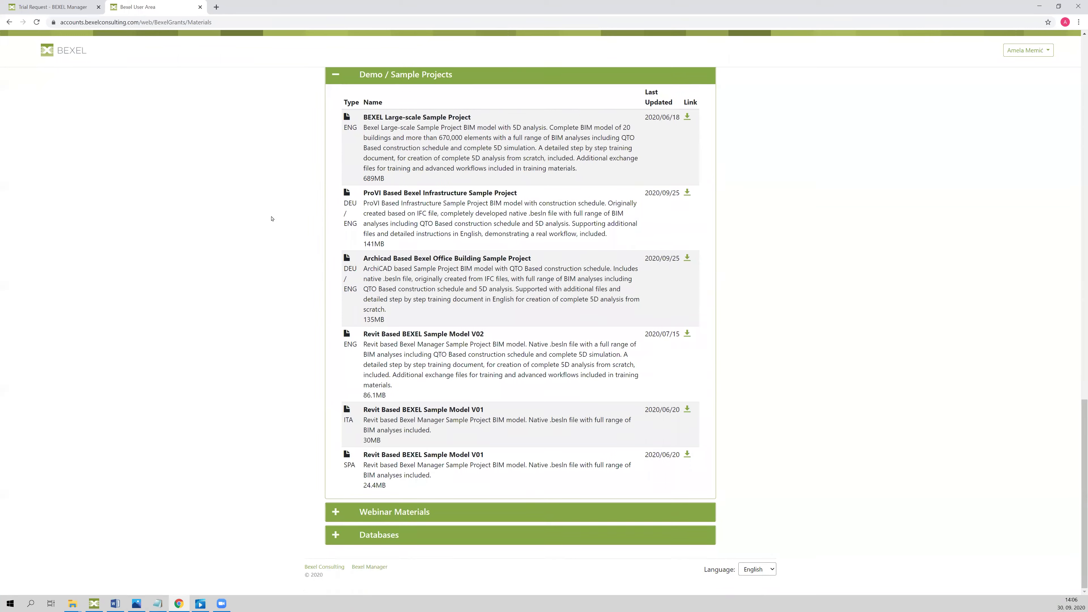
Step: Expand Webinar Materials to list session zips like HI_RiseBuilding.zip and MyBexelManagerAddin-Source.zip
left_click(338, 516)
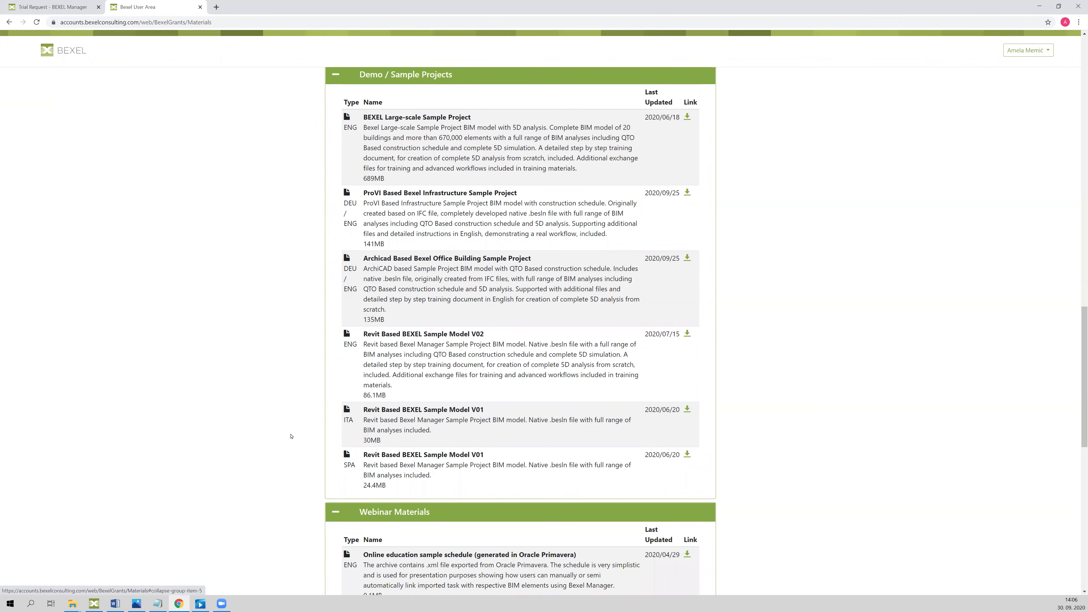
scroll(290, 437, "down", 2)
scroll(289, 437, "down", 5)
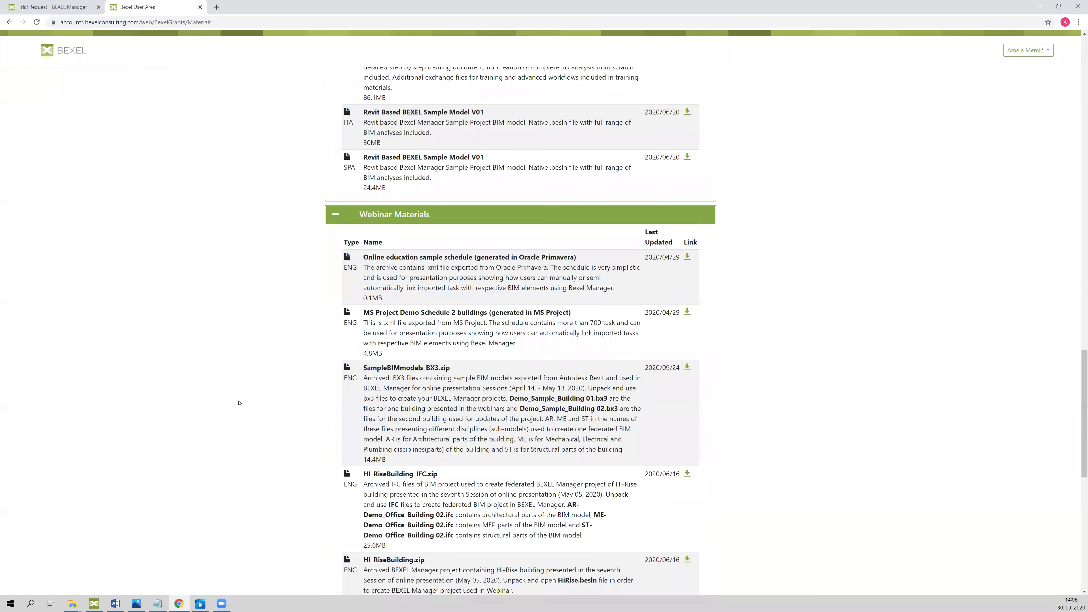
scroll(266, 326, "down", 2)
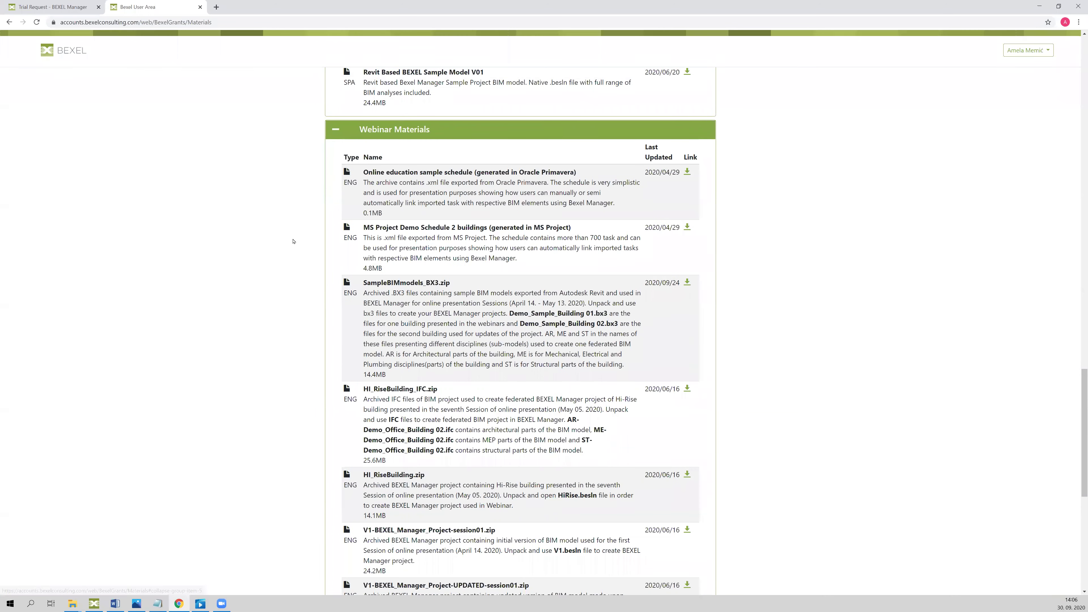
scroll(293, 238, "down", 9)
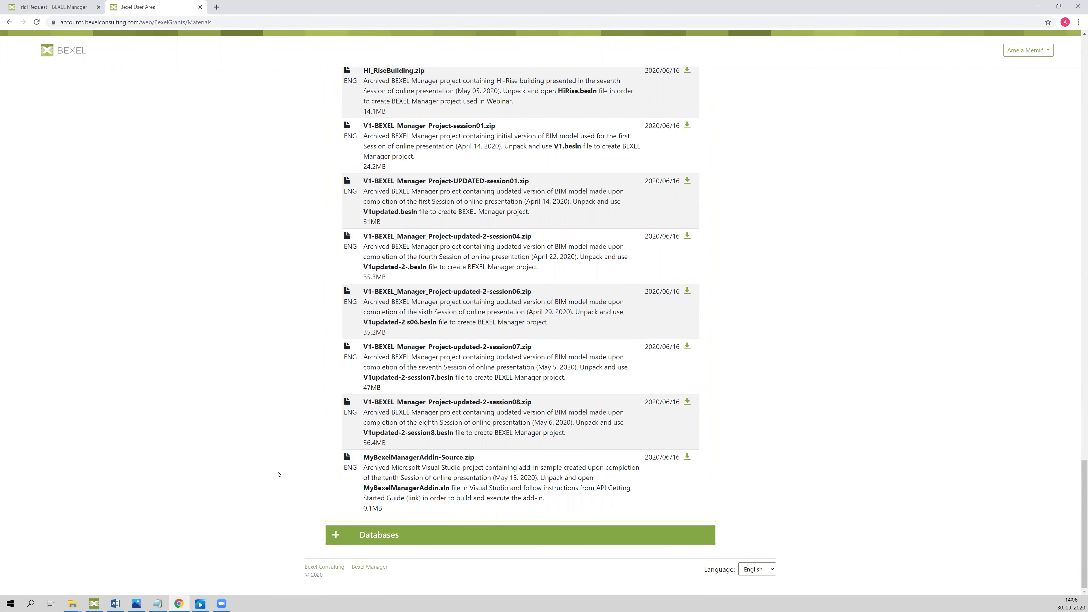
Step: Expand the Databases section and browse its cost databases
left_click(386, 535)
scroll(422, 412, "down", 5)
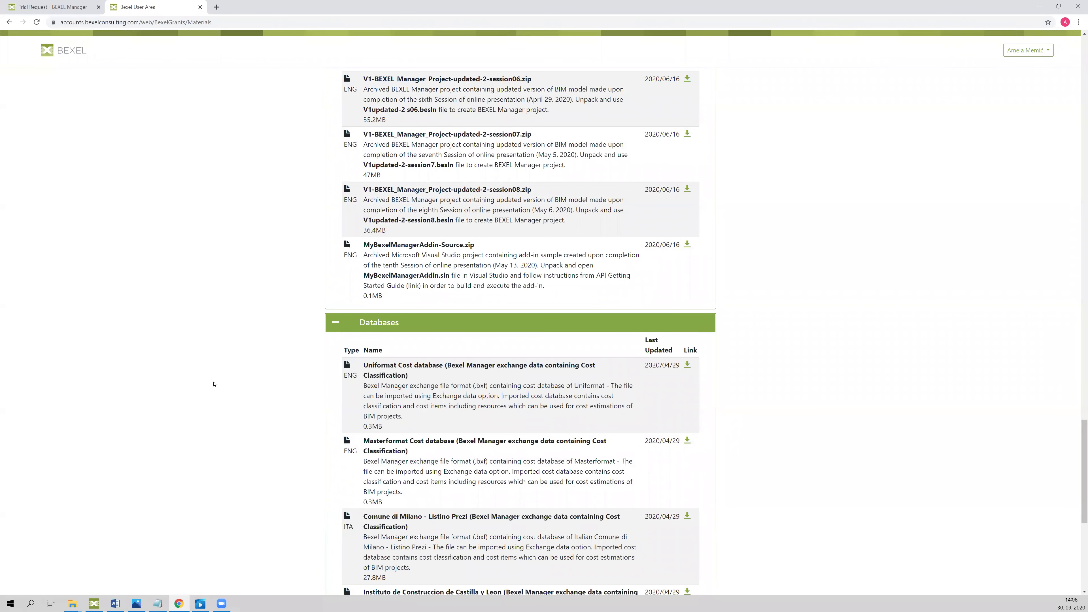
scroll(211, 370, "down", 3)
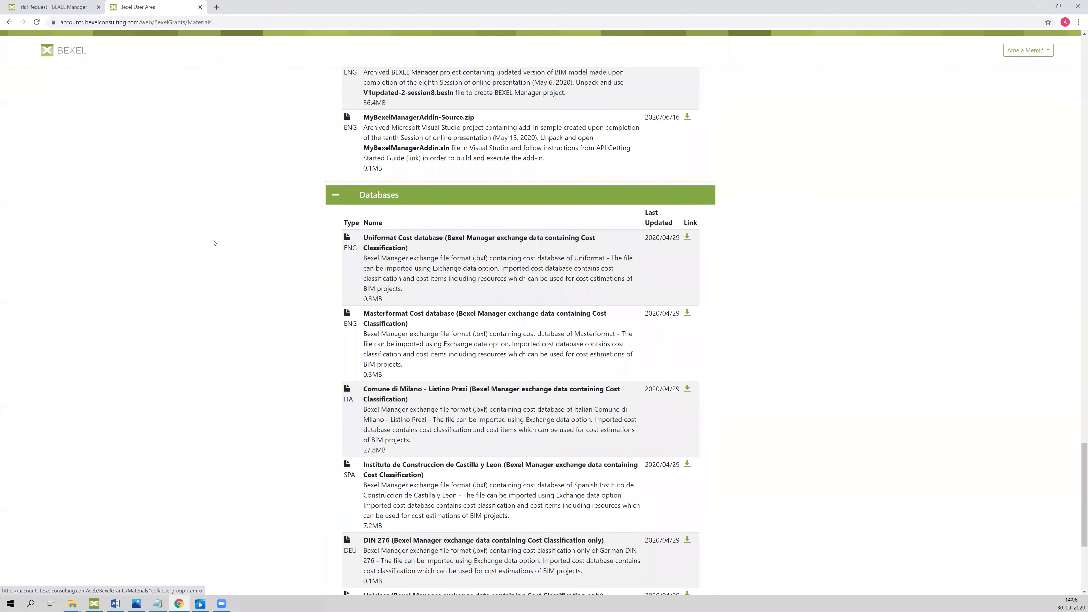
scroll(203, 275, "up", 3)
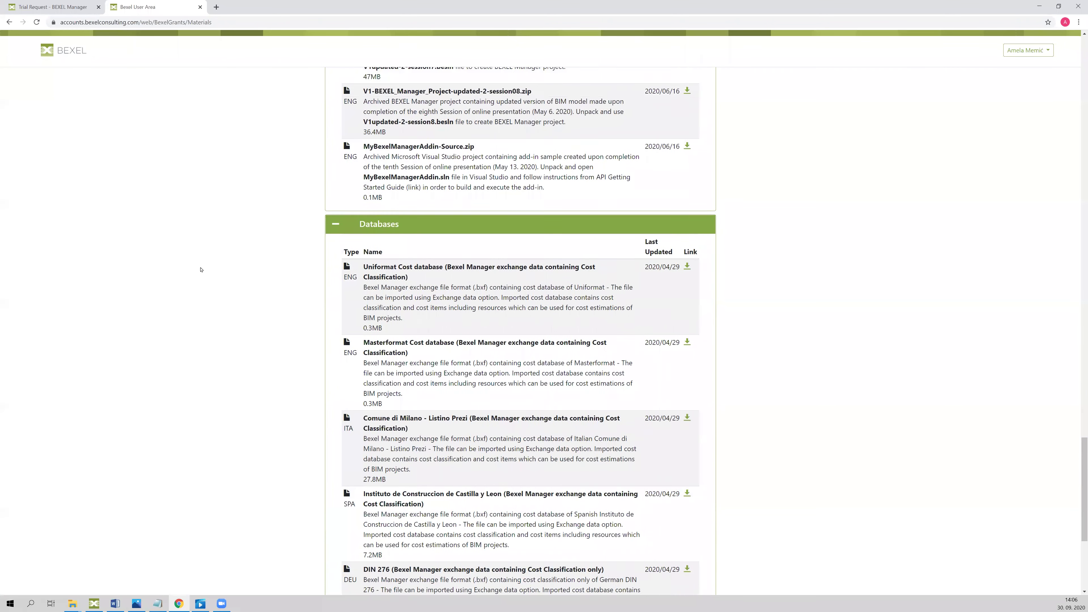
scroll(203, 275, "up", 7)
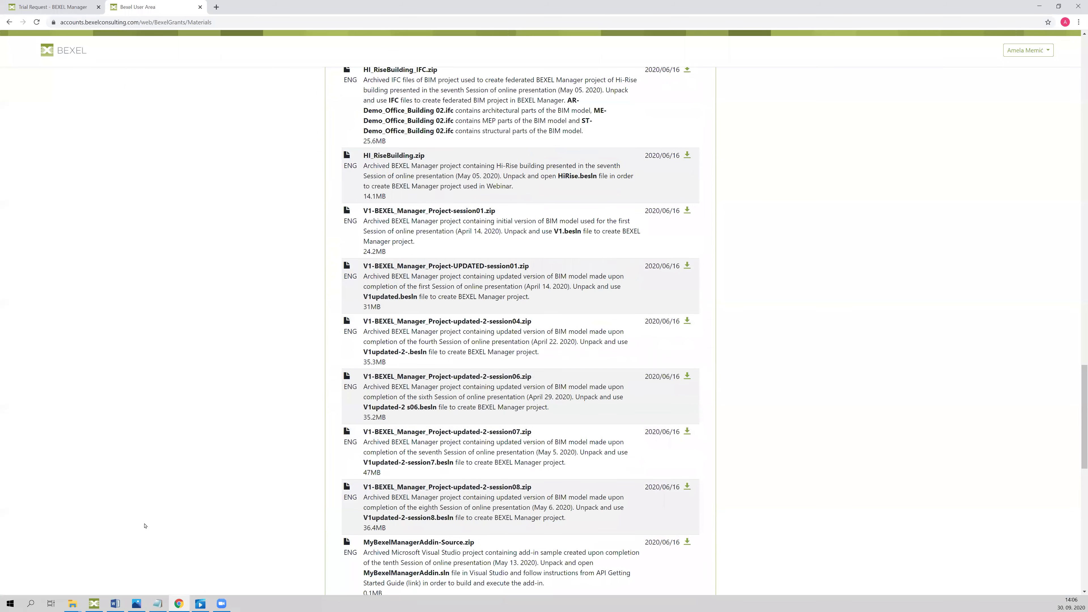
Step: Switch back to the BEXEL Manager window showing the sample project's 3D building model
mouse_move(95, 603)
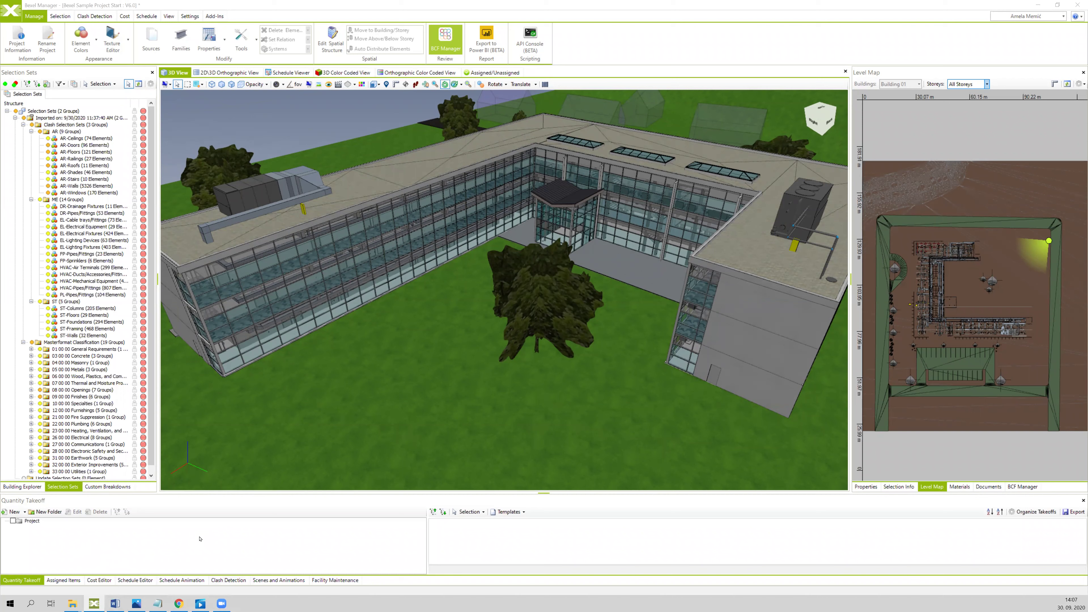
left_click(223, 581)
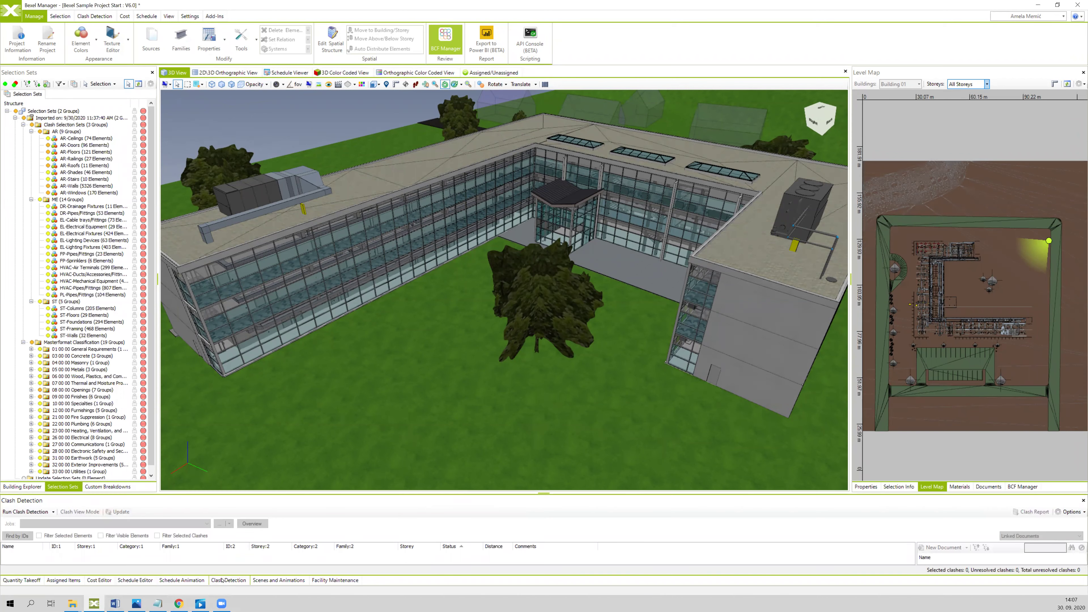
left_click(11, 581)
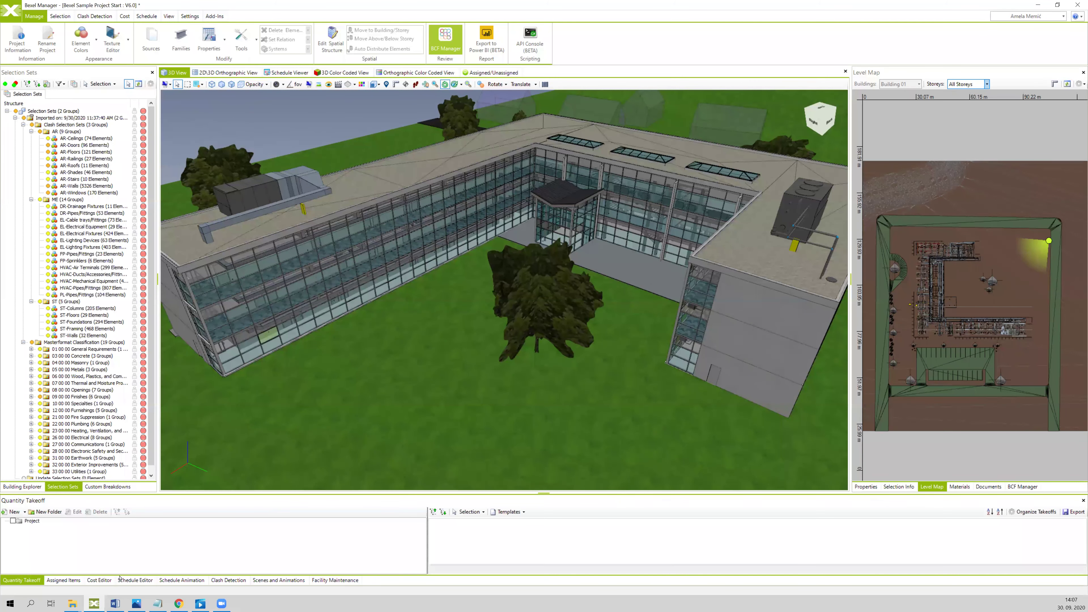
Step: In File Explorer, check the Exchange folder of Lessons > Lesson 6.0
left_click(72, 605)
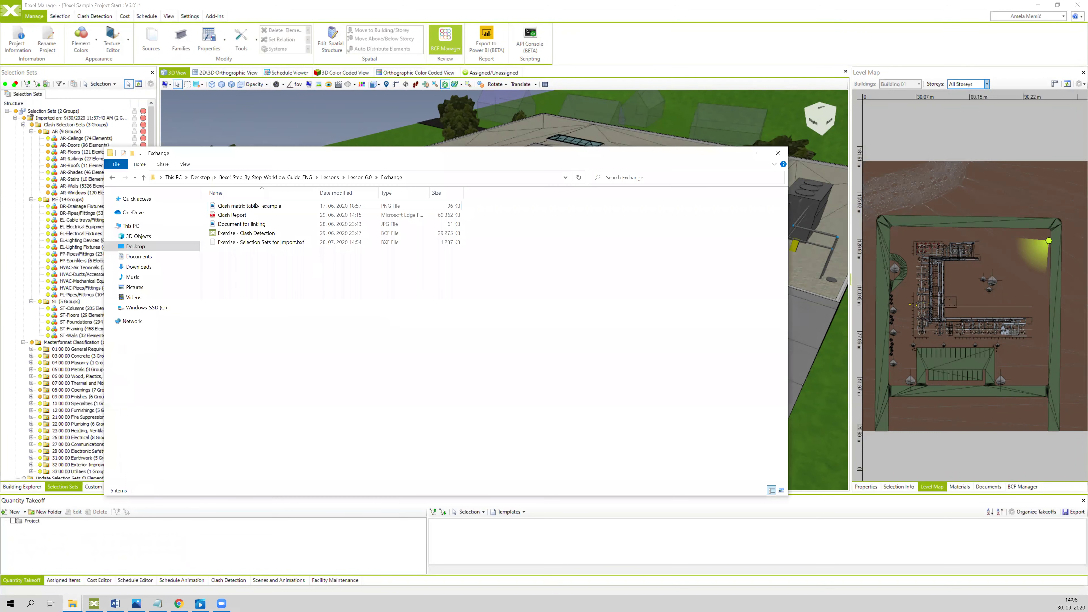
left_click(284, 177)
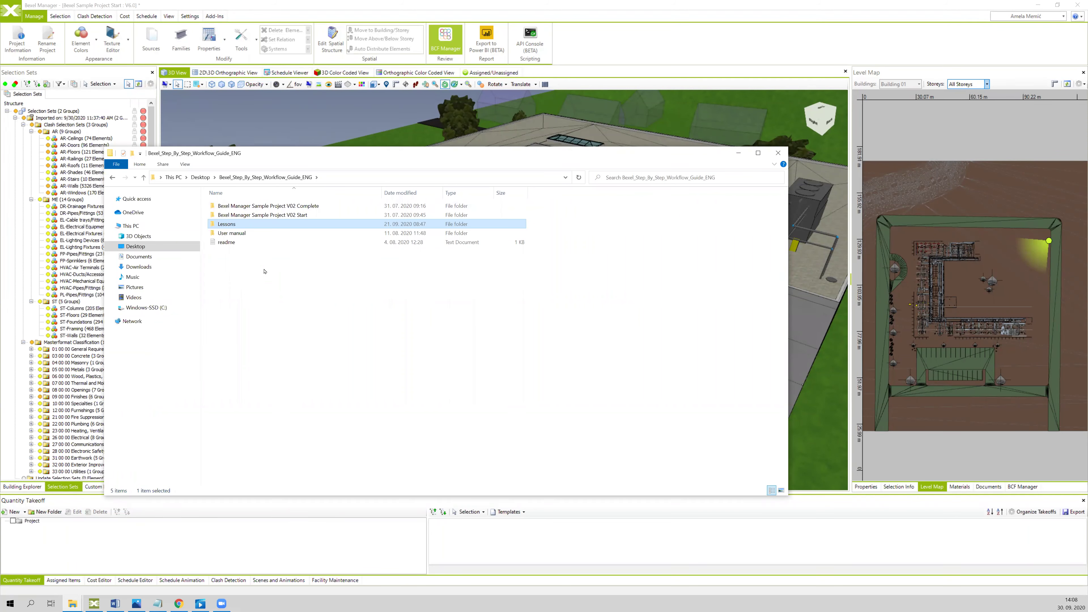
double_click(226, 224)
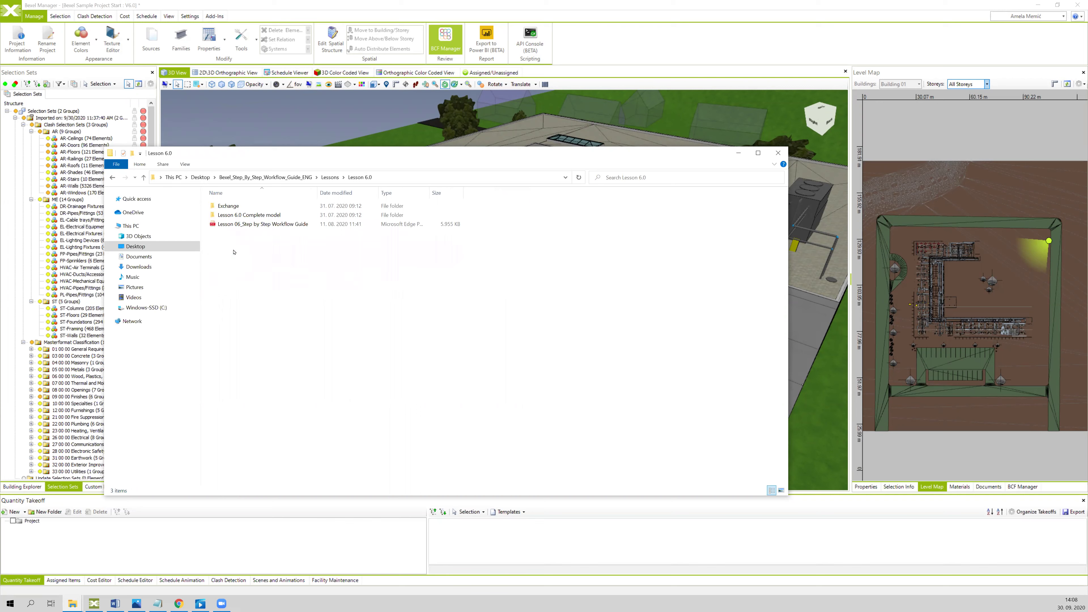
double_click(232, 208)
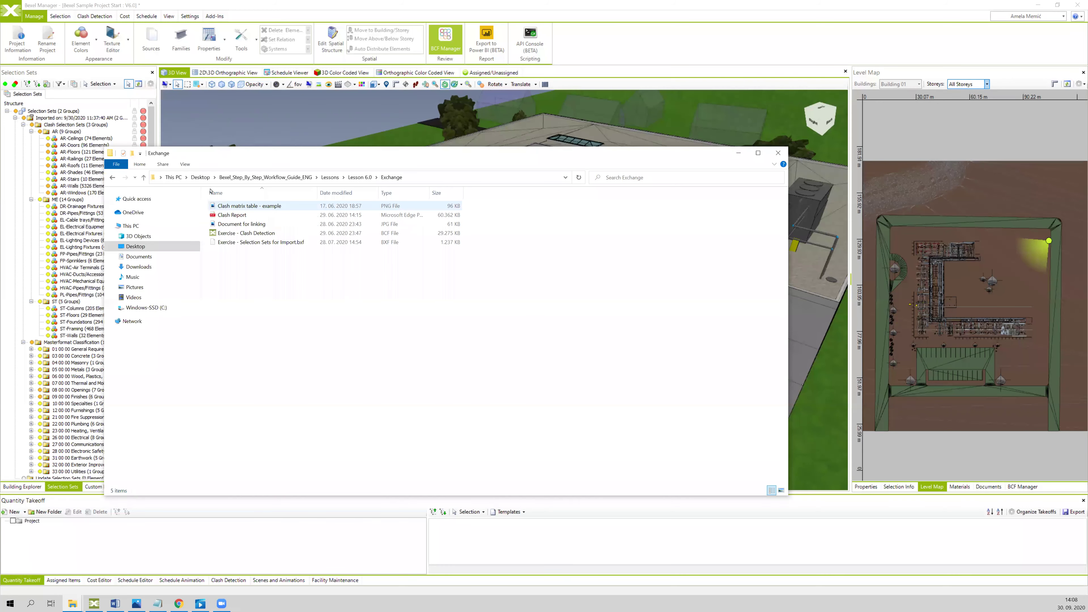
key("alt+Left")
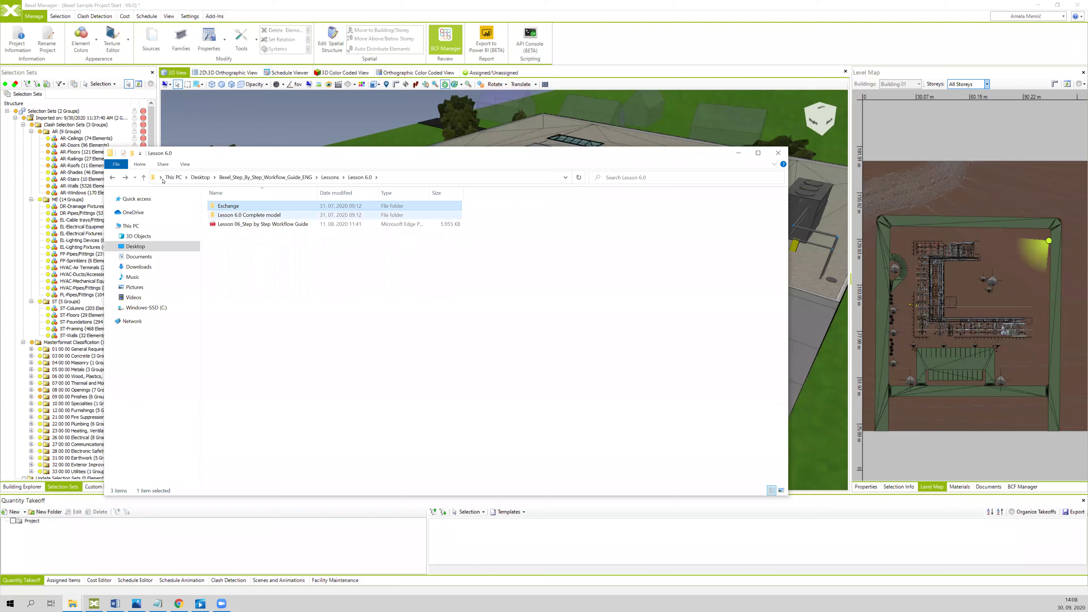
Step: Check Lesson 7.0's Exchange folder, close Explorer, and show the Clash Detection panel
left_click(112, 178)
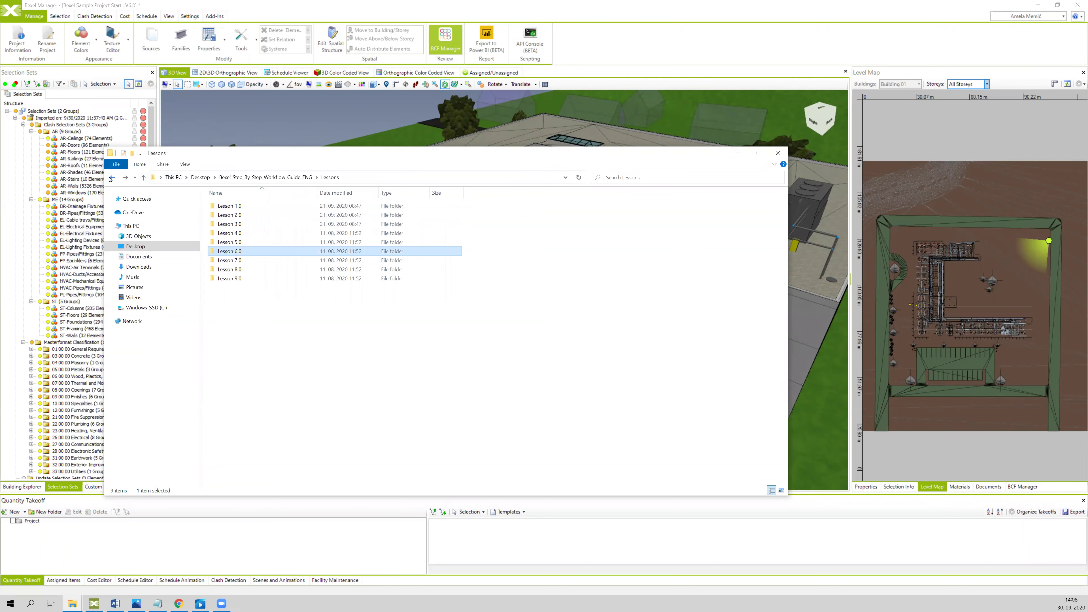
double_click(231, 260)
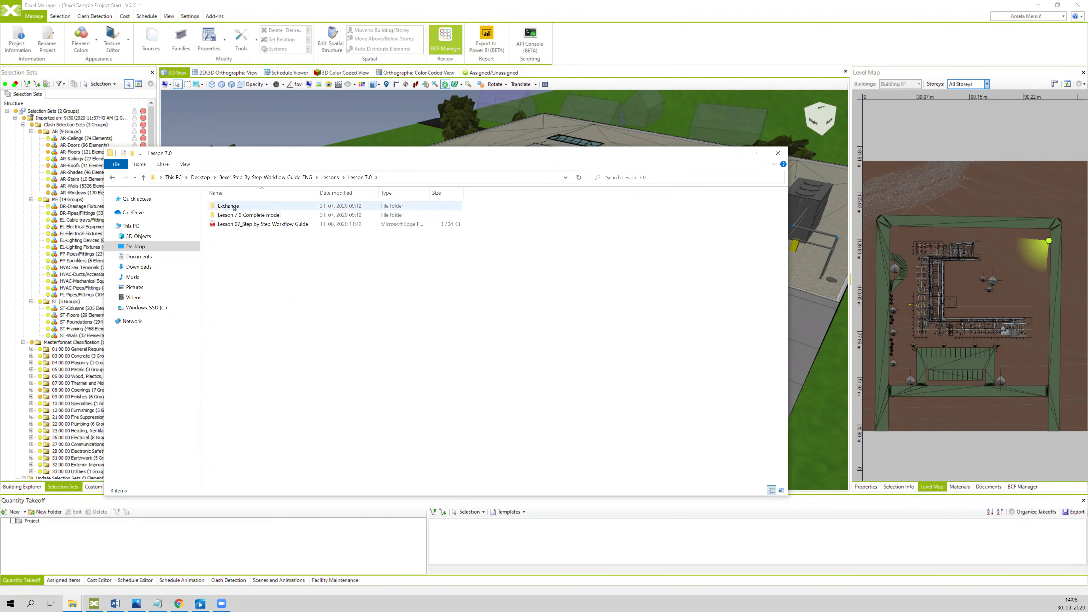
double_click(233, 207)
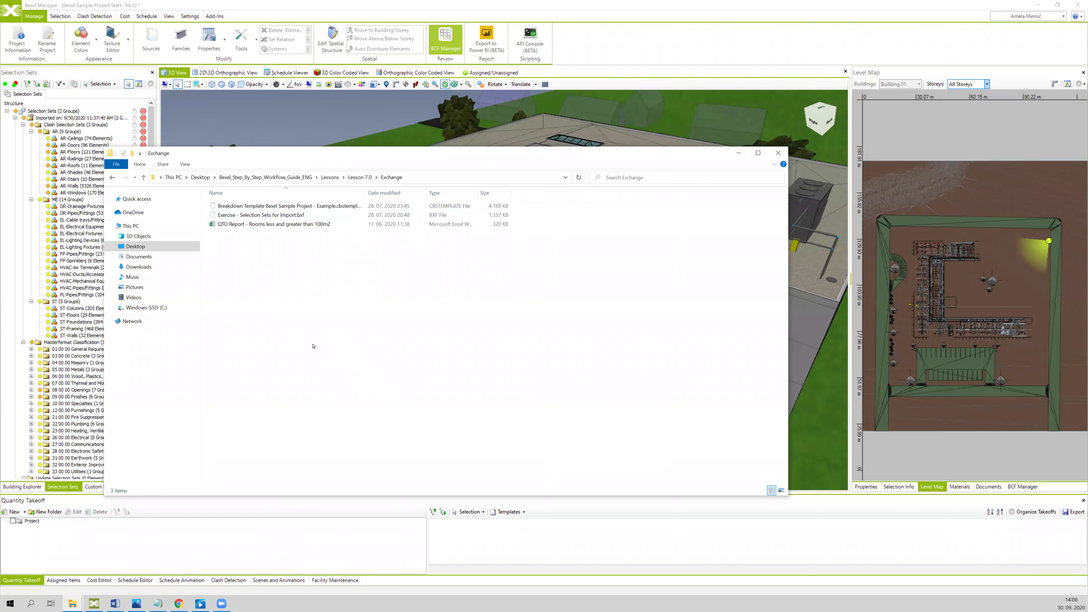
left_click(777, 153)
left_click(228, 580)
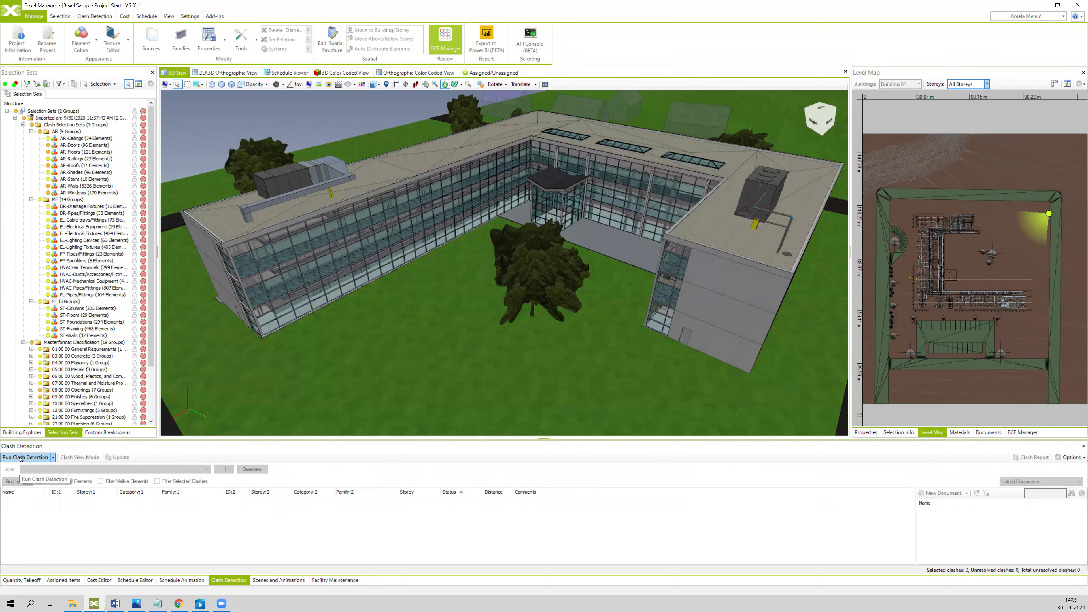
Step: Run Clash Detection to open the setup dialog for the new clash job, Job 1
left_click(21, 458)
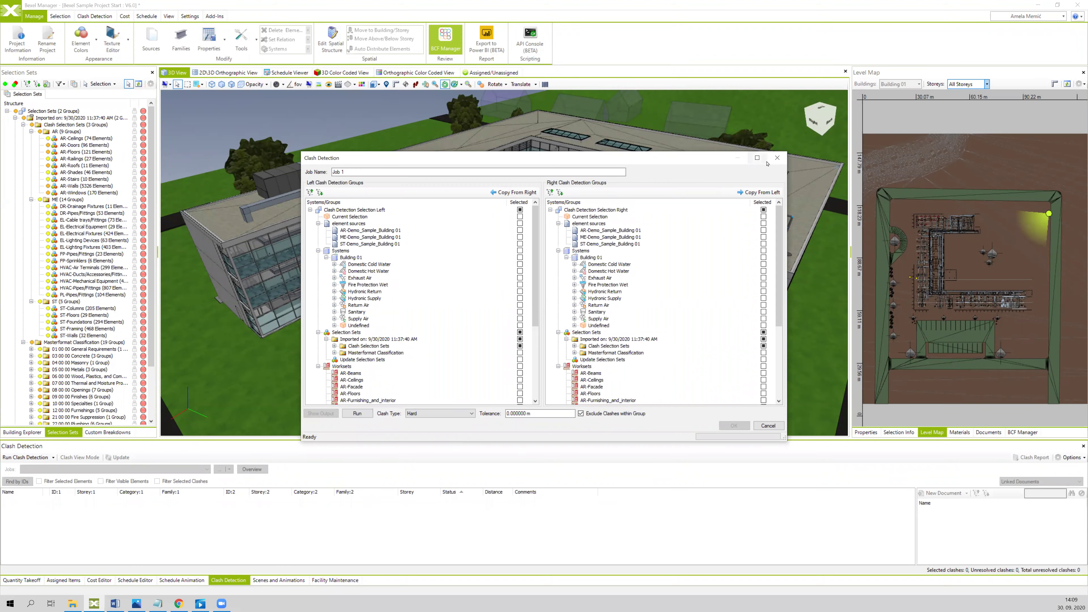
Step: Maximize the clash dialog, uncheck Clash Selection Sets in both trees, and expand them on each side
left_click(757, 158)
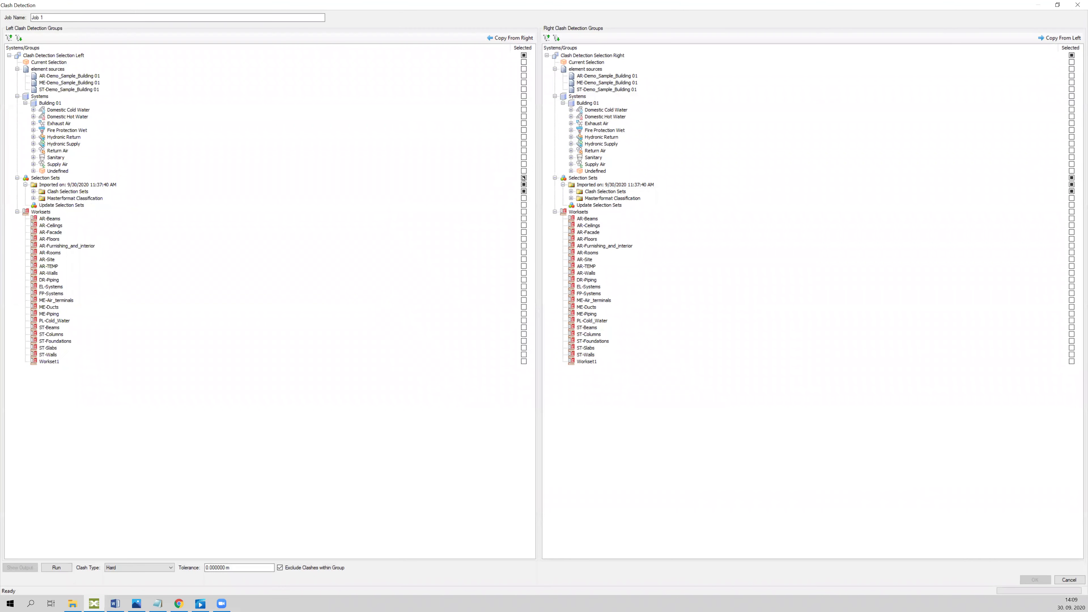
left_click(523, 192)
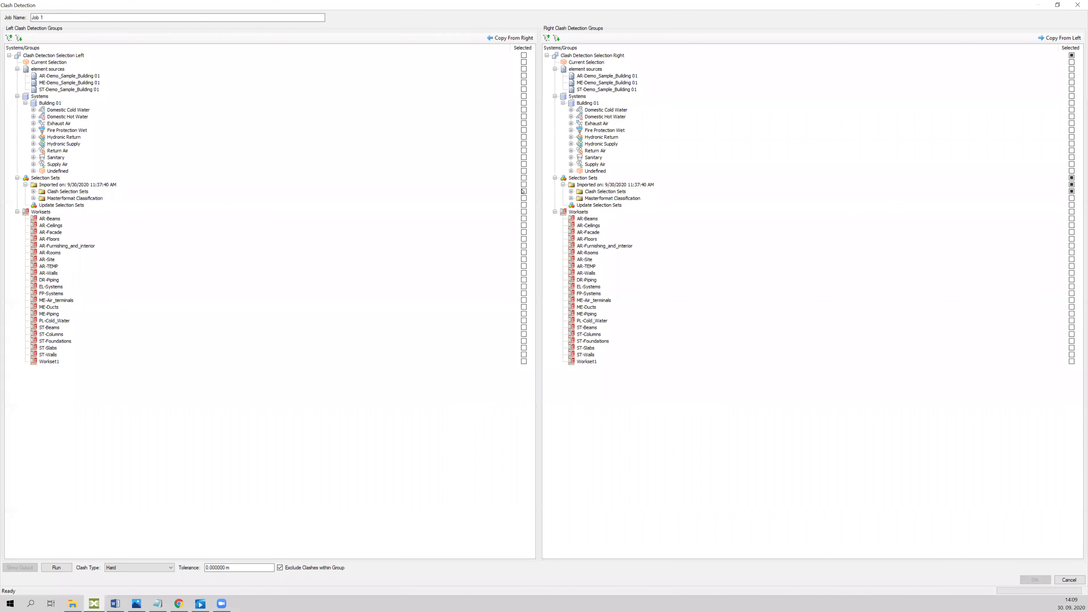
left_click(1072, 178)
left_click(33, 192)
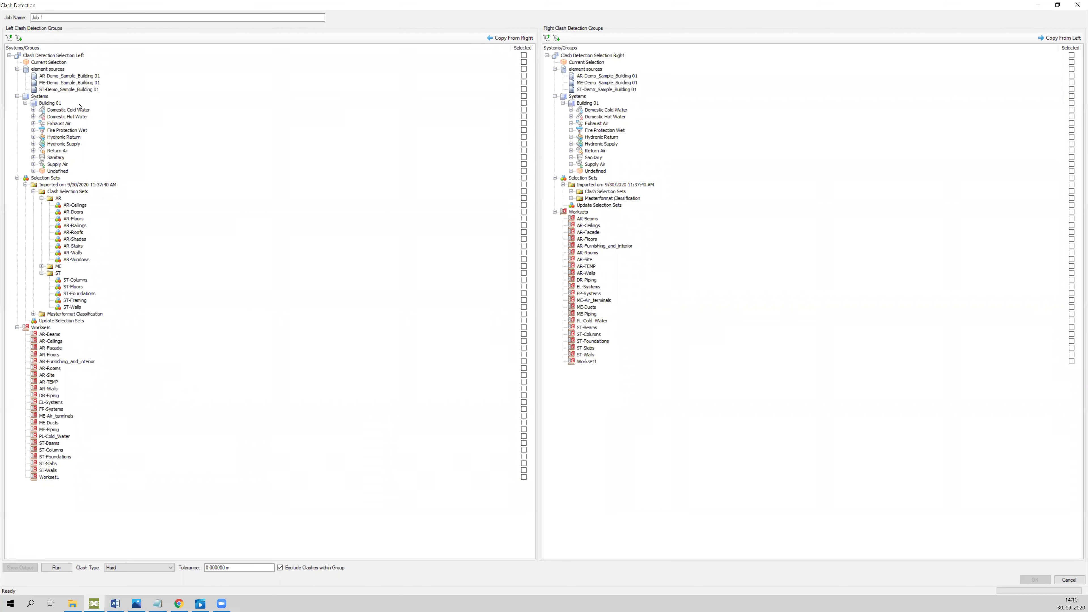
left_click(571, 191)
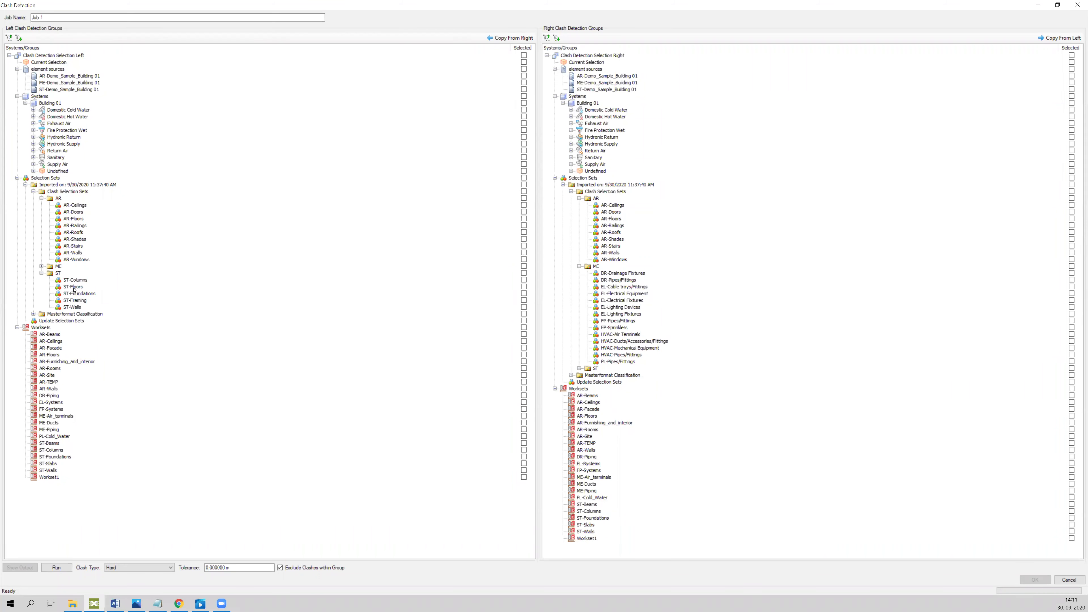
Step: Check ST-Floors as the left group, browse to Lesson 6.0's Exchange folder in Explorer, then close it
left_click(74, 287)
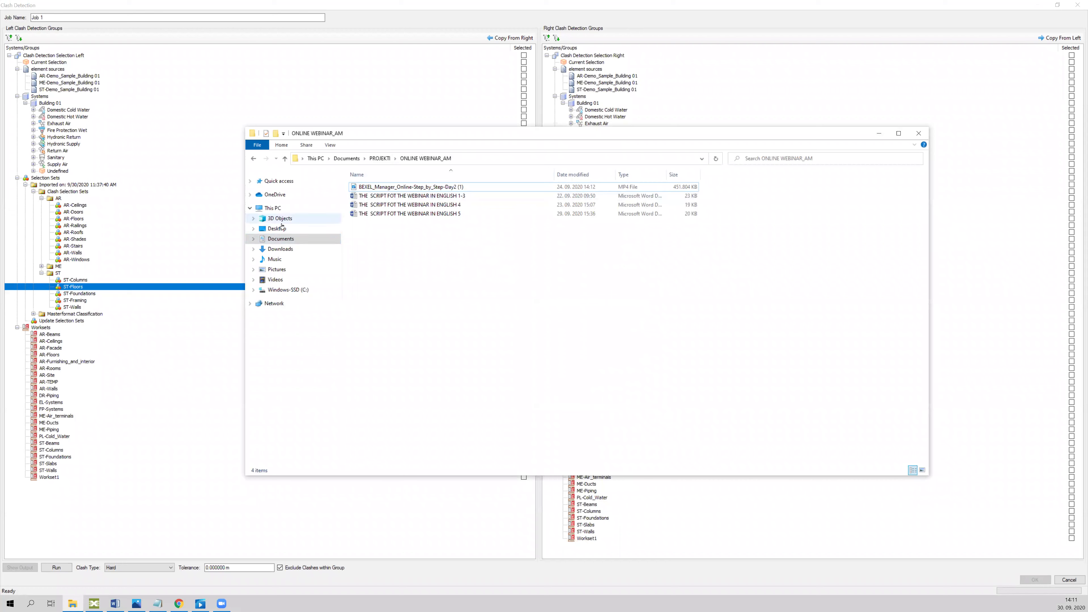
left_click(277, 228)
double_click(383, 187)
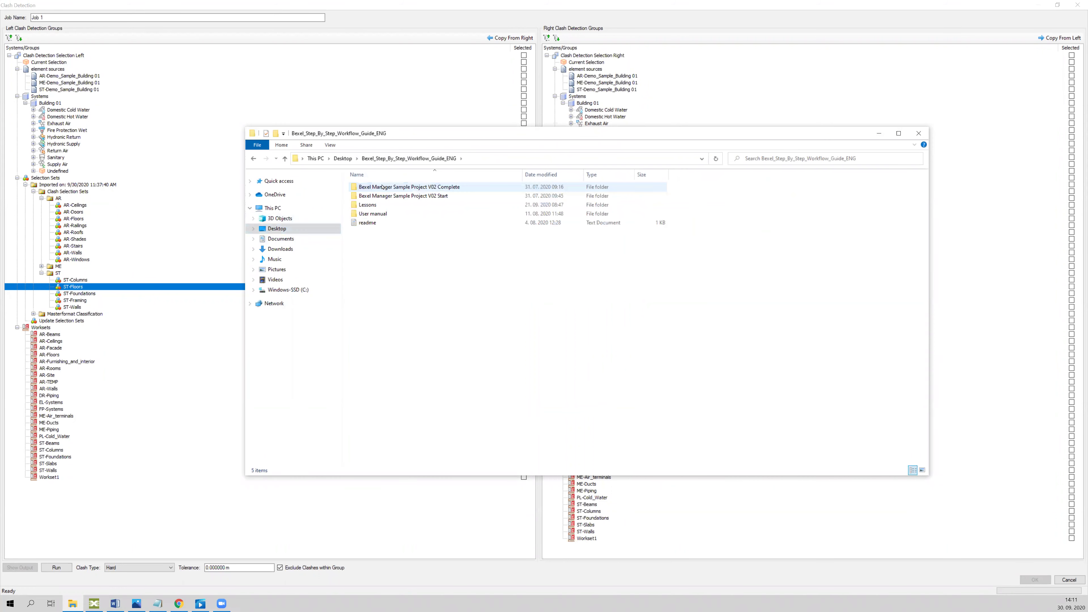
double_click(383, 205)
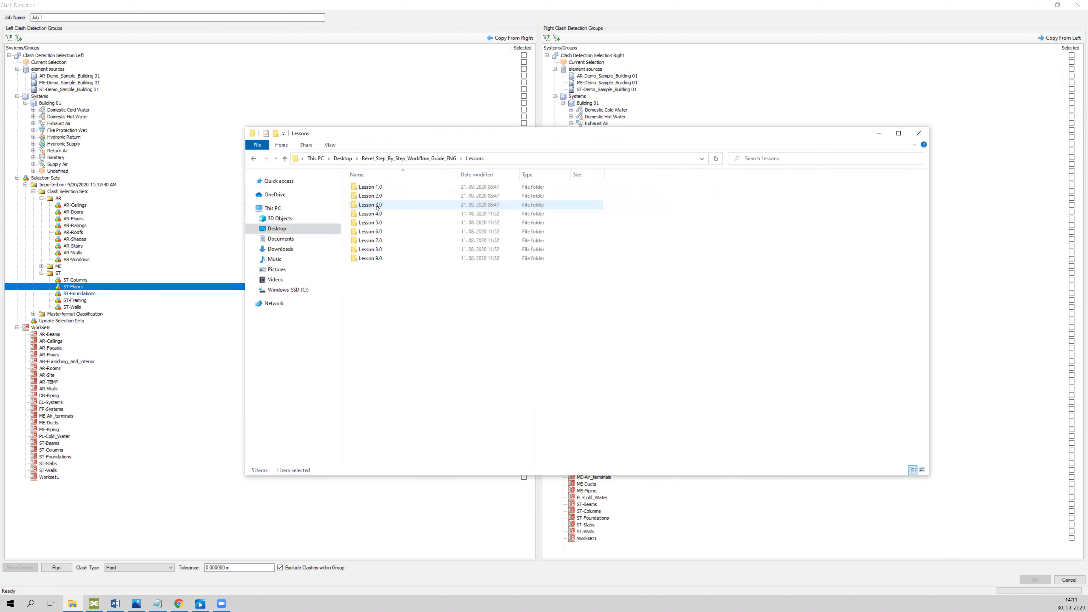
double_click(370, 231)
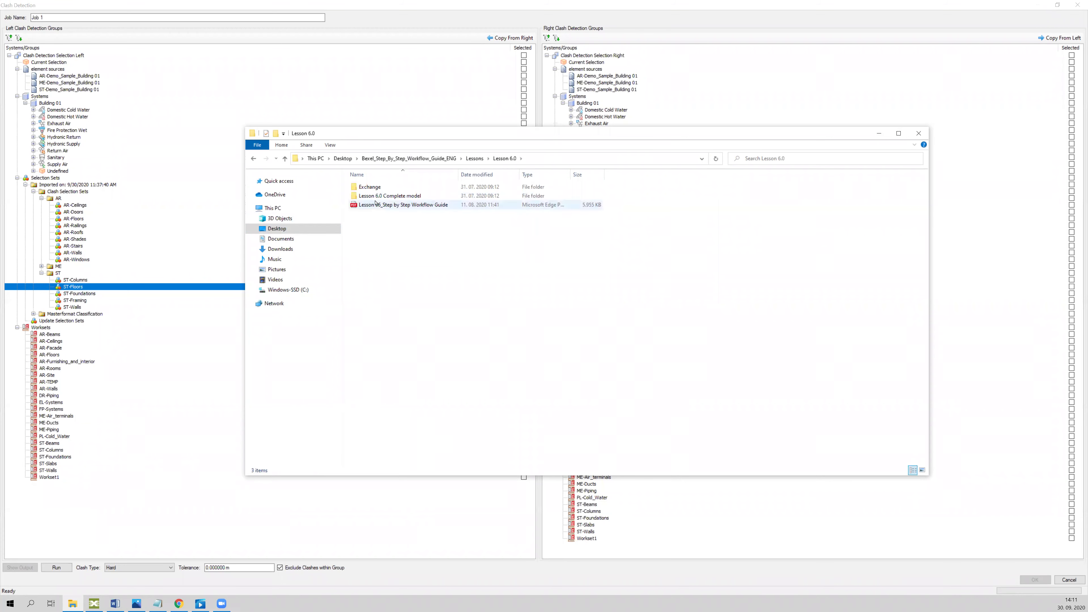
double_click(371, 189)
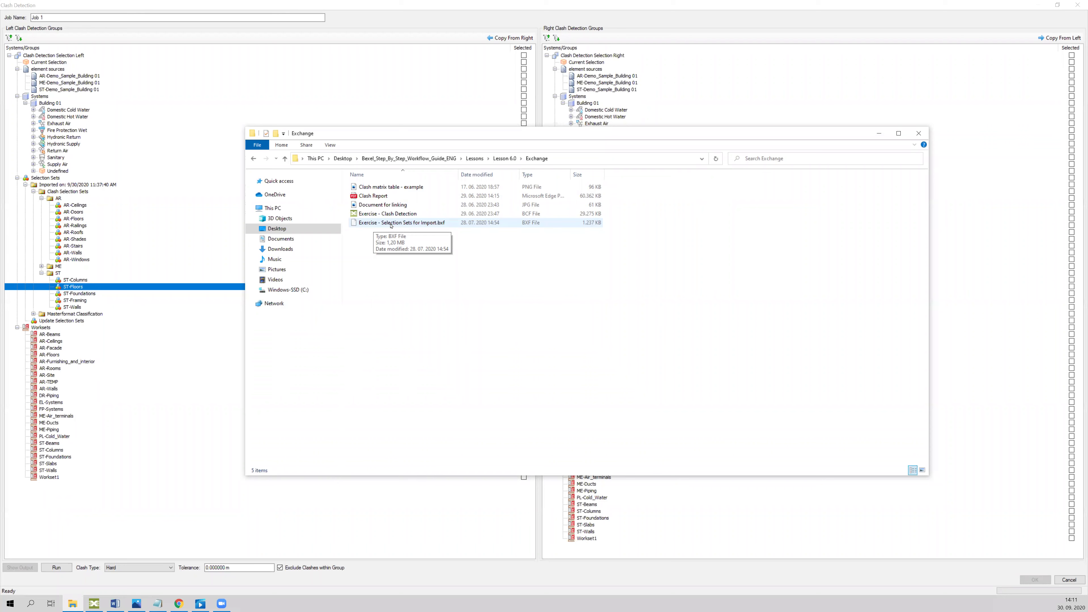
left_click(919, 135)
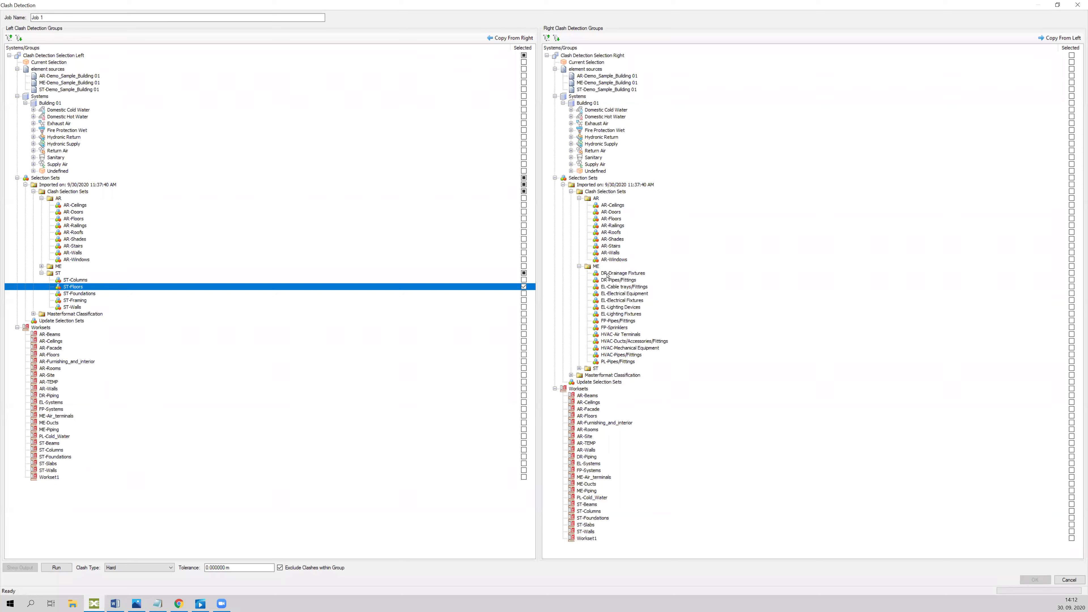
Step: Tick HVAC-Air Terminals and HVAC-Ducts/Accessories/Fittings on the right, keeping clash type Hard and tolerance 0.000000 m
left_click(634, 336)
left_click(1071, 334)
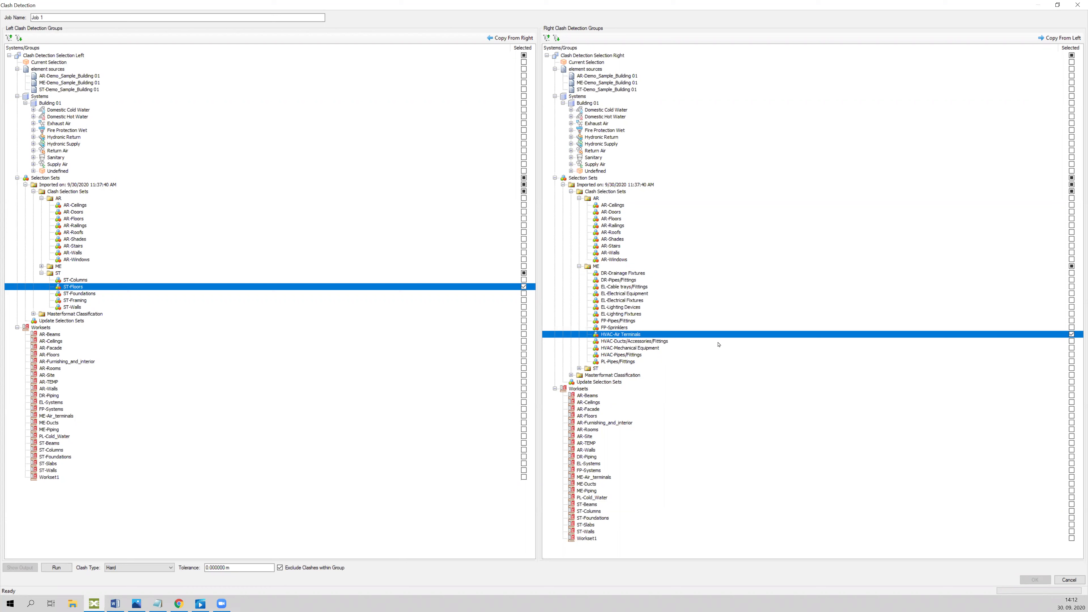
left_click(988, 342)
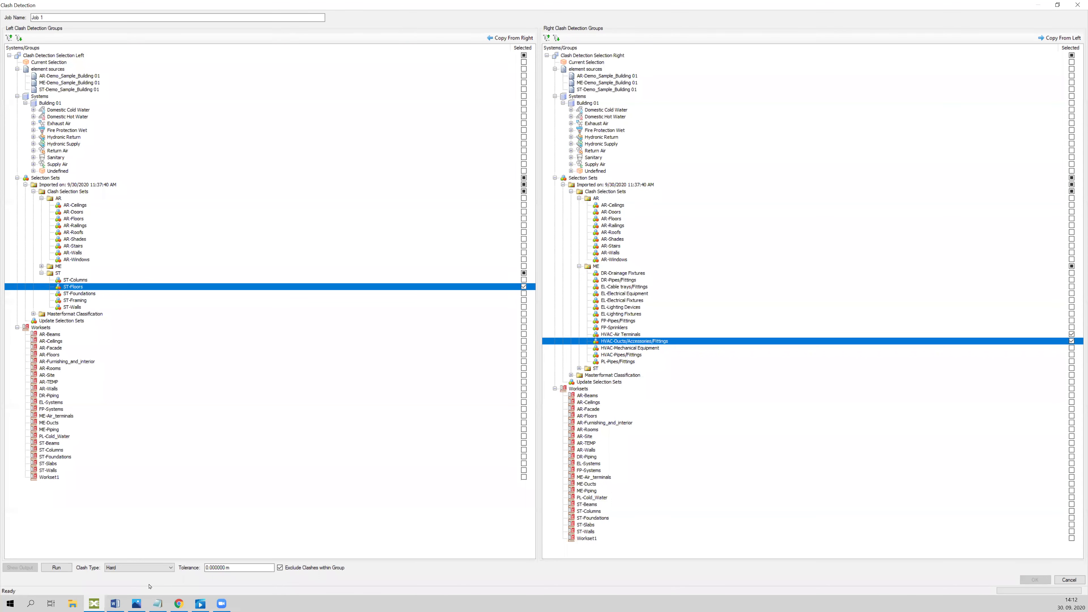
left_click(133, 568)
left_click(133, 569)
left_click(230, 568)
Step: Run Job 1's clash detection and dismiss the completion message reporting 31 clashes
left_click(56, 568)
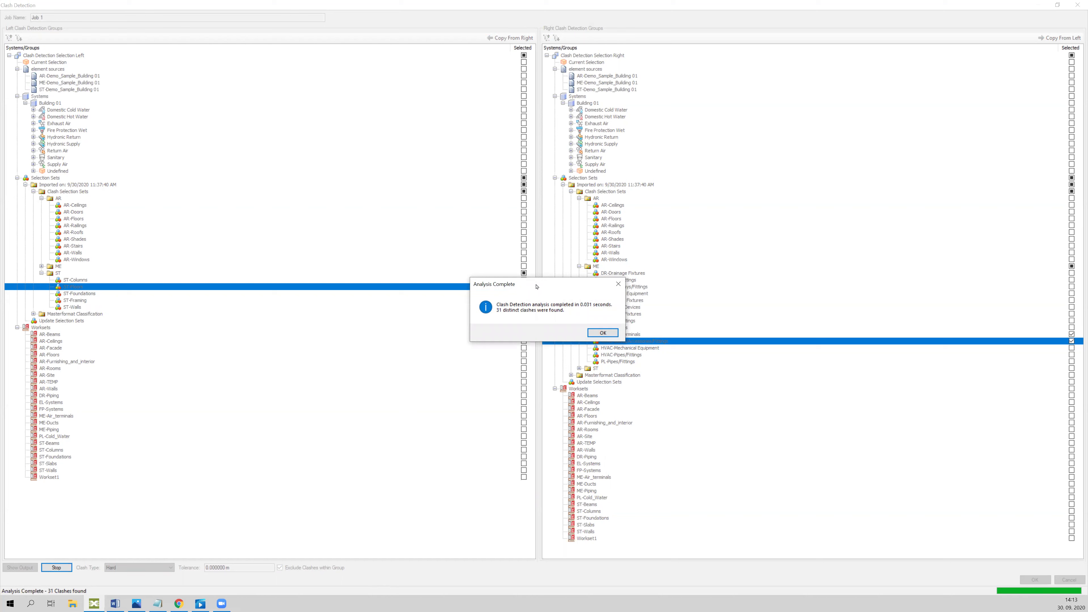
left_click_drag(536, 286, 538, 308)
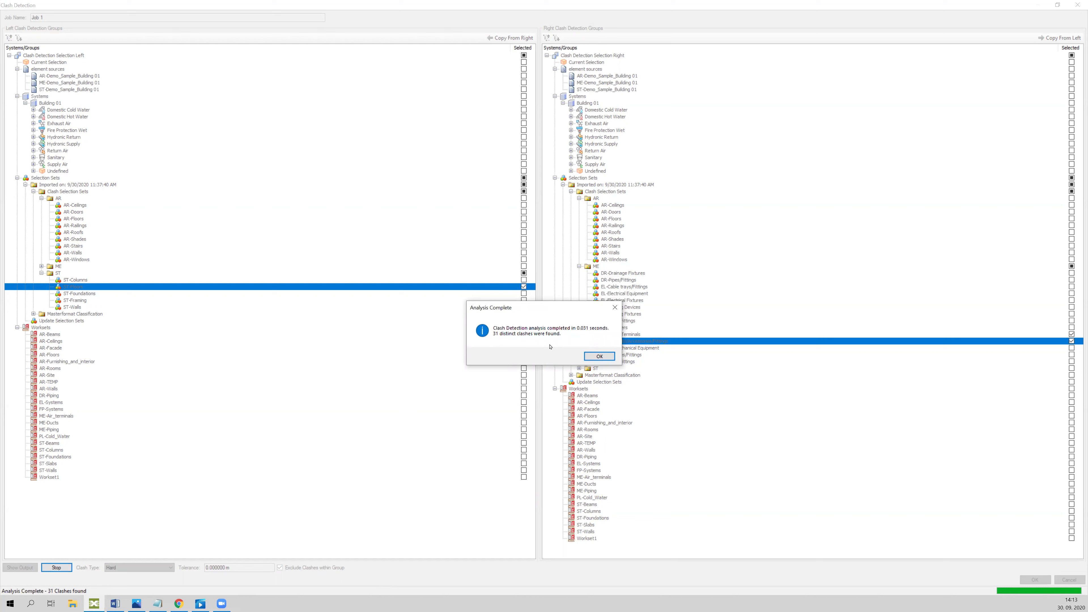
left_click(598, 357)
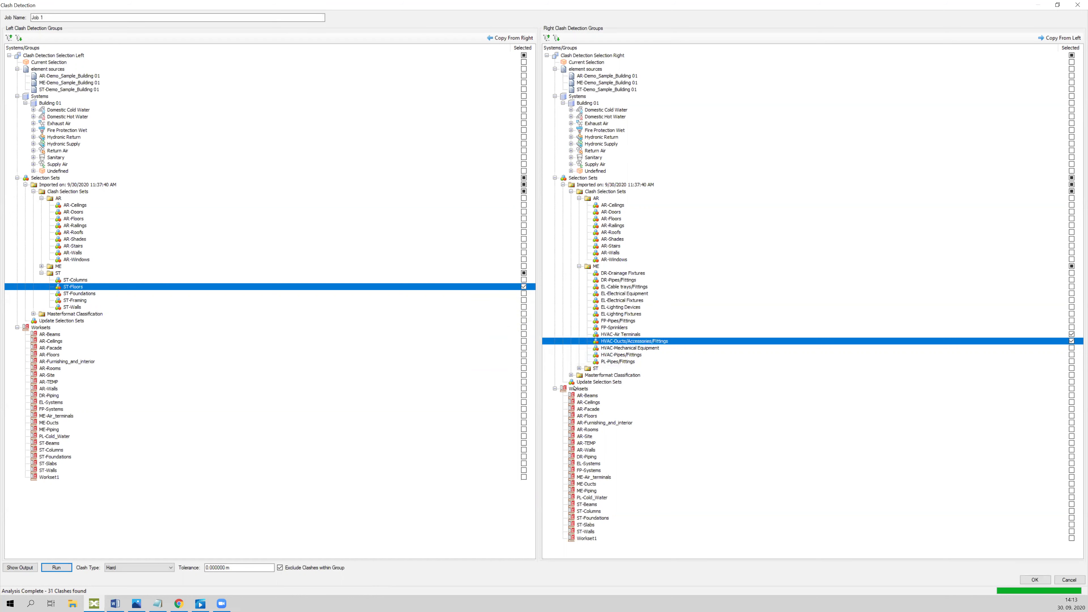
Step: Close the clash setup and resize the results area listing Job 1's 31 New clashes
left_click(1036, 581)
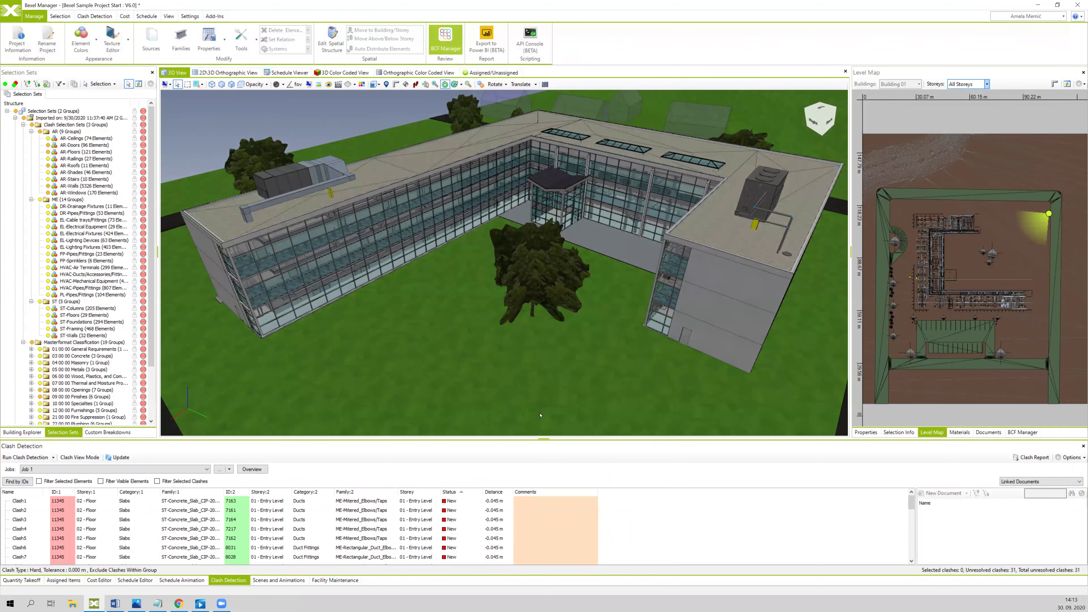
left_click_drag(514, 438, 510, 412)
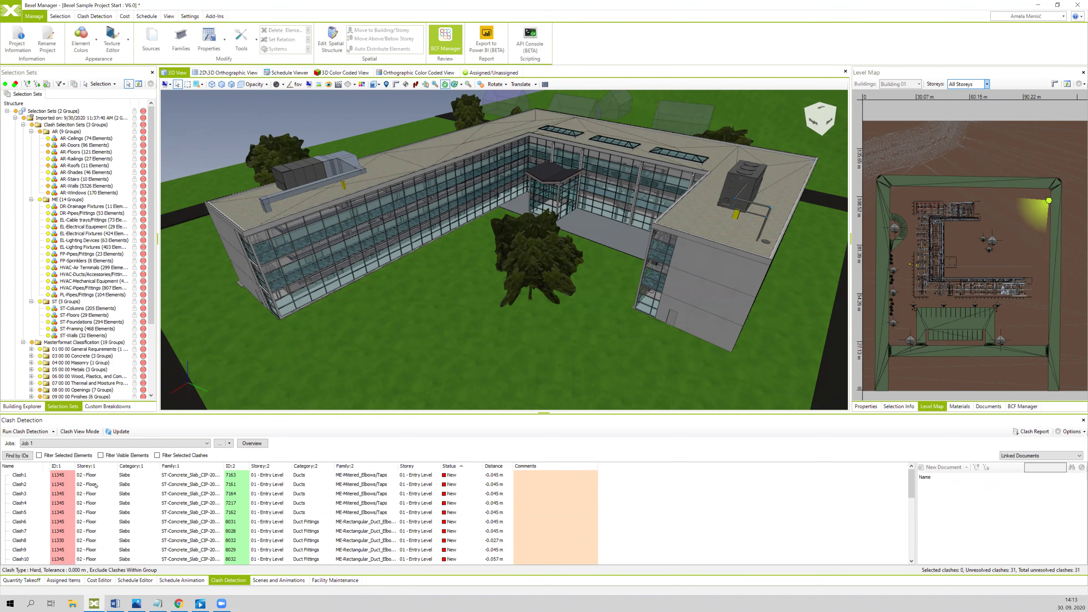
left_click_drag(400, 367, 402, 364)
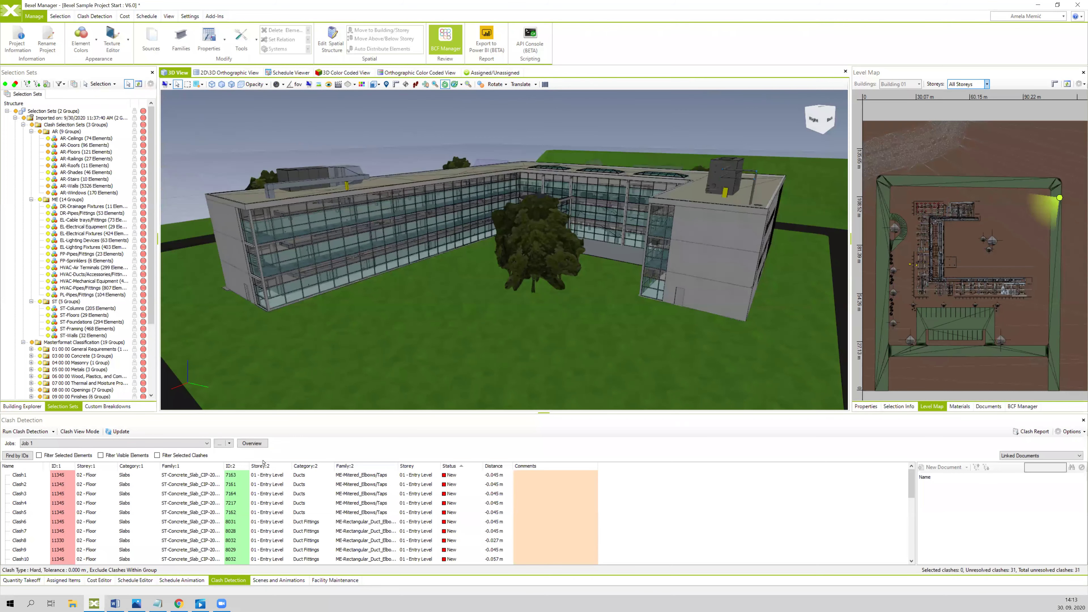
Step: Turn on Clash View Mode and select Clash1 through Clash6
left_click(83, 432)
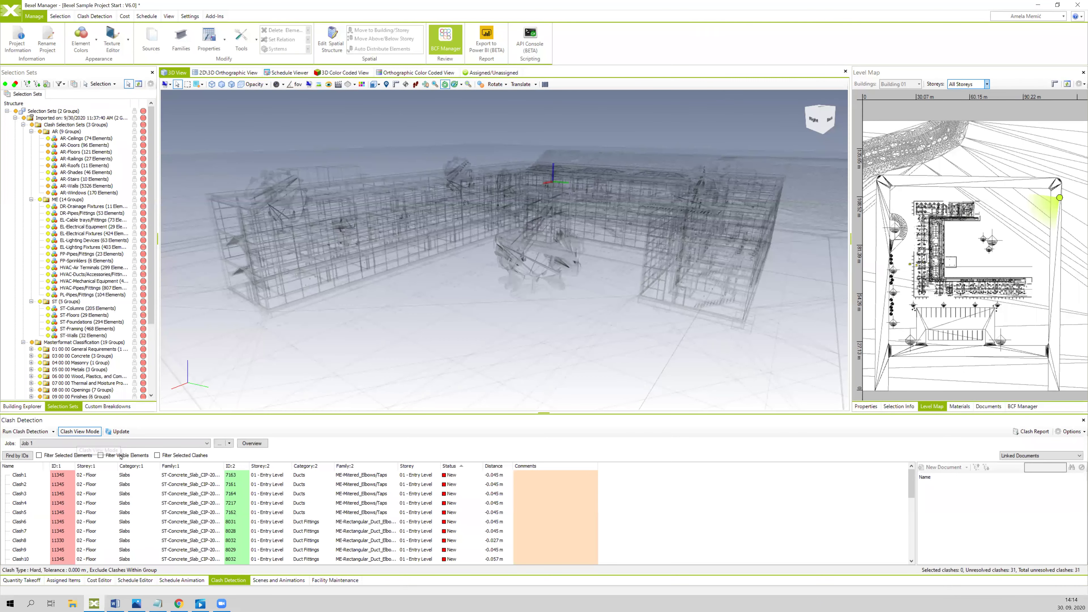
left_click(34, 478)
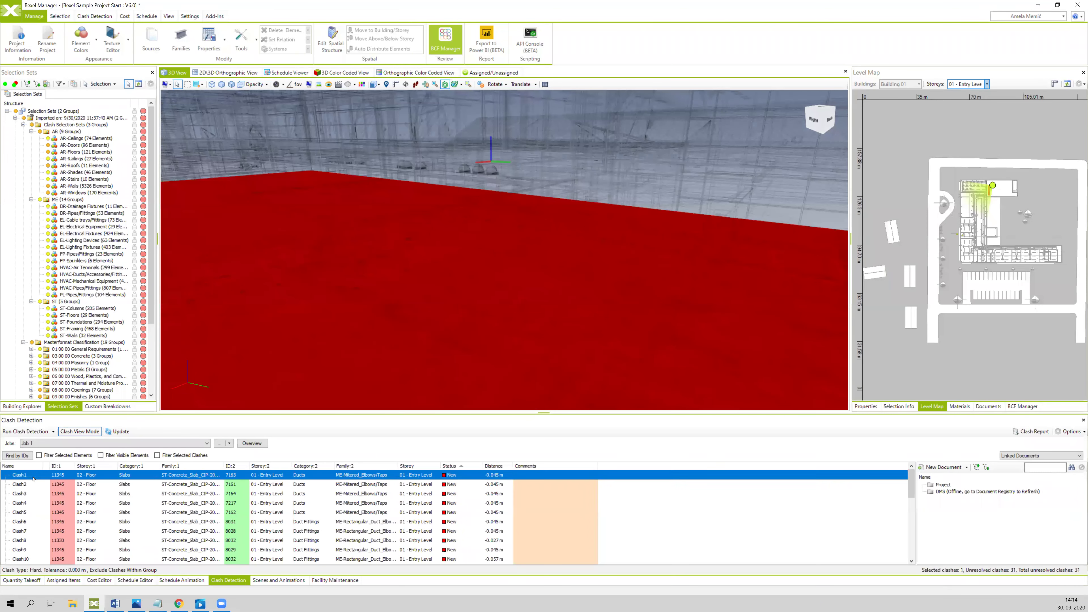
left_click(29, 487, "ctrl")
left_click(25, 495, "ctrl")
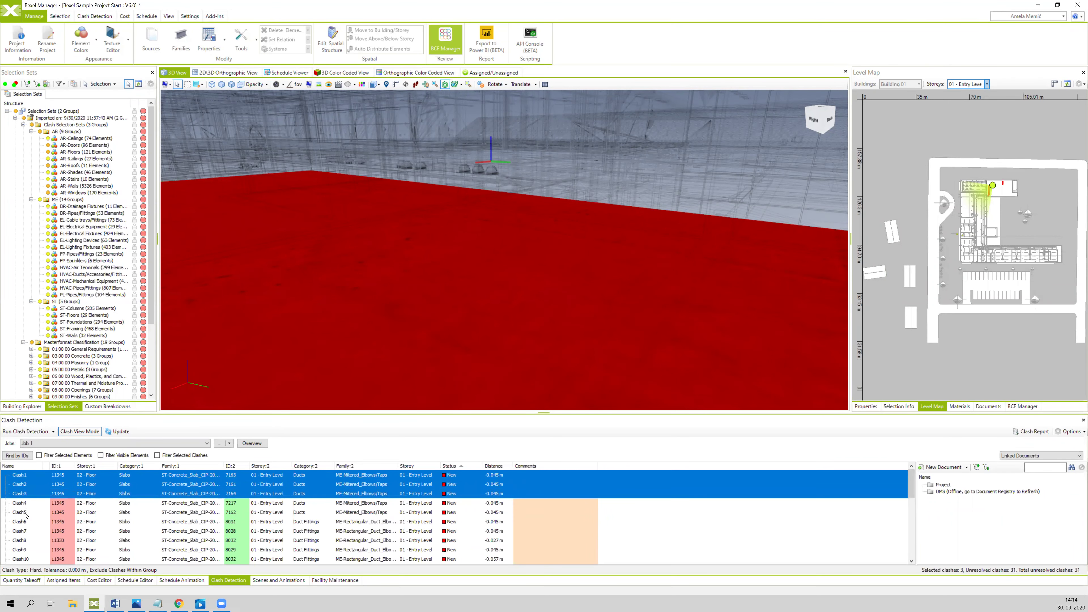
left_click(26, 523, "shift")
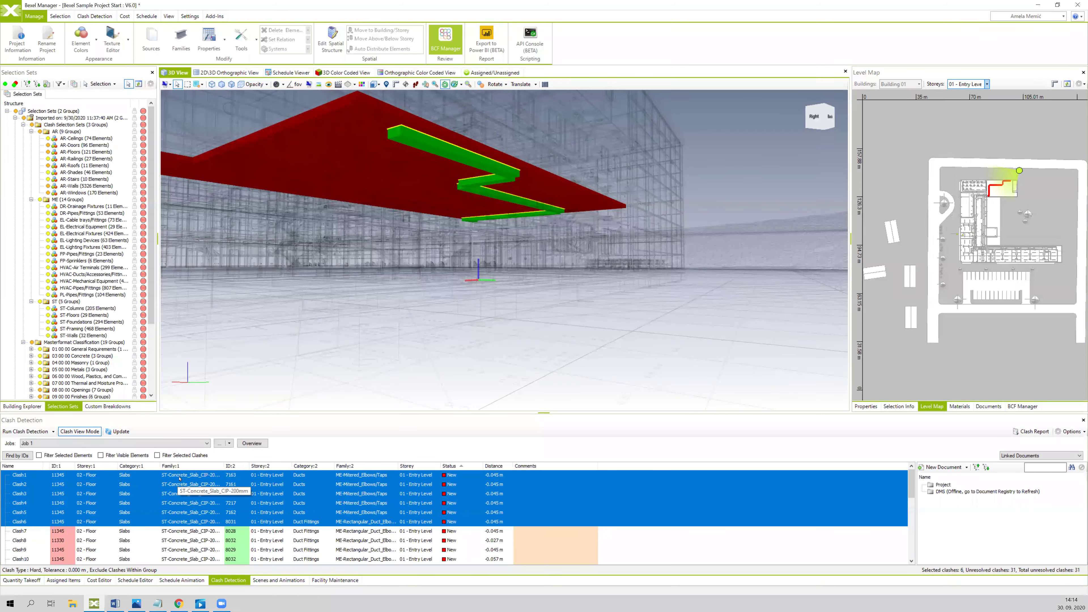
Step: Orbit to an oblique view, reframe on the selected clashes, and open Settings
left_click_drag(429, 258, 442, 305)
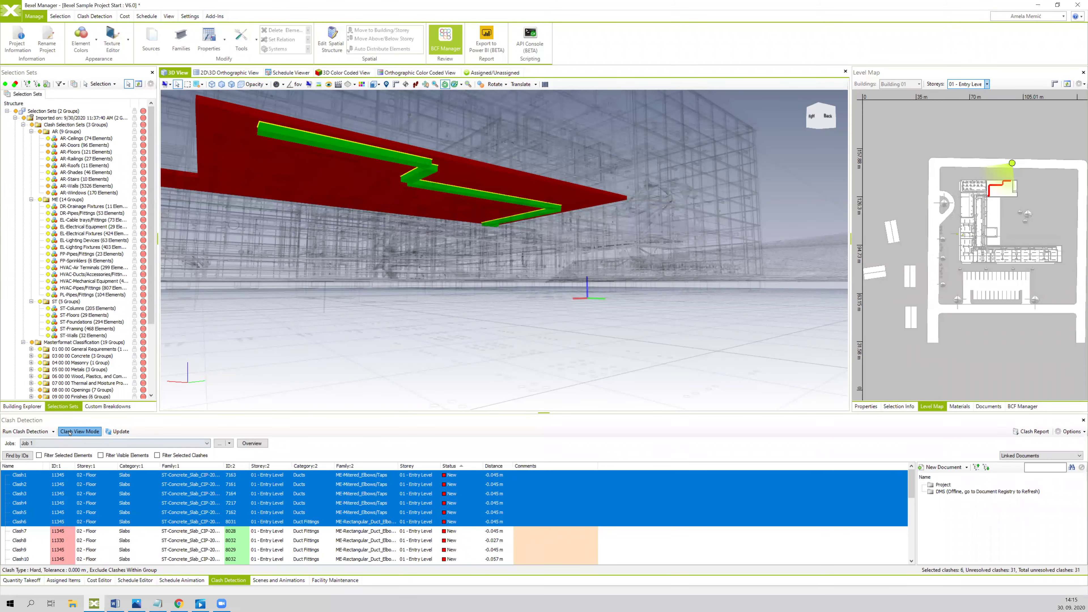
left_click(93, 433)
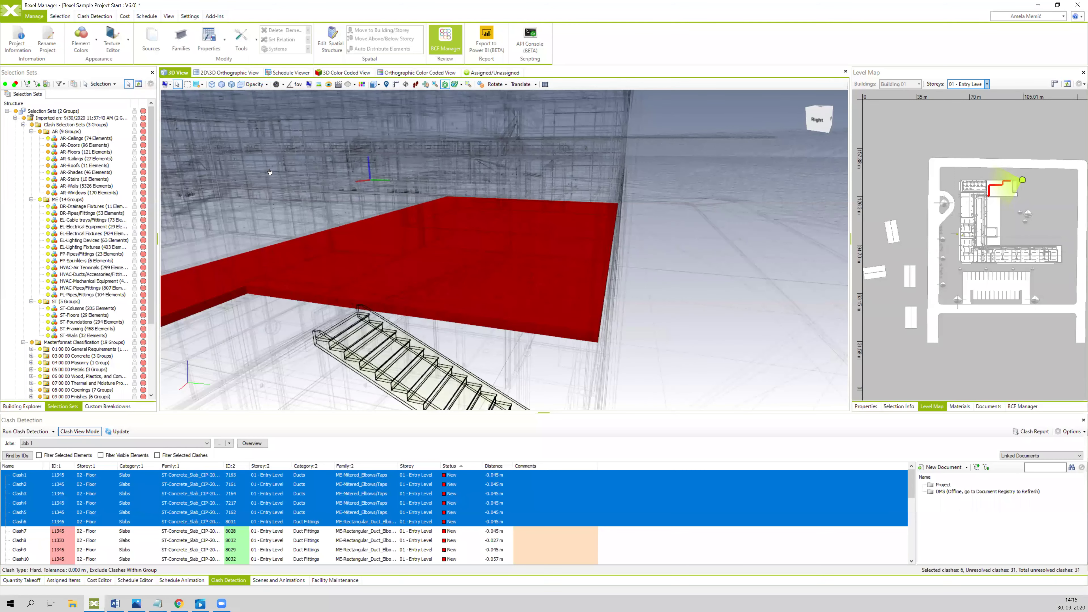
left_click(191, 17)
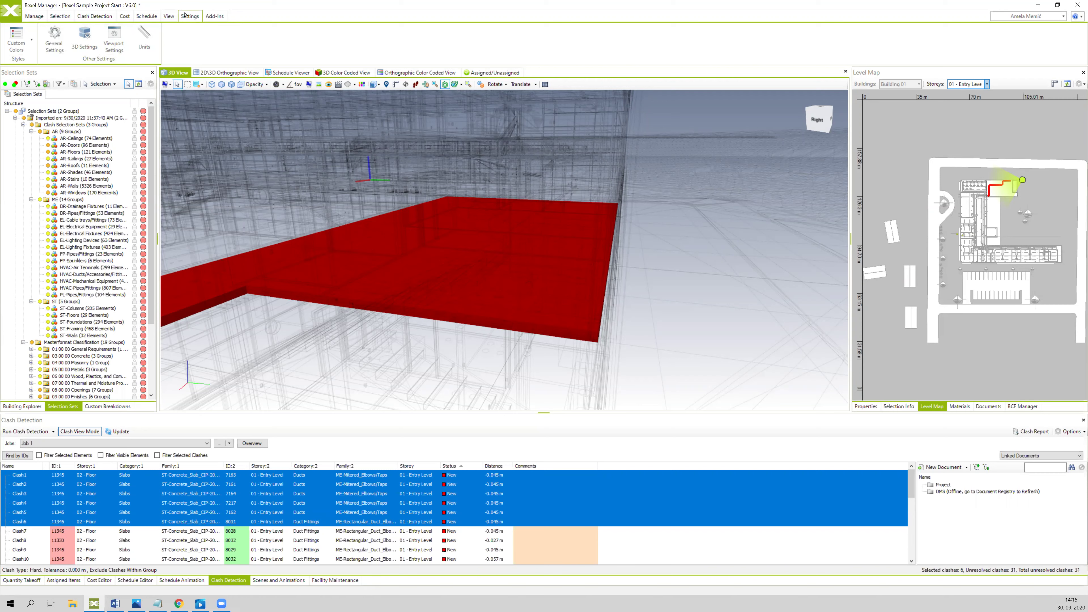
Step: Review the Clash Detection page of Settings > Options, then close the Options dialog with OK
left_click(56, 41)
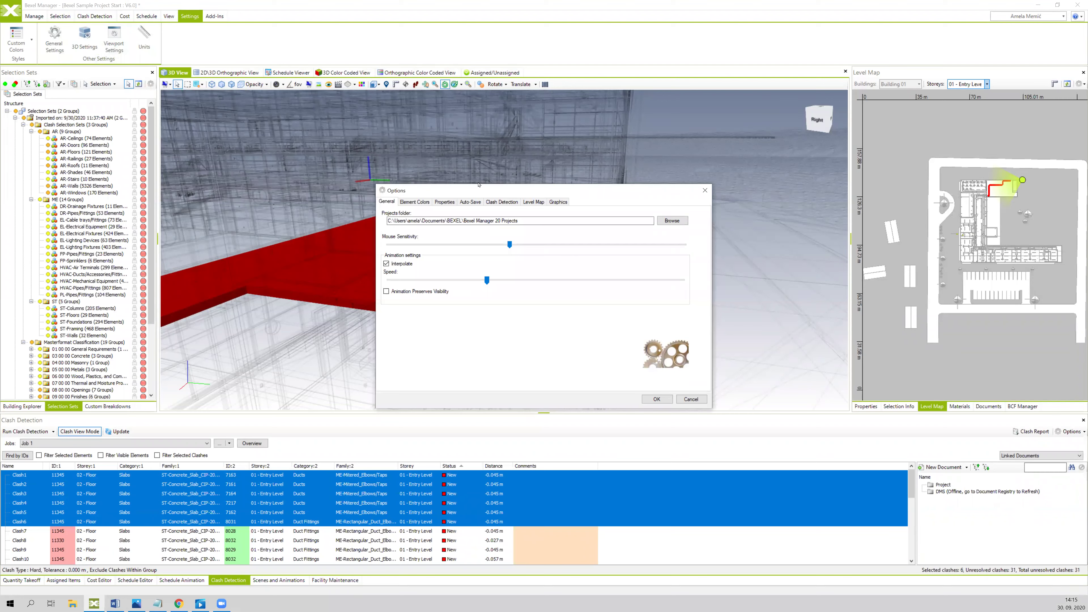
left_click_drag(478, 185, 475, 154)
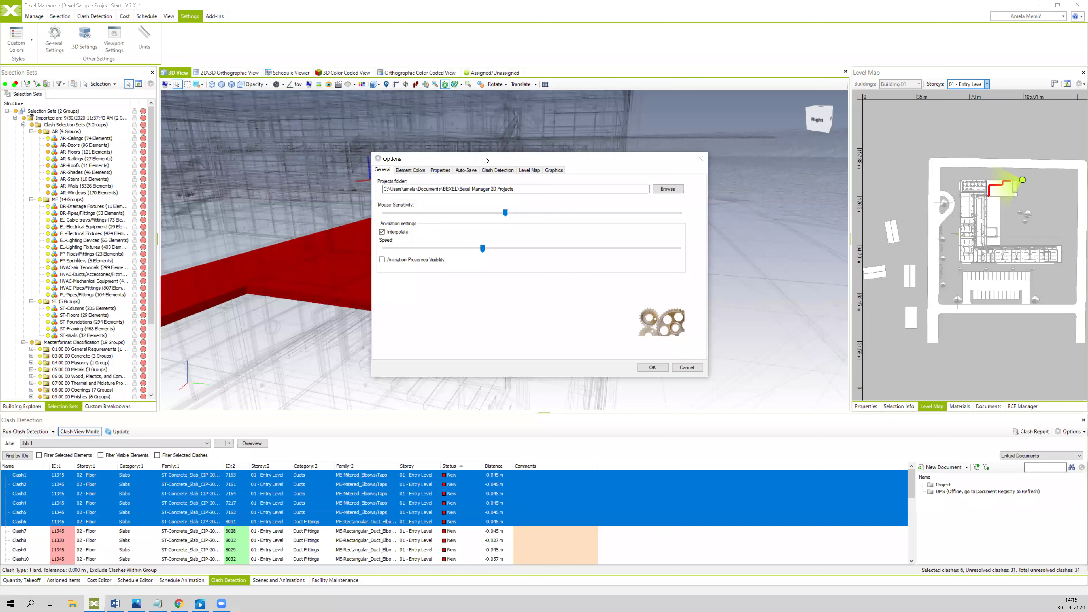
left_click(500, 171)
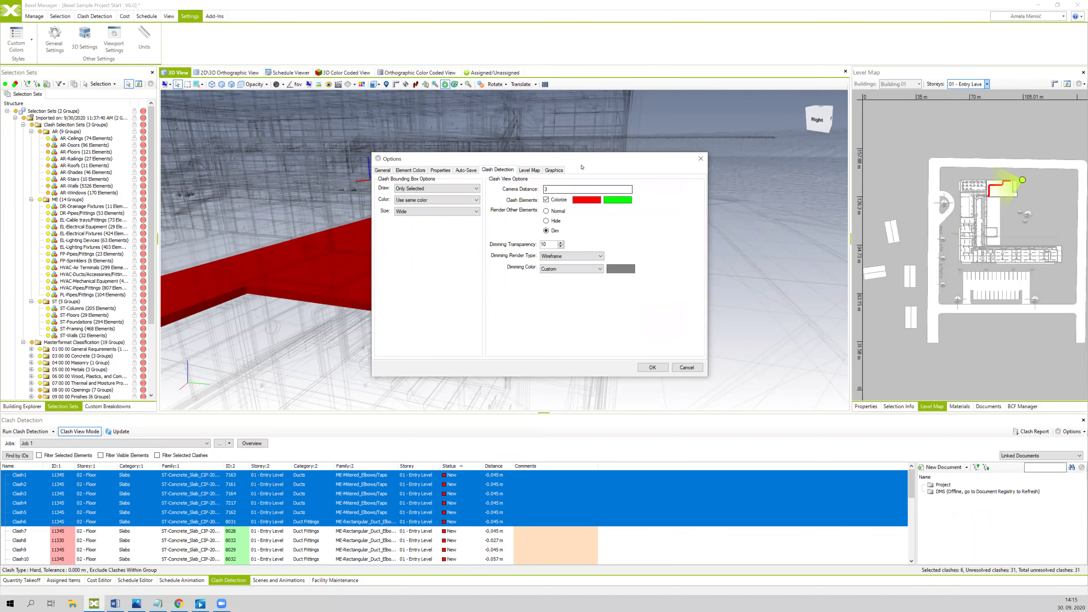
left_click_drag(581, 161, 564, 142)
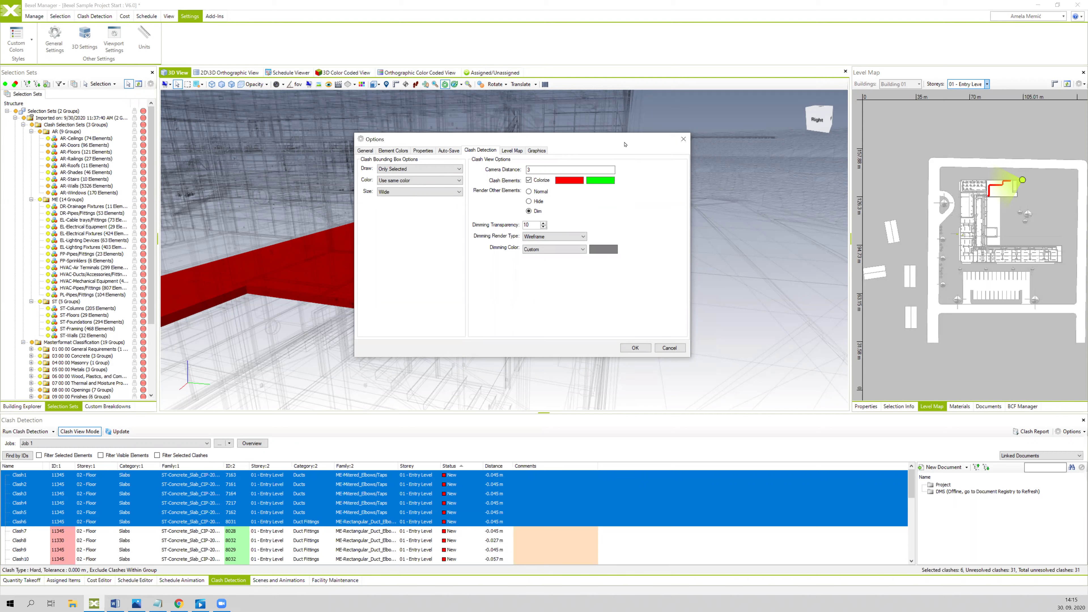
left_click_drag(626, 145, 697, 127)
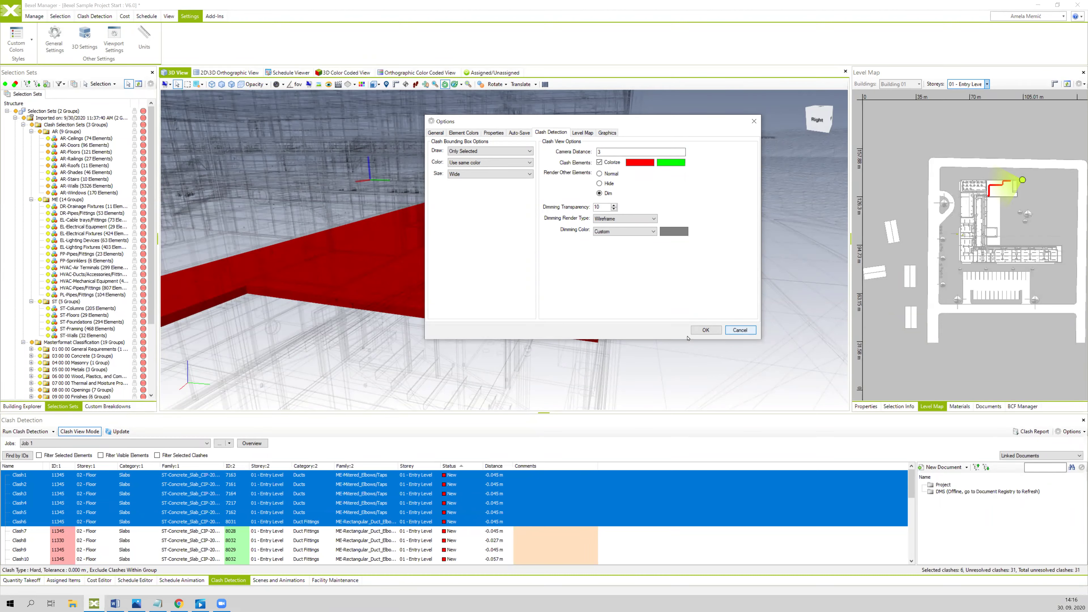
left_click(705, 330)
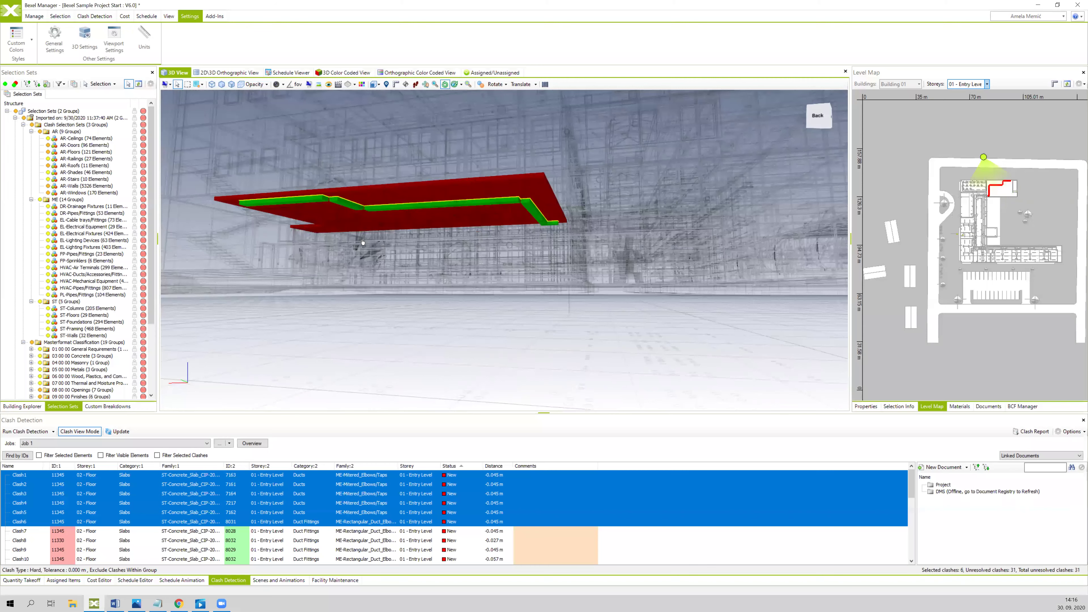
Step: Fly to the red slab, orbit to view the green ducts below it, and enlarge the results list
left_click(325, 215)
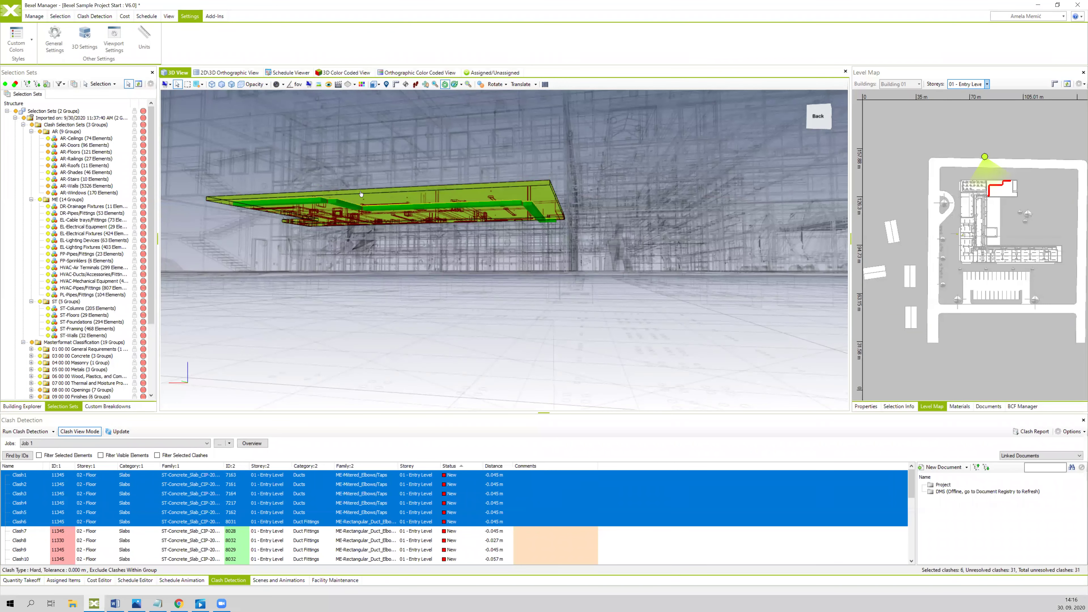
double_click(361, 194)
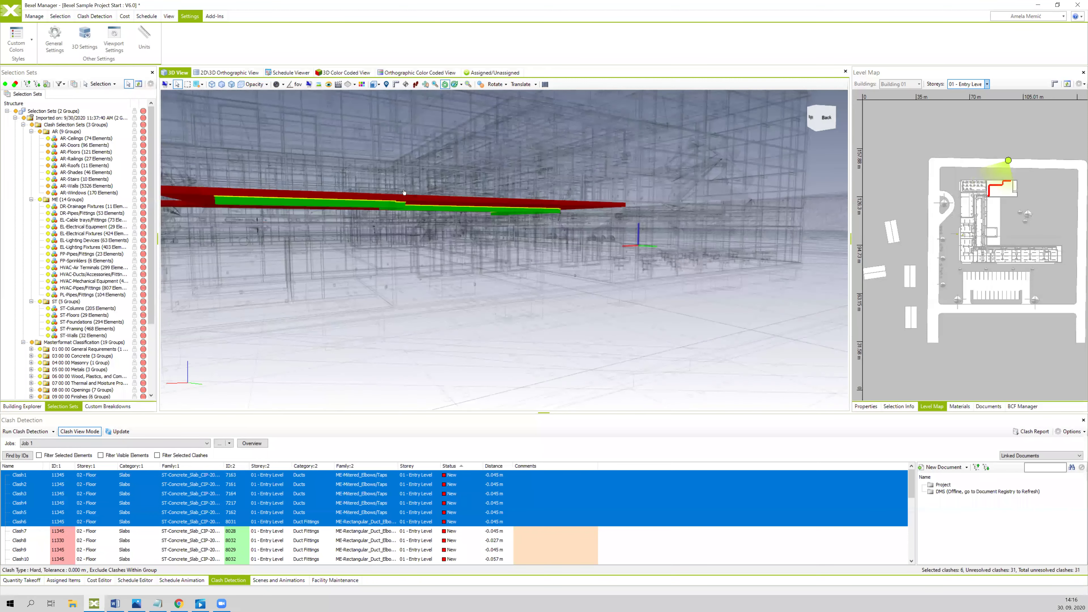
left_click_drag(555, 227, 561, 278)
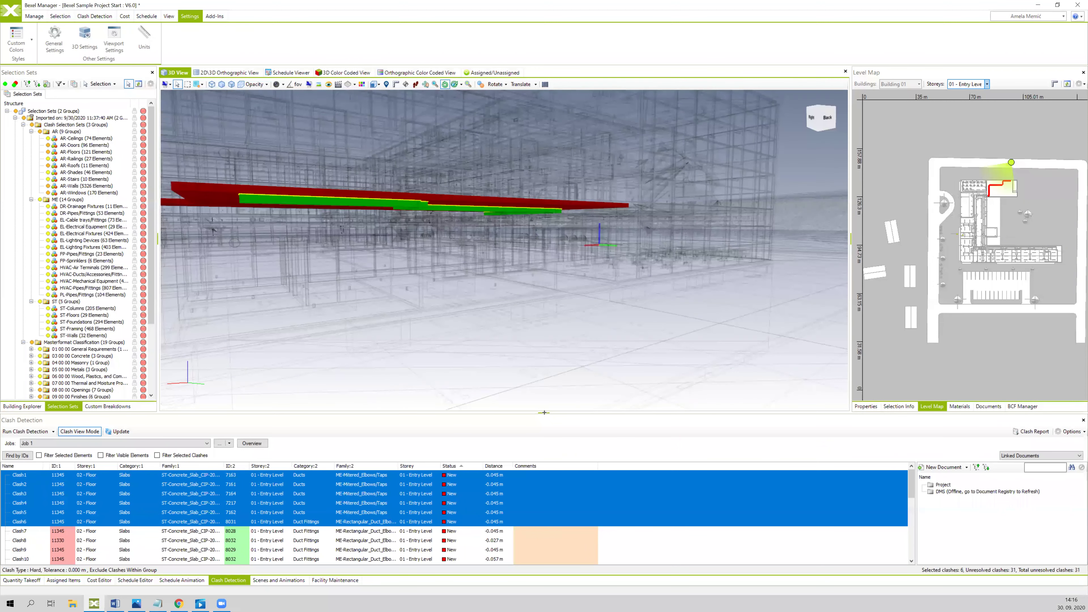
left_click_drag(544, 406, 544, 392)
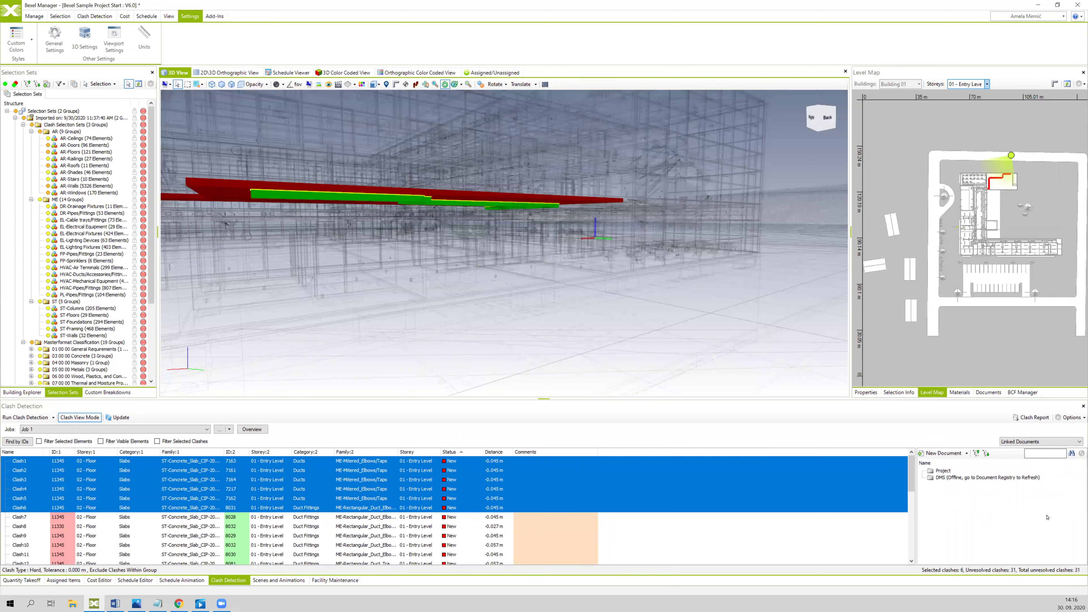
Step: View Clash1's General Information (slab vs. mitered duct elbow, -0.045 m), then return to Linked Documents
left_click(1069, 442)
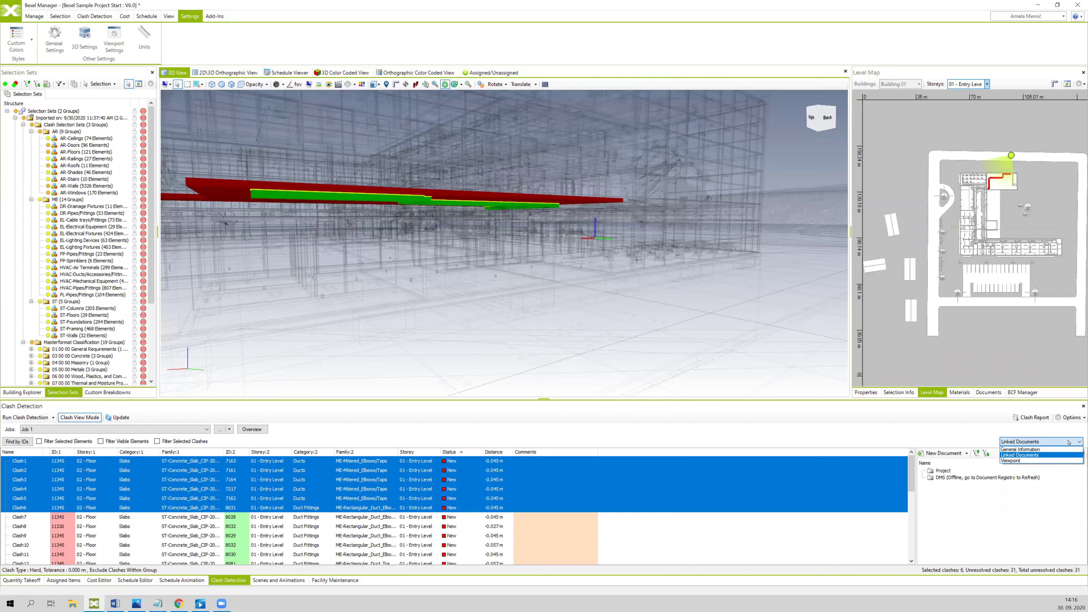
left_click(1038, 450)
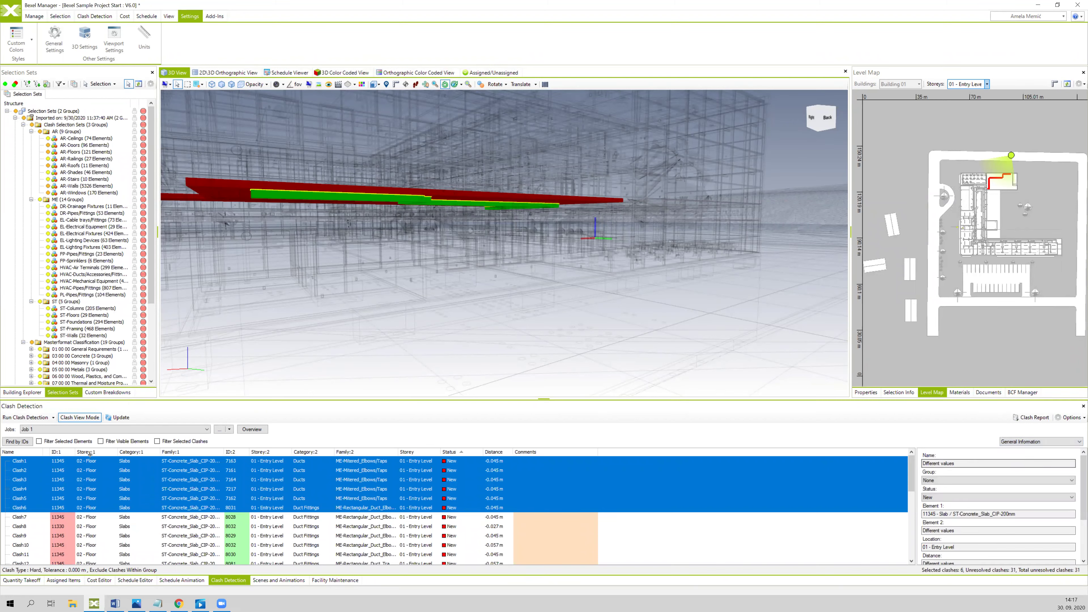
left_click(20, 460)
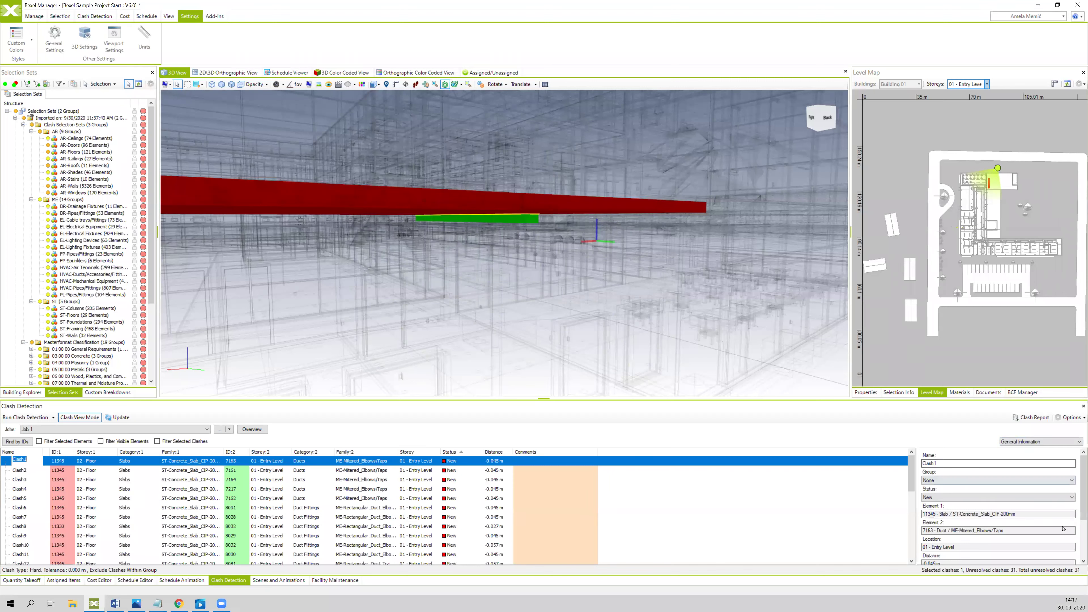
left_click_drag(1082, 492, 1079, 532)
scroll(1080, 532, "up", 3)
mouse_move(1079, 477)
left_mouse_down()
mouse_move(1079, 527)
mouse_move(1079, 474)
left_mouse_up()
left_click(1067, 442)
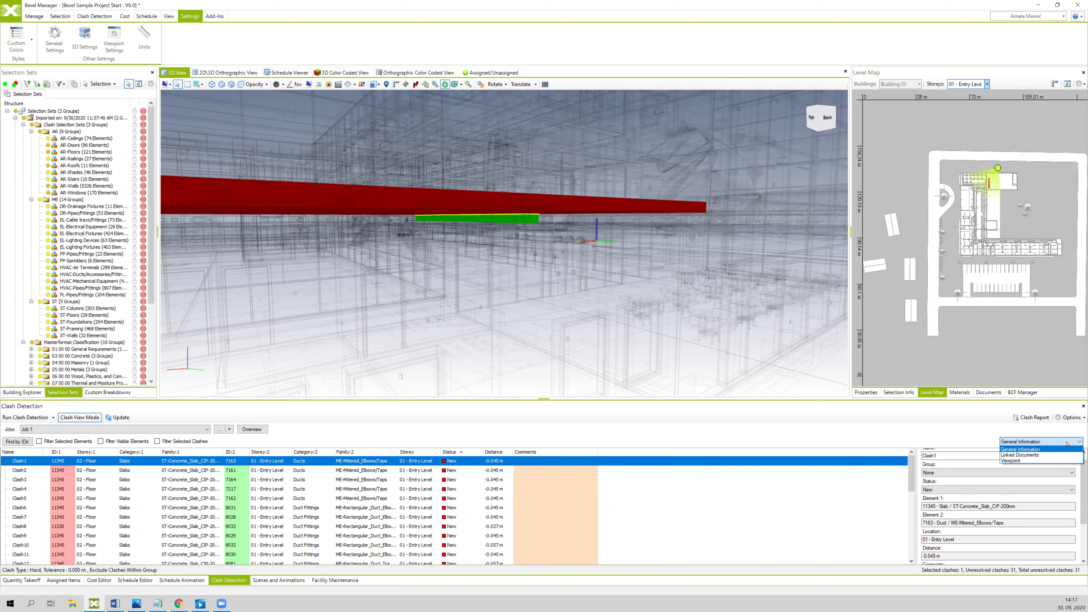
left_click(1041, 456)
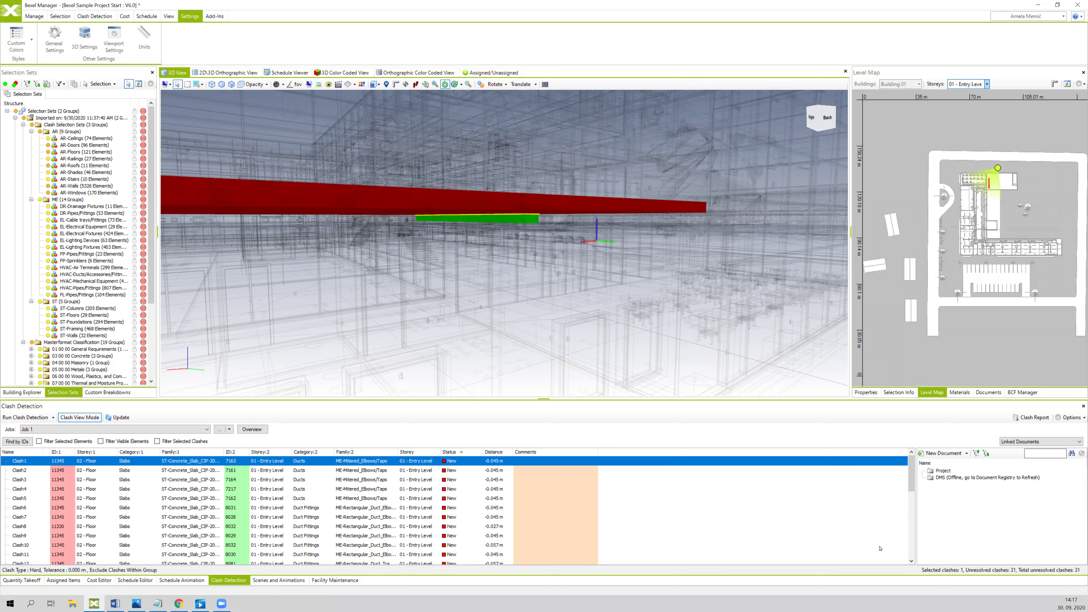
Step: Create a Clash1 viewpoint, zoom closer, and update it, confirming the override
left_click(1029, 441)
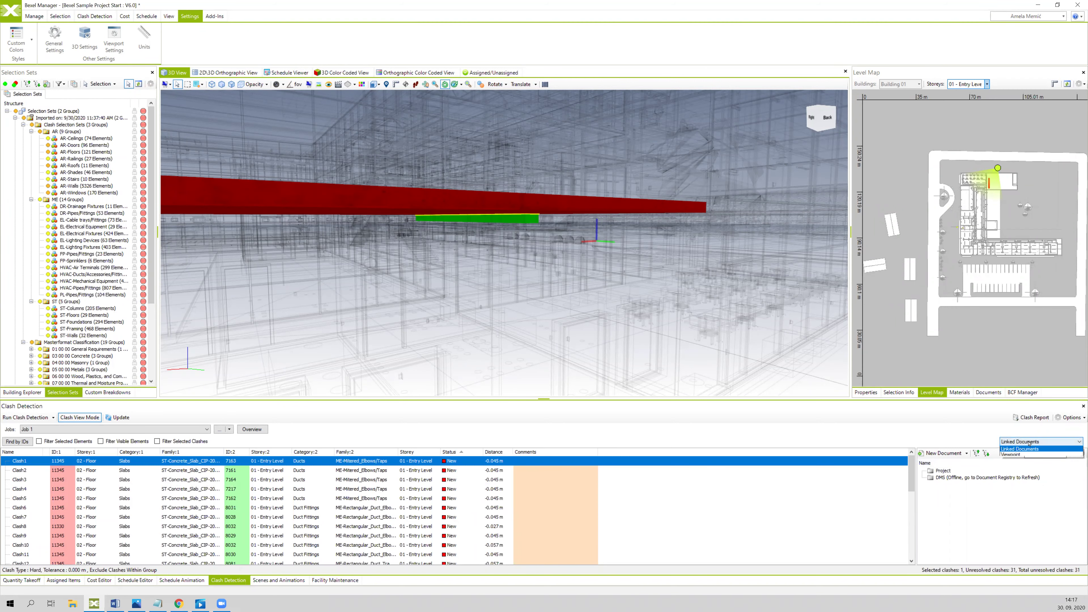
left_click(1011, 460)
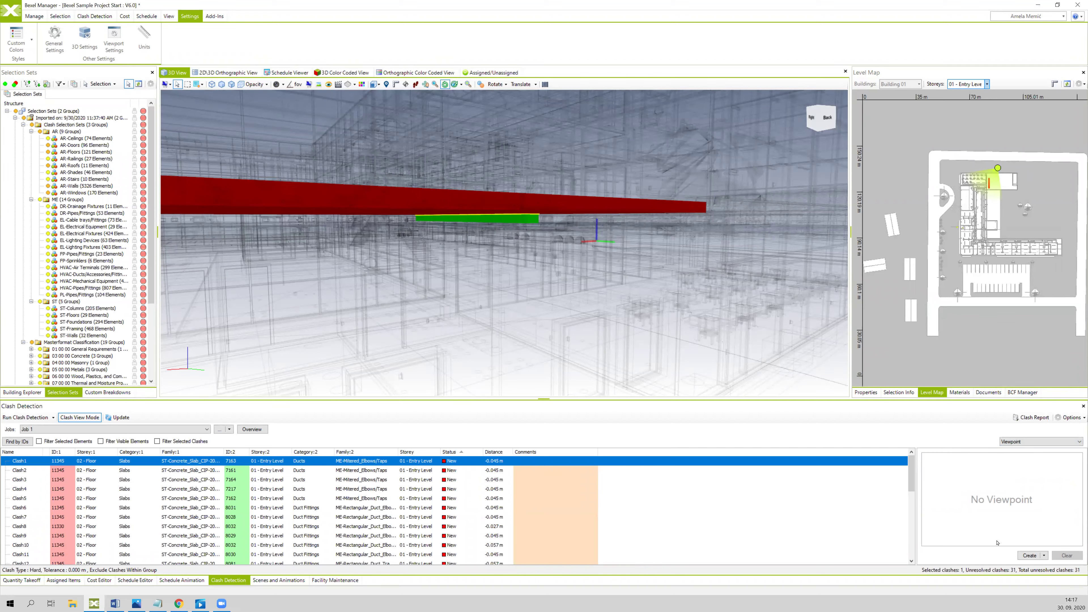
left_click(1023, 556)
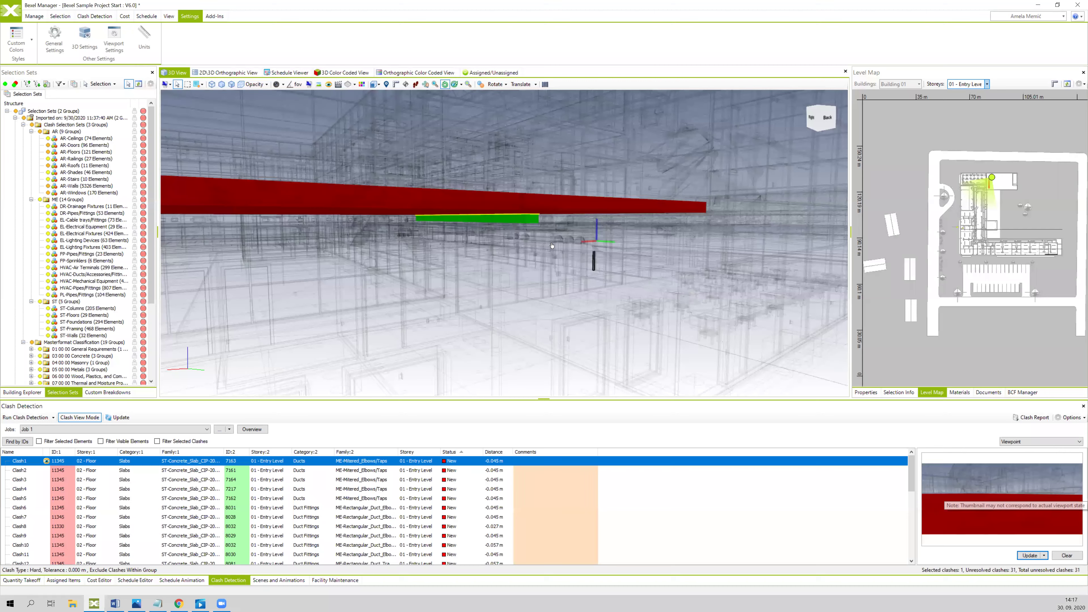
scroll(520, 250, "up", 5)
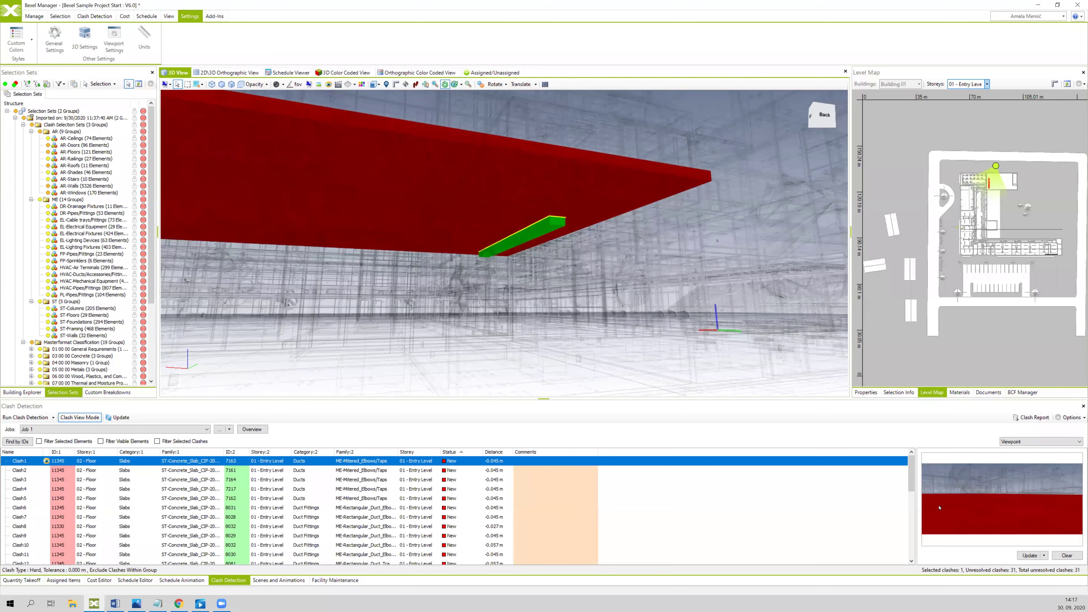
left_click(1030, 555)
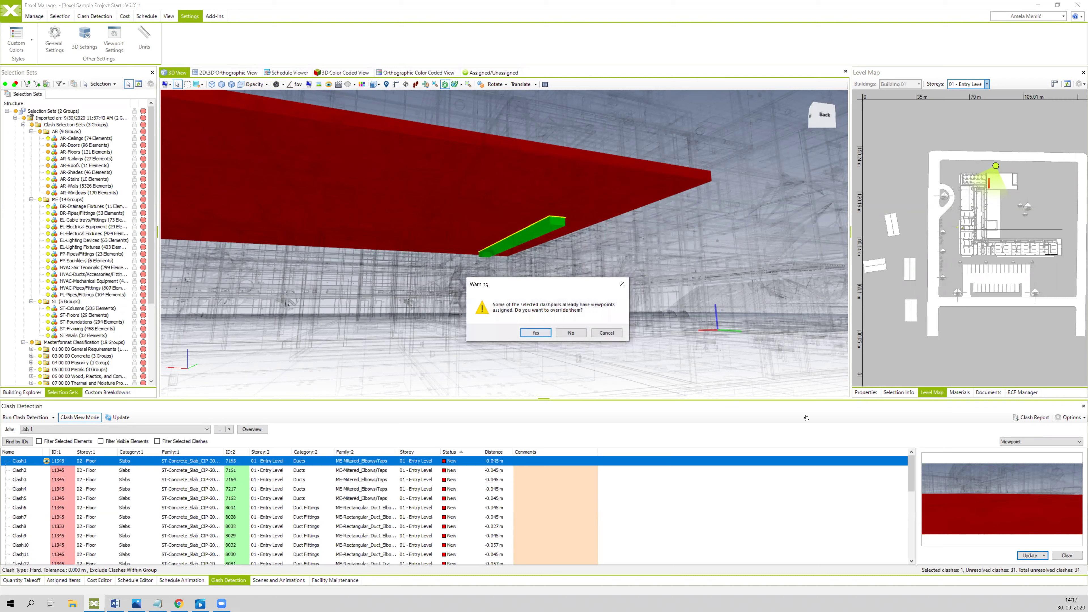
key("Return")
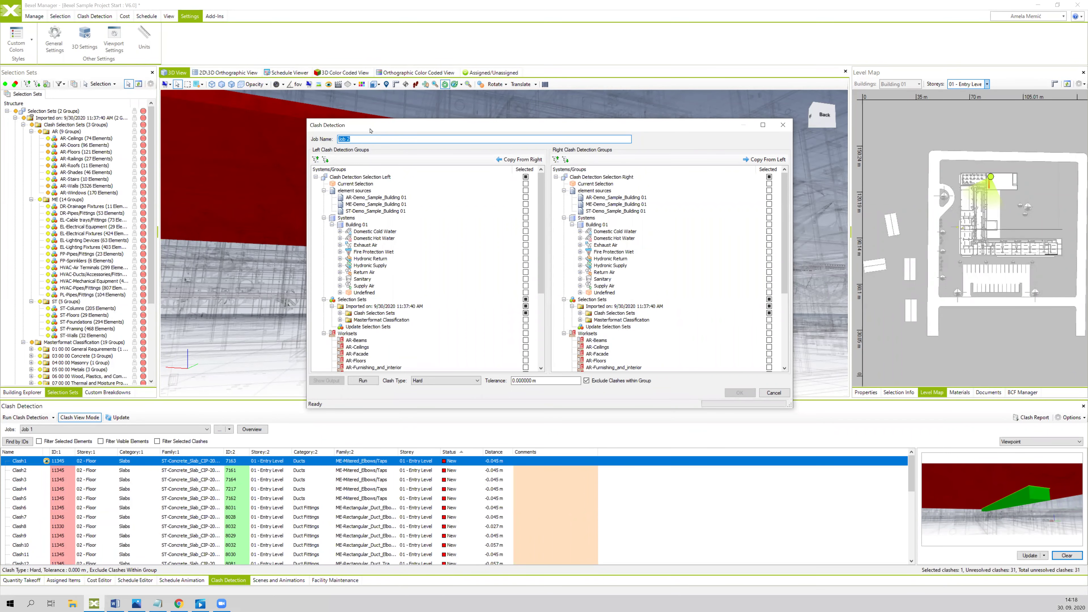
Step: Replace the new clash job's name with 'Exercise 2'
left_click_drag(371, 130, 373, 126)
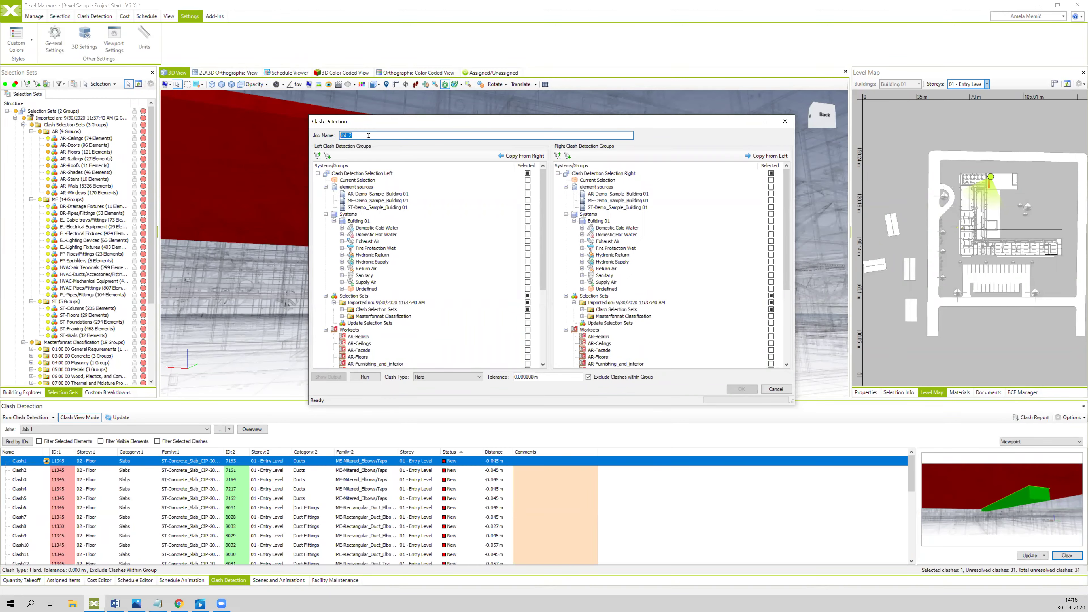
left_click(368, 135)
key("ctrl+a")
type("E")
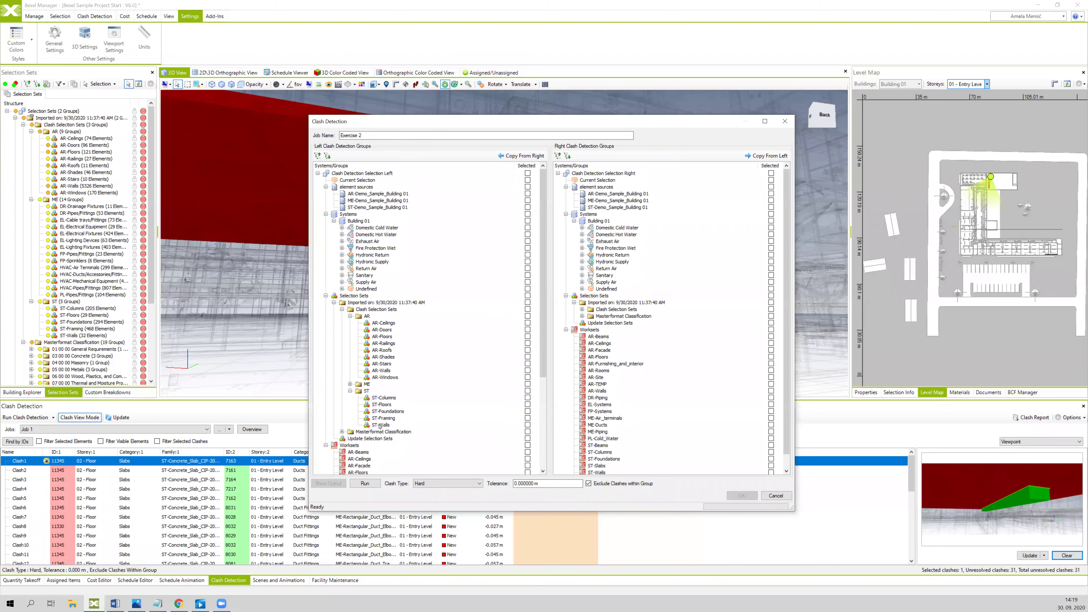
Step: Swap ST-Walls for ST-Framing in the left clash group
left_click(528, 424)
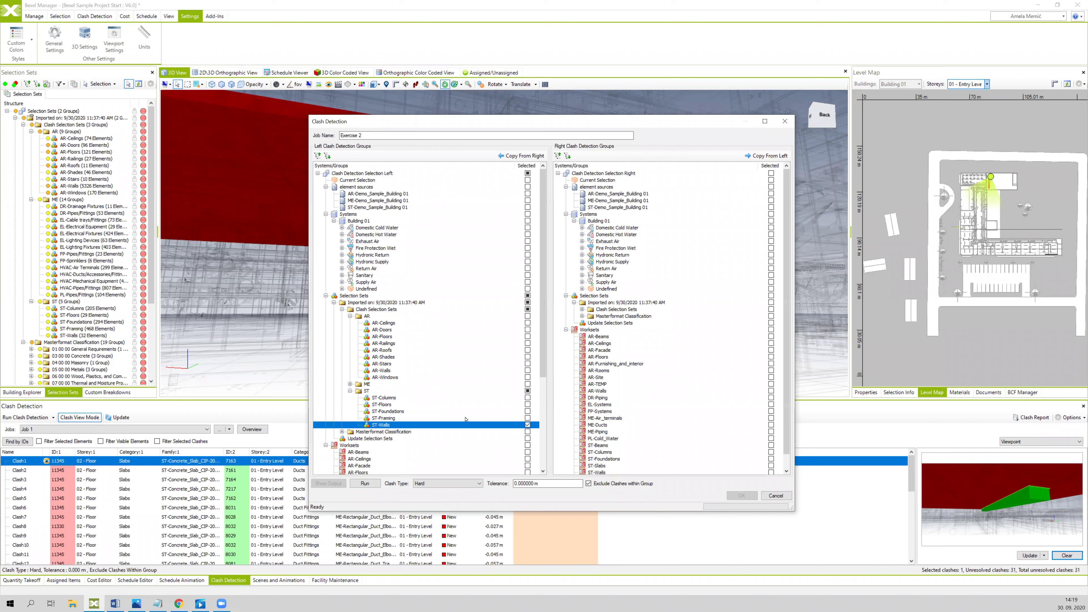
left_click(528, 425)
left_click(500, 420)
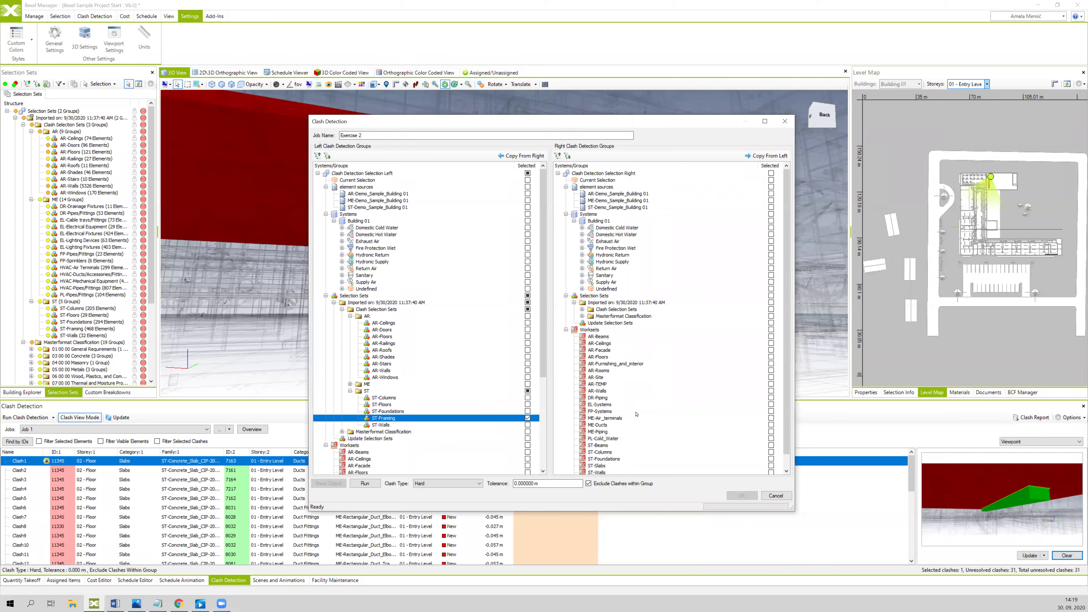
Step: Expand the right side's AR and ME sets and include the drainage sets
left_click(583, 309)
left_click(590, 316)
scroll(608, 343, "down", 3)
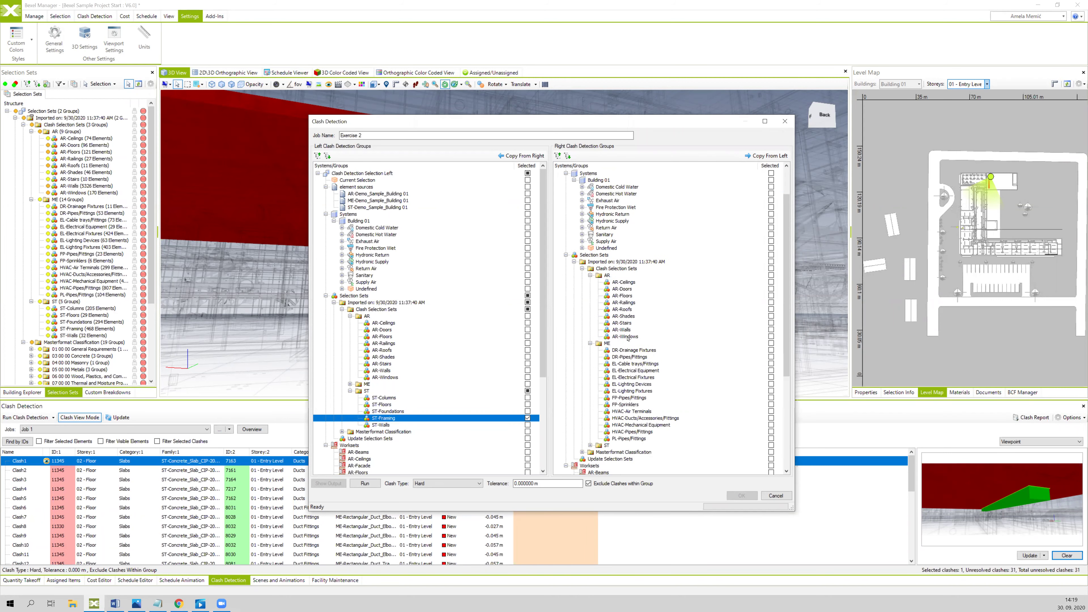
left_click(590, 322)
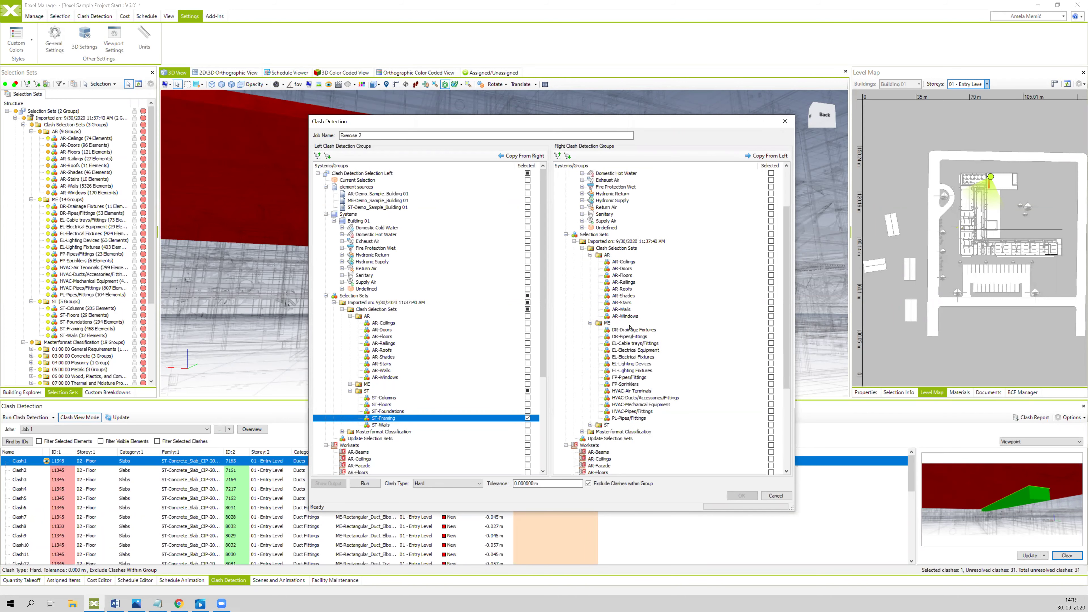
scroll(629, 328, "down", 1)
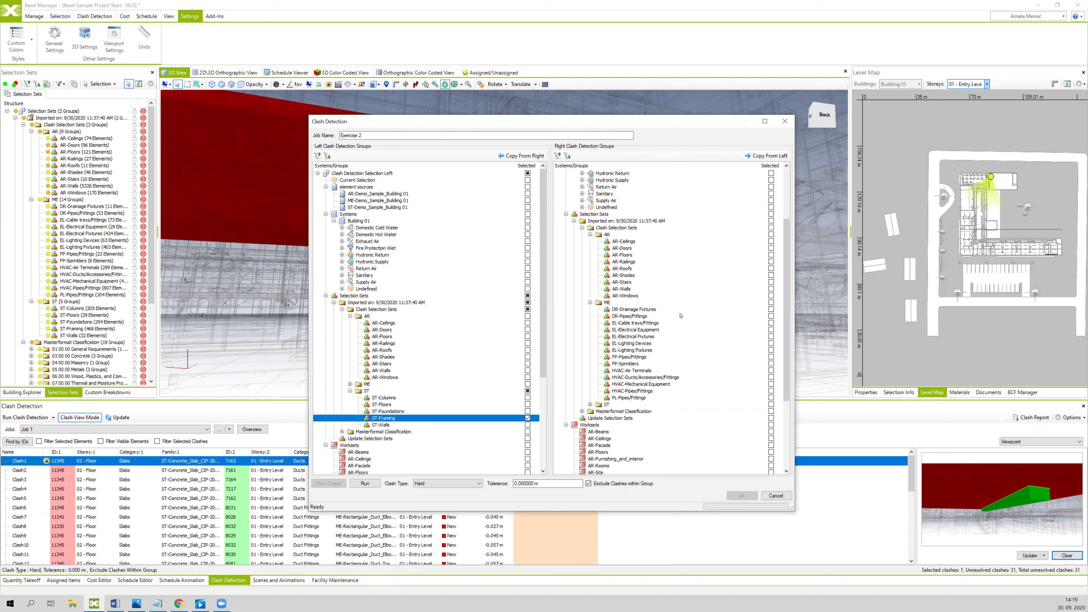
left_click(772, 309)
left_click(771, 316)
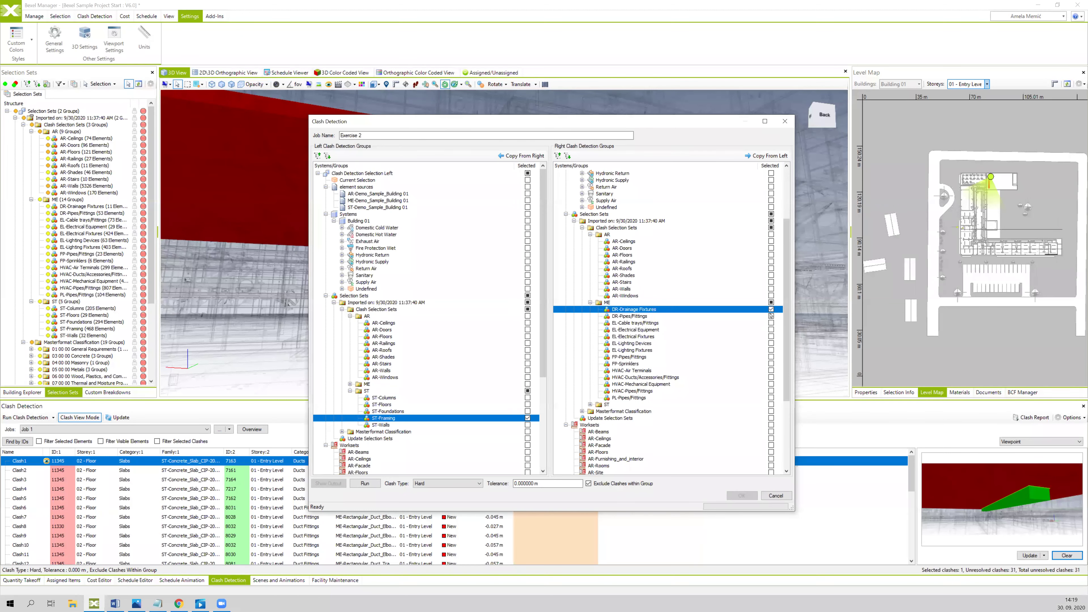
Step: Add FP-Sprinklers, HVAC-Air Terminals through PL-Pipes/Fittings to the right group
left_click(641, 323)
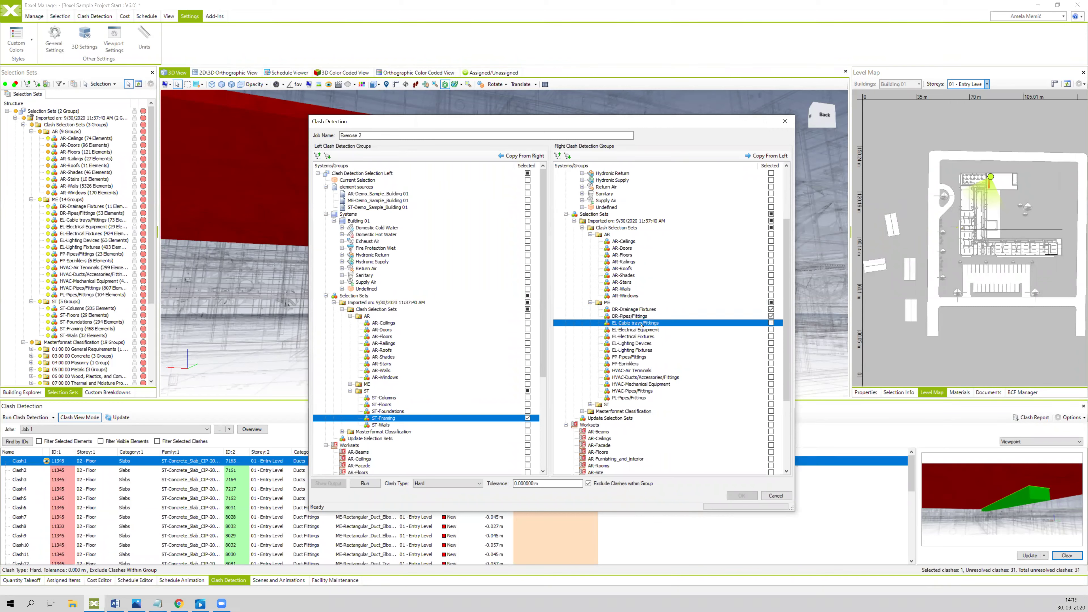
left_click(627, 350)
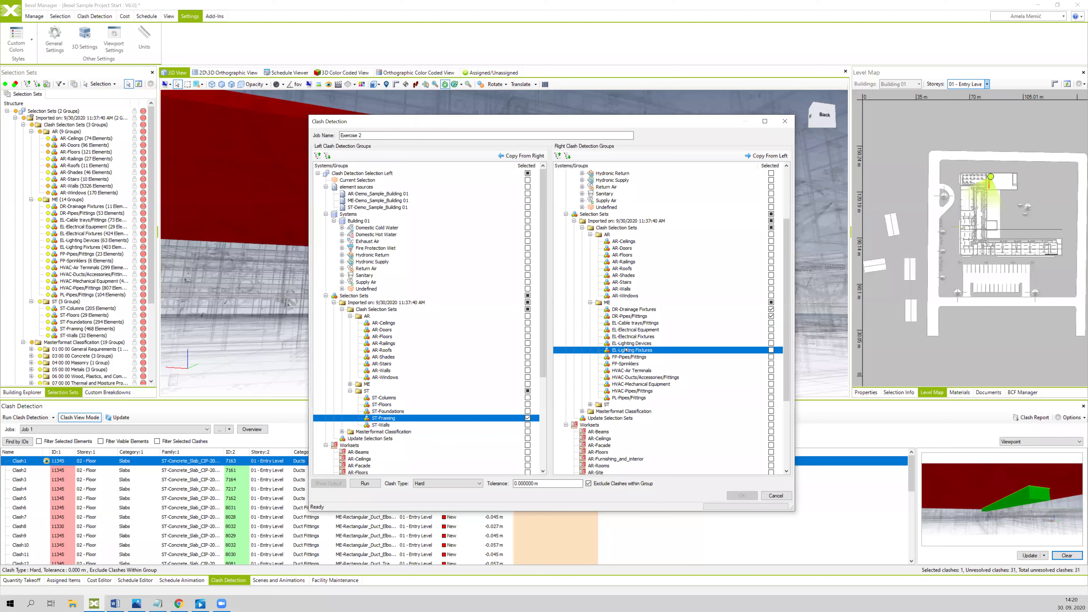
left_click(624, 357)
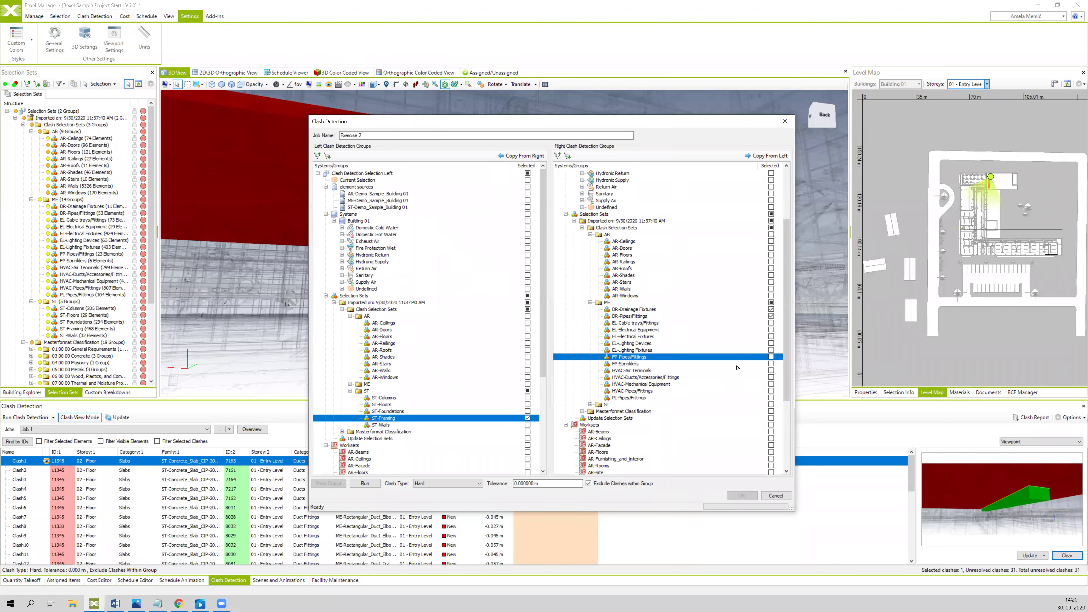
left_click(771, 364)
left_click(771, 398, "shift")
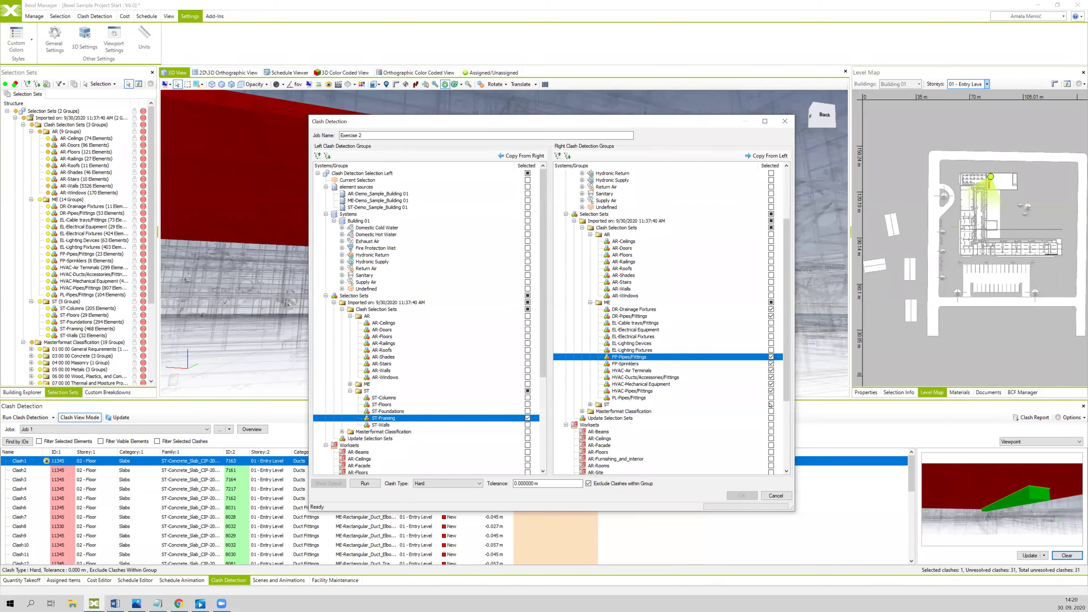
left_click(633, 398)
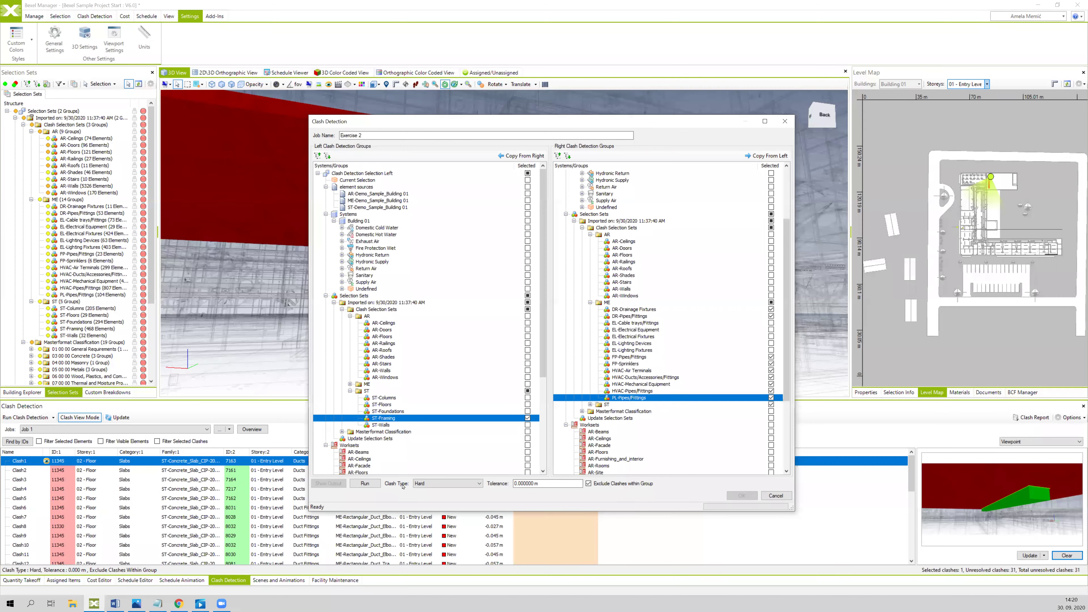
left_click(434, 485)
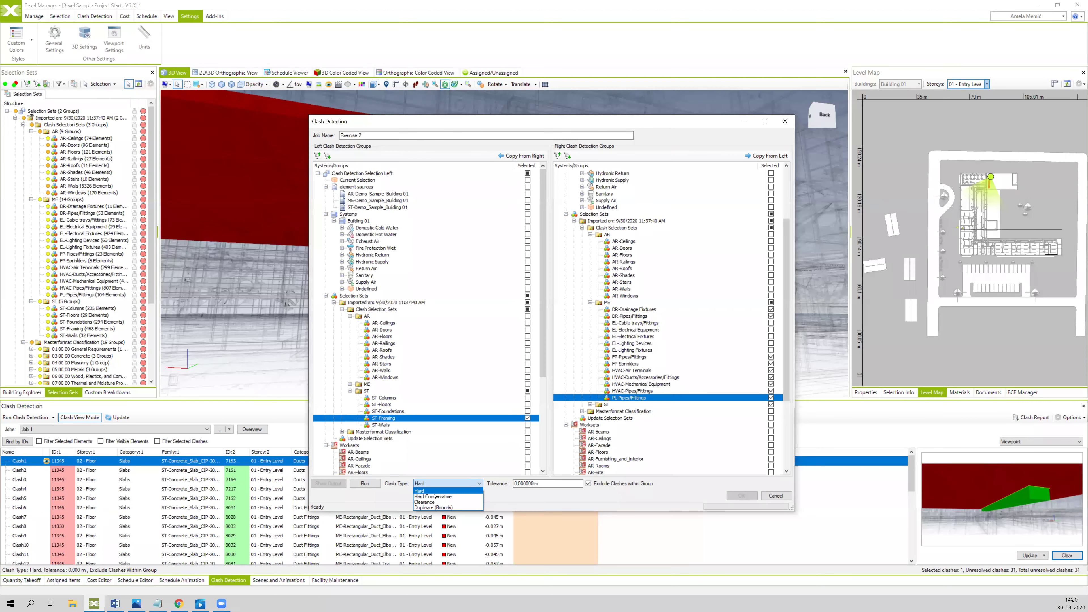
Step: Choose Hard Conservative, set tolerance to 0.05, and run the analysis (531 clashes)
left_click(434, 497)
left_click(536, 484)
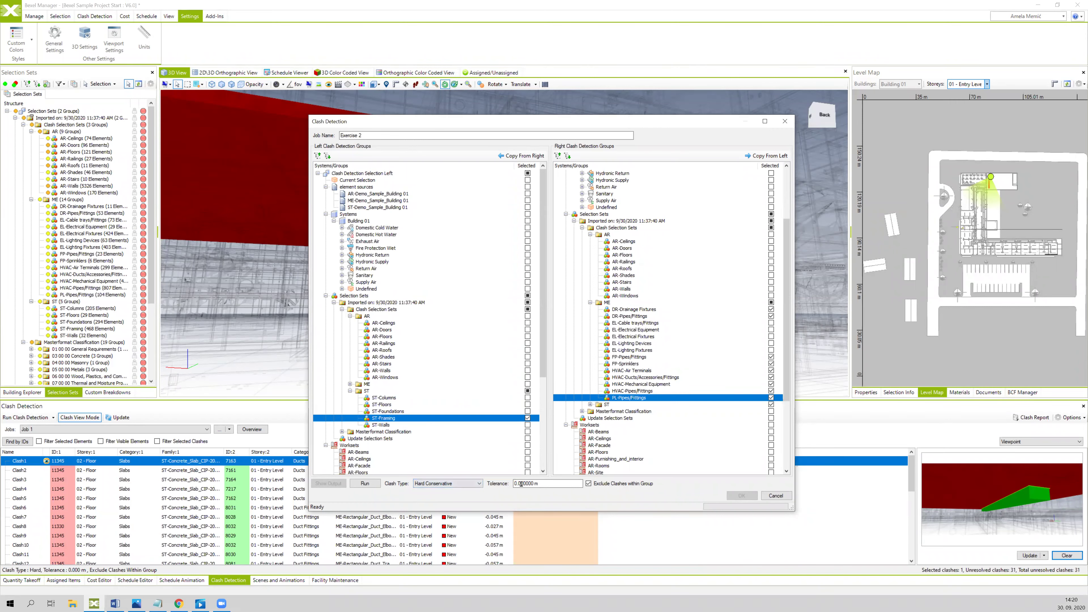
key("shift+Left")
key("shift+Left")
key("shift+Left")
key("shift+Left")
key("shift+Left")
type("5")
left_click(365, 484)
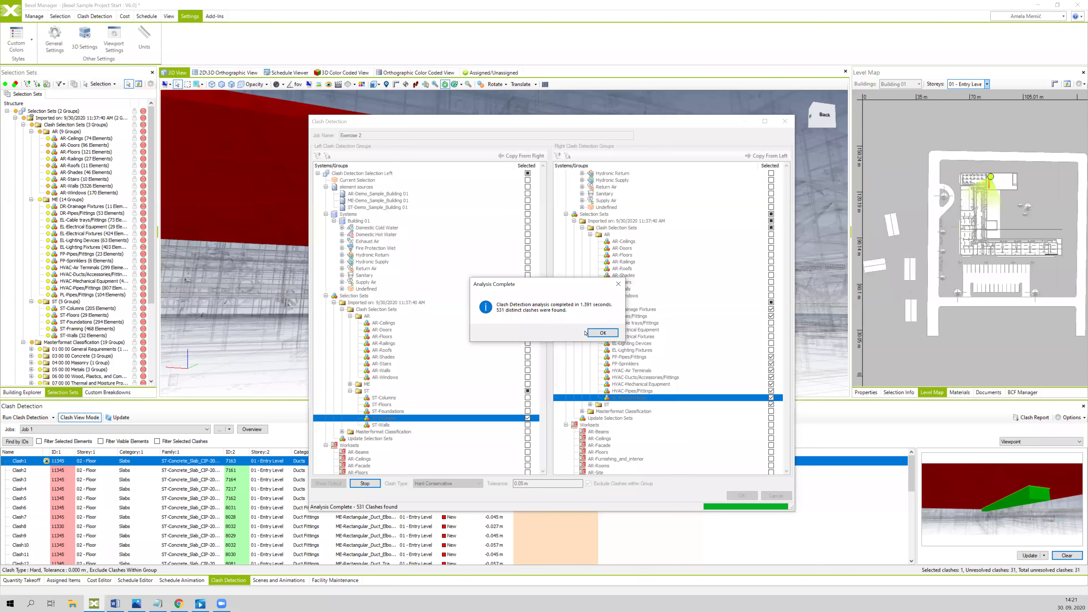
Step: Confirm the analysis and load Exercise 2's results, viewing the whole building
left_click(602, 332)
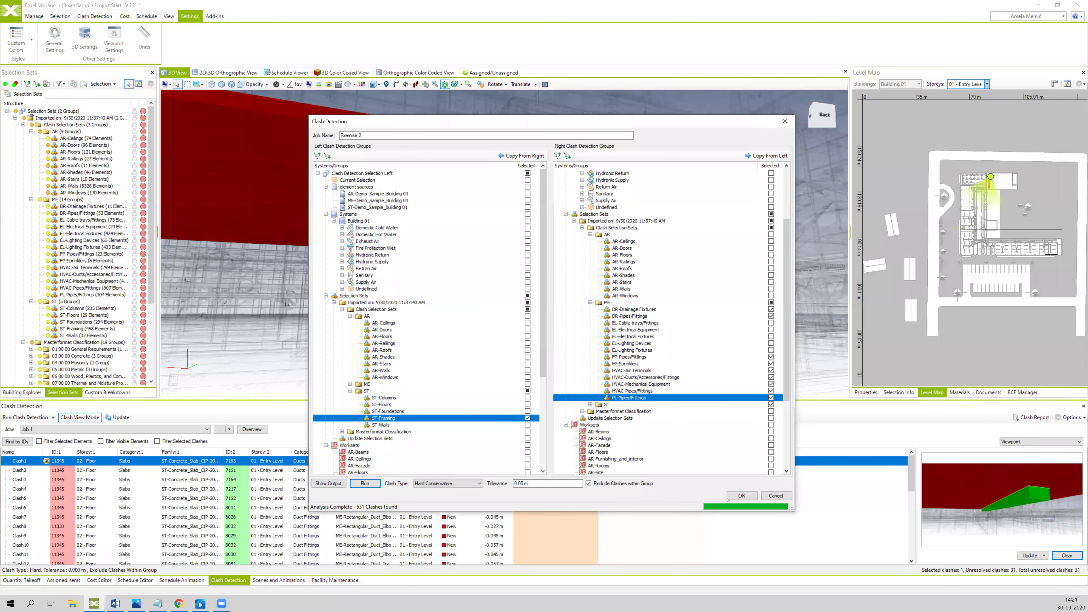
left_click(740, 495)
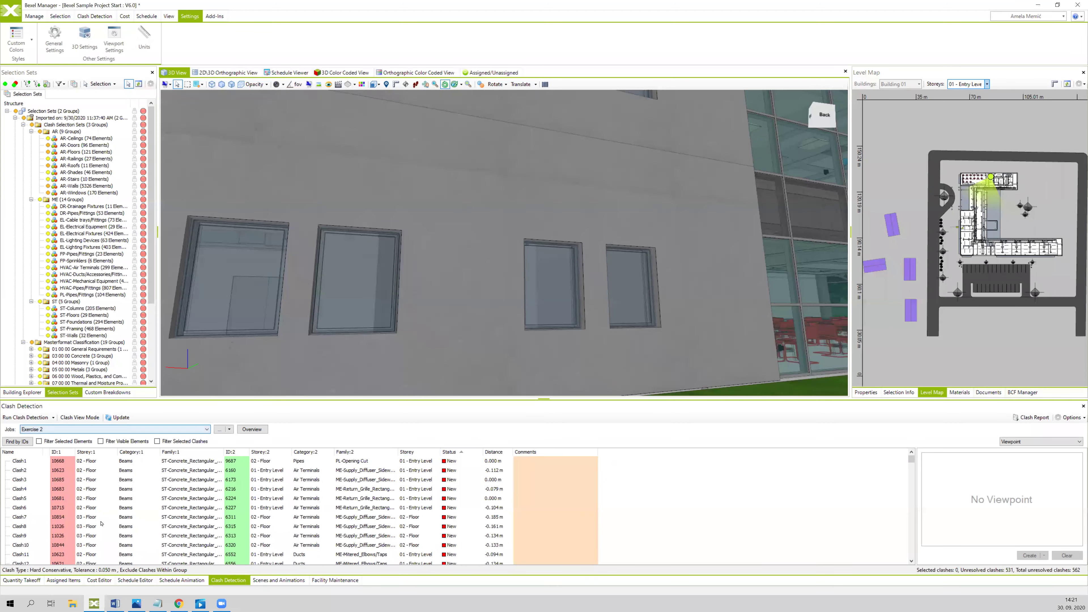
scroll(547, 380, "down", 5)
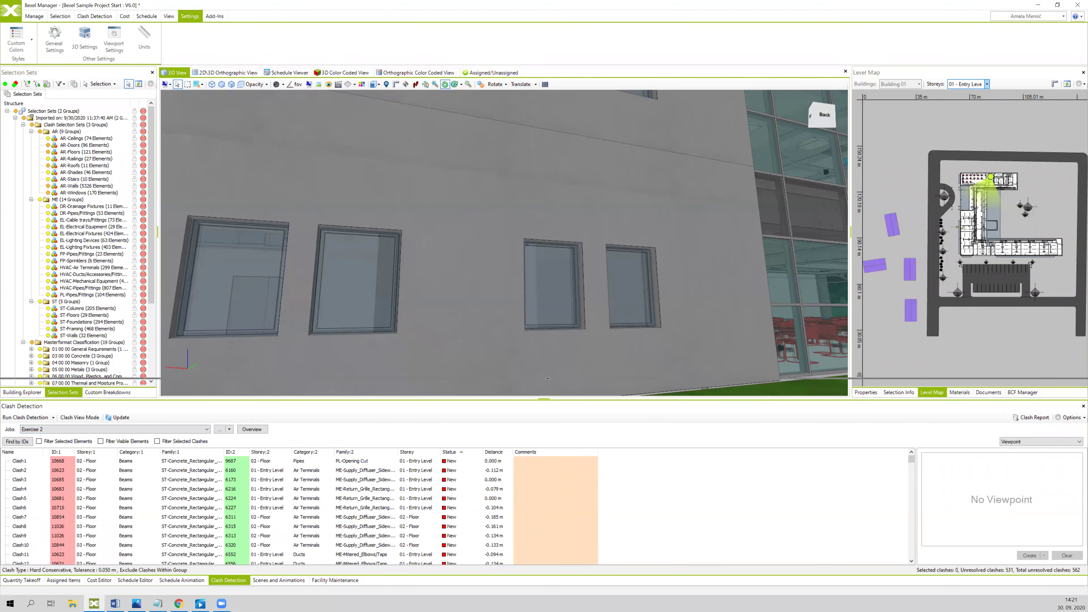
scroll(538, 245, "down", 5)
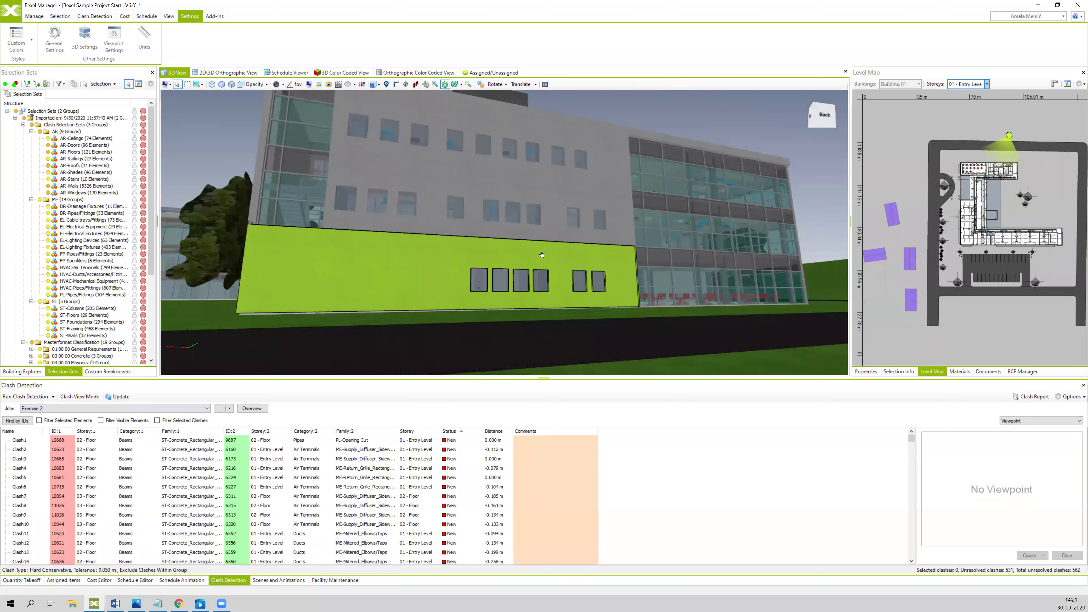
left_click_drag(539, 251, 697, 295)
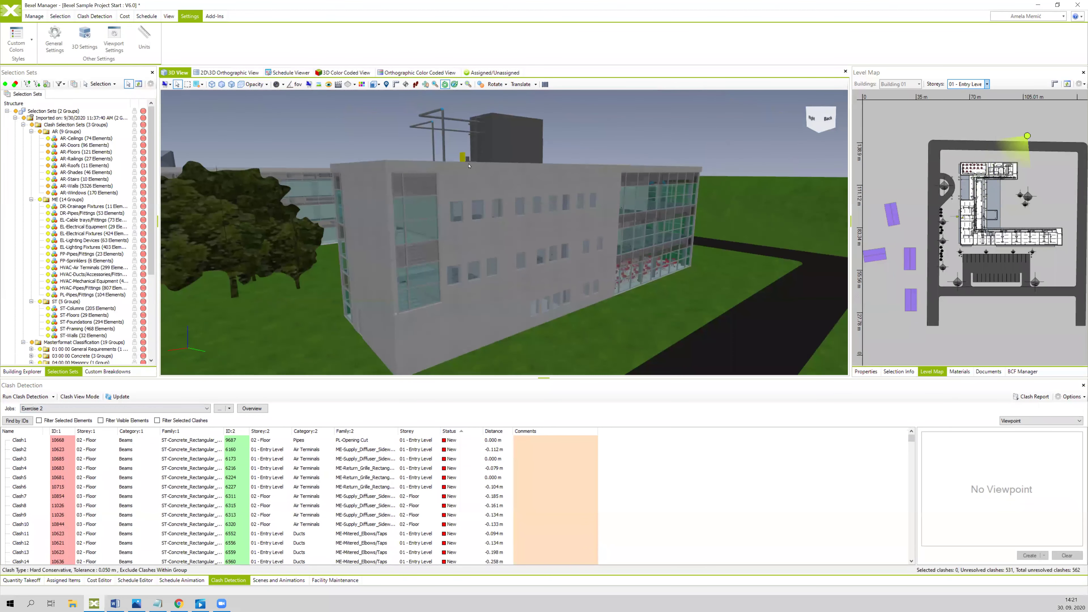
Step: Select Clash7 through Clash10 in the clash list
scroll(469, 165, "down", 5)
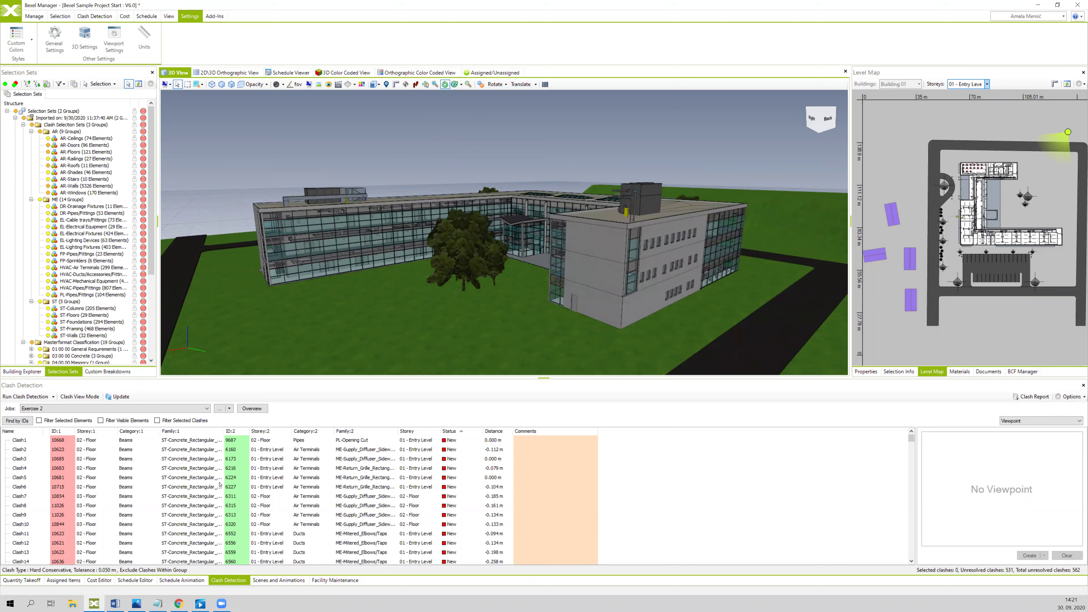
left_click(257, 486)
left_click_drag(266, 497, 261, 524)
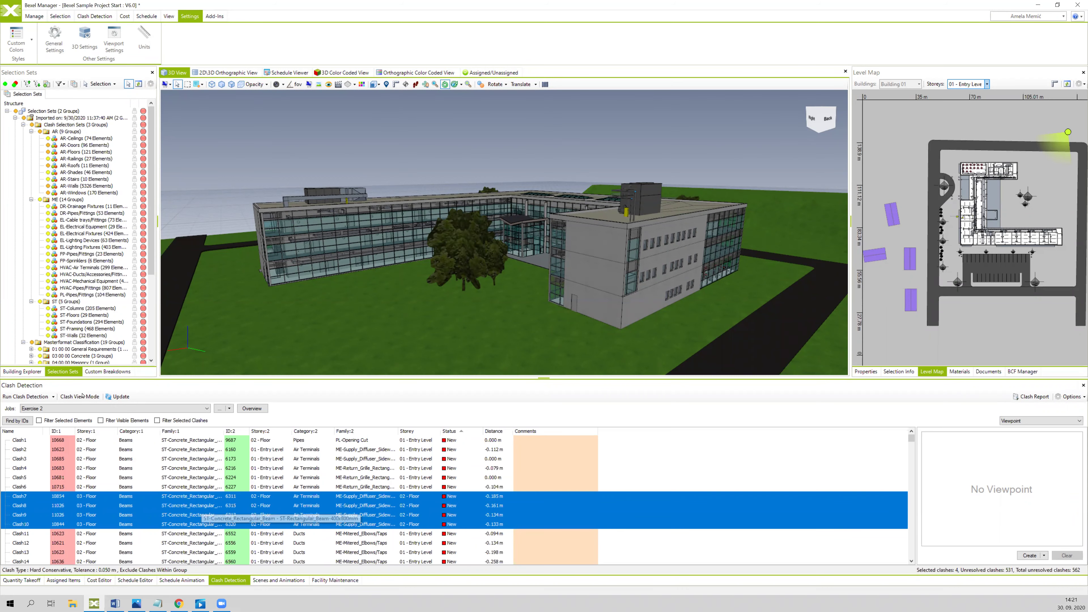
Step: Isolate the four selected clashes in Clash View Mode and open the Level Map display options
left_click(82, 396)
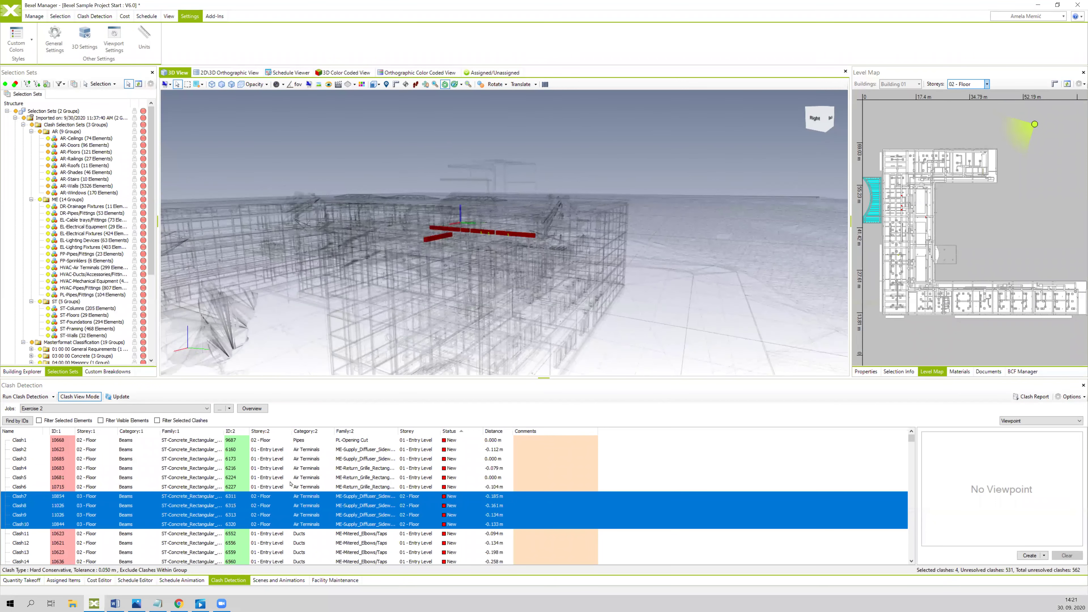
scroll(228, 486, "down", 1)
scroll(235, 498, "up", 1)
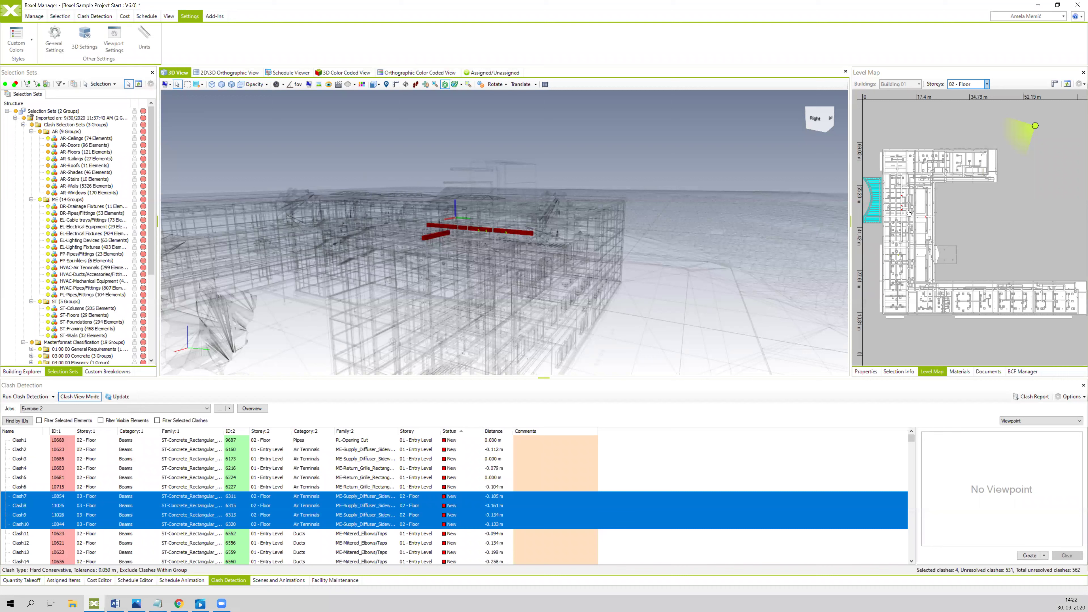
left_click(1079, 84)
left_click(1080, 84)
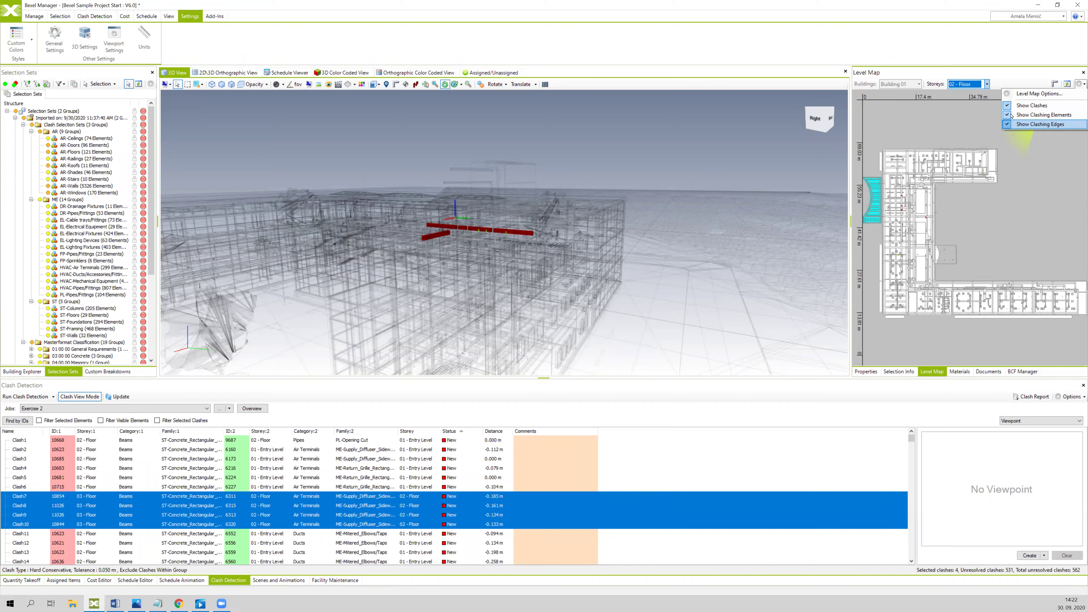
Step: Close the Level Map options and orbit and pan around the red beams at eye level
left_click(705, 127)
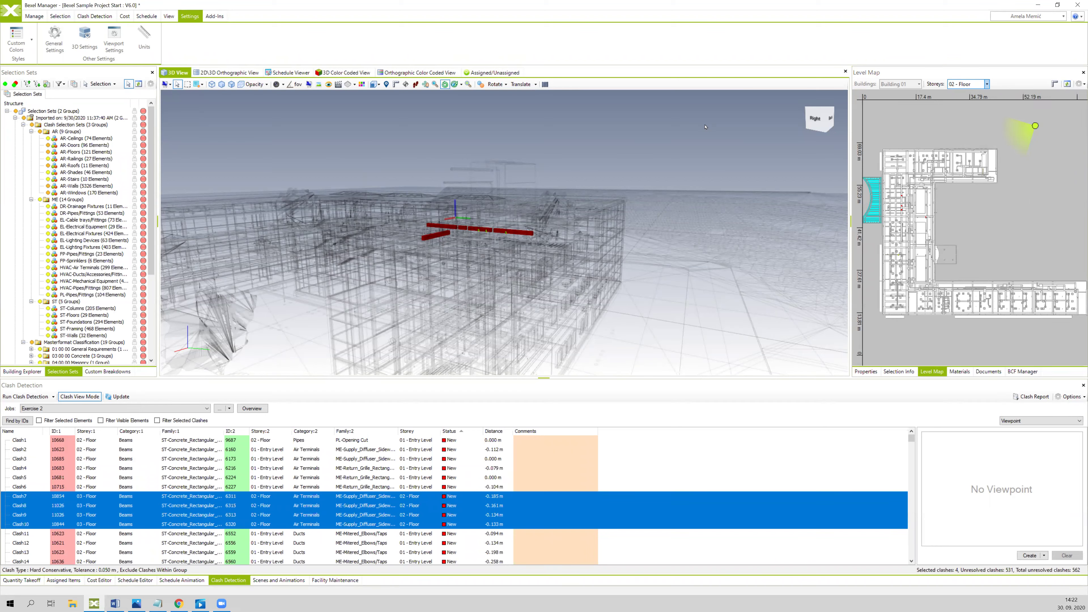
mouse_move(709, 159)
left_mouse_down()
mouse_move(663, 186)
mouse_move(650, 147)
mouse_move(646, 266)
mouse_move(583, 146)
mouse_move(713, 156)
left_mouse_up()
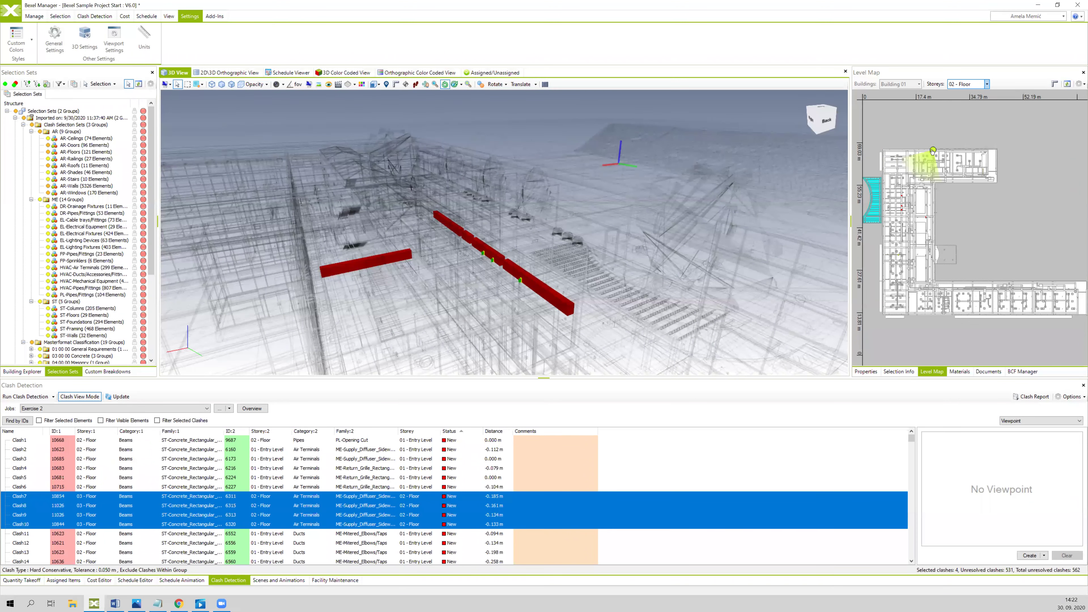
mouse_move(625, 236)
left_mouse_down()
mouse_move(596, 233)
mouse_move(627, 240)
mouse_move(625, 221)
mouse_move(617, 238)
left_mouse_up()
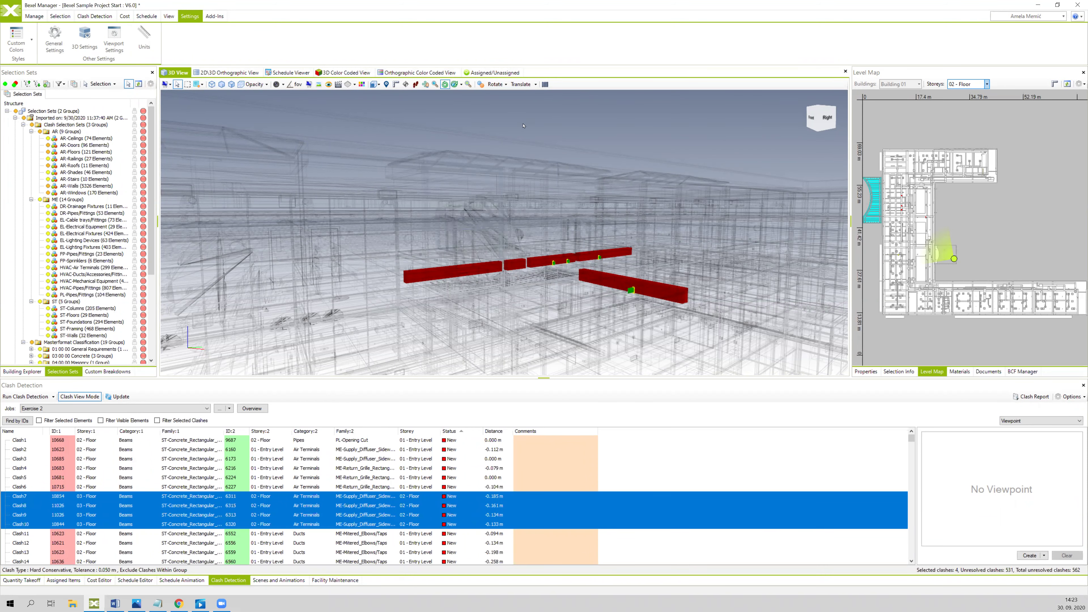
middle_click_drag(539, 130, 549, 140)
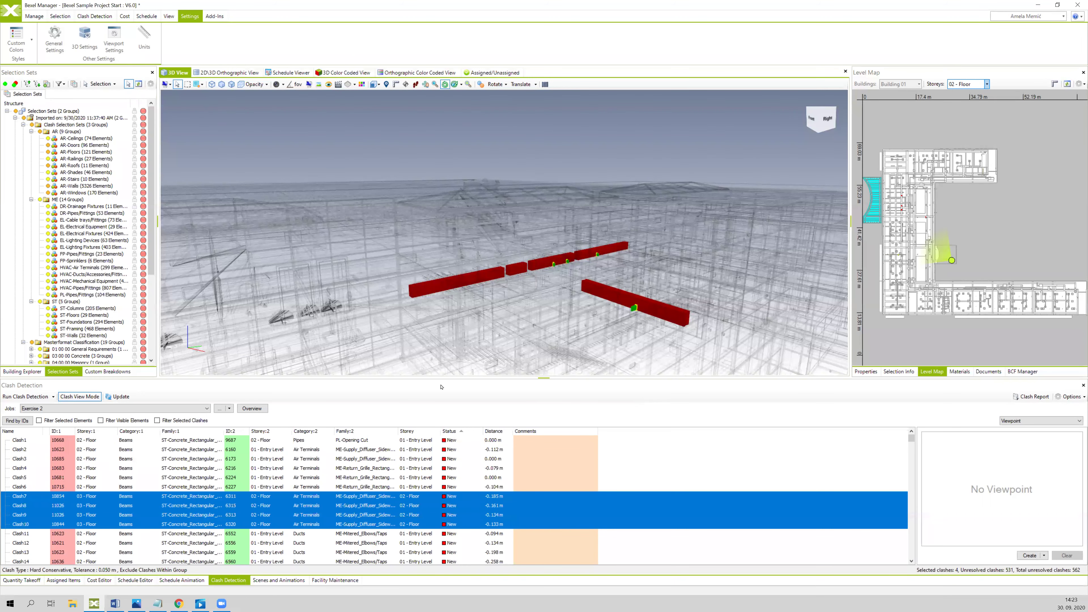
Step: Switch to Job 1 and rename it 'Exercise 1'
left_click(192, 409)
left_click(180, 422)
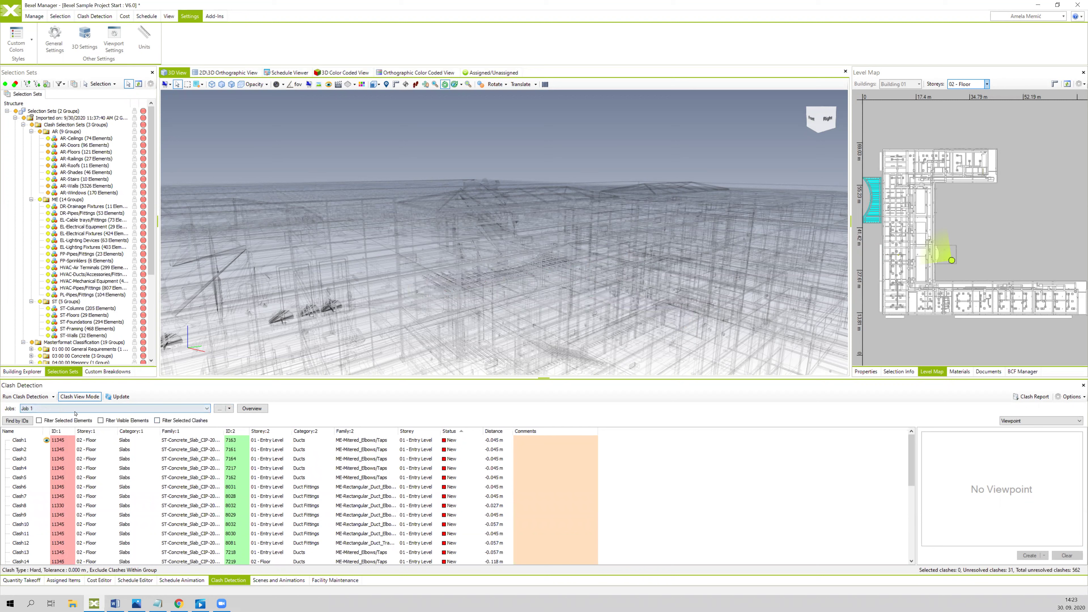
left_click(230, 408)
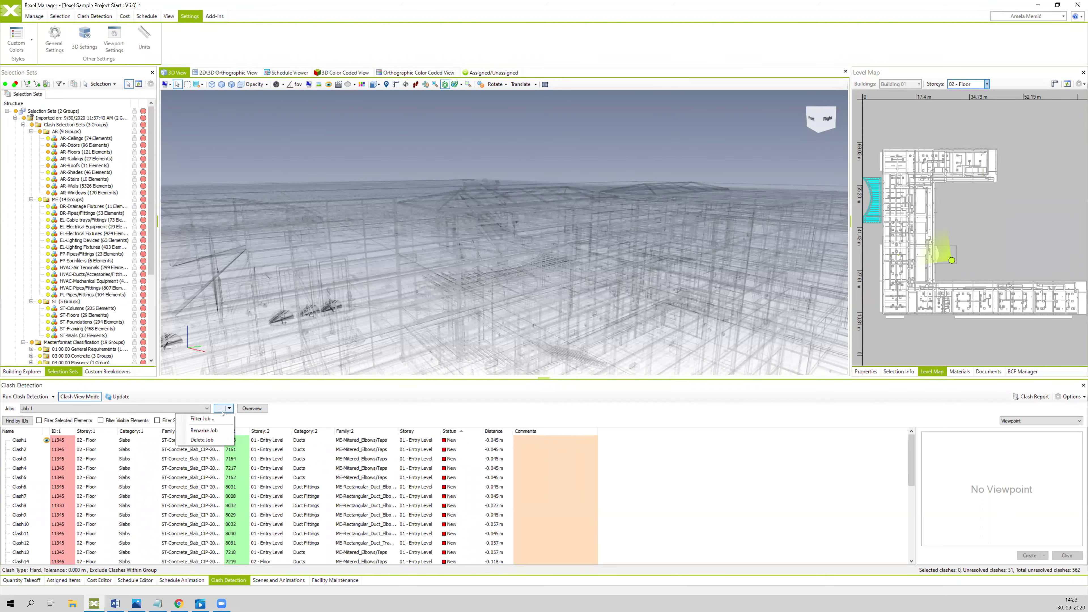
left_click(204, 430)
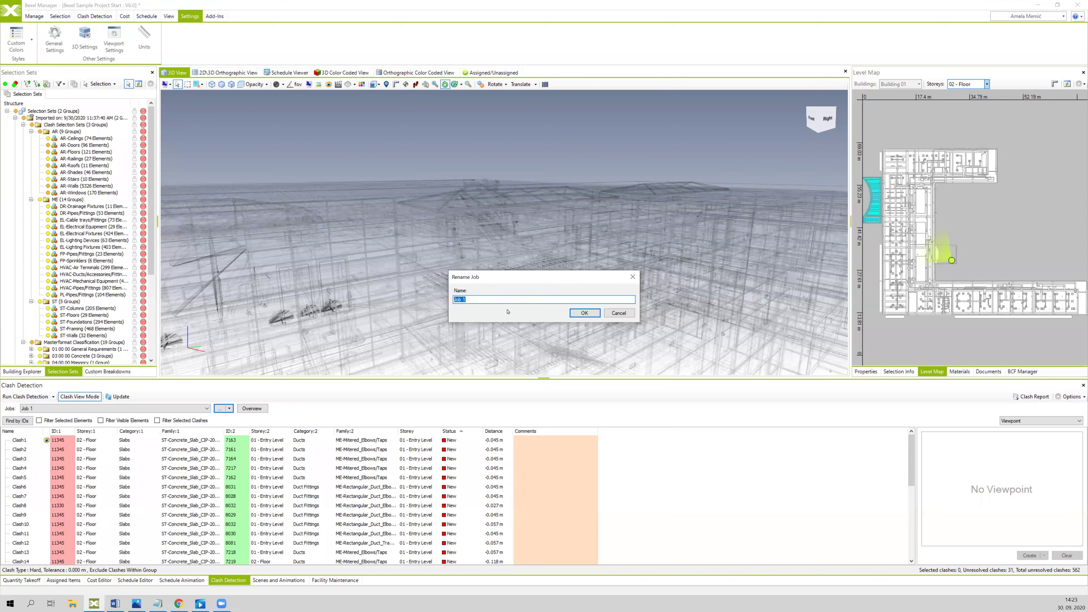
type("Exercise")
left_click(585, 314)
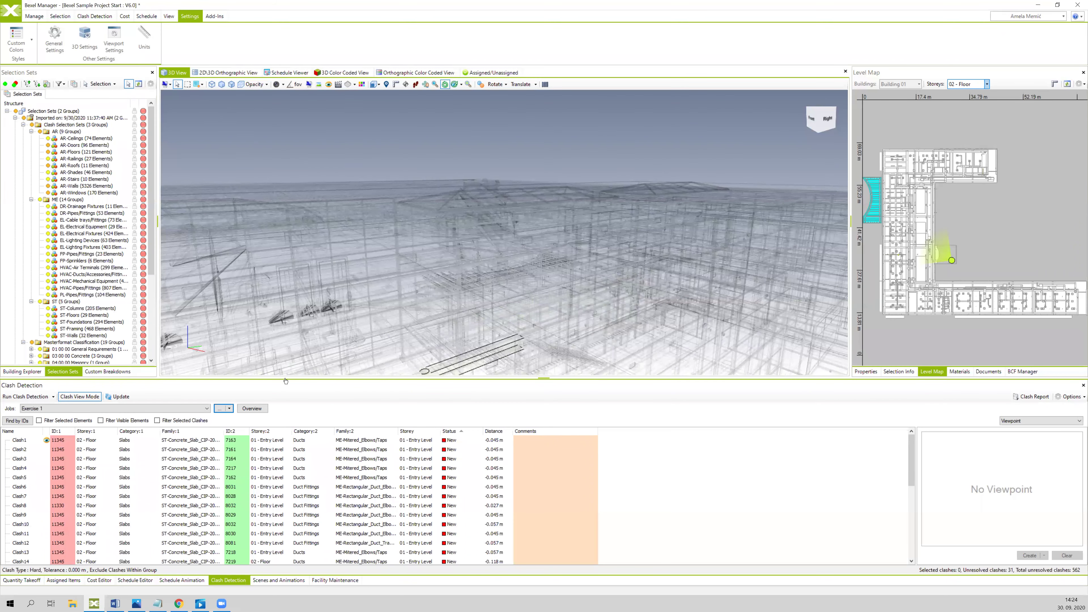
Step: Keep Exercise 1 shown and orbit the model to look down on the floor
left_click(180, 410)
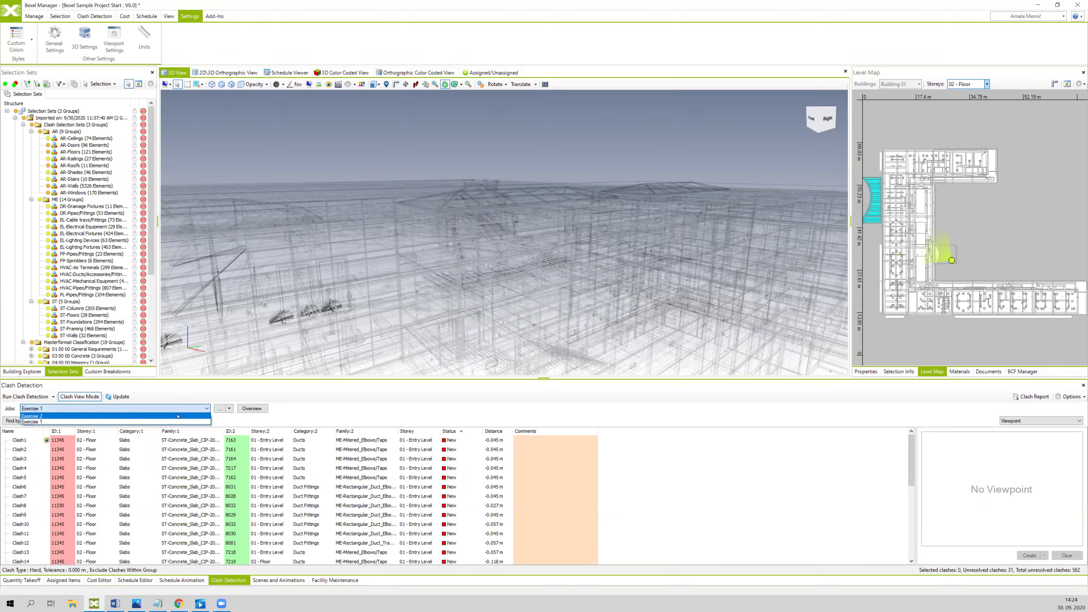
left_click(183, 408)
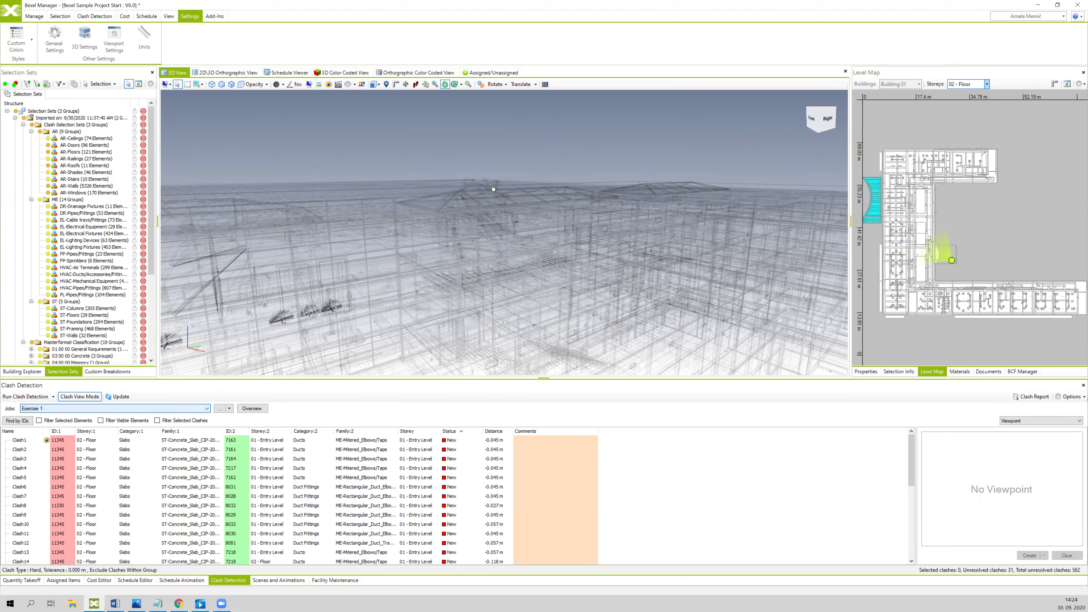
mouse_move(578, 238)
left_mouse_down()
mouse_move(572, 163)
mouse_move(240, 275)
mouse_move(398, 302)
mouse_move(128, 400)
left_mouse_up()
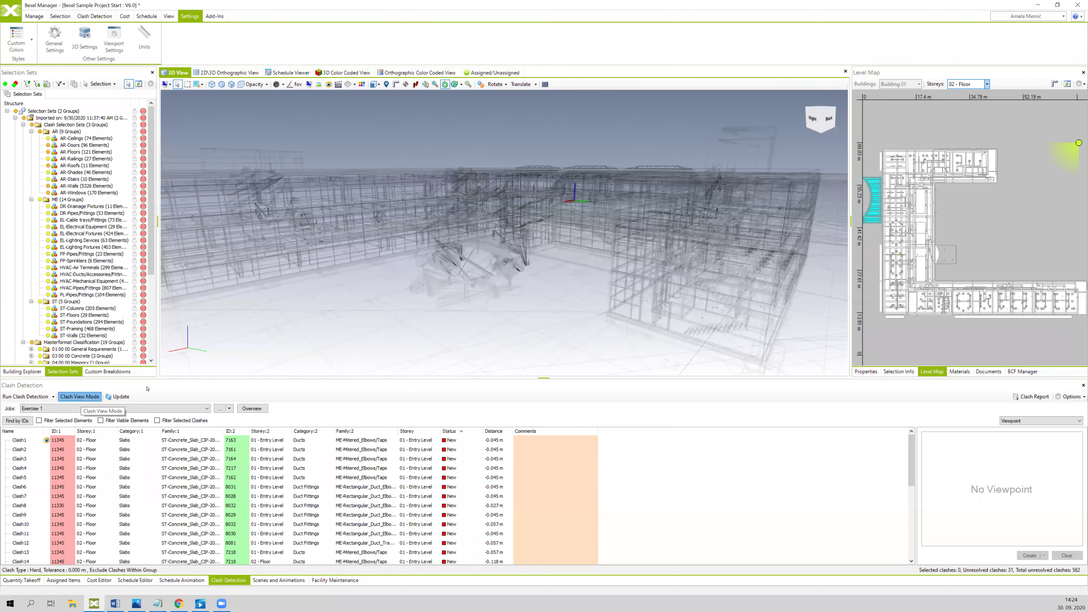
left_click_drag(406, 131, 546, 136)
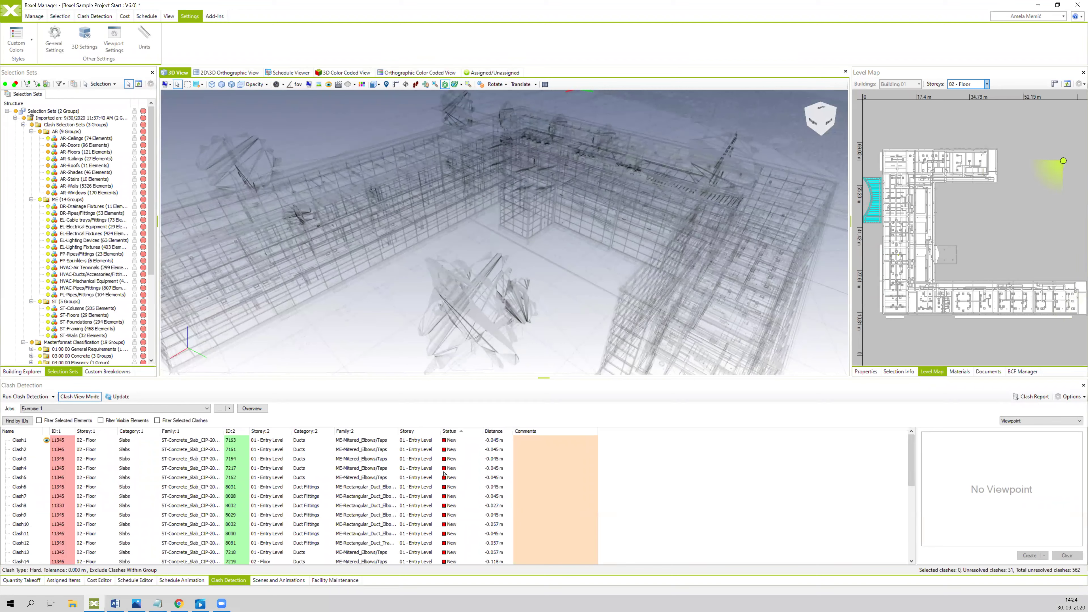
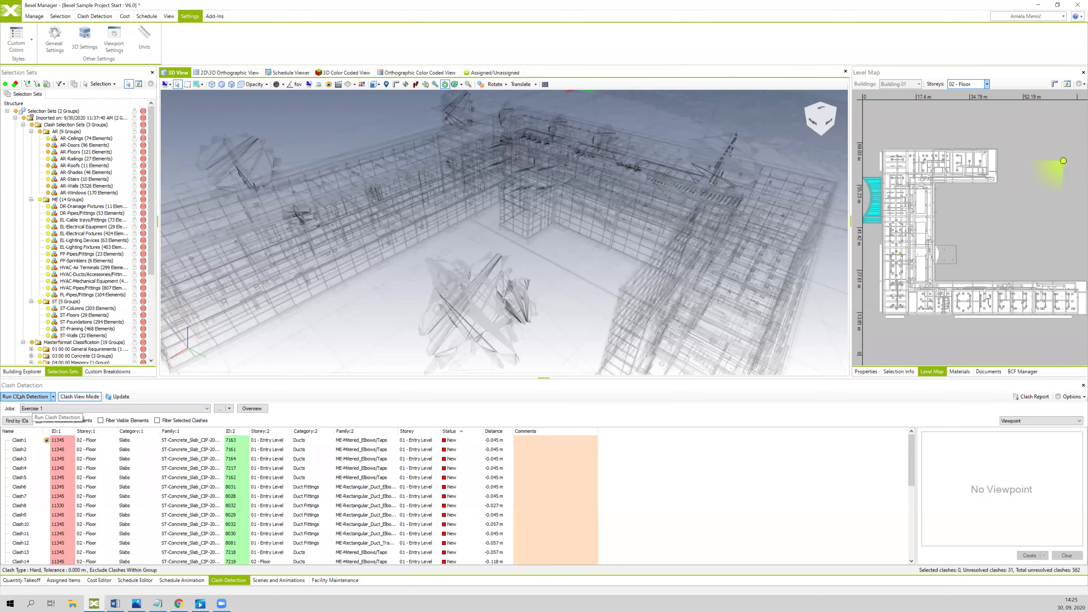
Step: Start a new clash detection job named Exercise 3, clear the left-side defaults and expand Clash Selection Sets
left_click(35, 398)
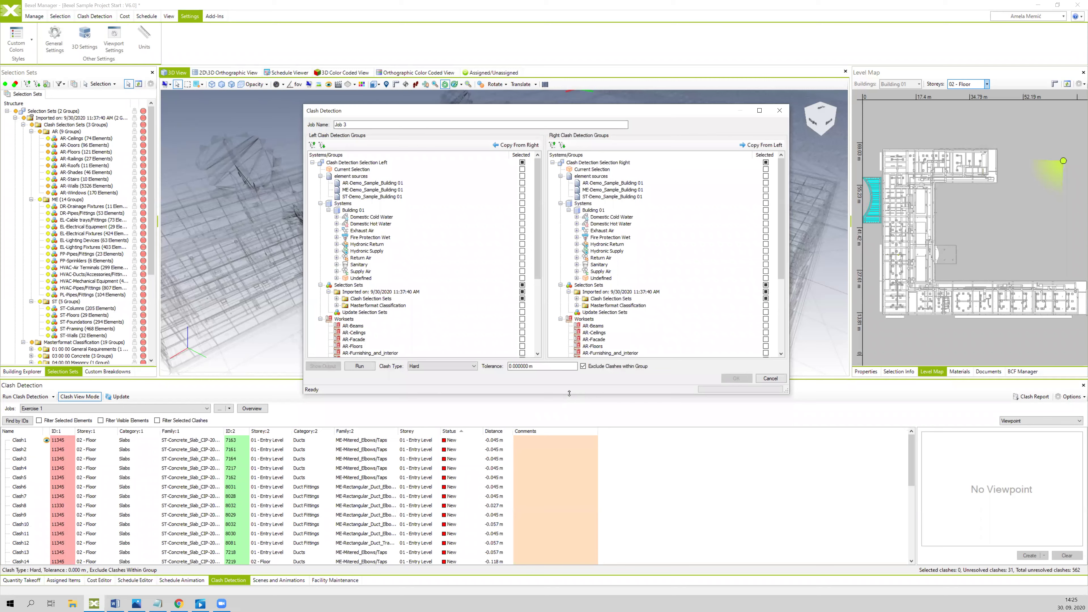
left_click_drag(569, 393, 569, 461)
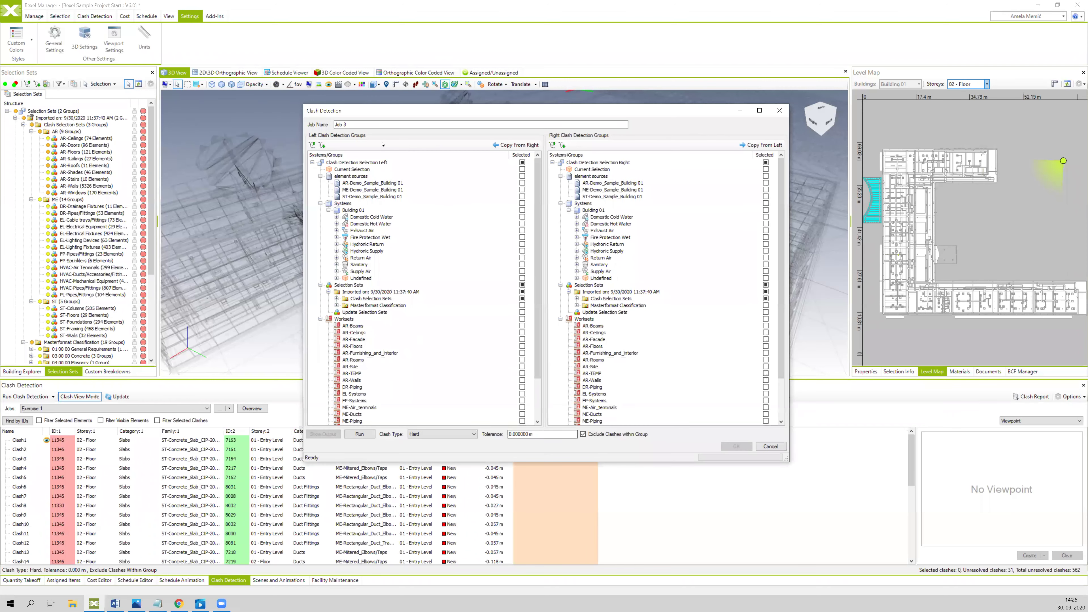
key("ctrl+a")
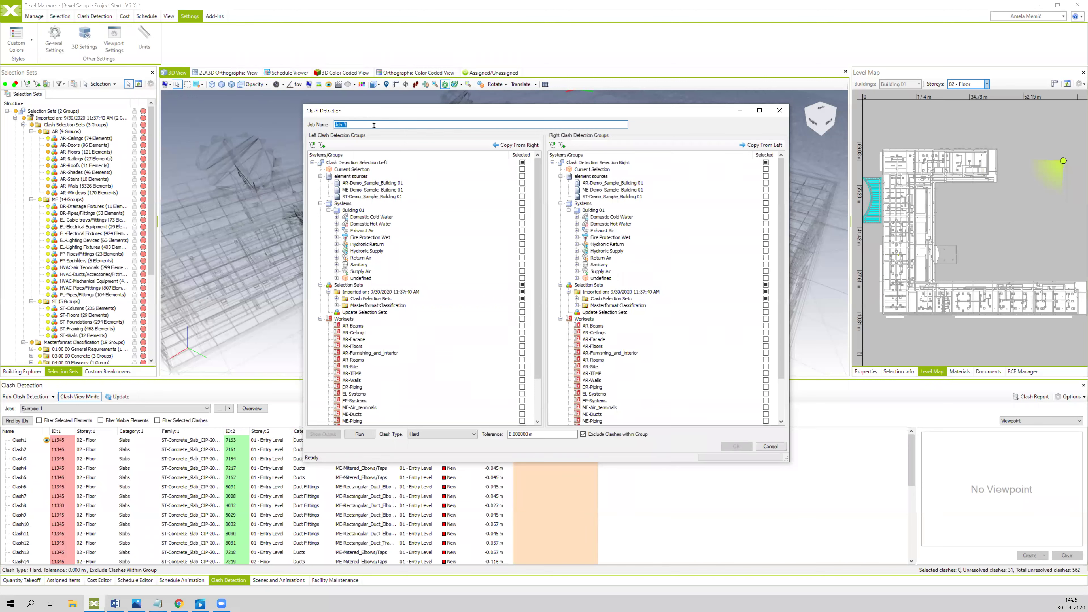
type("Exercise")
left_click(766, 165)
left_click(337, 298)
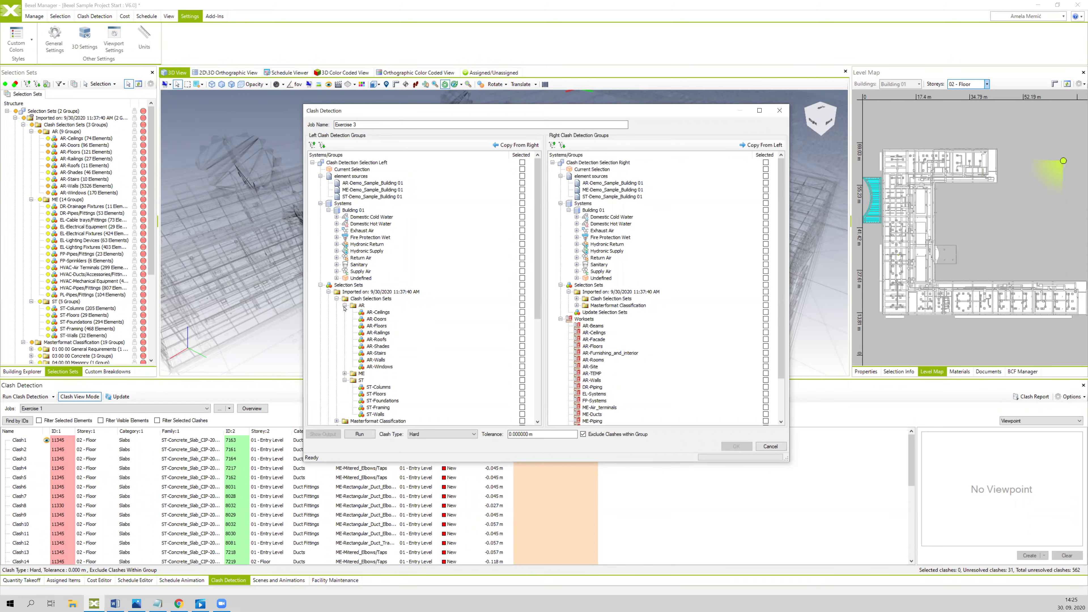
Step: Test ST-Walls on the left against HVAC-Ducts and PL-Pipes/Fittings on the right
left_click(344, 305)
left_click(360, 353)
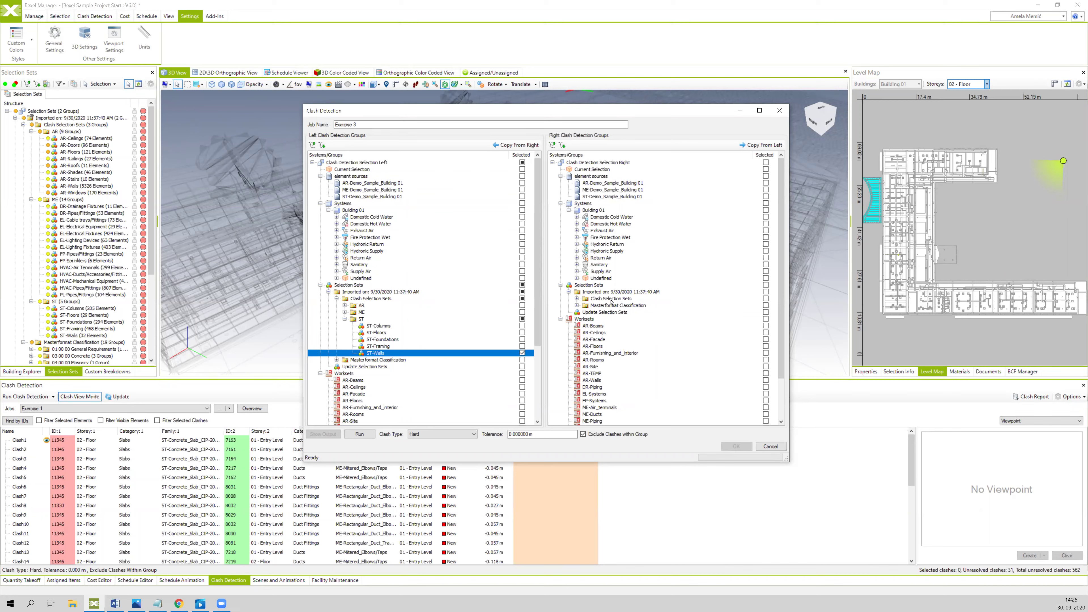
scroll(579, 258, "down", 2)
left_click(577, 258)
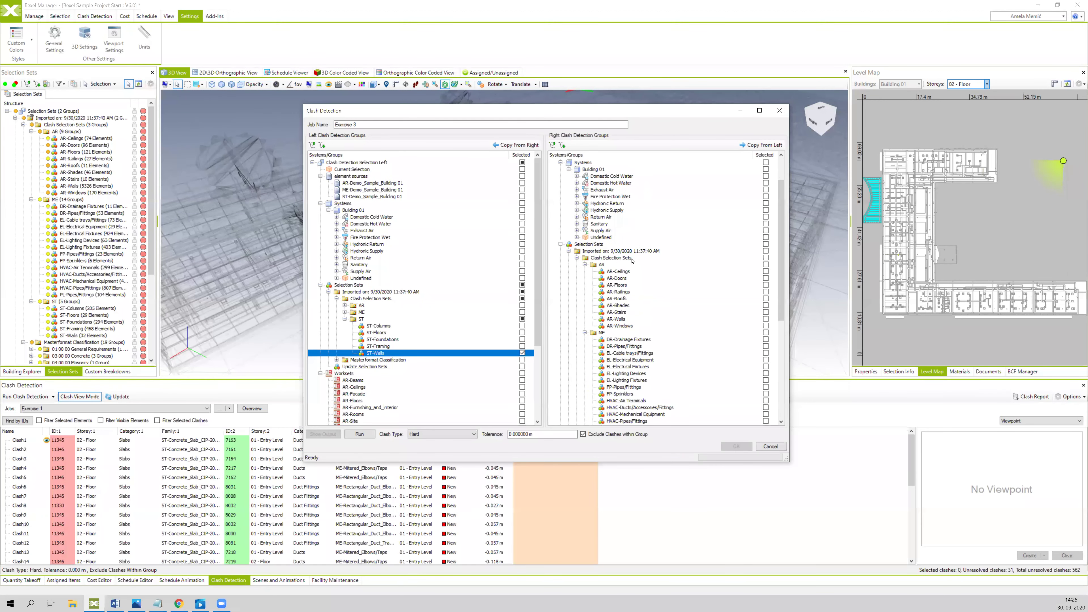
scroll(636, 274, "down", 3)
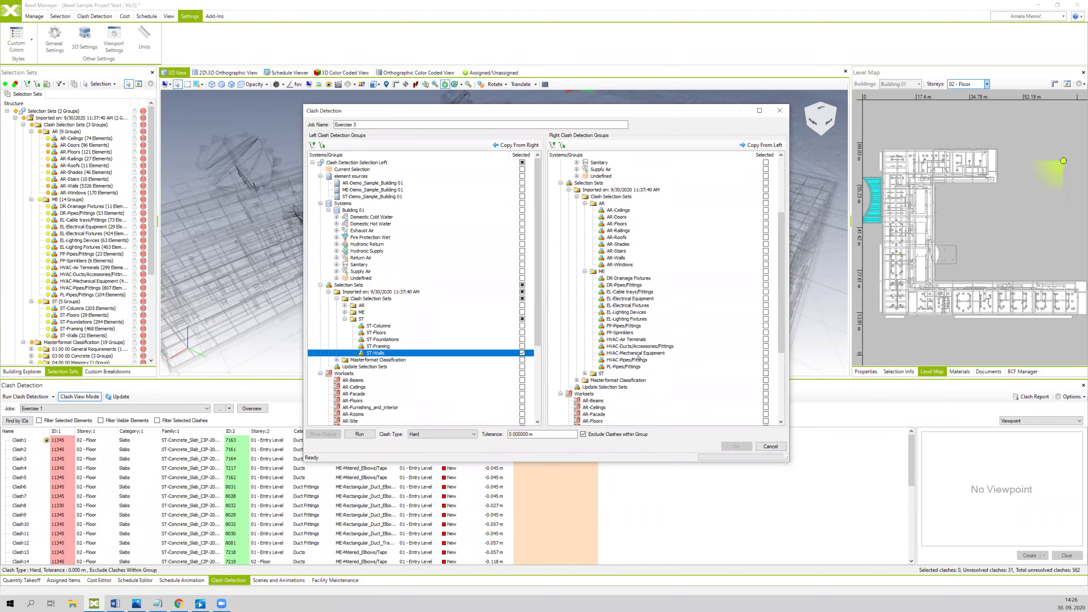
left_click(640, 347)
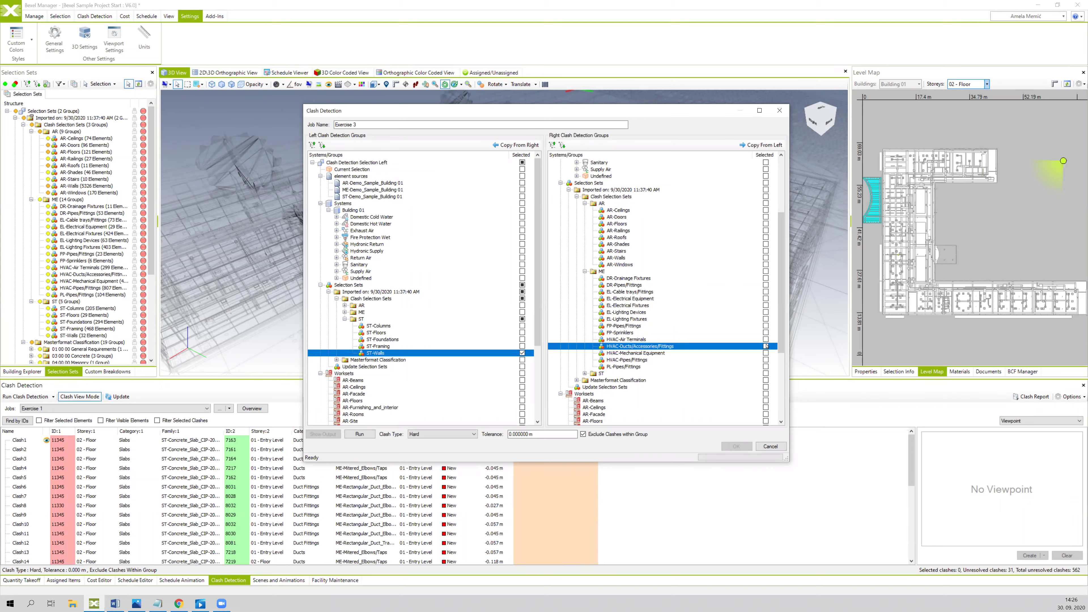
left_click(626, 367)
left_click(765, 366)
Step: Make it a Clearance clash check with a 0.05 m tolerance
left_click(442, 433)
left_click(429, 448)
double_click(516, 434)
type("0.05")
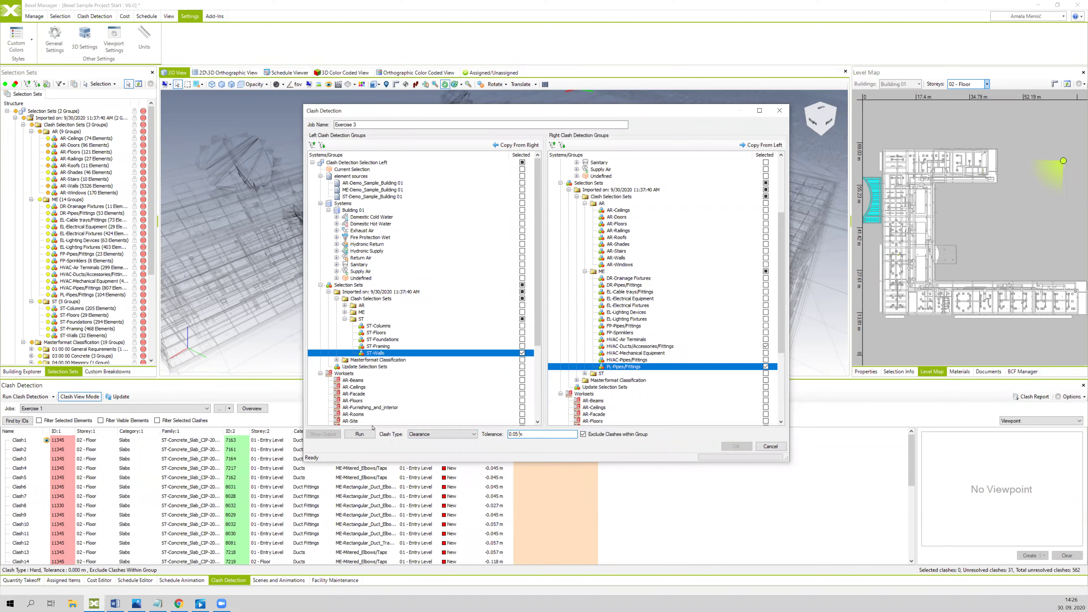
Step: Run the Exercise 3 clearance analysis and acknowledge the 5 clashes found
left_click(359, 434)
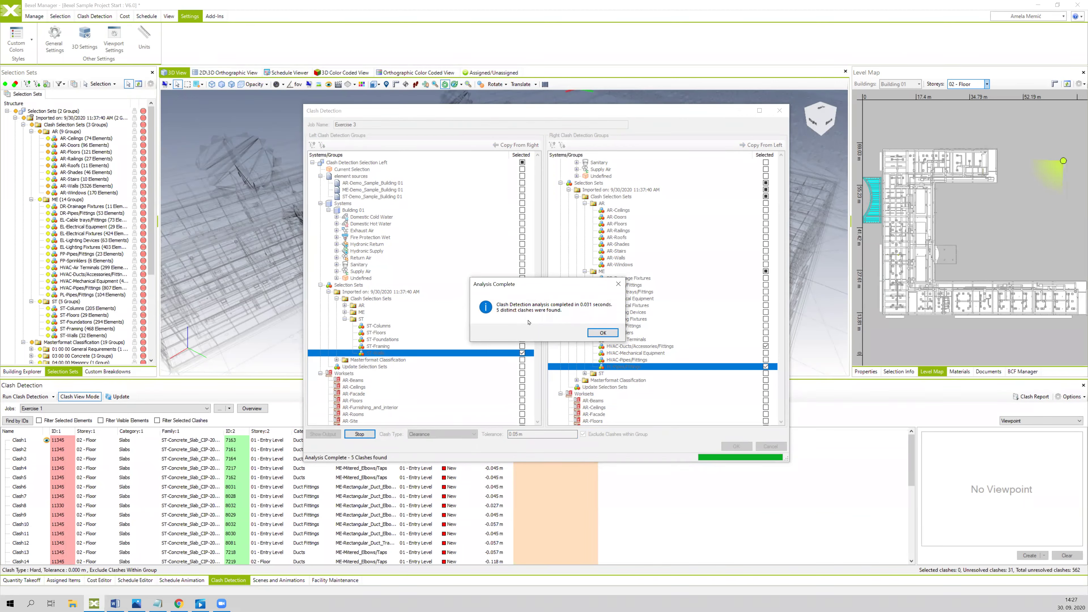
left_click(602, 332)
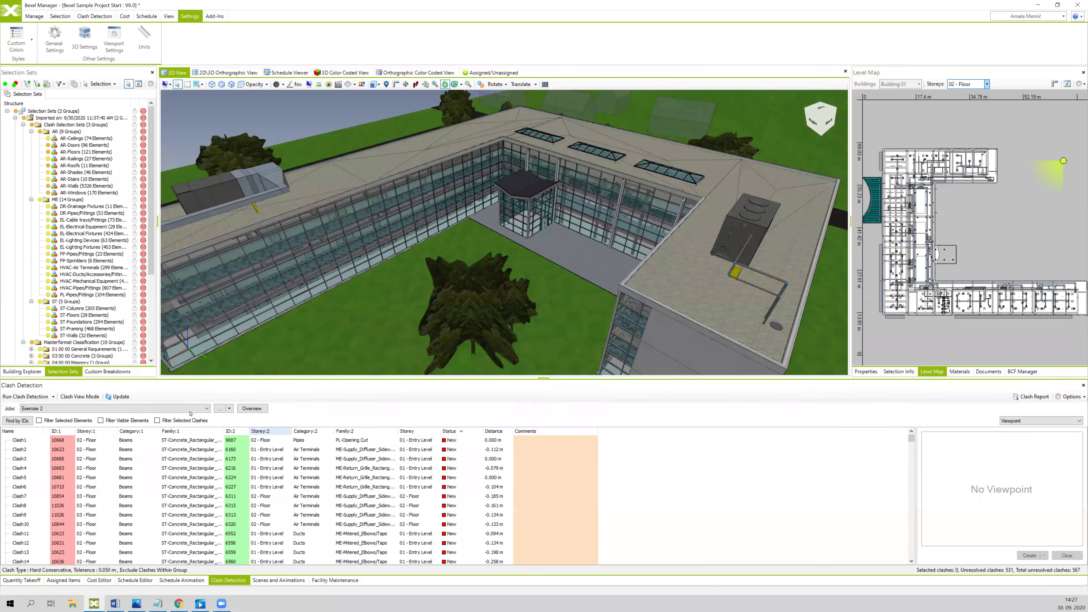
Step: Show Exercise 3 results, select all five clashes, and view them highlighted in 3D Clash View Mode
left_click(192, 411)
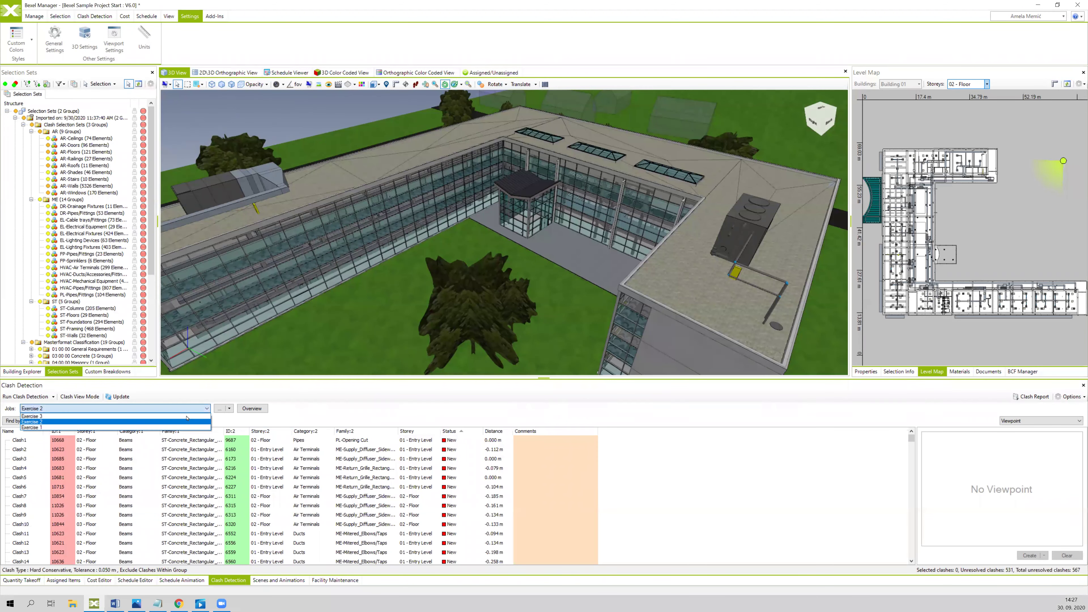
left_click(184, 416)
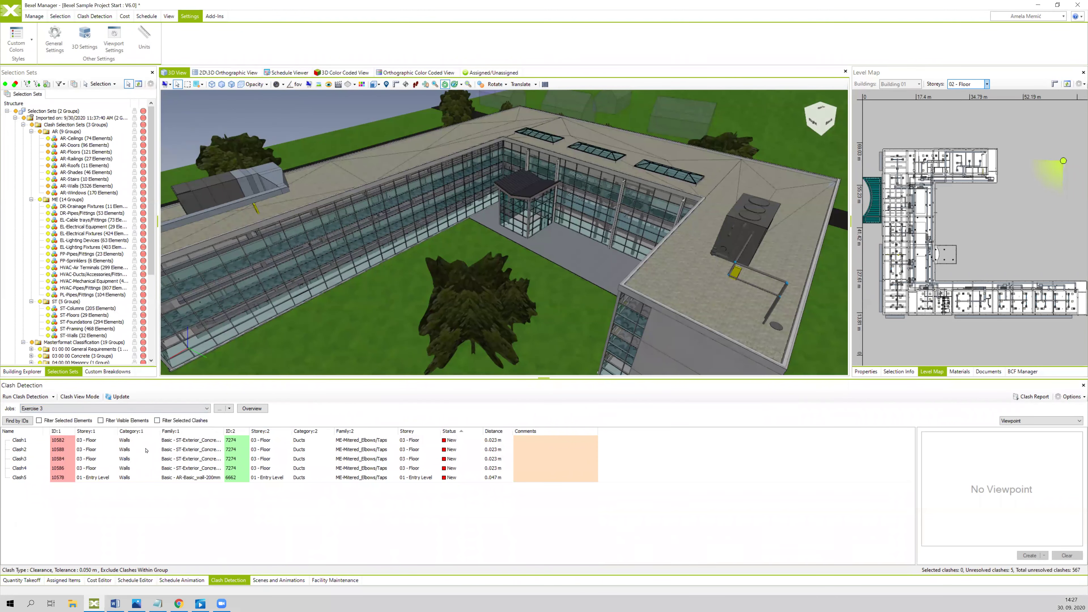
left_click(138, 441)
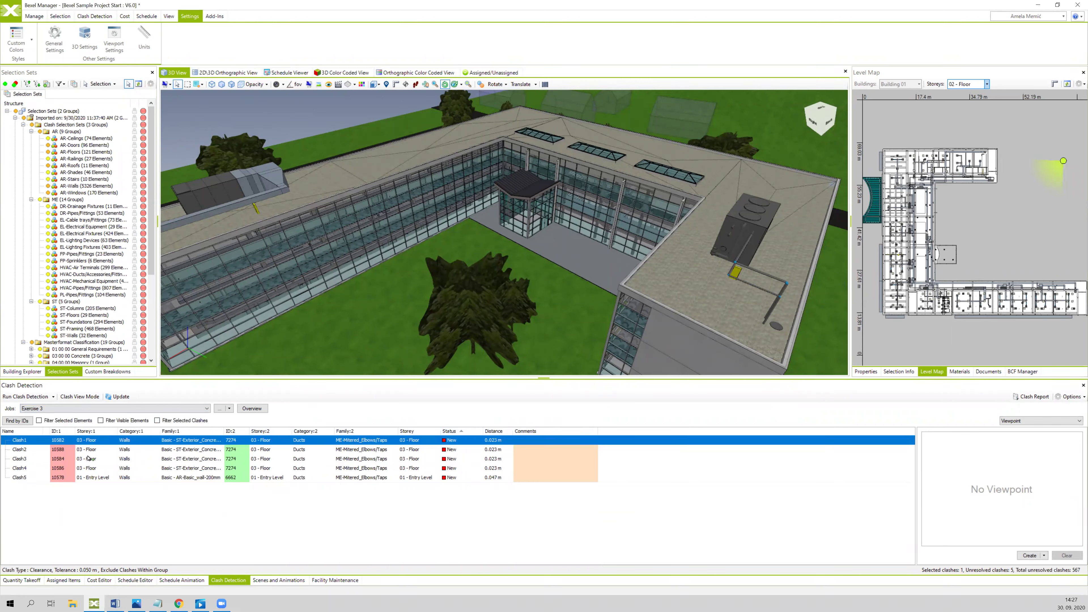
left_click_drag(90, 458, 99, 481, "shift")
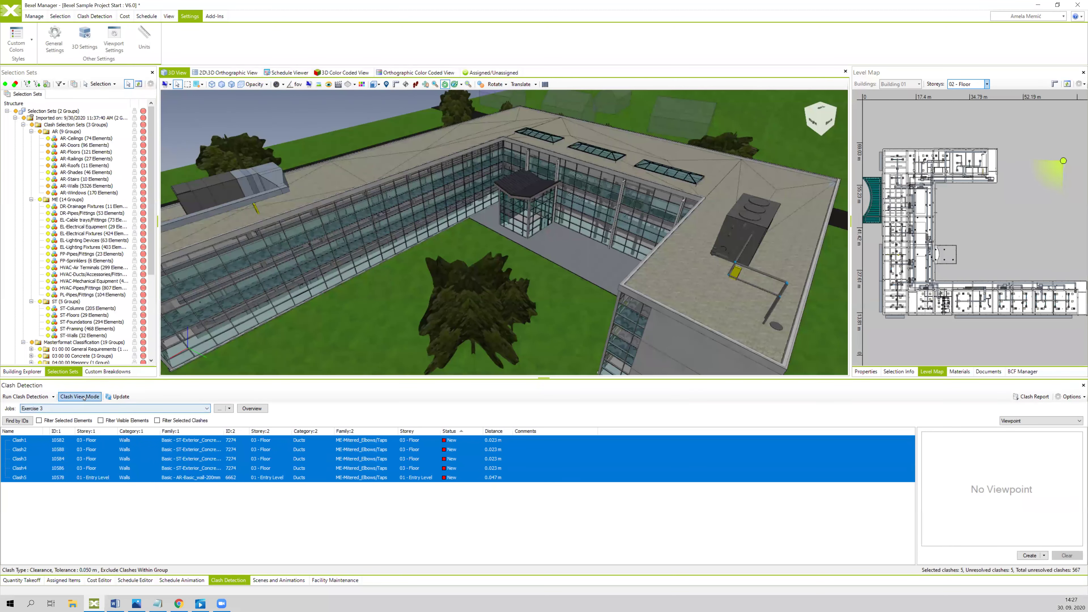
left_click(96, 397)
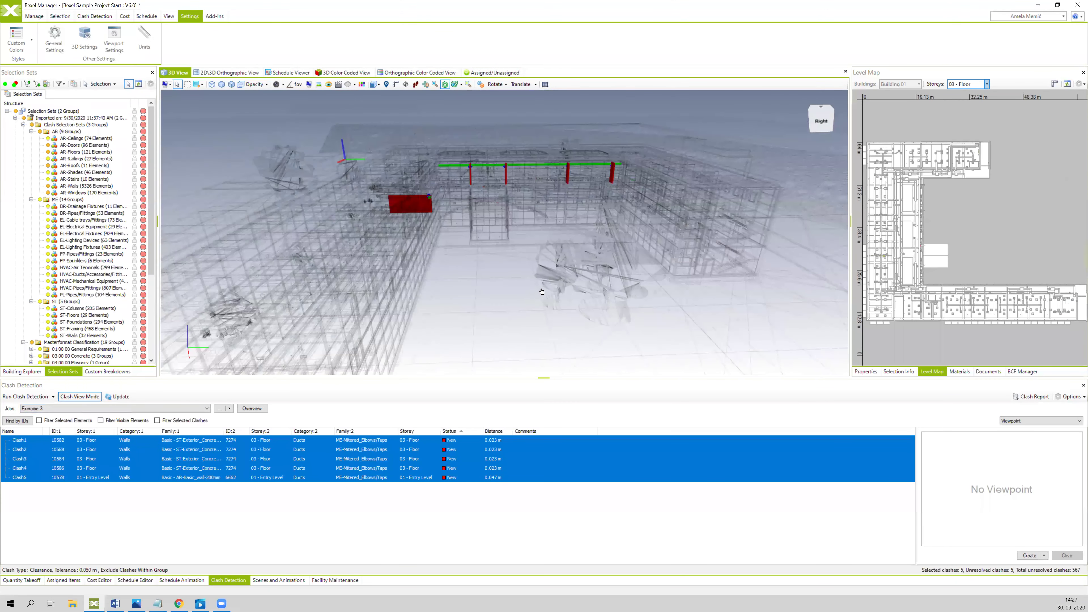
left_click_drag(553, 291, 591, 292)
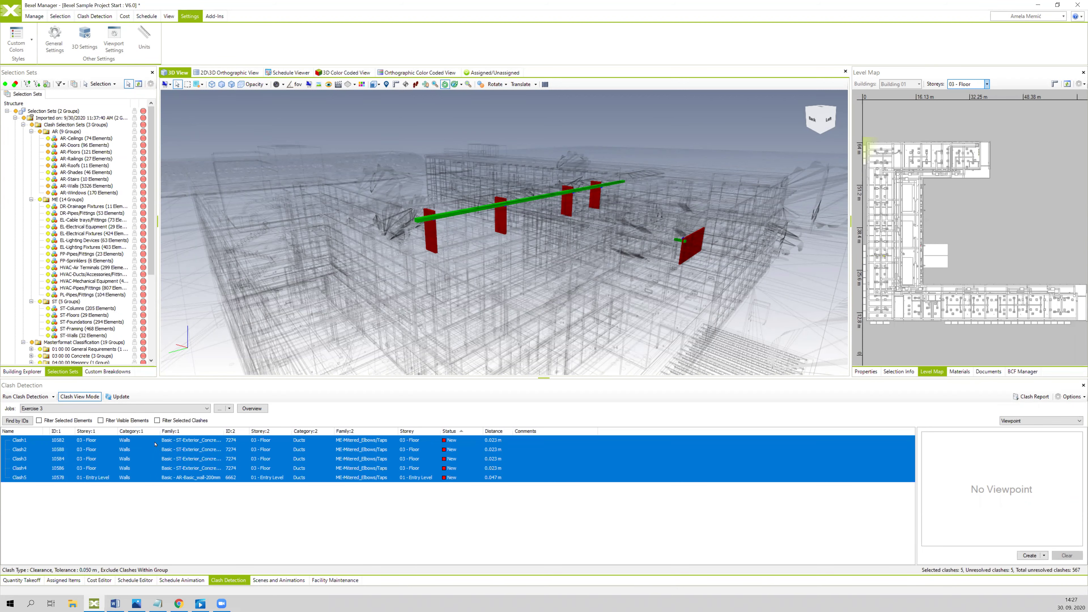
Step: Select all seven elements involved in the five clashes
right_click(189, 442)
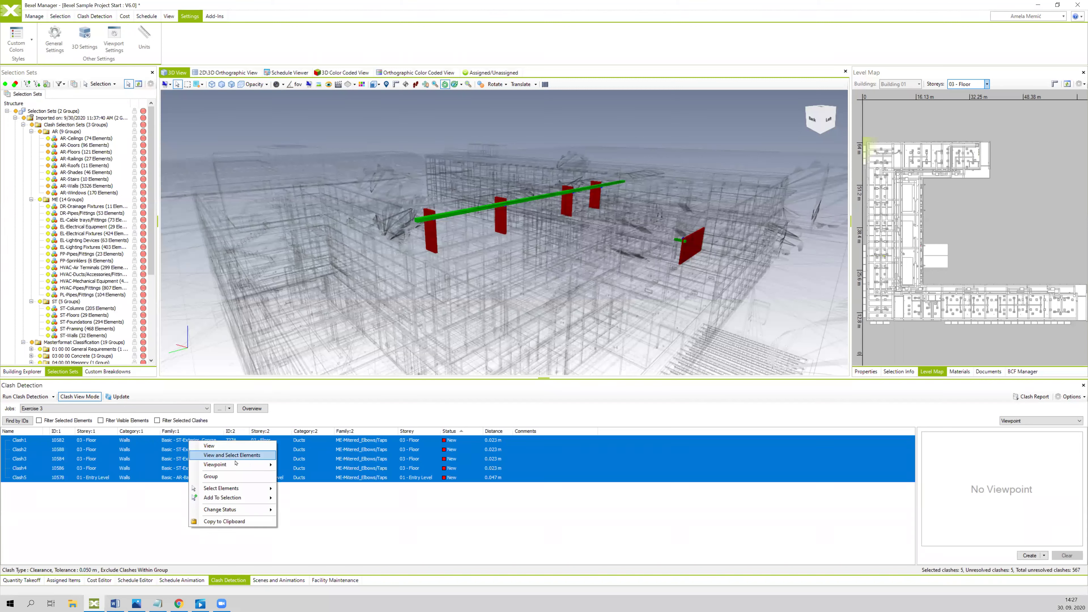
mouse_move(232, 488)
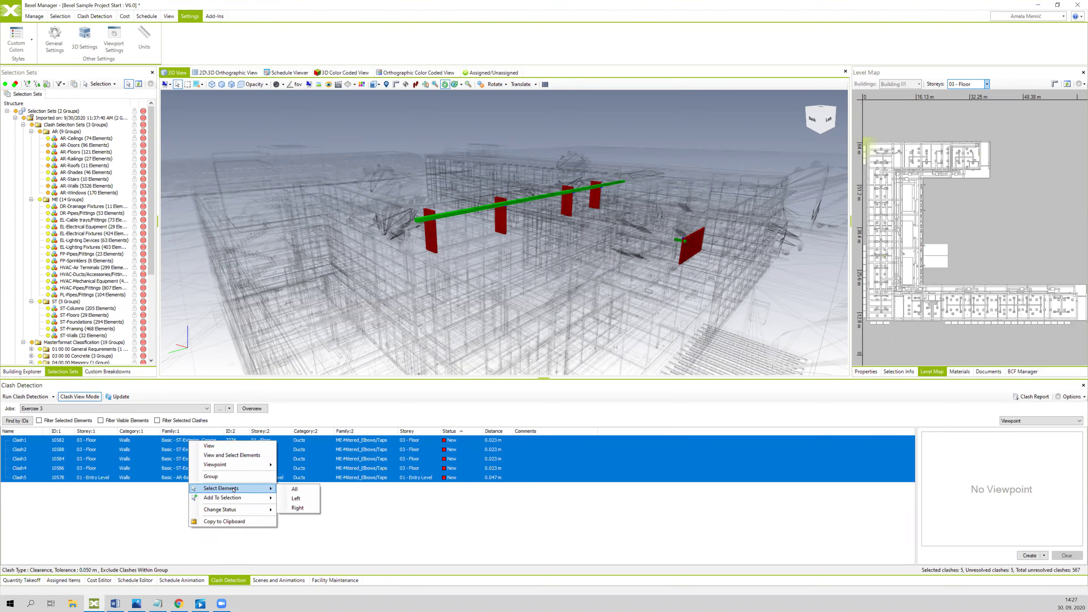
left_click(291, 490)
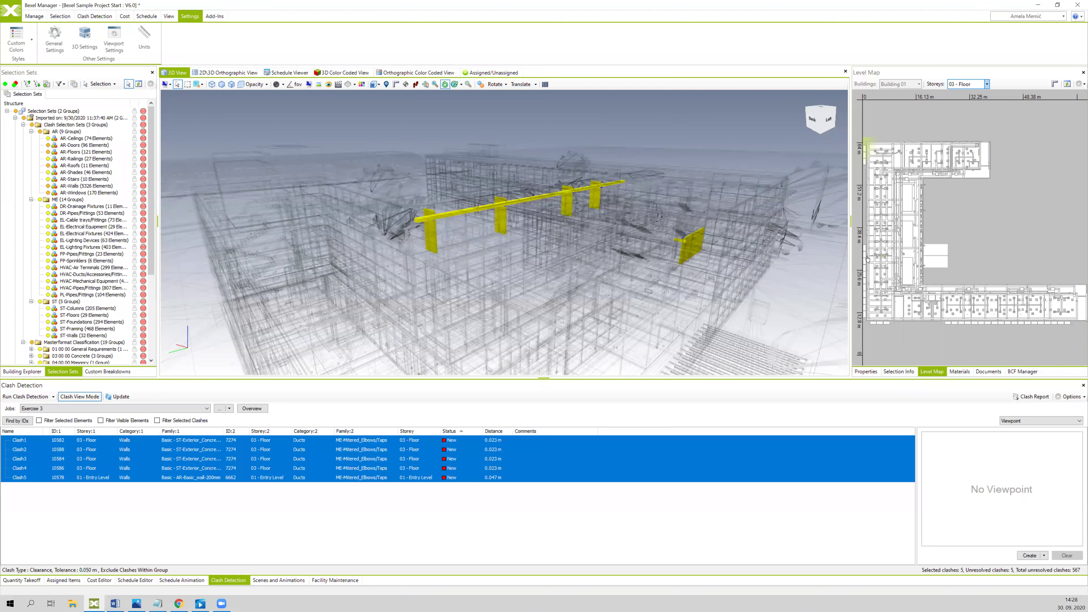
Step: Copy the selected elements' internal IDs from Selection Info and bring Notepad forward
left_click(907, 372)
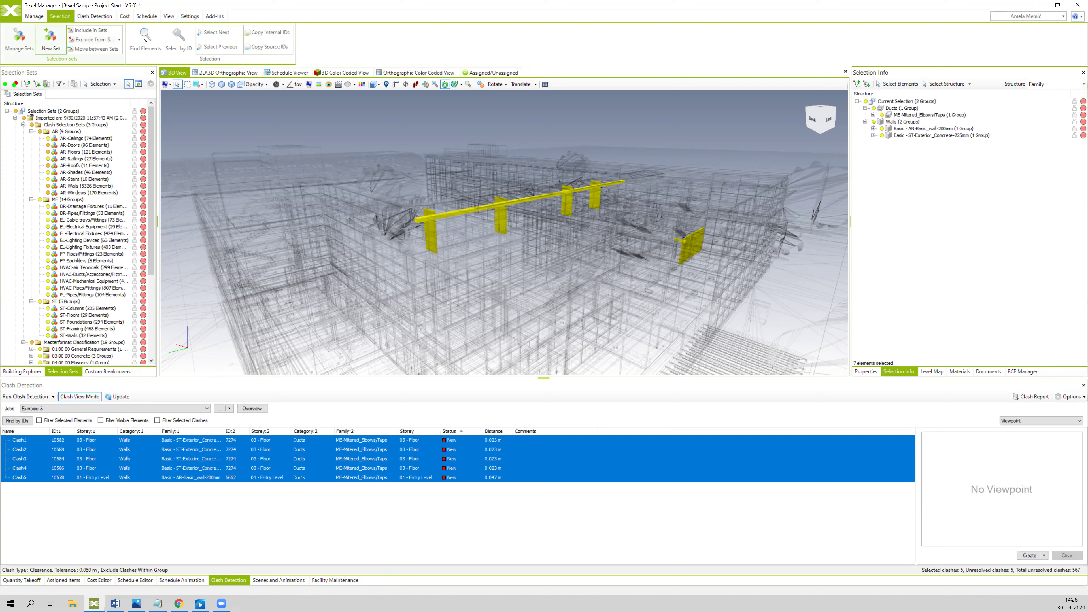
left_click(277, 35)
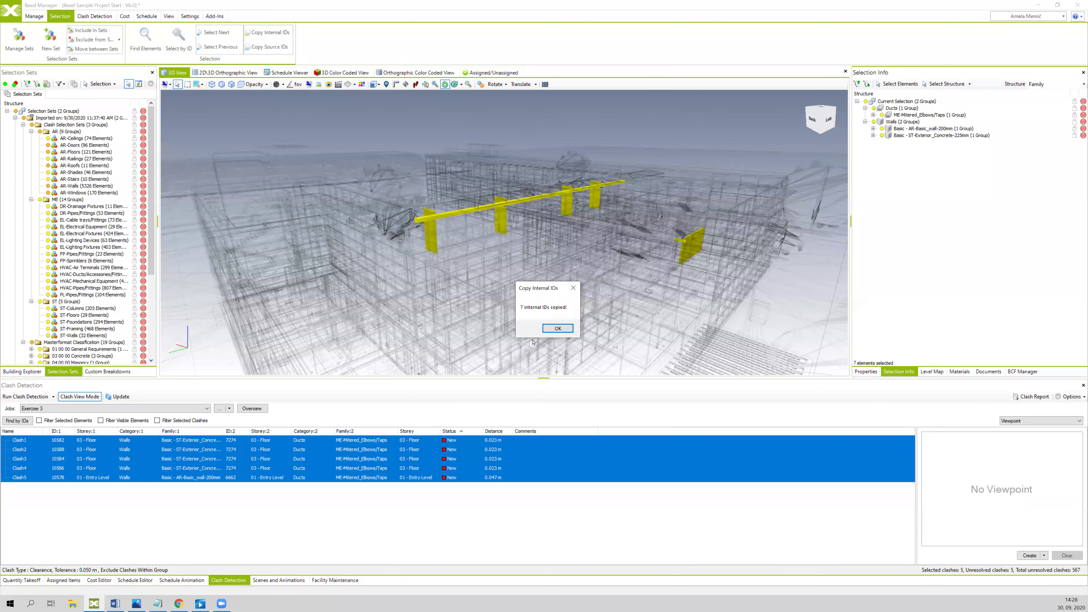
left_click(158, 603)
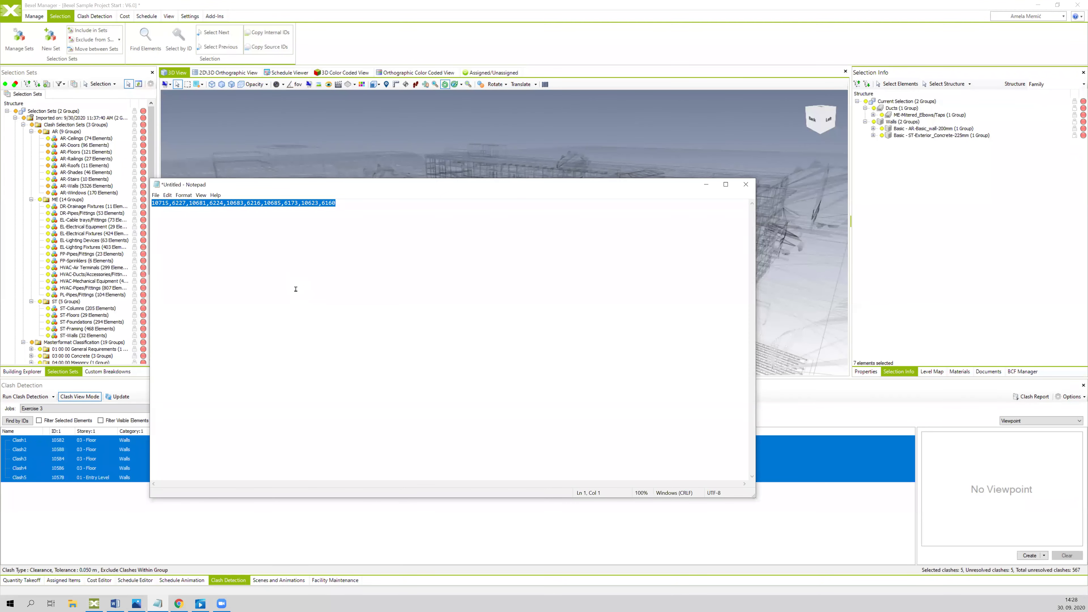
Step: Paste the seven element IDs into Notepad, close it without saving, and dismiss the confirmation
type("10582,7274,10588,10584,10586,10578,6662")
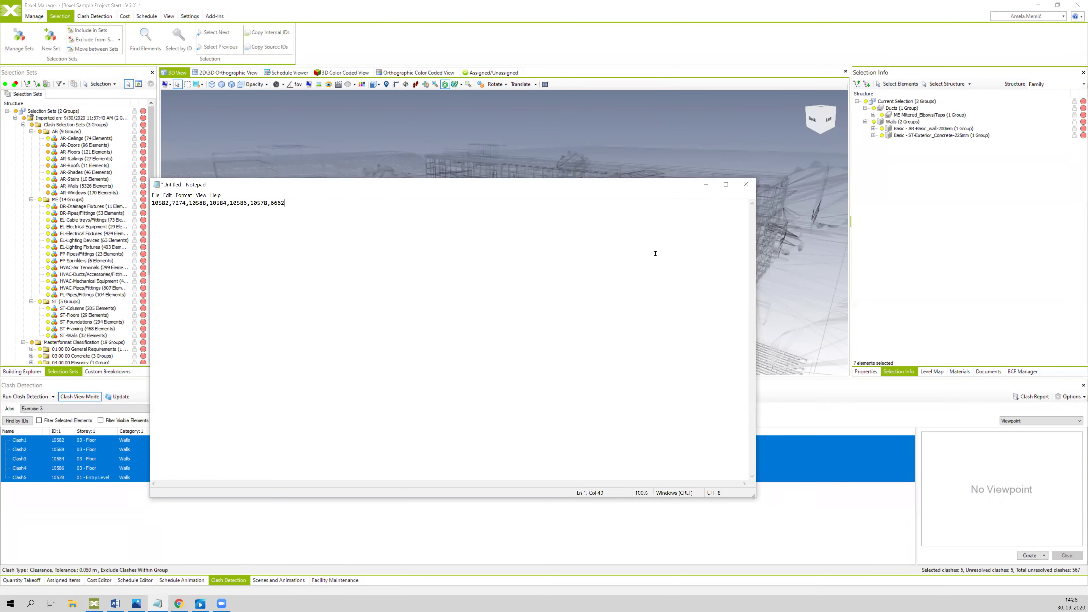
left_click(745, 184)
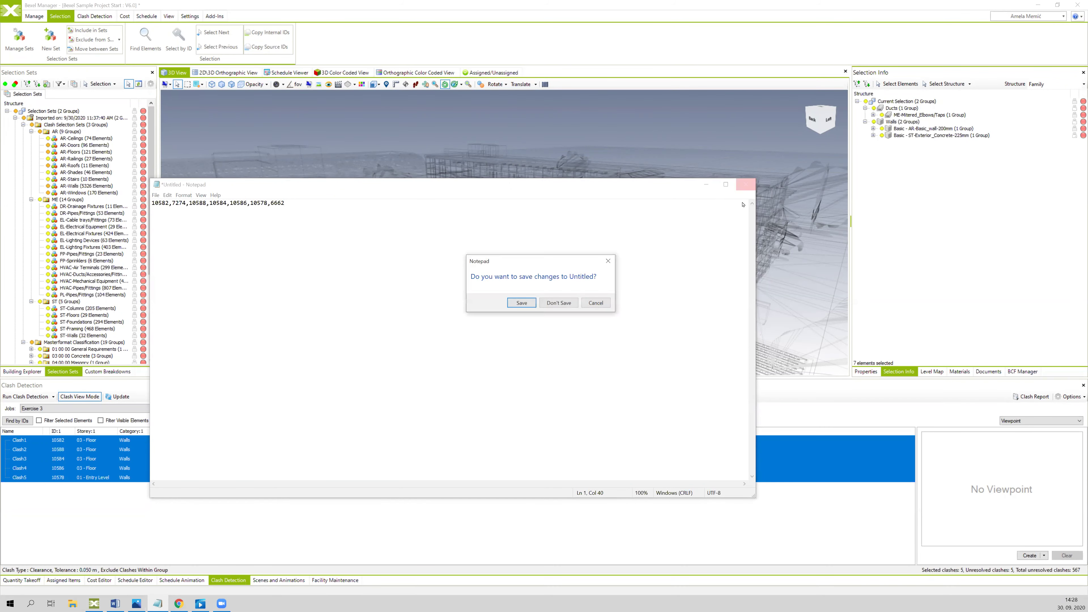
left_click(559, 307)
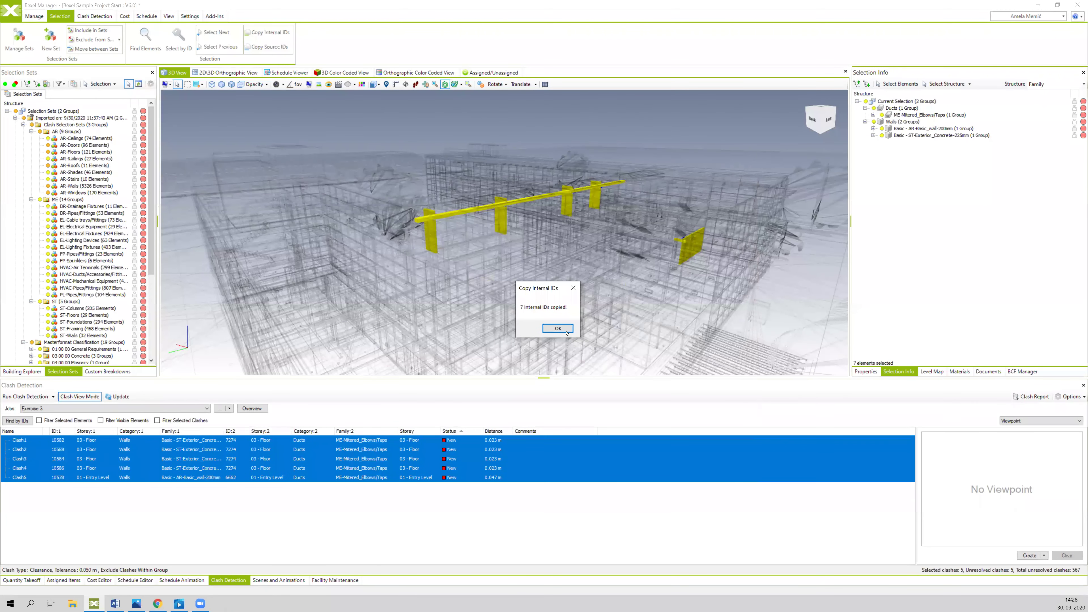
key("Return")
Step: Orbit the model to a side view and open the Export Clash Report settings
left_click_drag(578, 112, 488, 116)
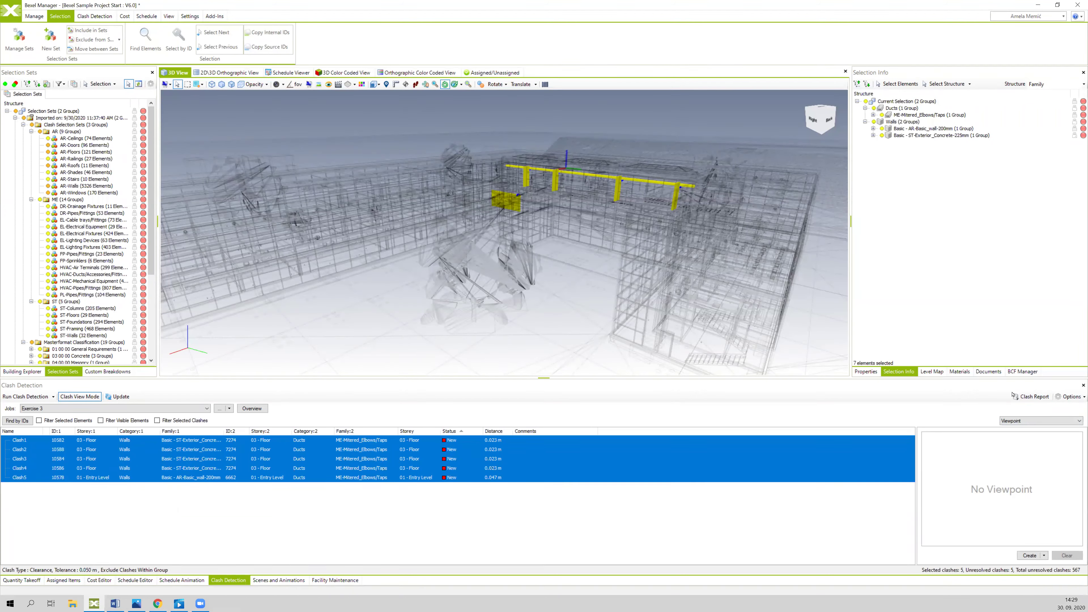
left_click(1033, 398)
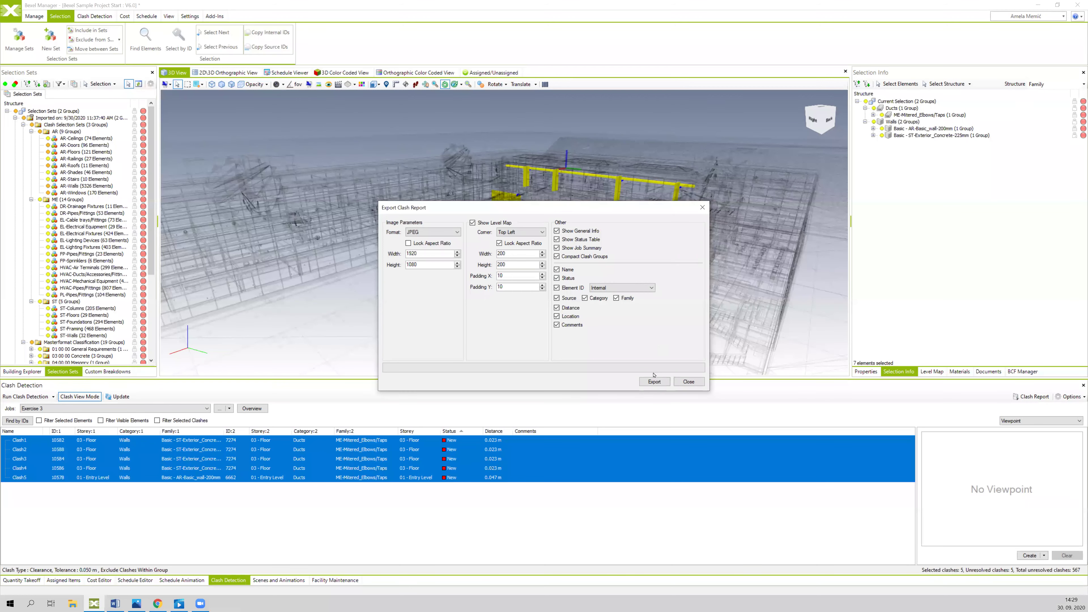
Step: Export the report as 'Clash Report - Exercise 3' PDF and open it from the Desktop
left_click(649, 382)
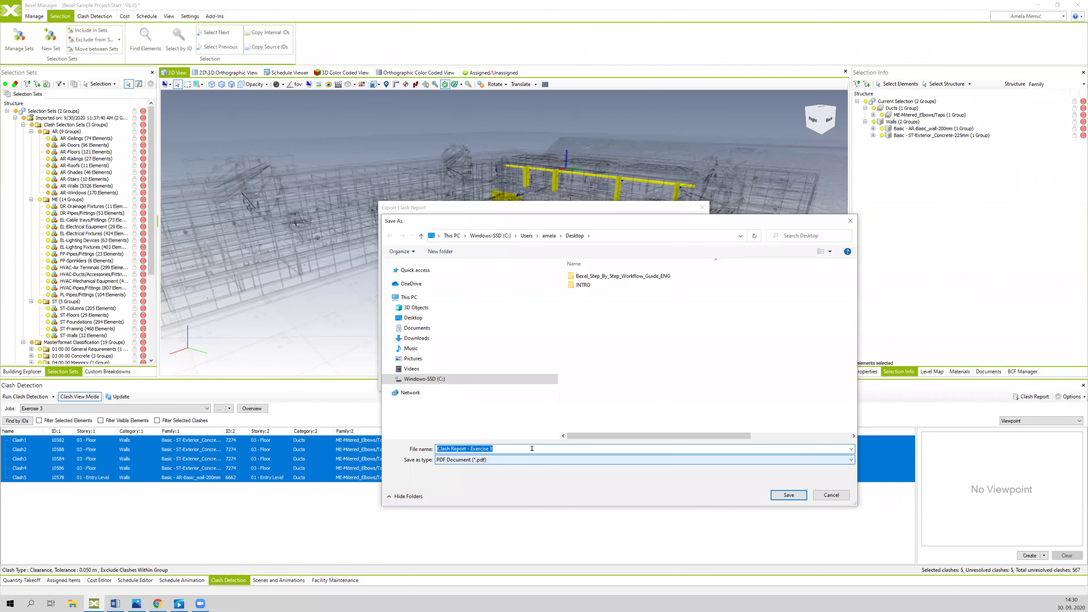
left_click(788, 495)
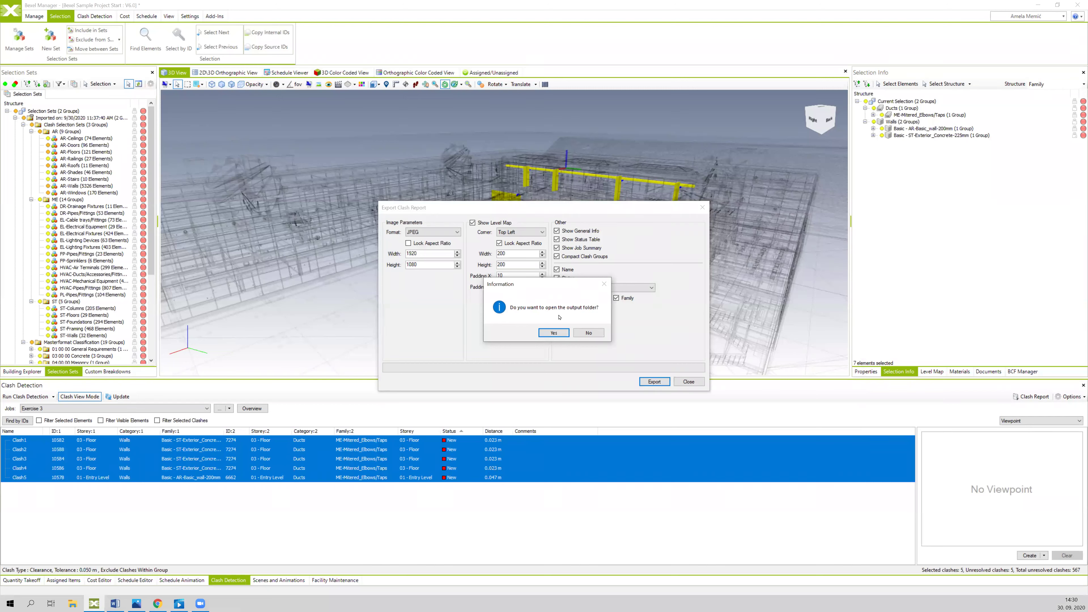
left_click(554, 334)
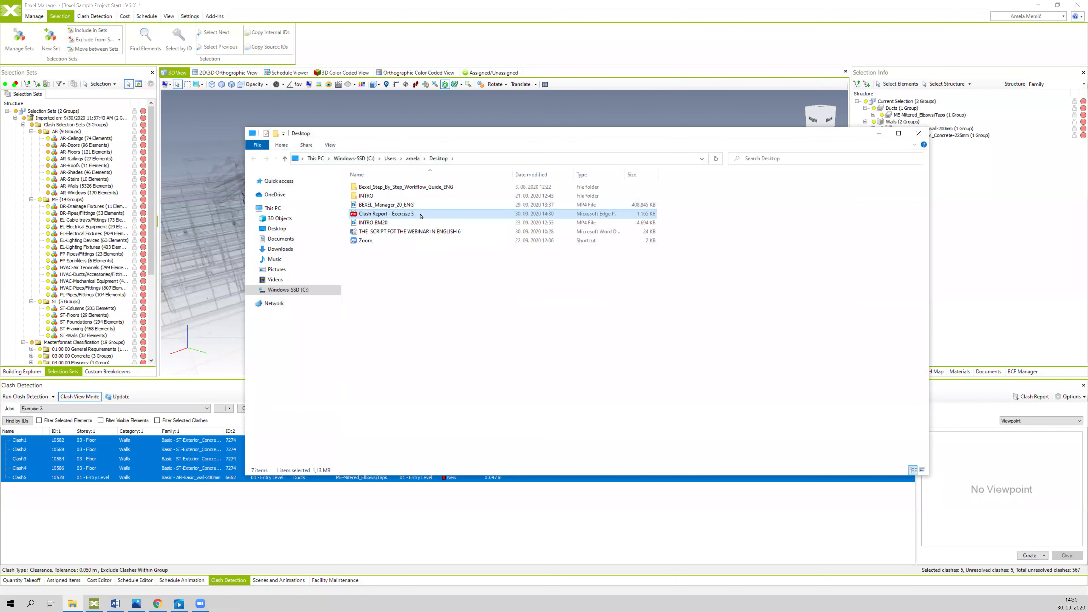
double_click(420, 216)
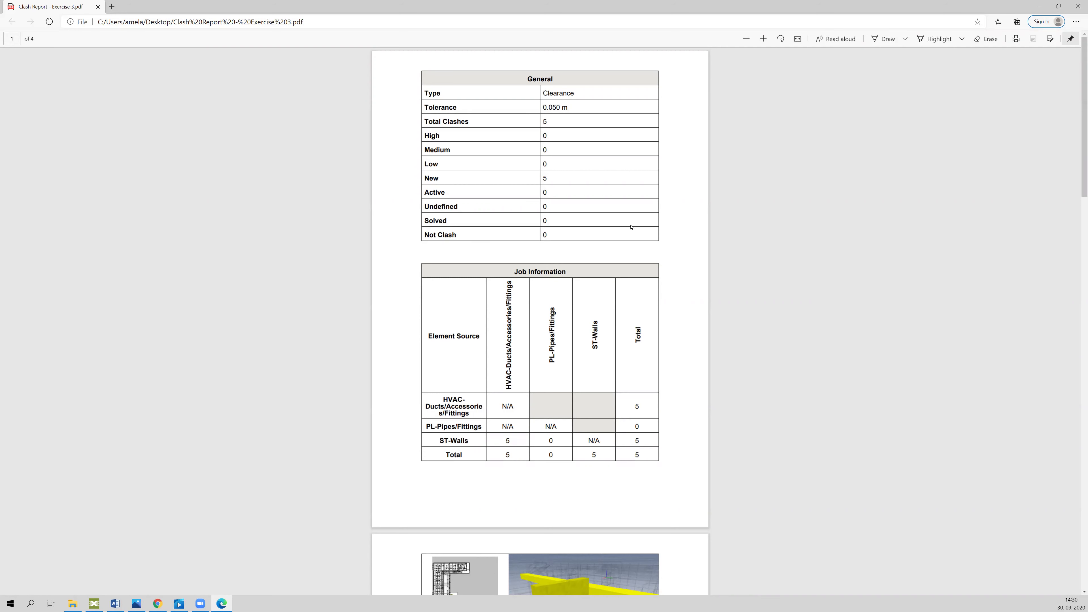
Step: Page through the four-page clash report PDF in Edge, then close it
scroll(630, 227, "down", 8)
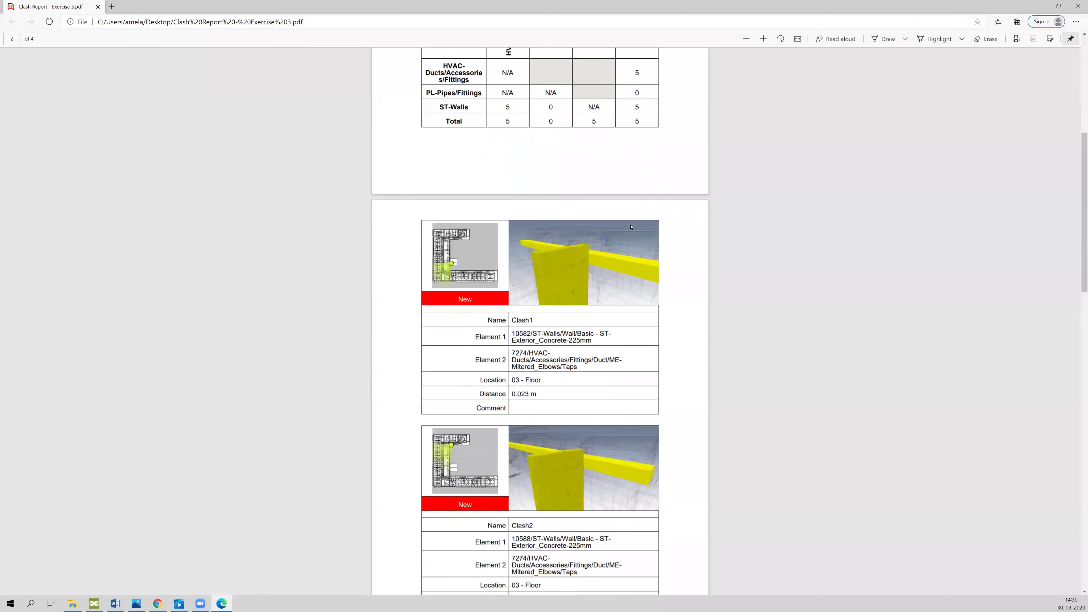
scroll(582, 315, "down", 8)
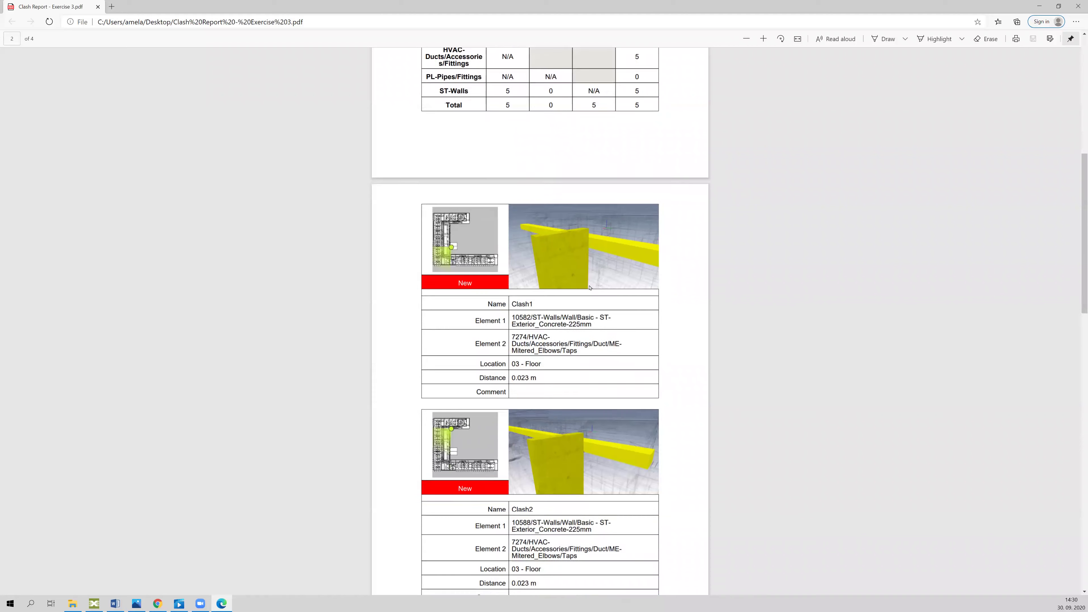
scroll(590, 295, "down", 6)
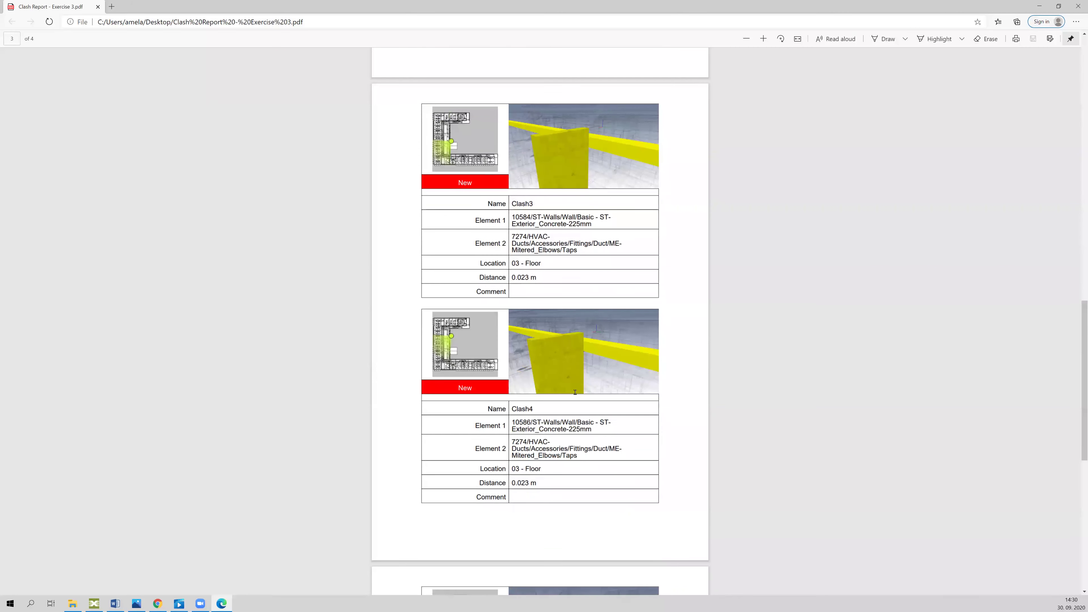
scroll(588, 388, "down", 8)
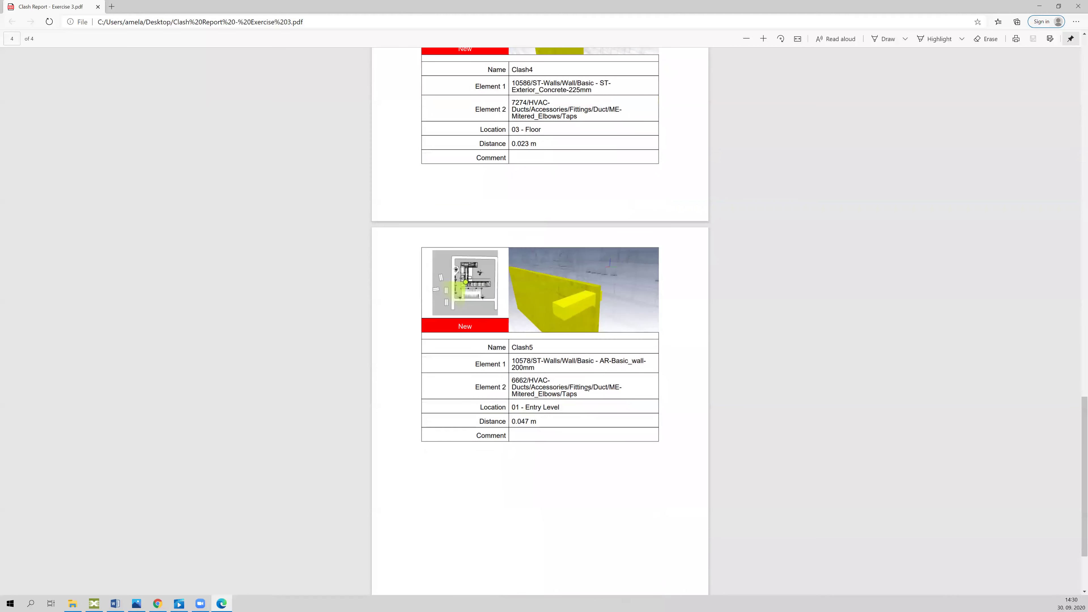
scroll(587, 388, "up", 6)
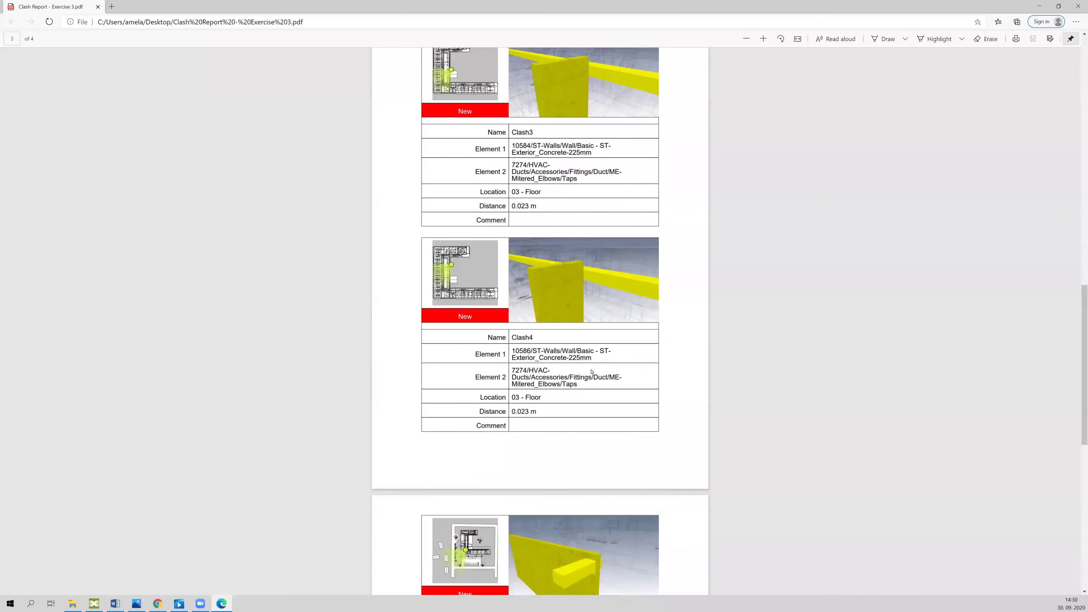
scroll(591, 372, "up", 4)
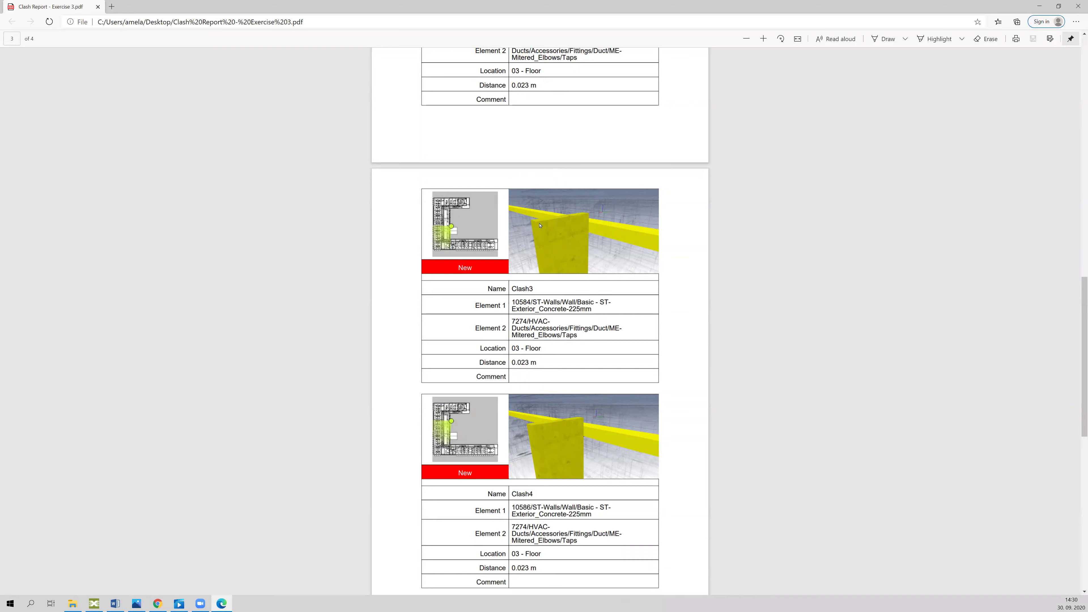
scroll(620, 215, "up", 6)
scroll(620, 215, "up", 6)
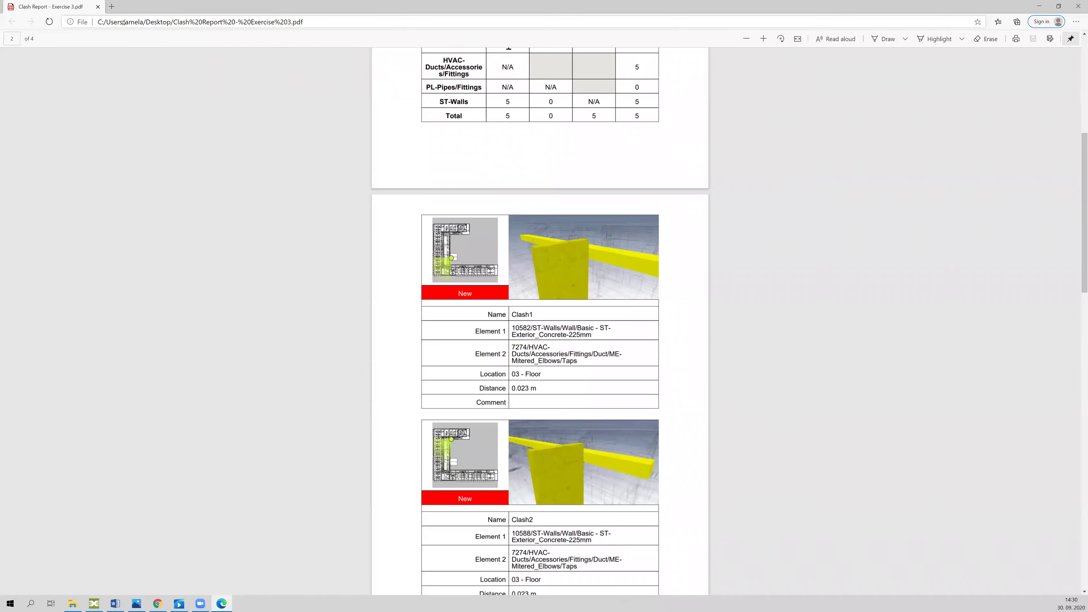
left_click(97, 7)
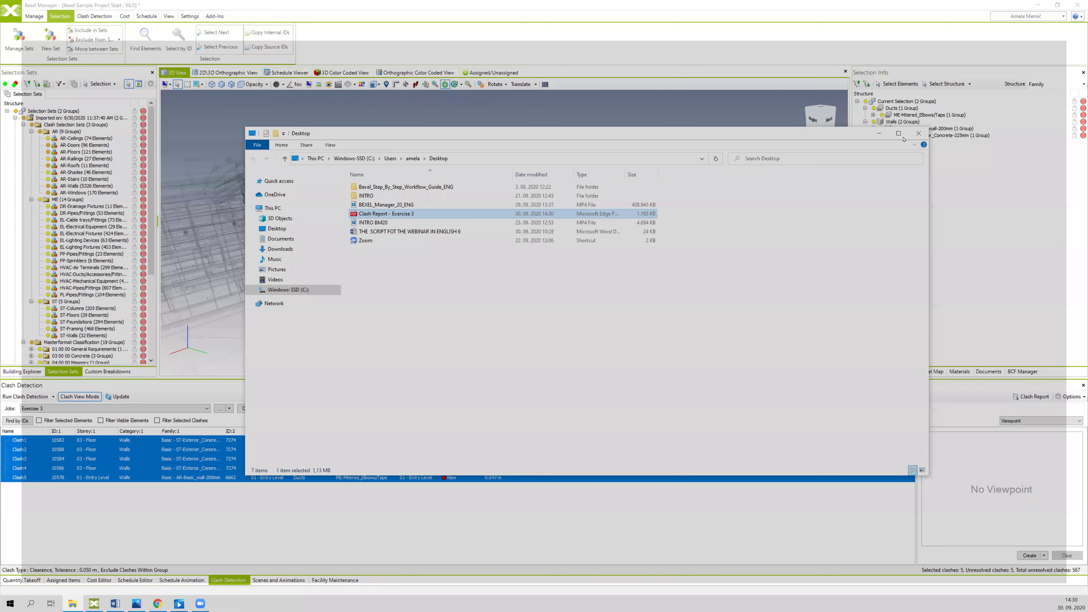
Step: Re-export the Exercise 3 clash report, overwriting 'Clash Report - Exercise 3' PDF on the Desktop
key("alt+F4")
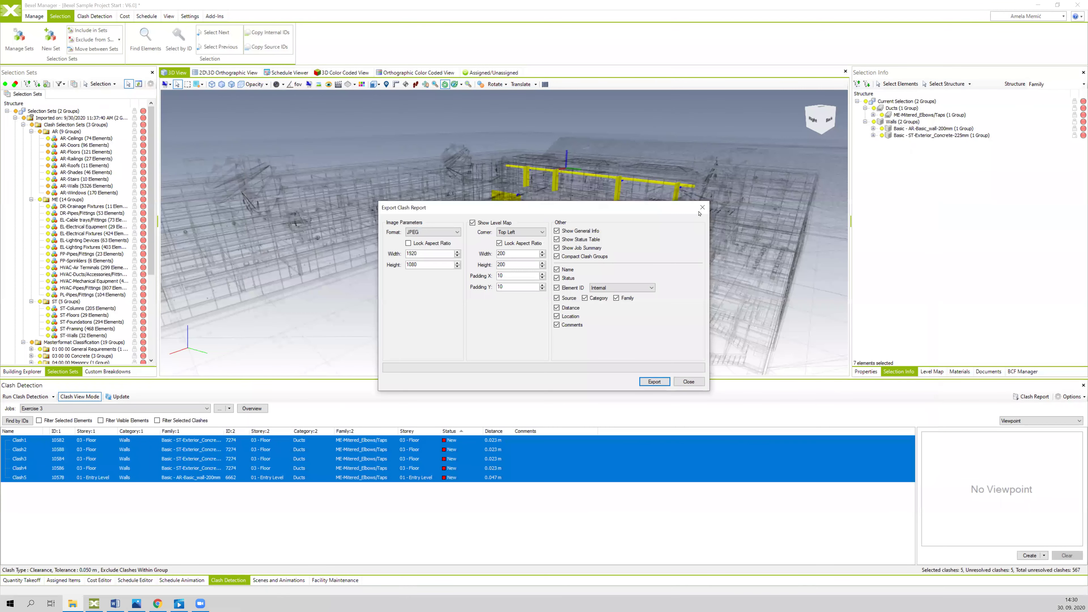
left_click(688, 381)
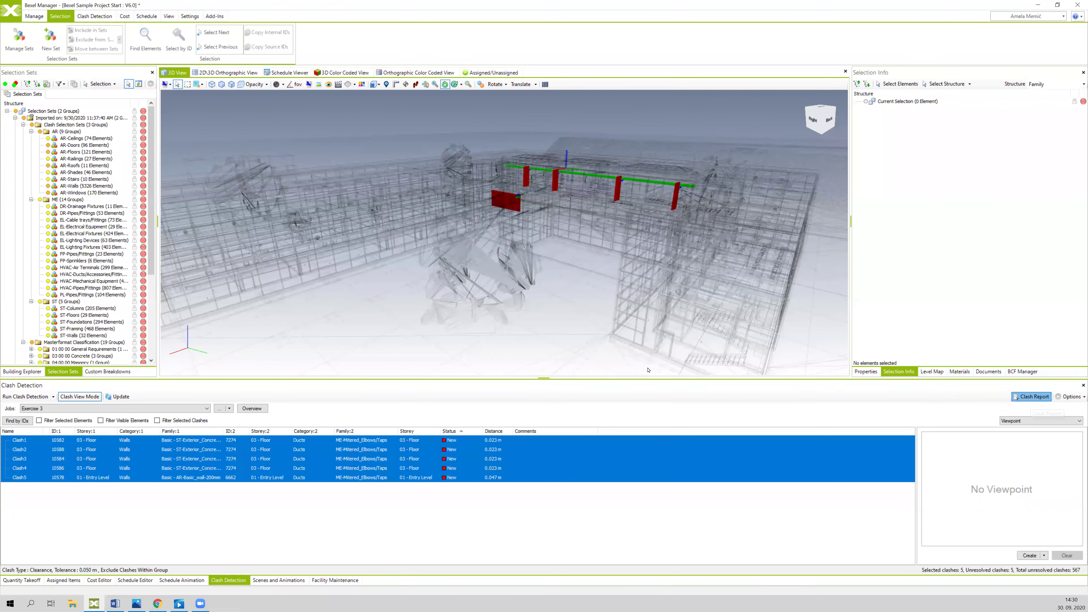
left_click(655, 382)
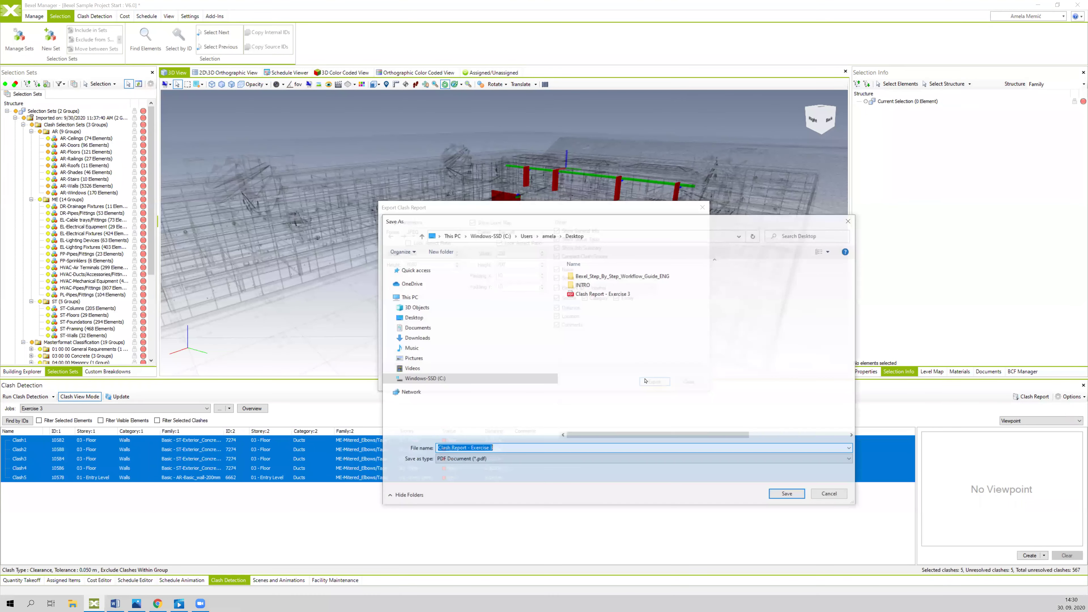
double_click(599, 296)
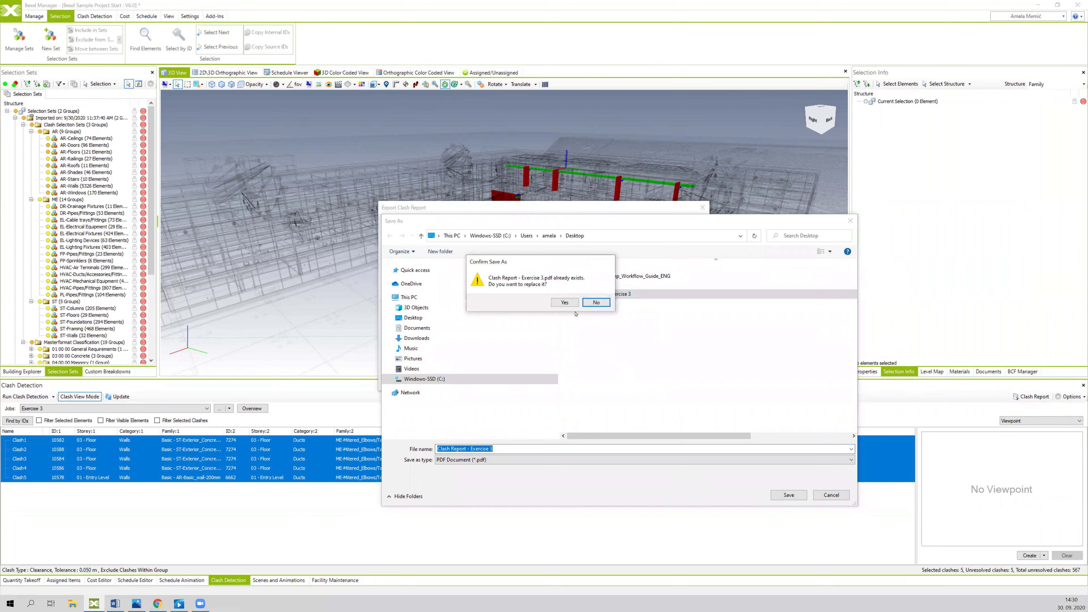
left_click(565, 303)
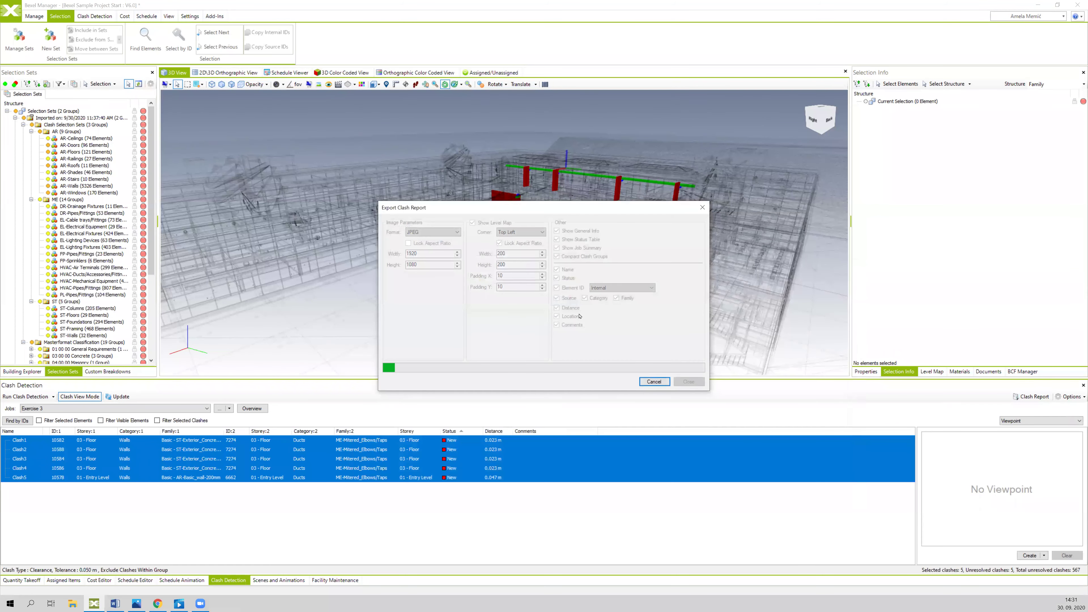
left_click(554, 336)
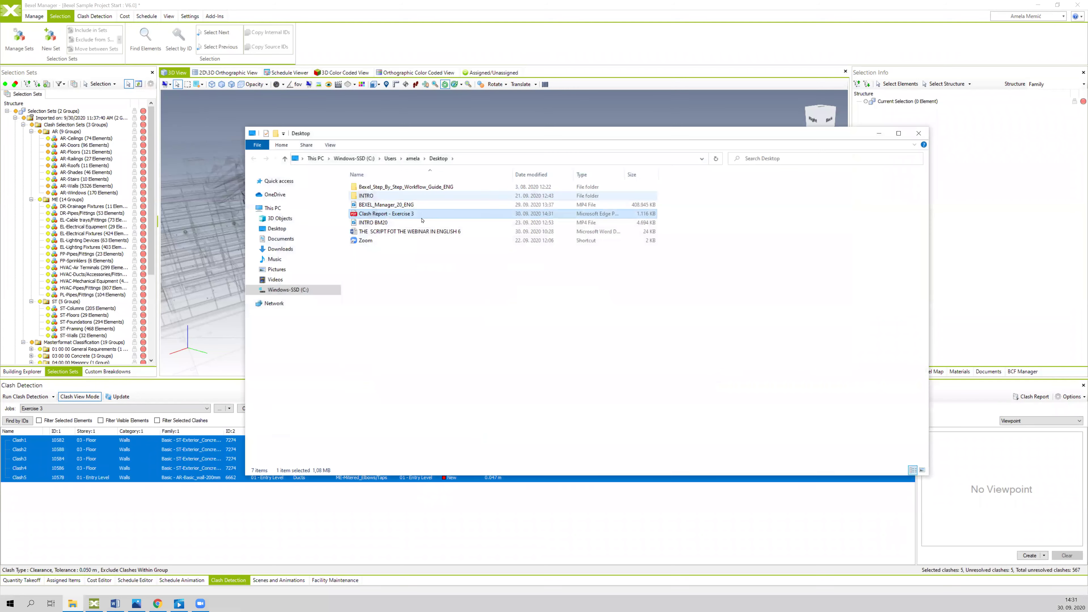
Step: Open the re-exported five-clash PDF, check its red-wall and green-duct images, then close it
double_click(420, 218)
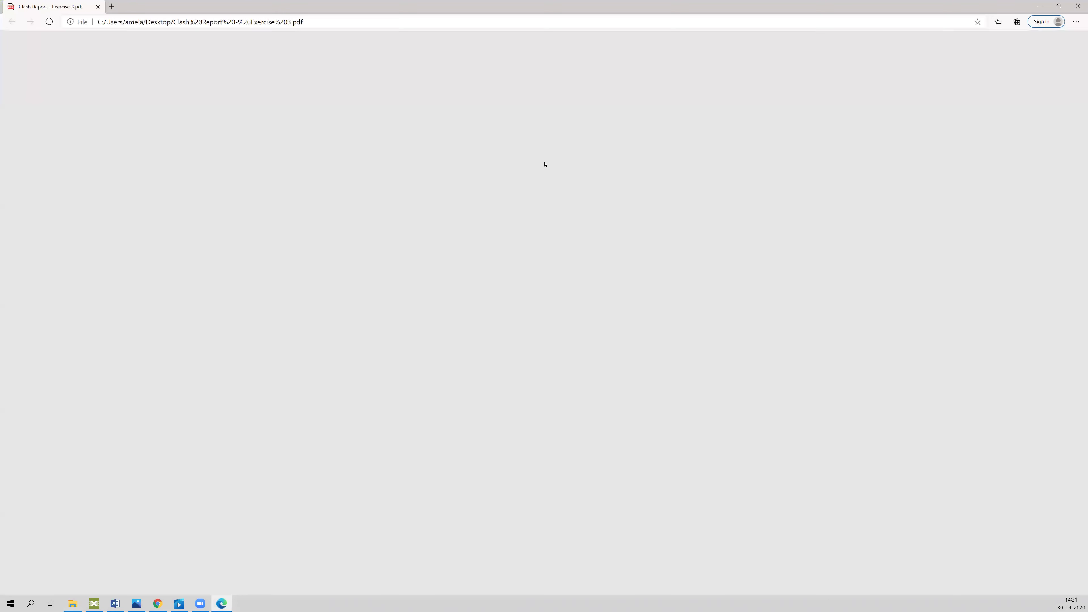
scroll(552, 180, "down", 5)
scroll(447, 268, "down", 3)
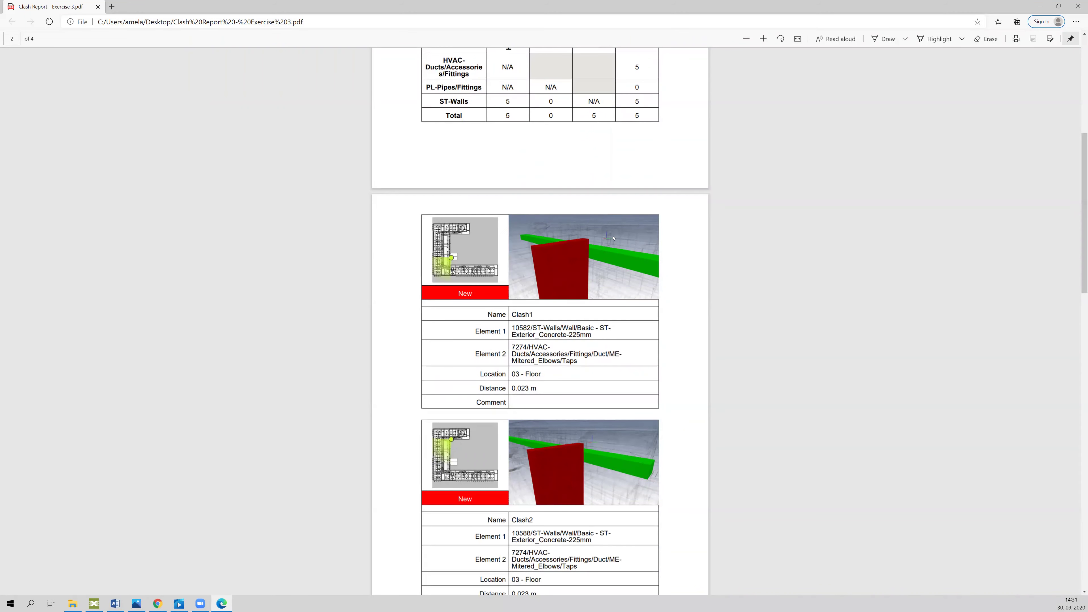
scroll(608, 214, "down", 2)
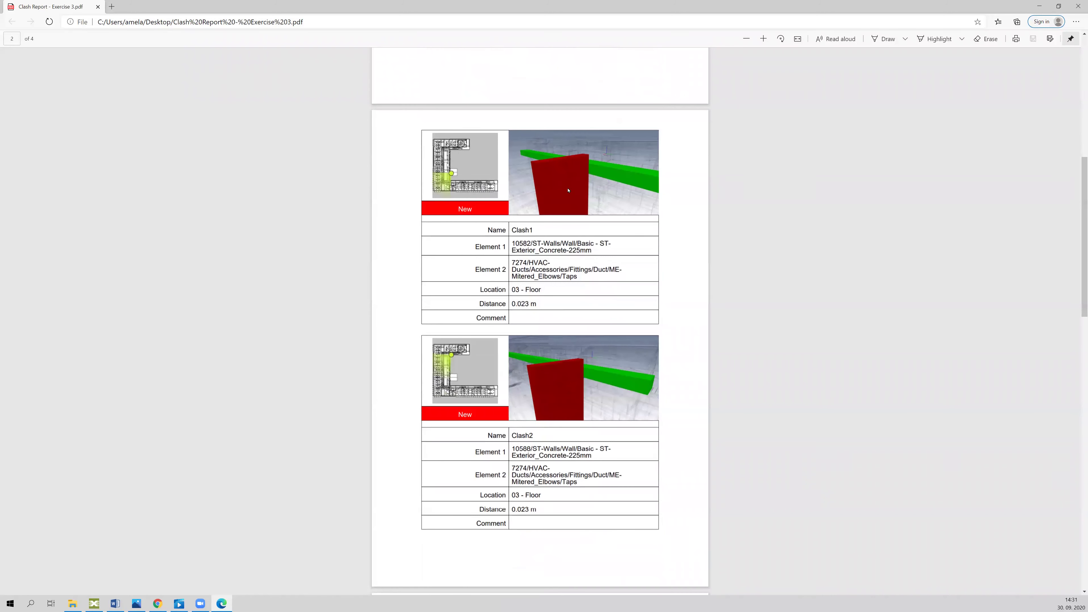
scroll(628, 210, "down", 4)
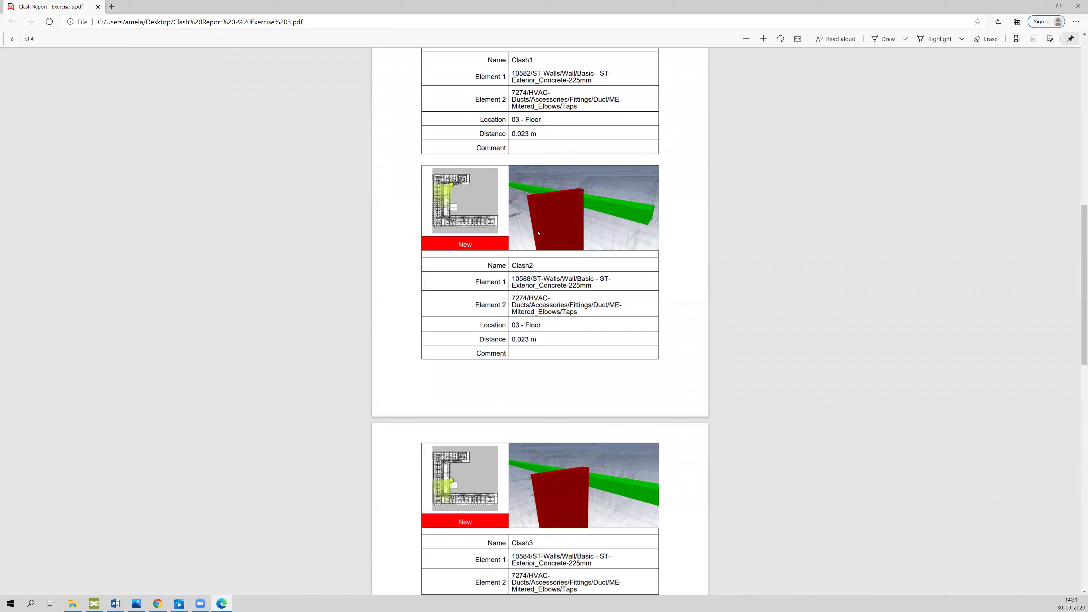
scroll(598, 217, "down", 6)
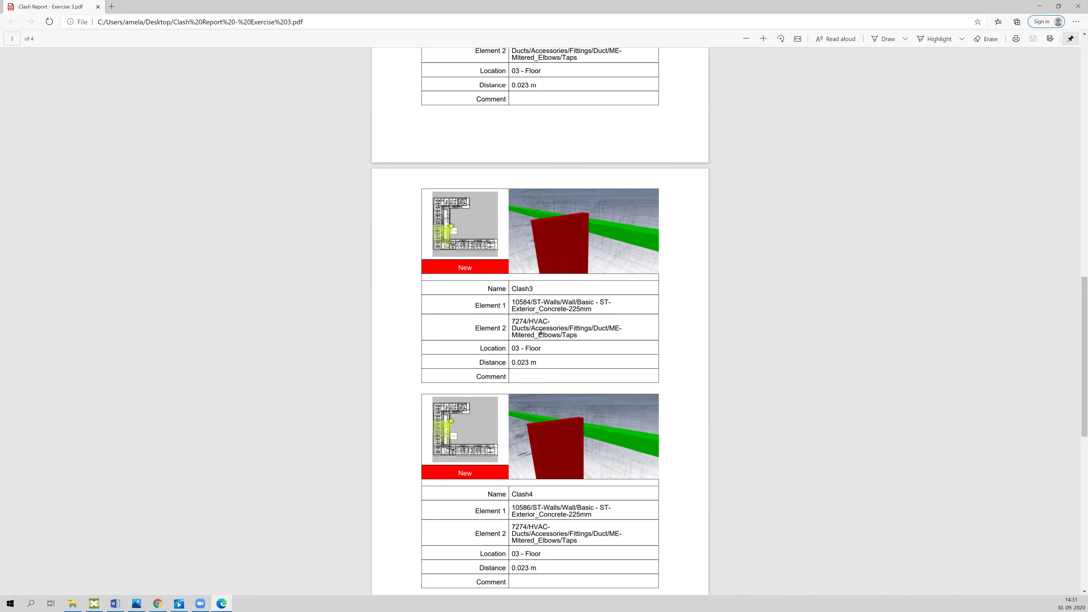
scroll(589, 331, "down", 4)
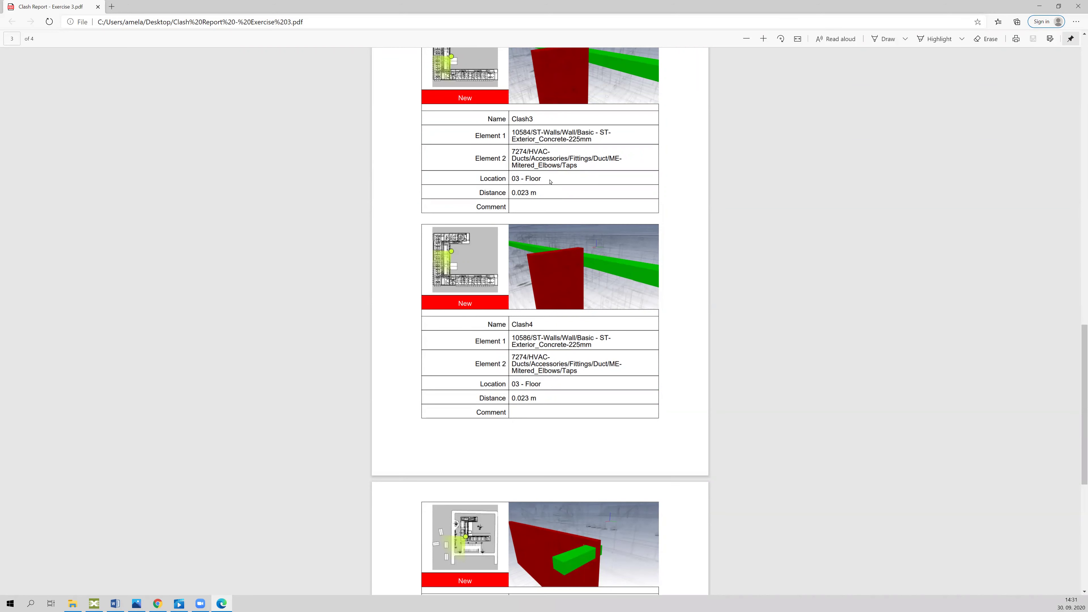
scroll(561, 204, "down", 4)
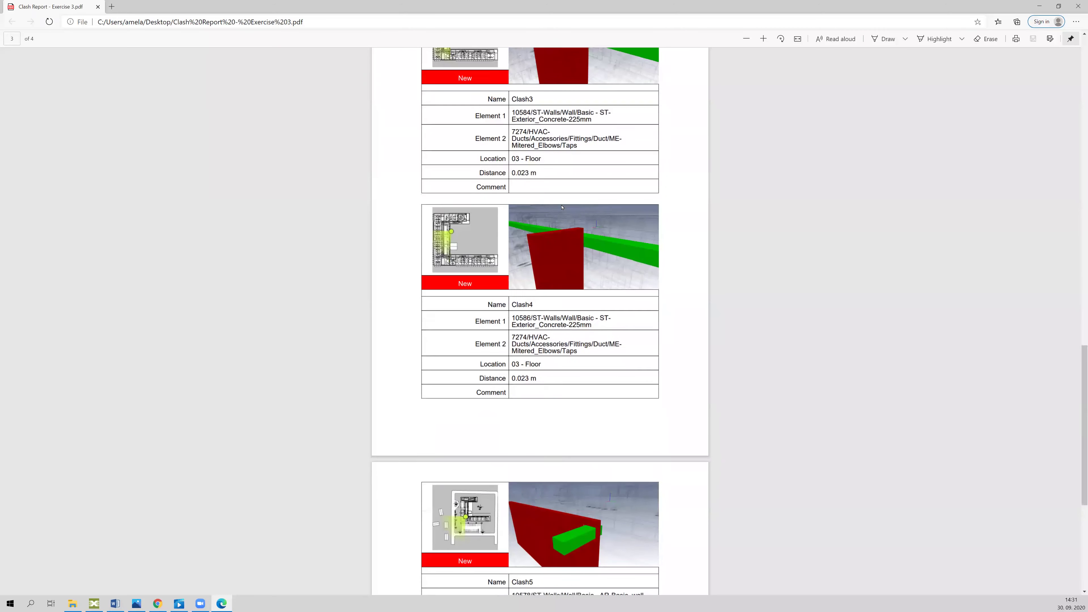
left_click(98, 6)
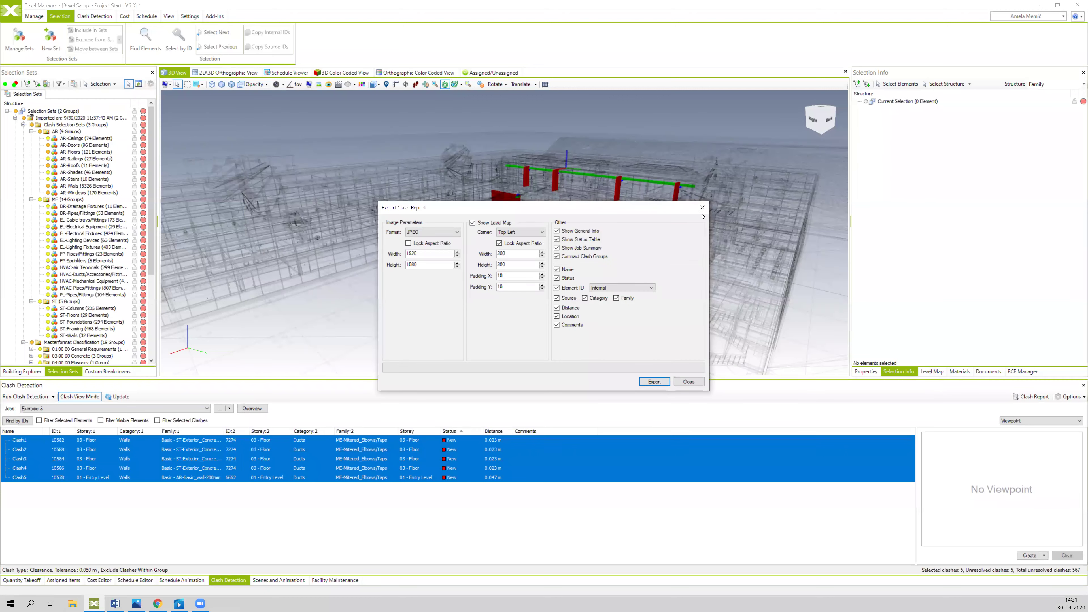
Step: Close the Export Clash Report dialog and return to the five listed Exercise 3 clashes
left_click(704, 206)
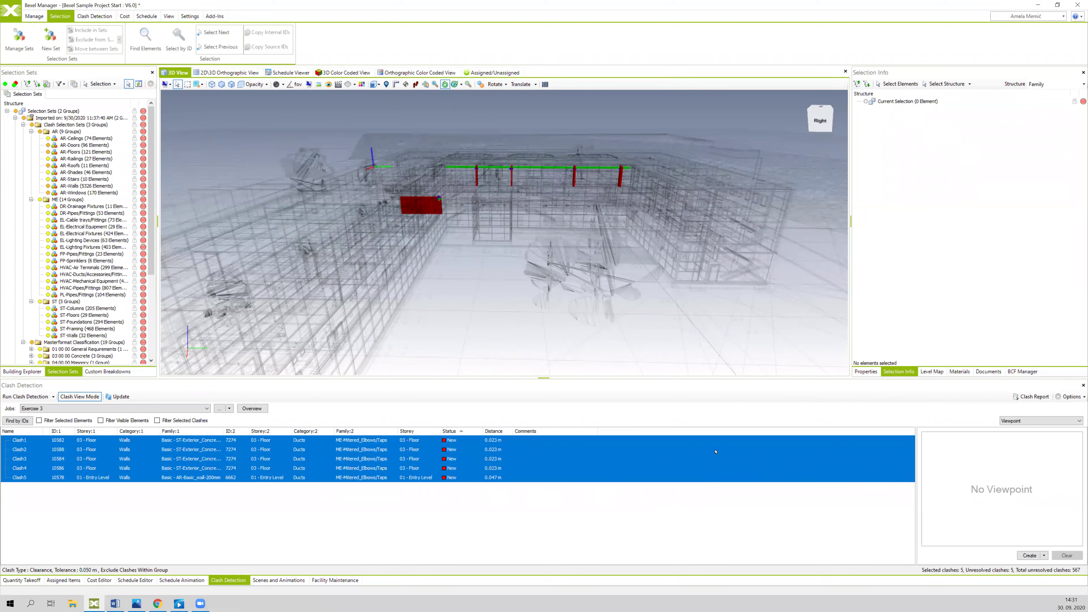
left_click(538, 401)
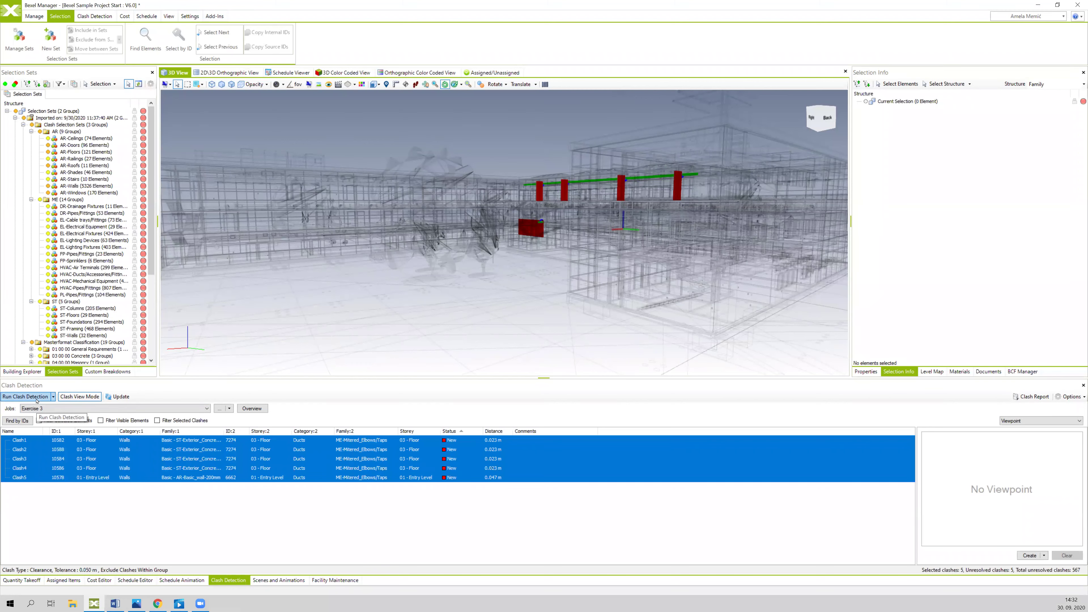
Step: Start a new clash detection job, enlarge its window, and rename it from Job 4 to Exercise
left_click(20, 397)
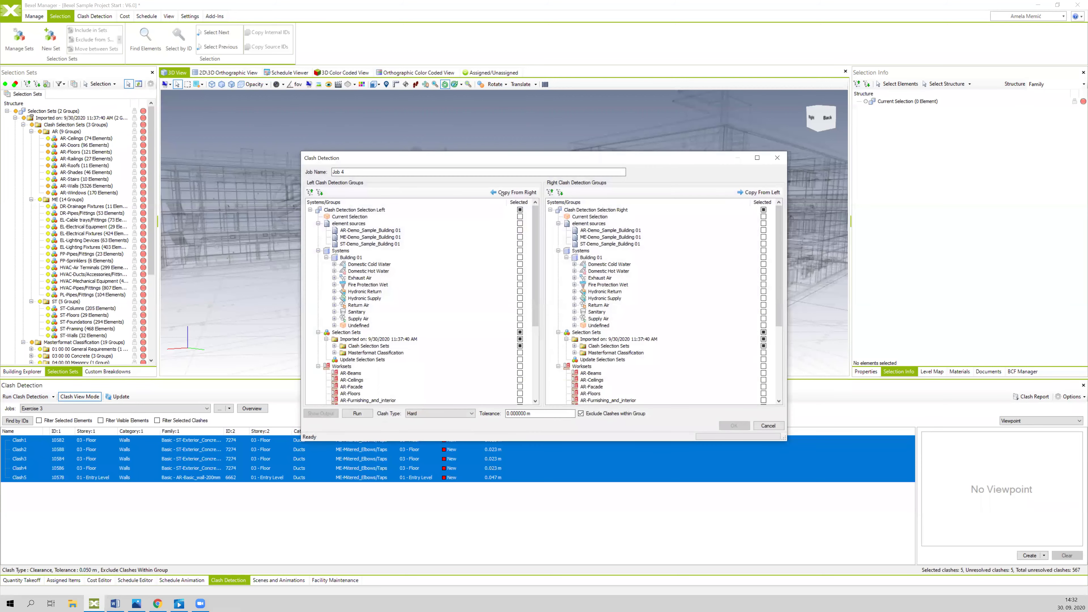
left_click_drag(522, 152, 523, 143)
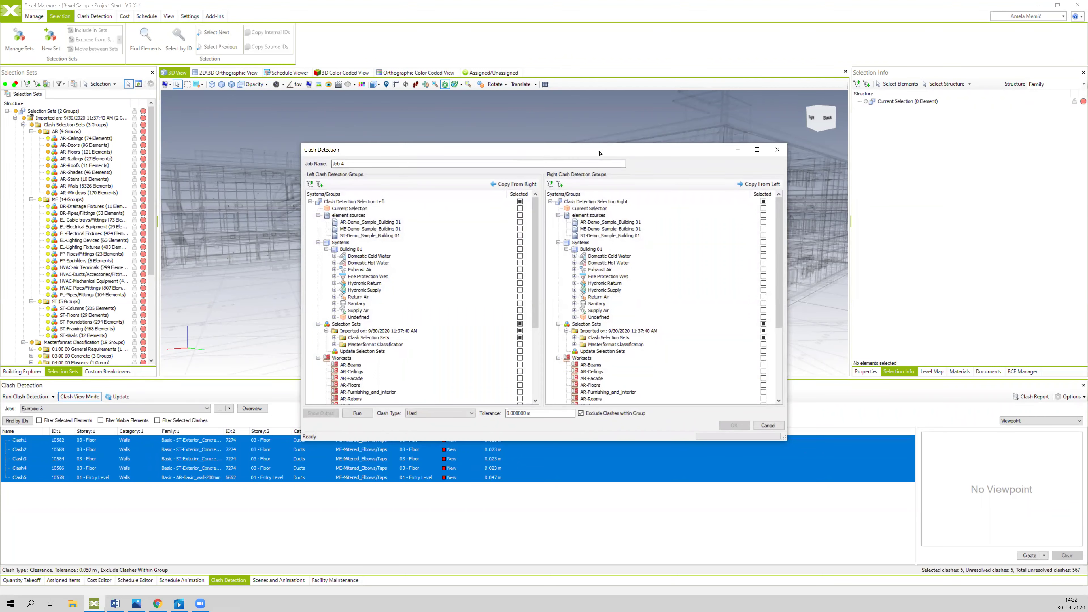
left_click(368, 165)
key("ctrl+a")
type("E")
Step: Check the AR clash selection set on the left side
scroll(368, 296, "down", 2)
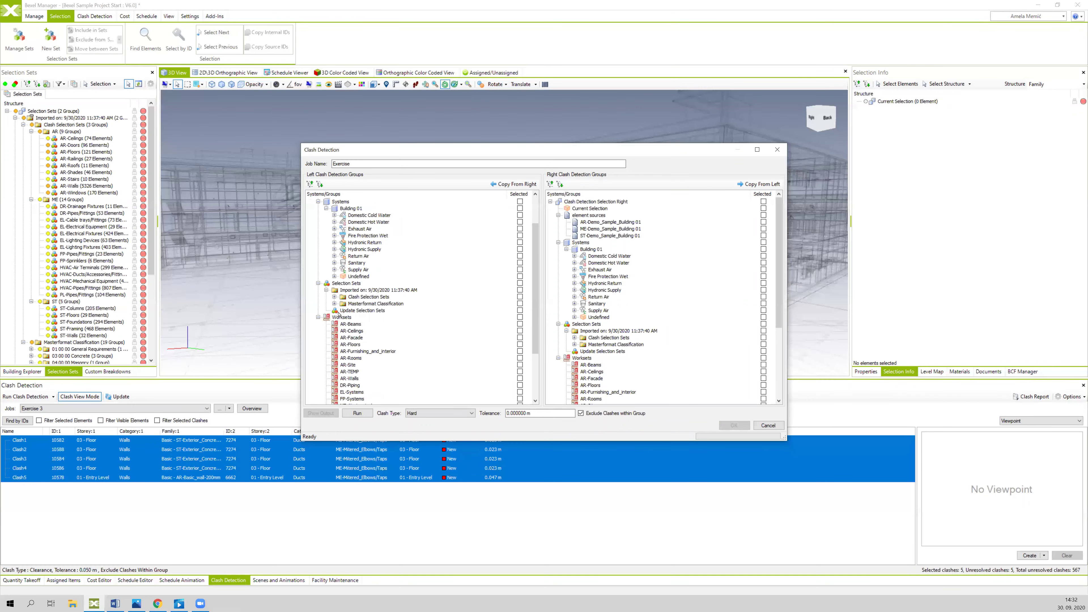
left_click(334, 297)
left_click(359, 304)
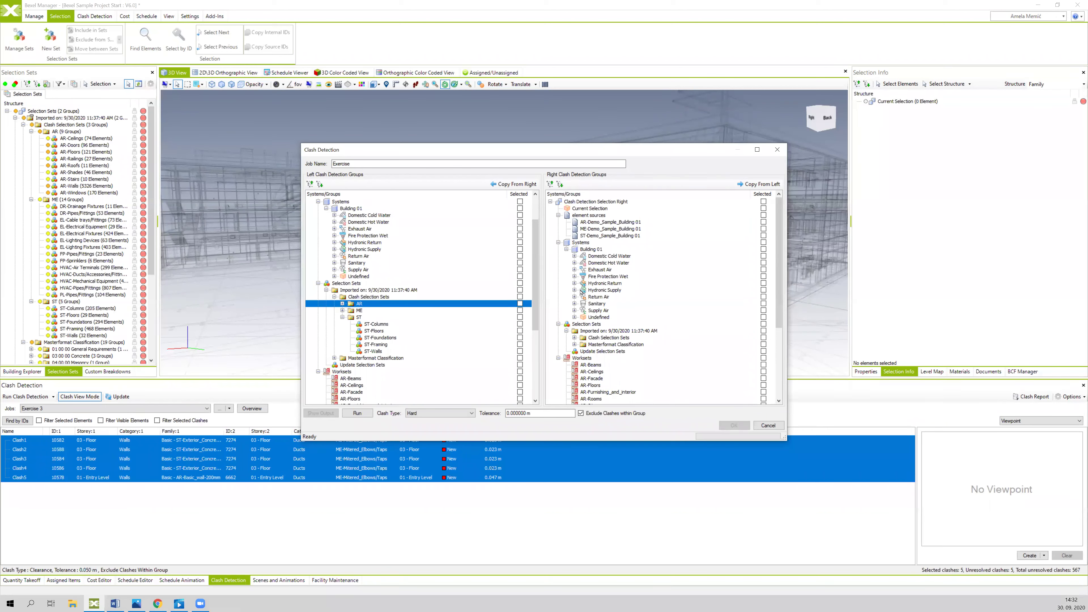
scroll(581, 293, "down", 3)
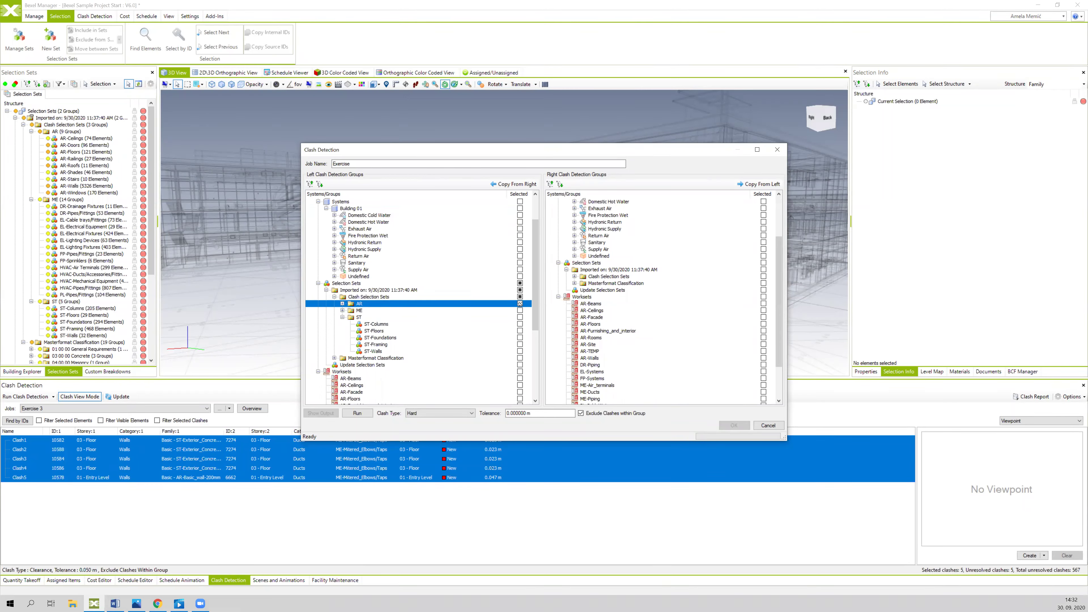
double_click(371, 303)
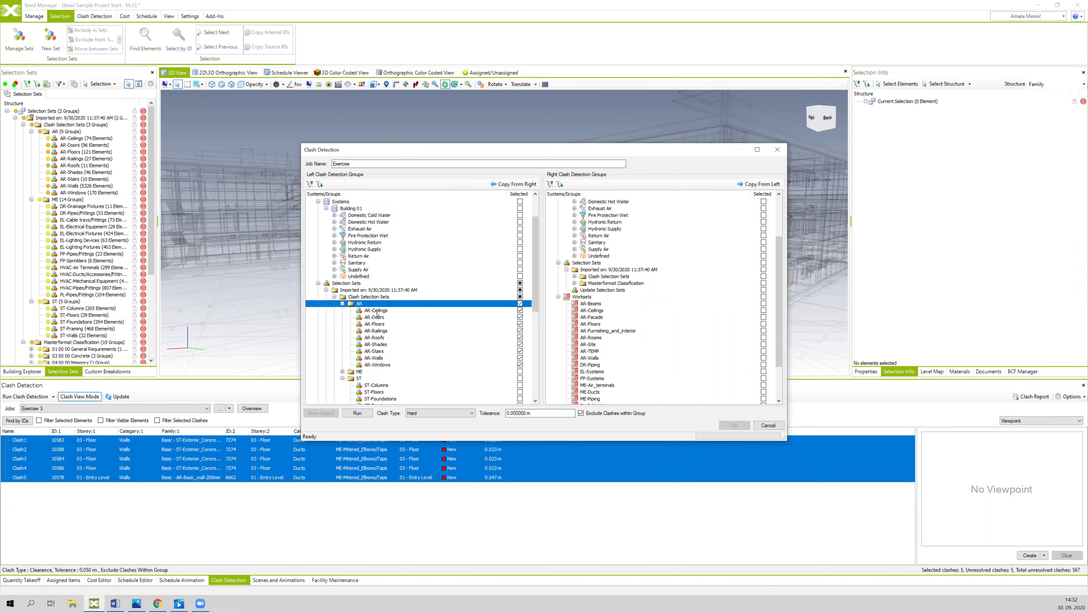
Step: Check the AR clash selection set on the right side as well
left_click(575, 276)
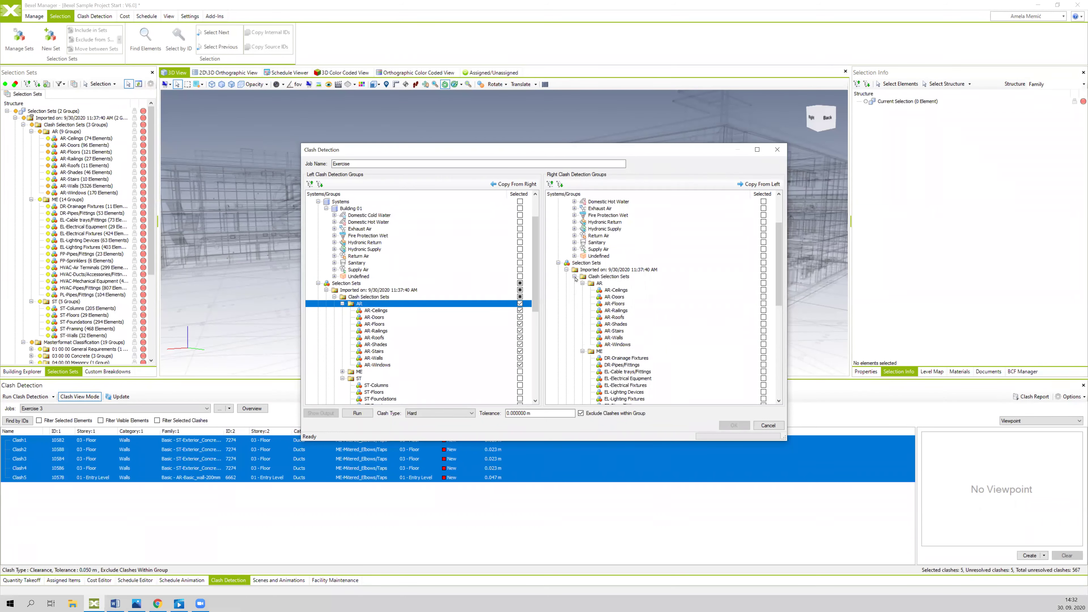
left_click(596, 283)
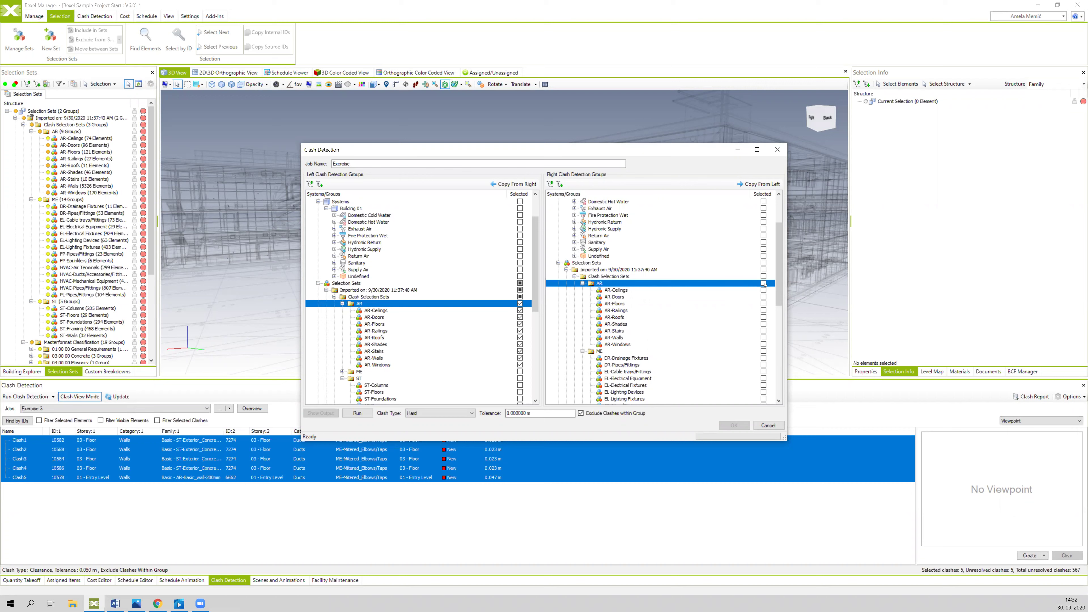
scroll(697, 287, "up", 1)
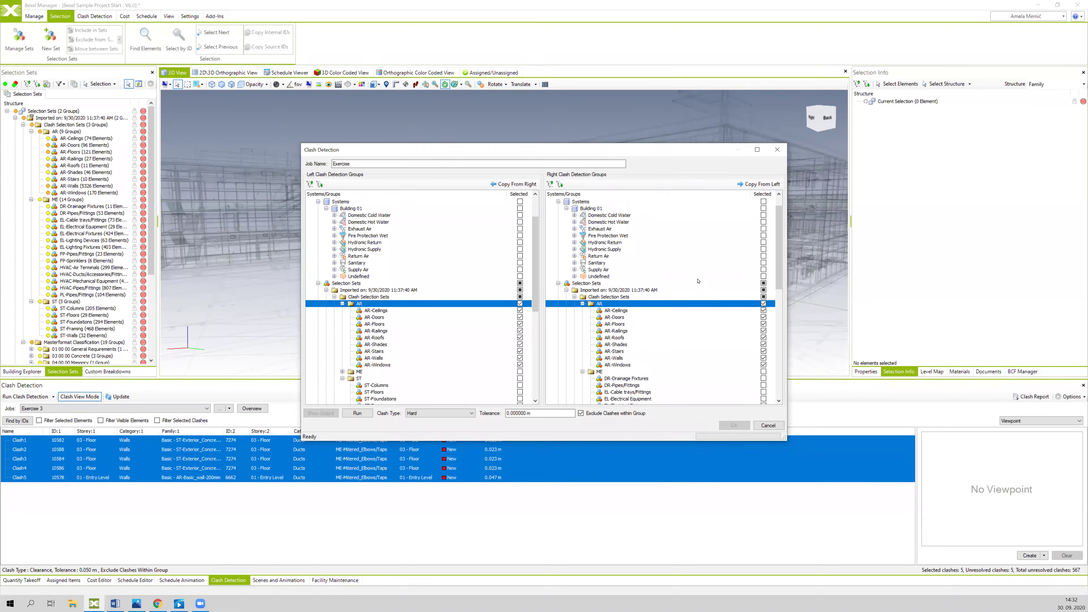
scroll(697, 284, "down", 12)
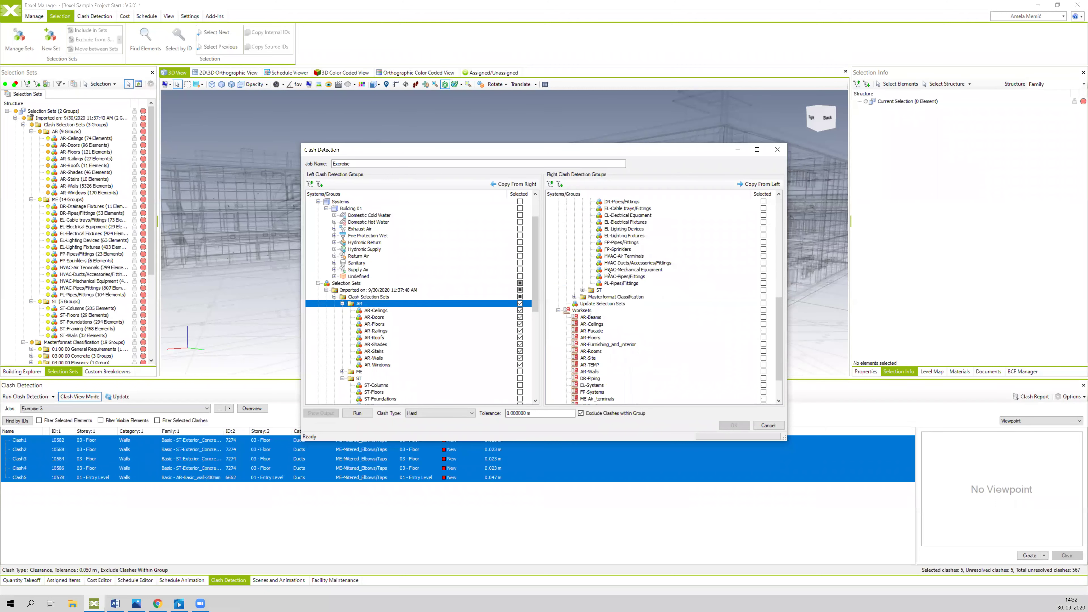
scroll(425, 241, "down", 8)
scroll(428, 244, "up", 6)
scroll(428, 244, "up", 2)
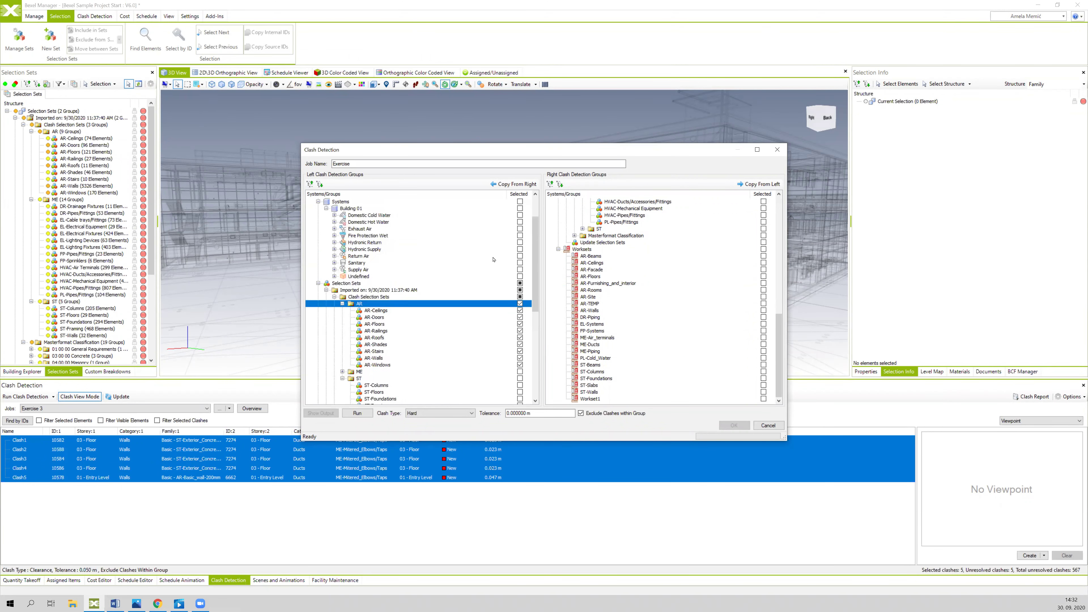
scroll(632, 280, "up", 10)
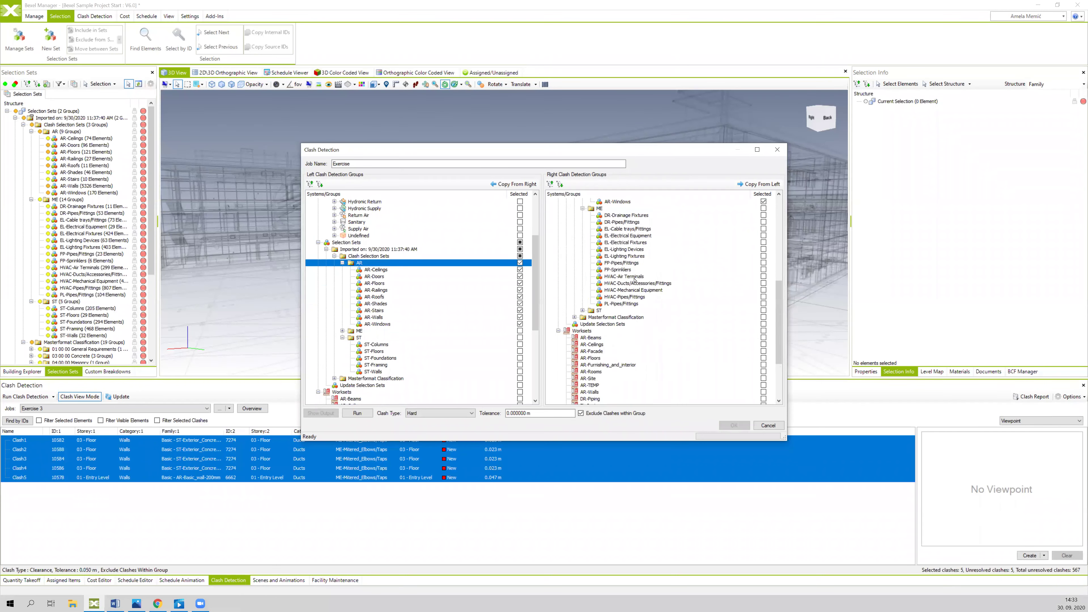
scroll(635, 280, "up", 1)
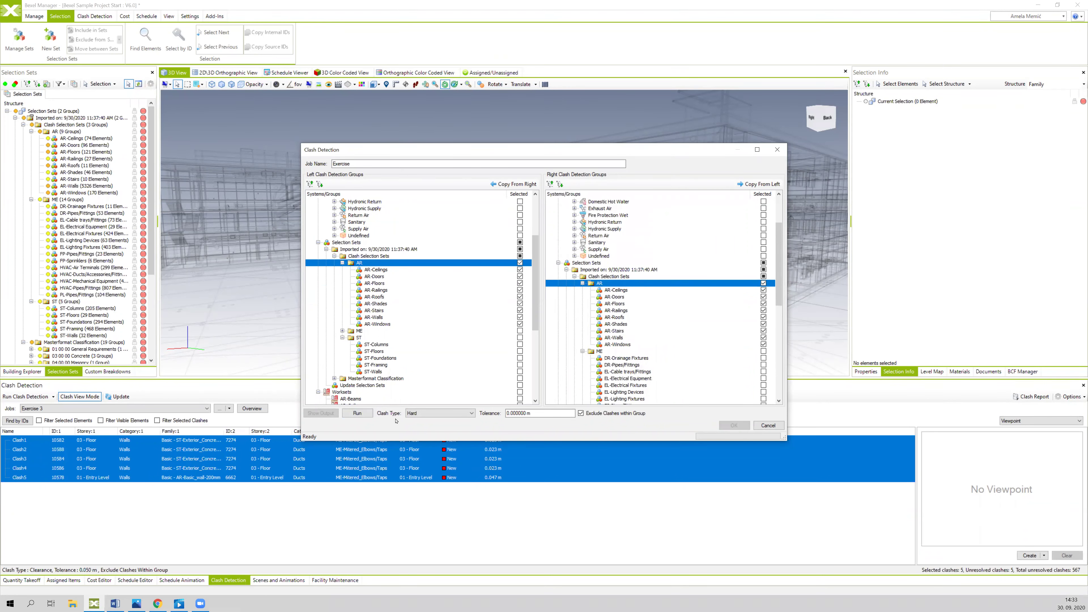
Step: Set Clash Type to Duplicate (Bounds) and run the AR-versus-AR check, finding 4 clashes
left_click(431, 413)
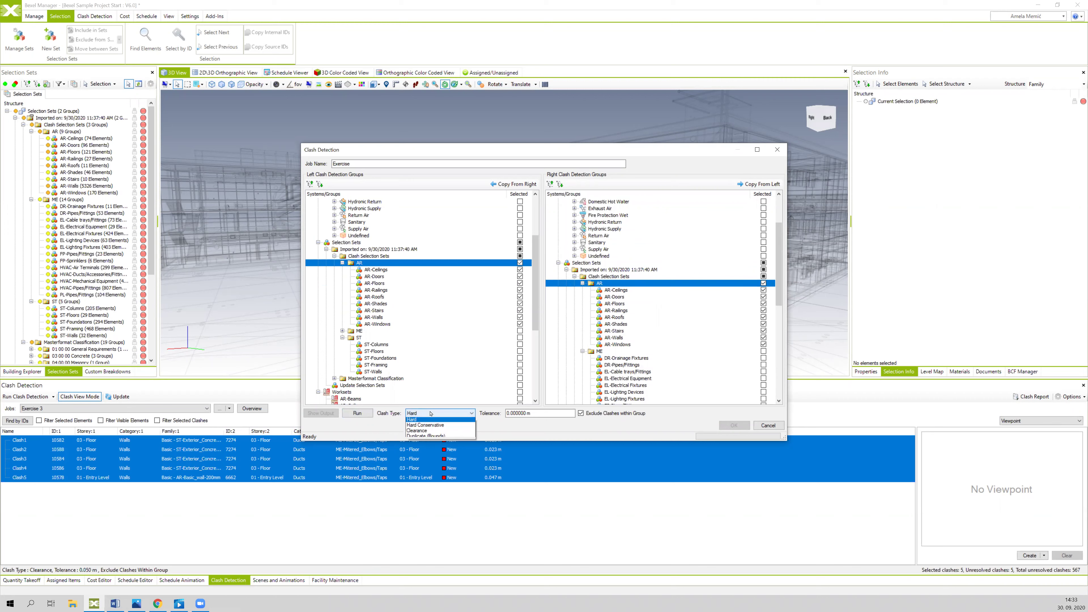
left_click(426, 436)
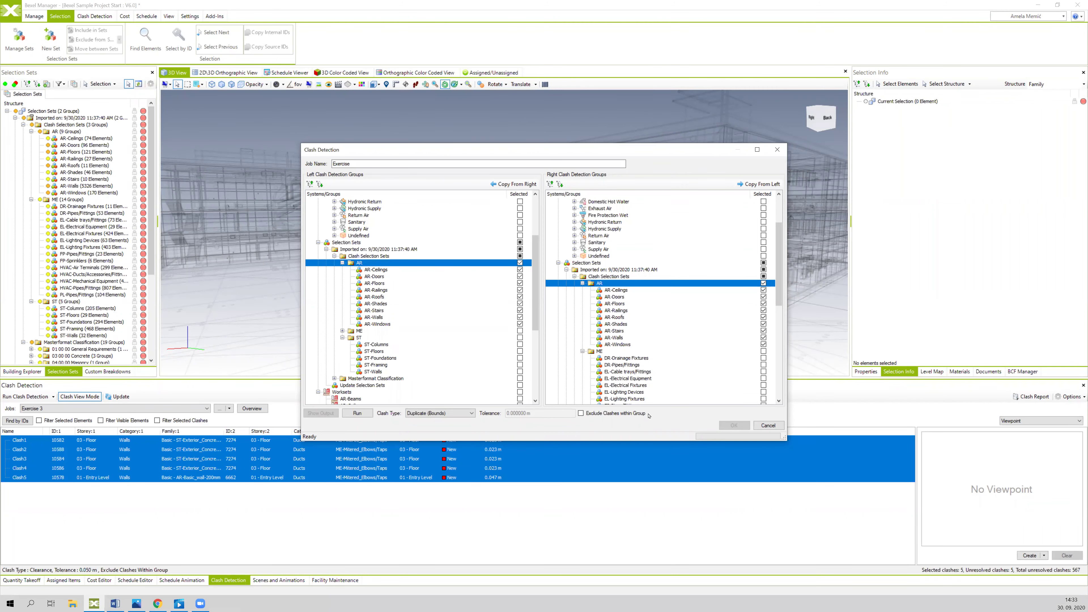
left_click(361, 415)
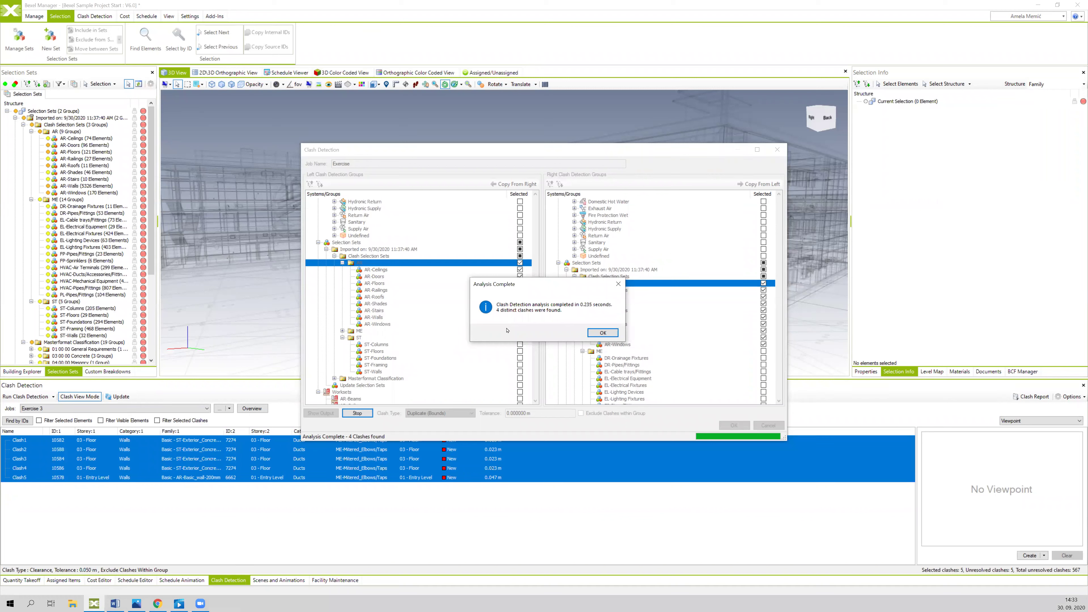
Step: Dismiss the completion message, accept the job, and rename it Exercise 4
left_click(602, 333)
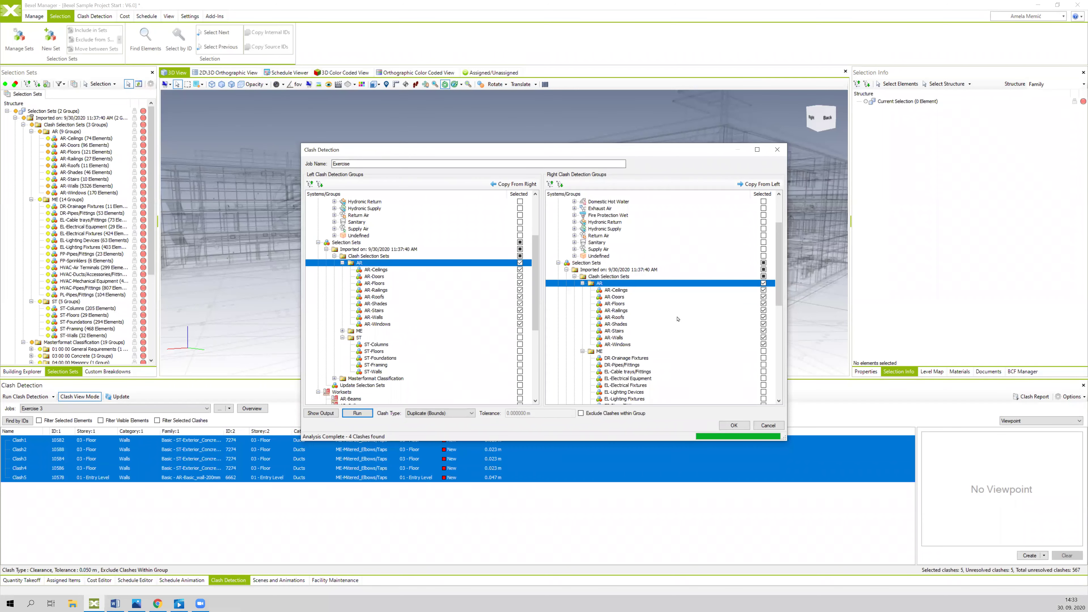
left_click(734, 425)
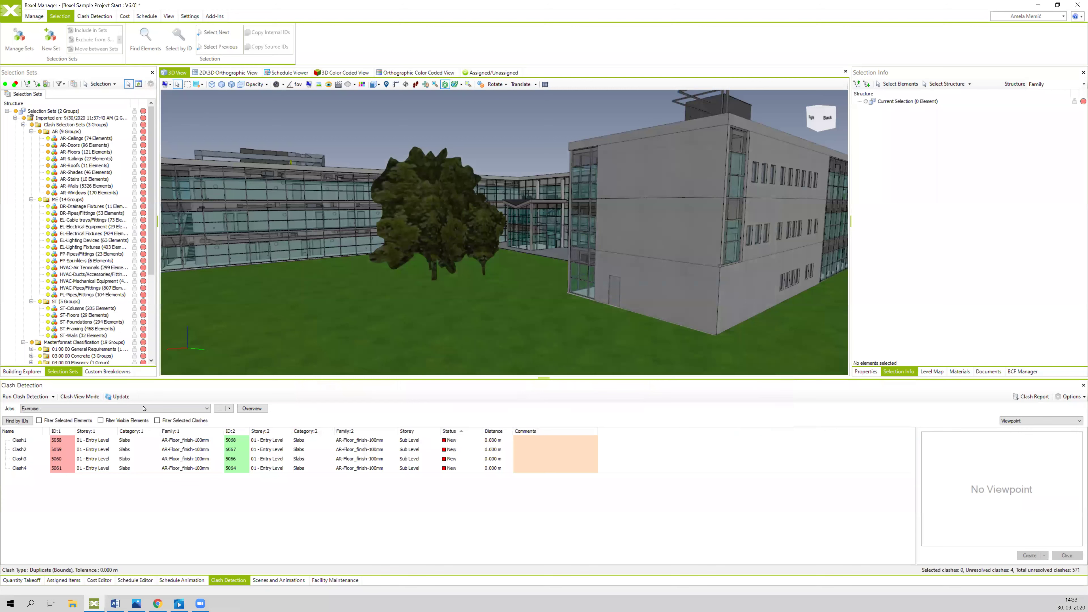
left_click(227, 411)
left_click(206, 431)
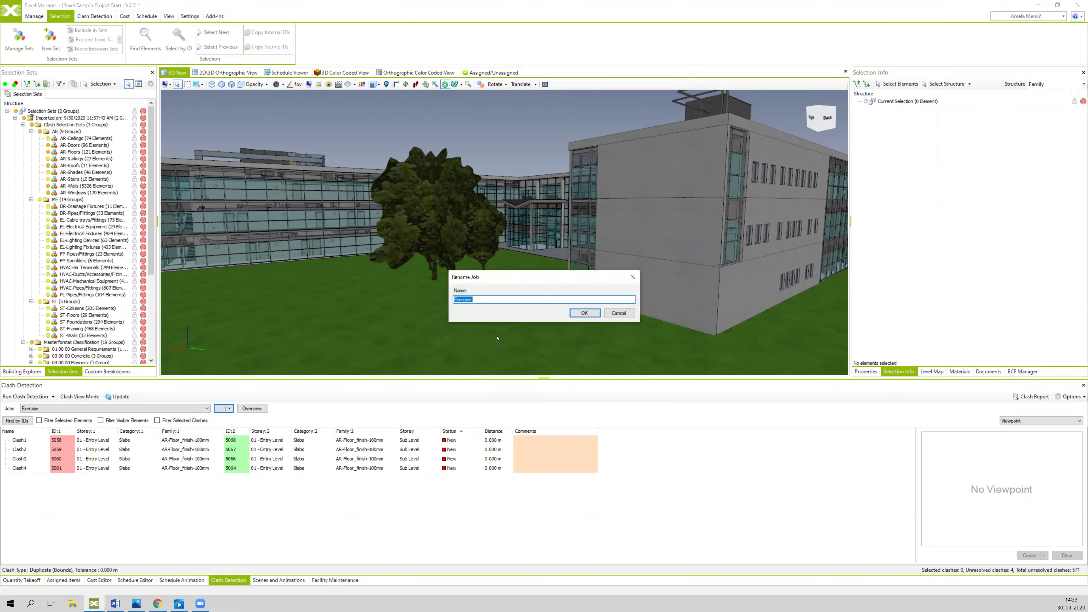
left_click(481, 300)
left_click(574, 315)
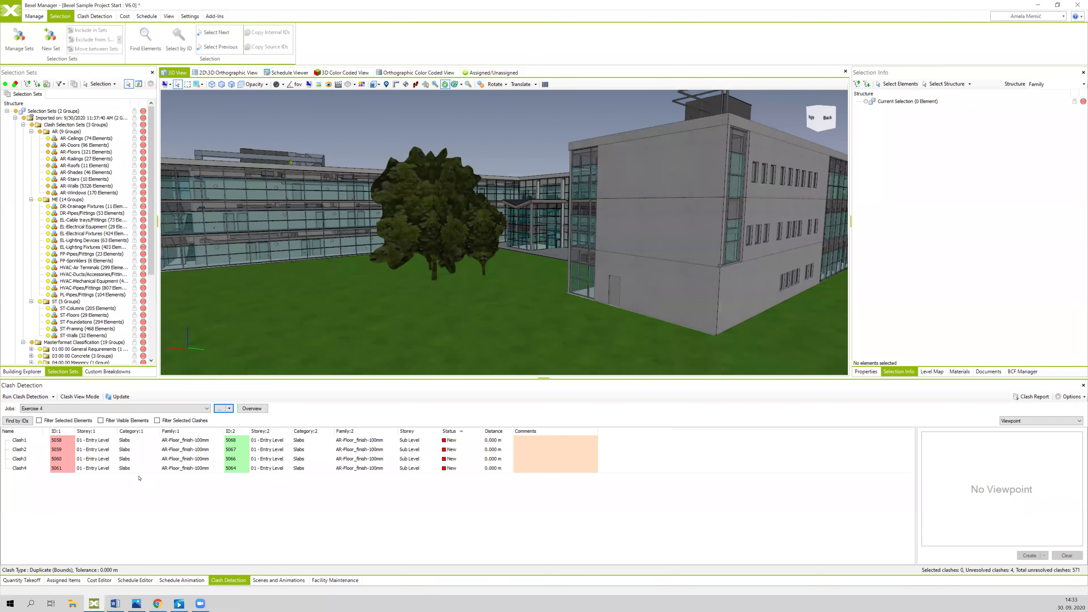
Step: Select clashes Clash1 through Clash4 in the results list
left_click(79, 441)
left_click(83, 449, "ctrl")
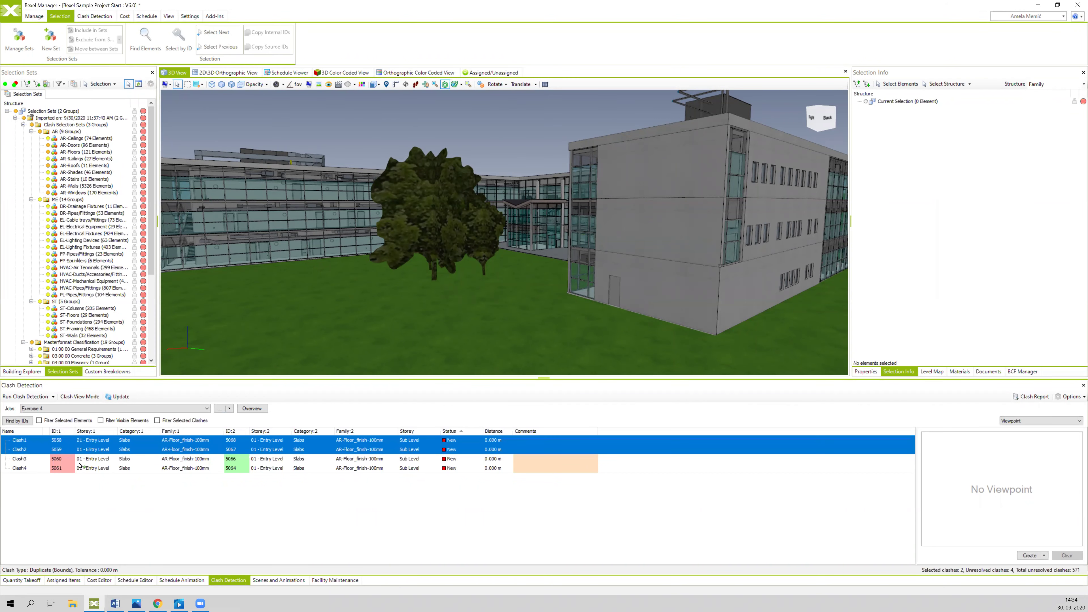
left_click(81, 470, "shift")
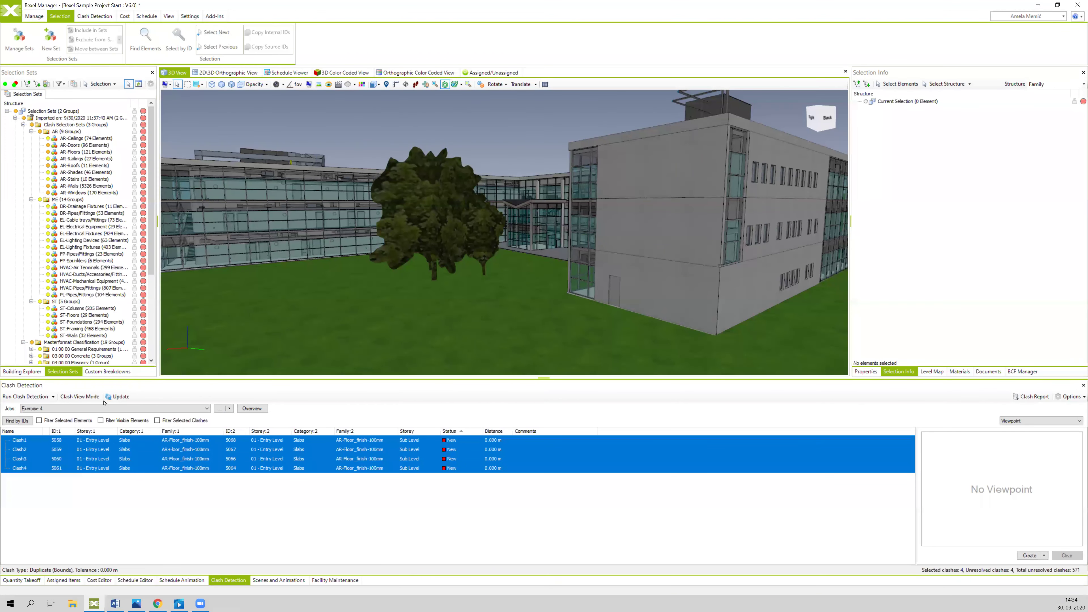
Step: Turn on Clash View Mode and select all elements of the four clashes
left_click(80, 397)
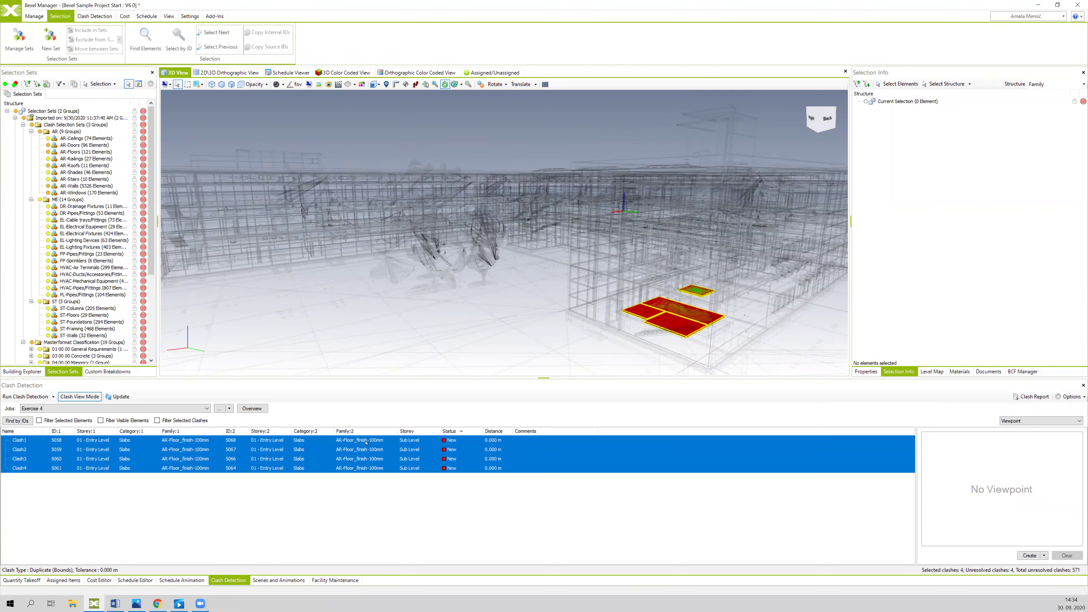
left_click(458, 430)
right_click(392, 443)
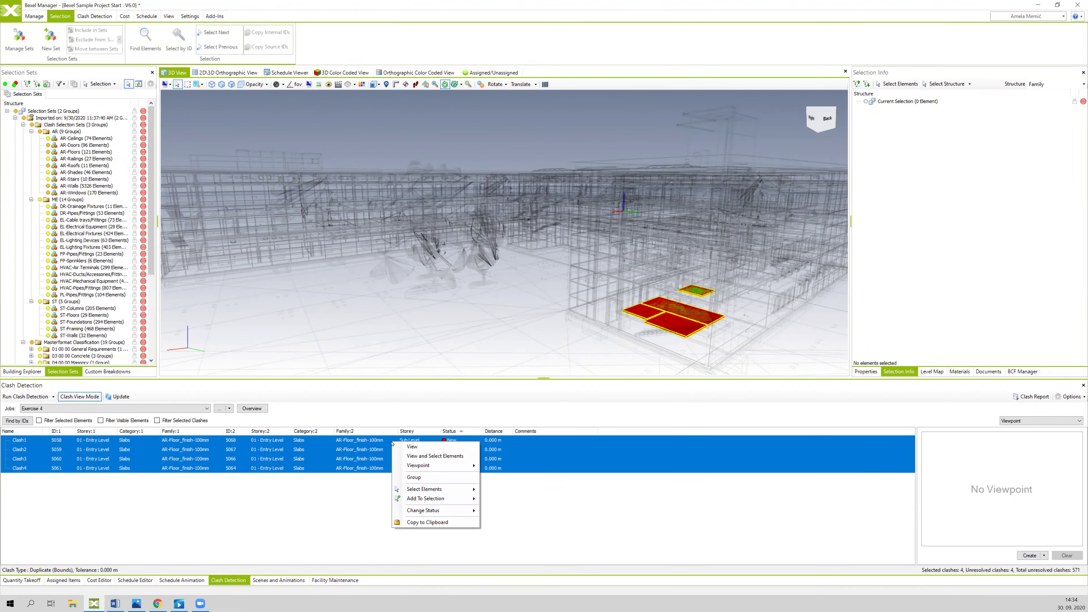
mouse_move(417, 491)
left_click(488, 489)
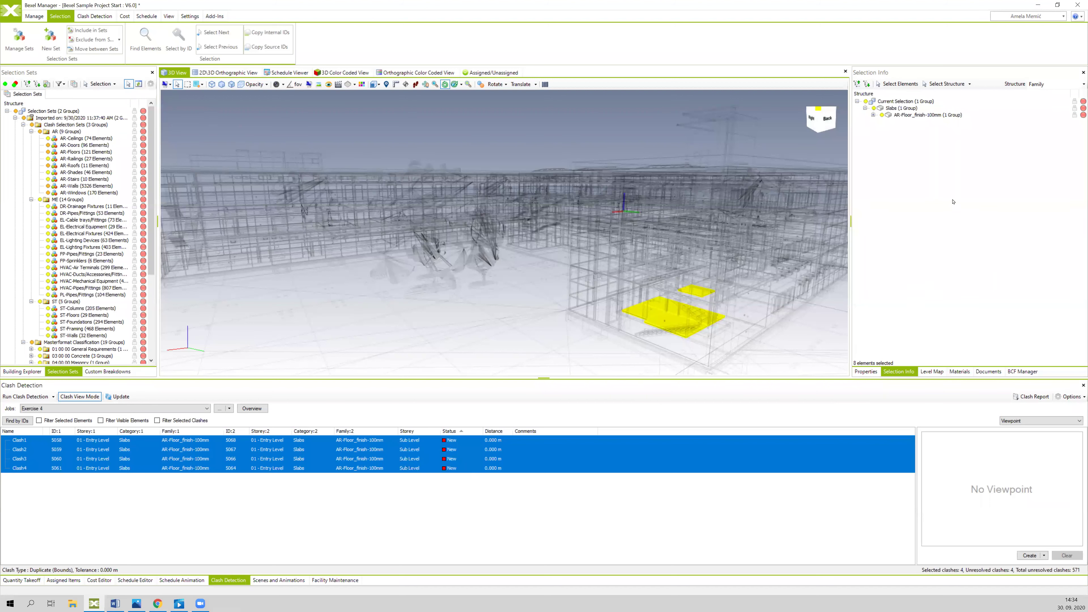
Step: Expand the floor finish group in selection details and open the Manage tab's Documents panel
left_click(873, 115)
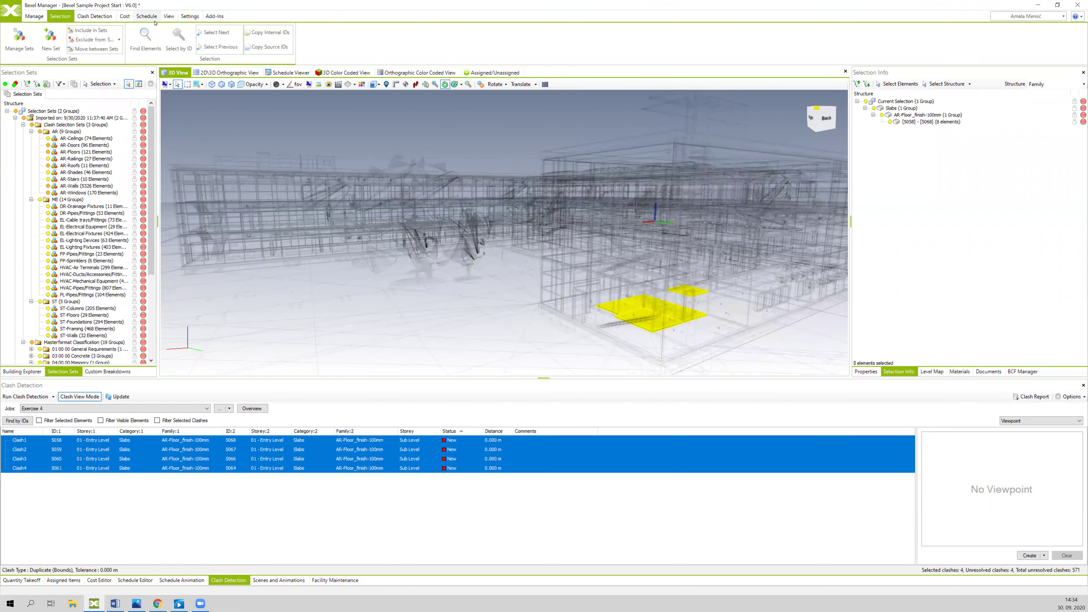
left_click(35, 16)
left_click(448, 43)
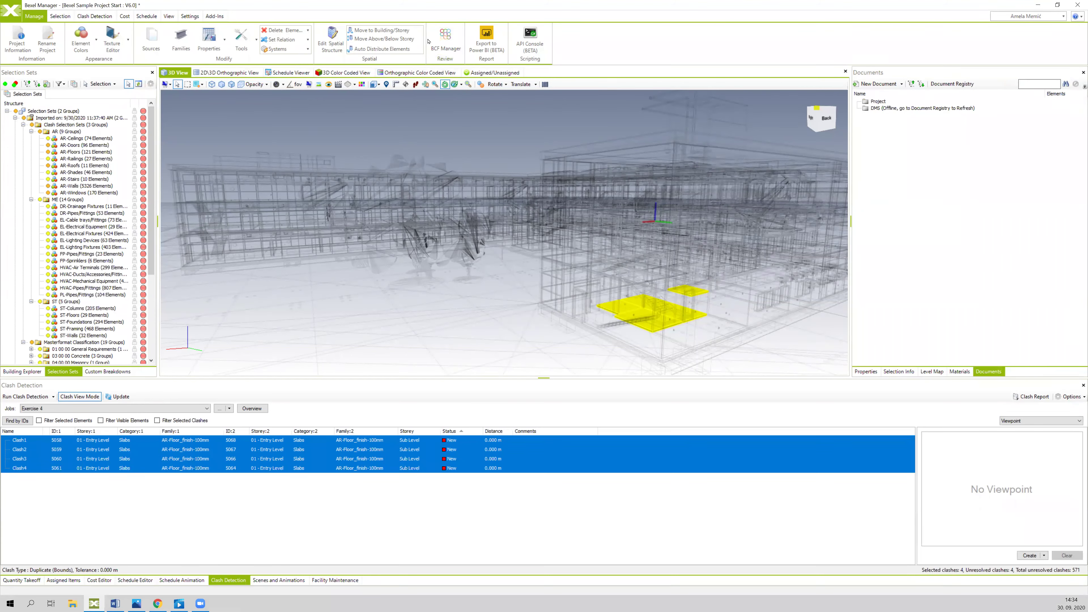
Step: Open BCF Manager, orbit around the clashing slabs, and drag the four clashes into it
left_click(440, 38)
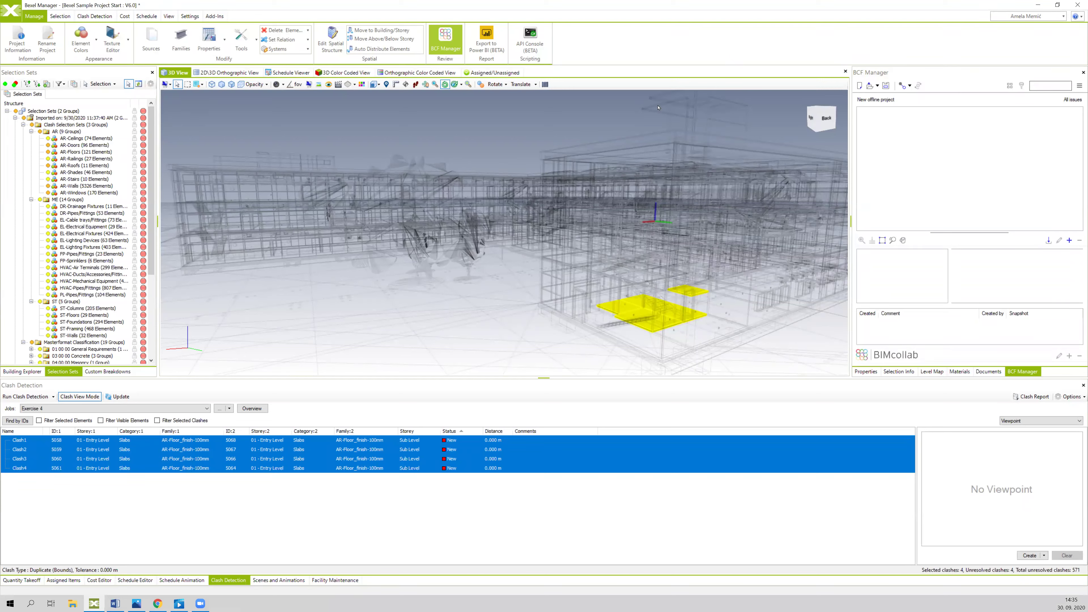
left_click_drag(599, 128, 609, 123)
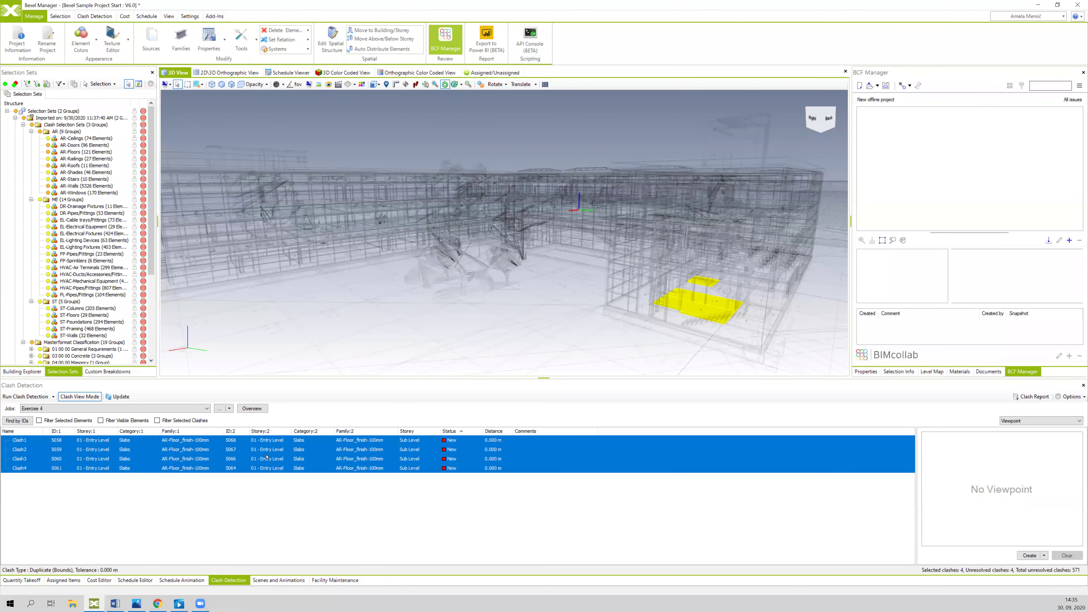
left_click_drag(510, 159, 432, 124)
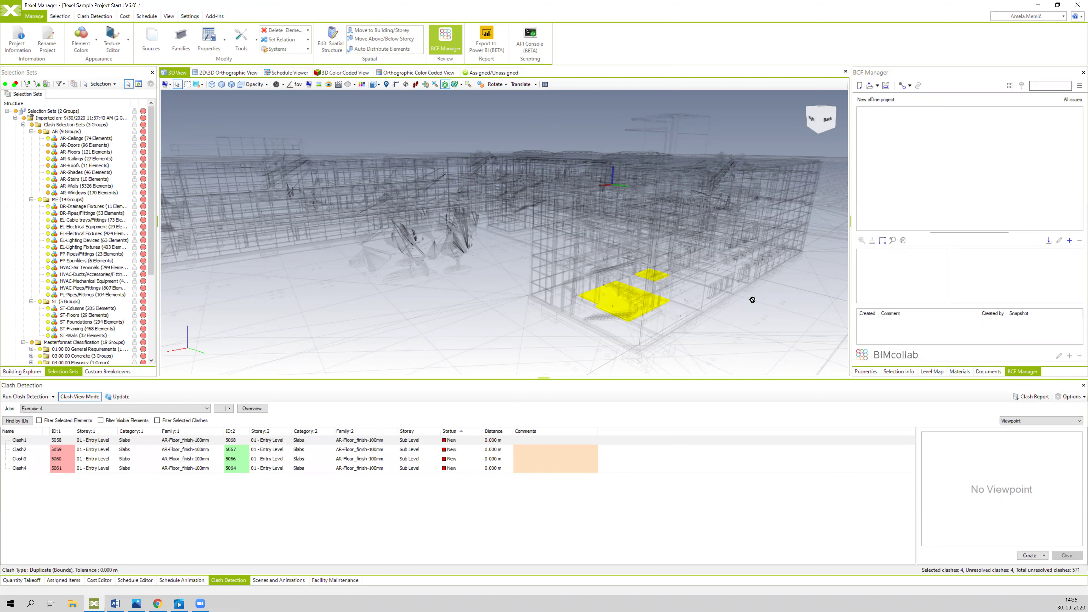
left_click_drag(928, 178, 928, 177)
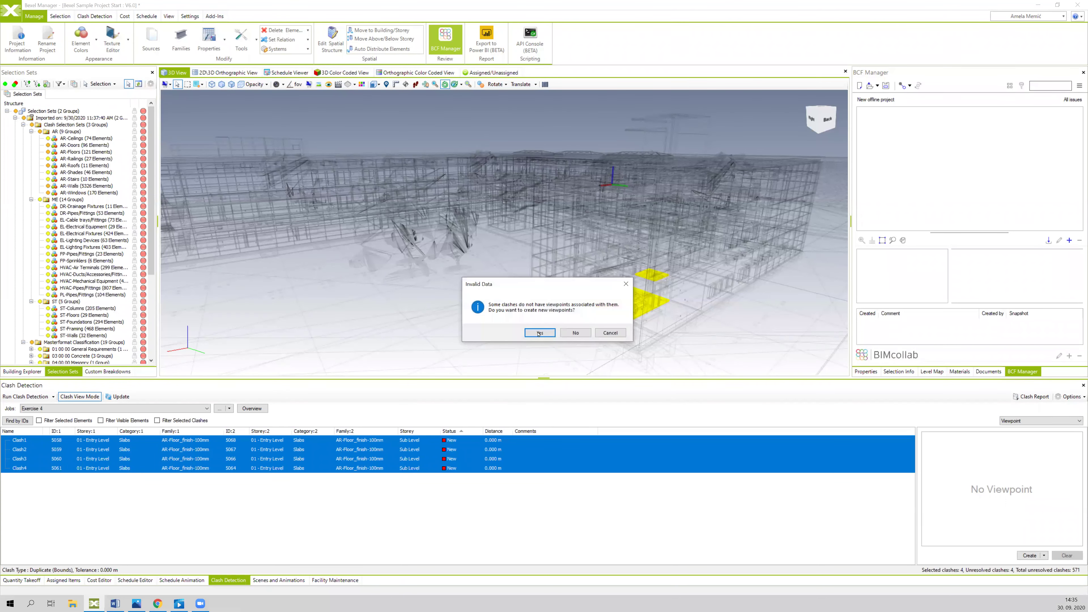
Step: Confirm viewpoint creation so Clash1–Clash4 become BCF issues, then view the model from the right
left_click(540, 333)
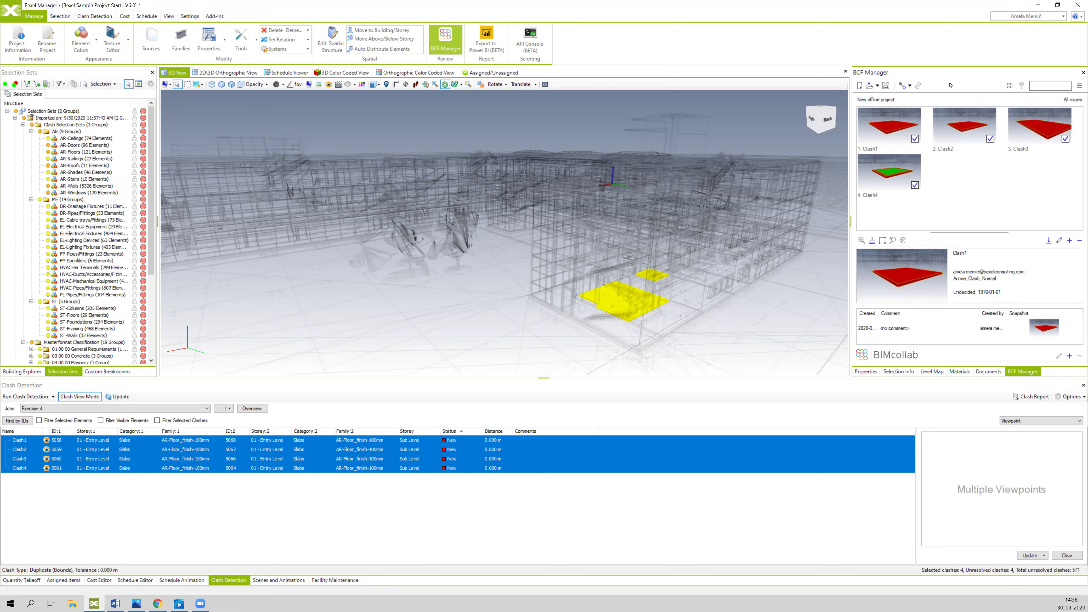
left_click(811, 119)
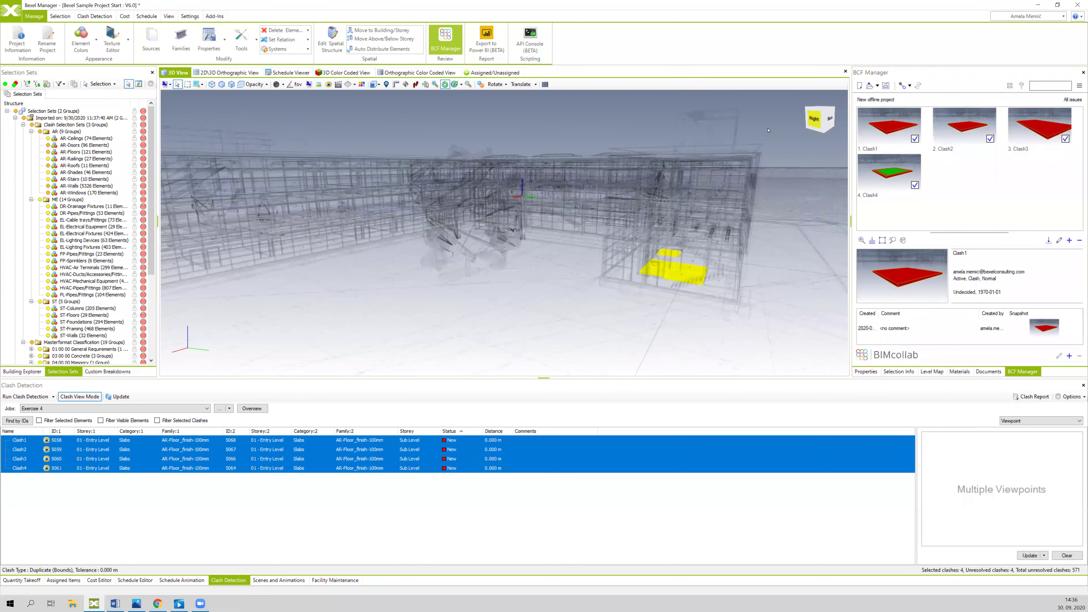
left_click_drag(736, 130, 500, 124)
left_click_drag(687, 122, 582, 123)
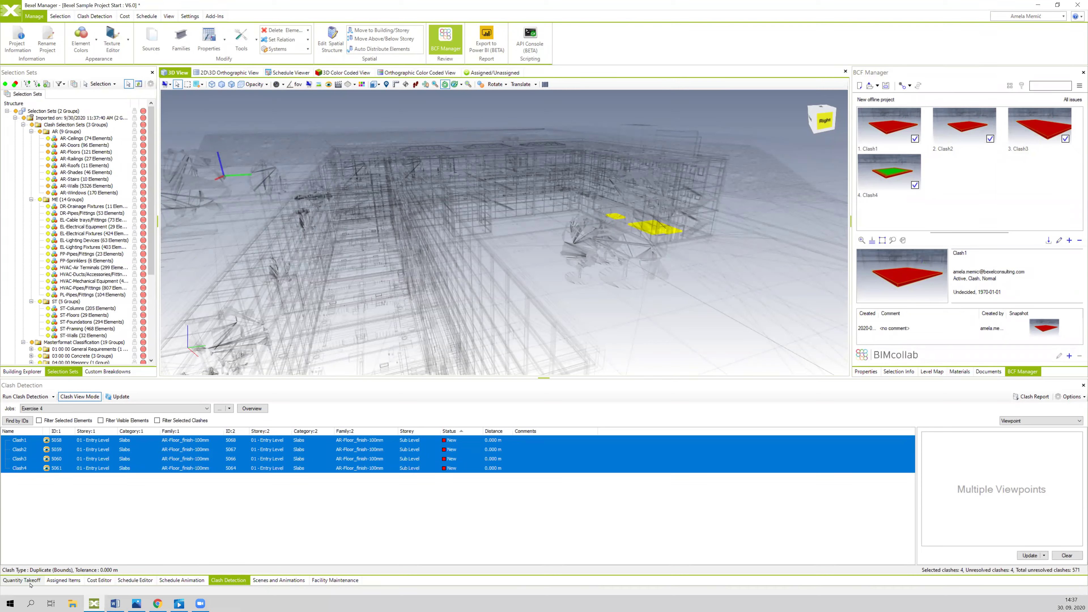
Step: Turn off Clash View Mode to show the normal building model
left_click(21, 581)
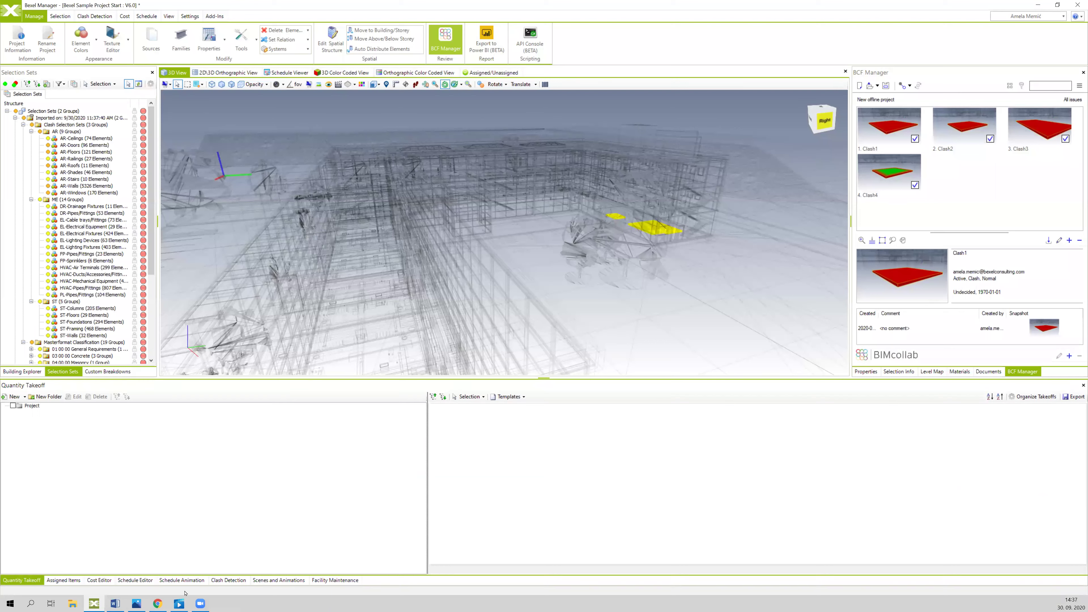
left_click(228, 580)
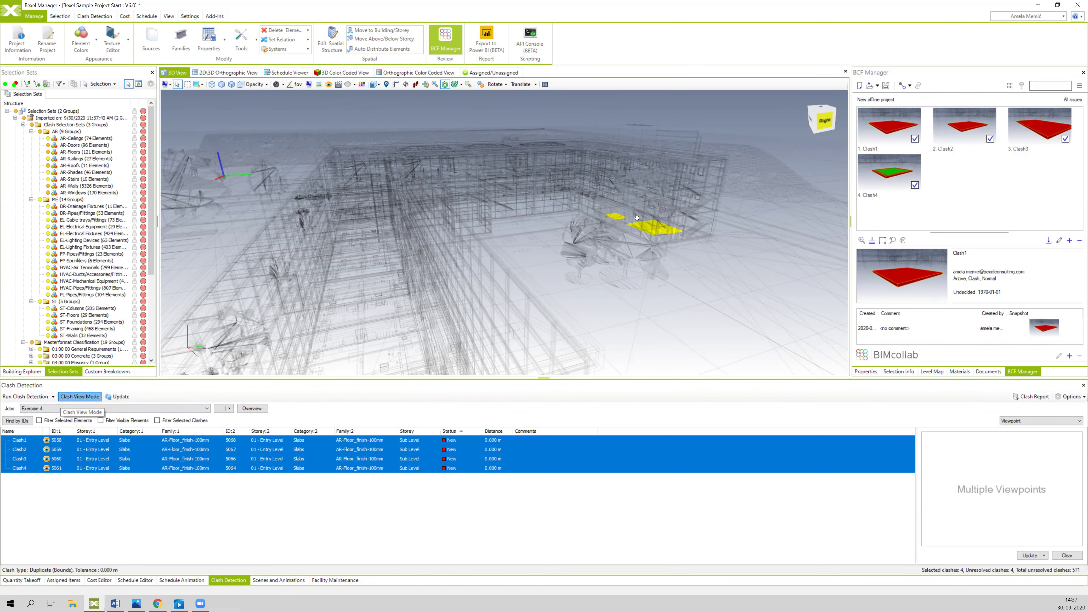
left_click(80, 397)
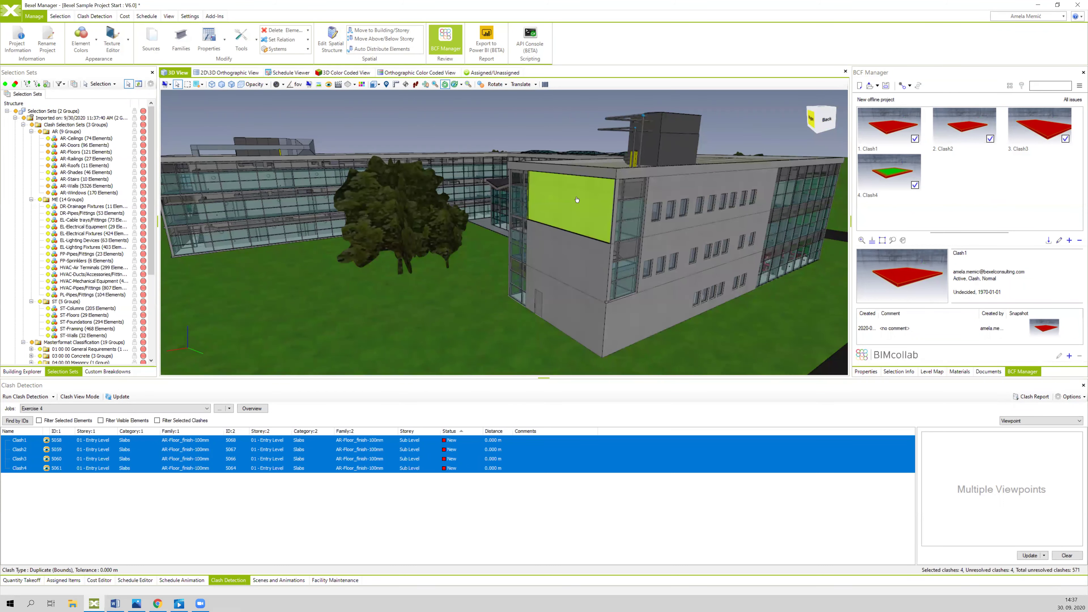
Step: Show the Roof storey in the Level Map and switch the bottom panel to Quantity Takeoff
left_click(866, 371)
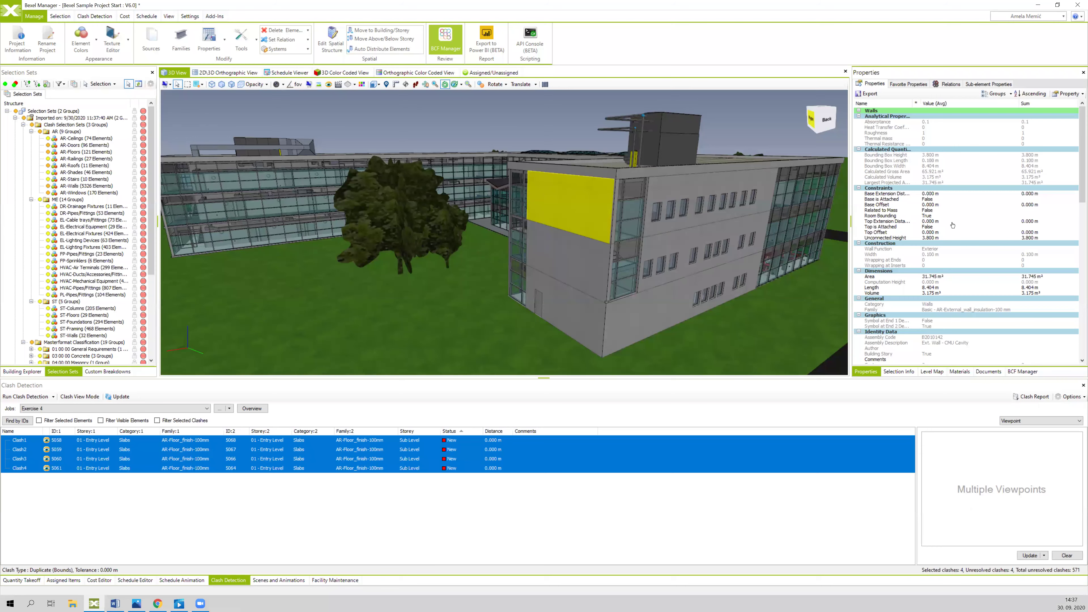
left_click(925, 369)
left_click(986, 83)
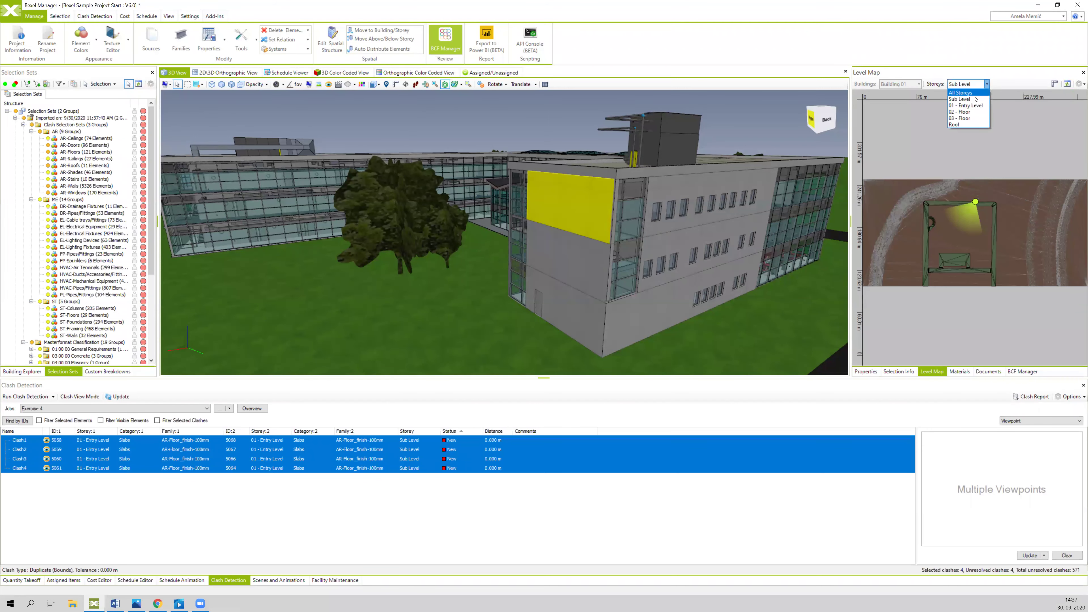
left_click(959, 125)
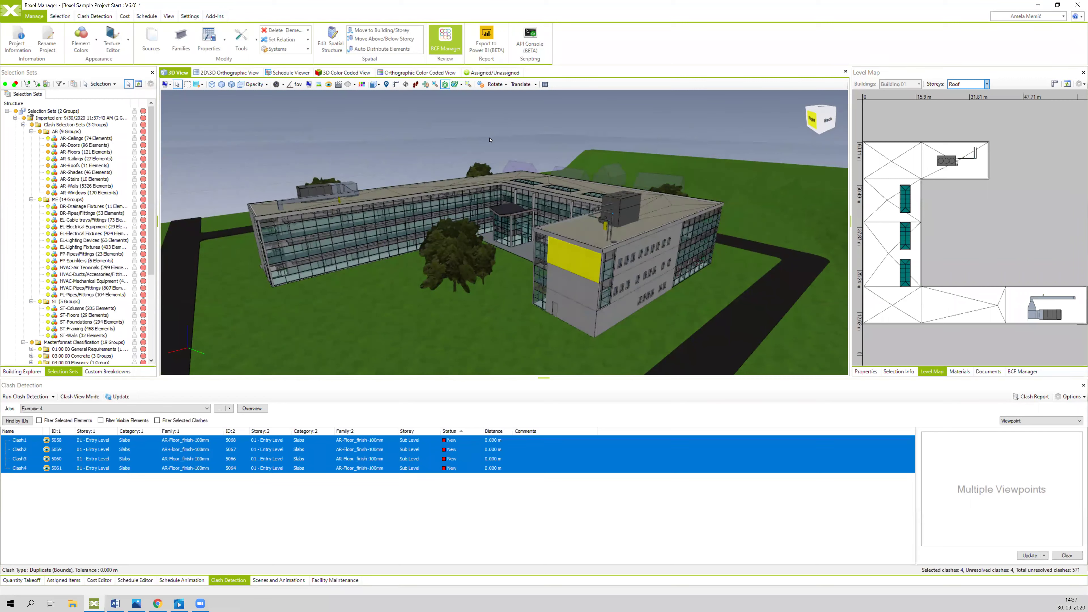
left_click(23, 581)
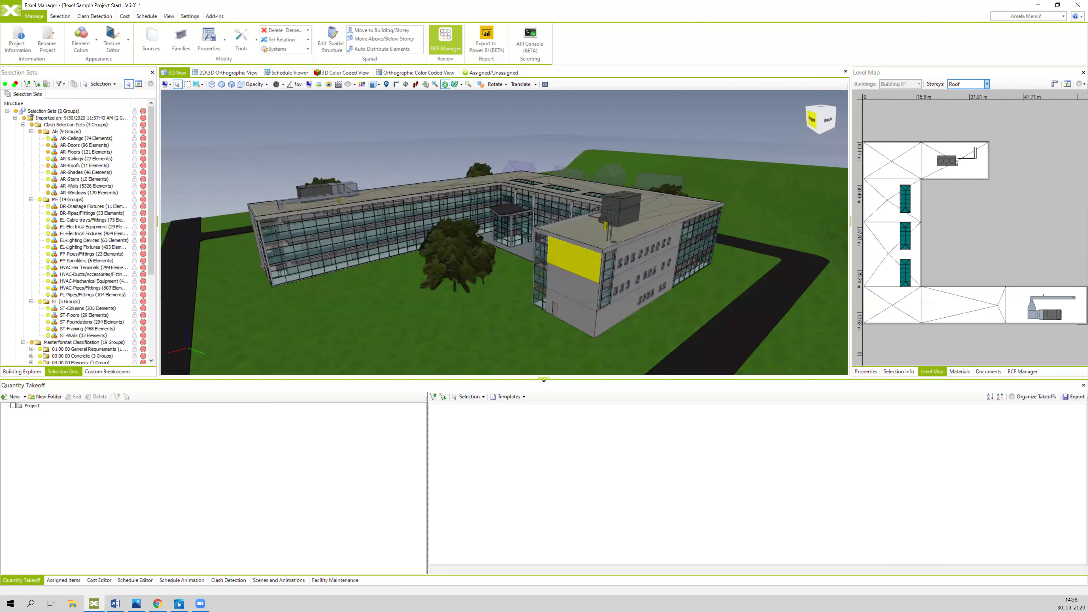
Step: Enlarge the 3D view and switch the left panel from Custom Breakdowns to Building Explorer
left_click_drag(545, 387, 532, 448)
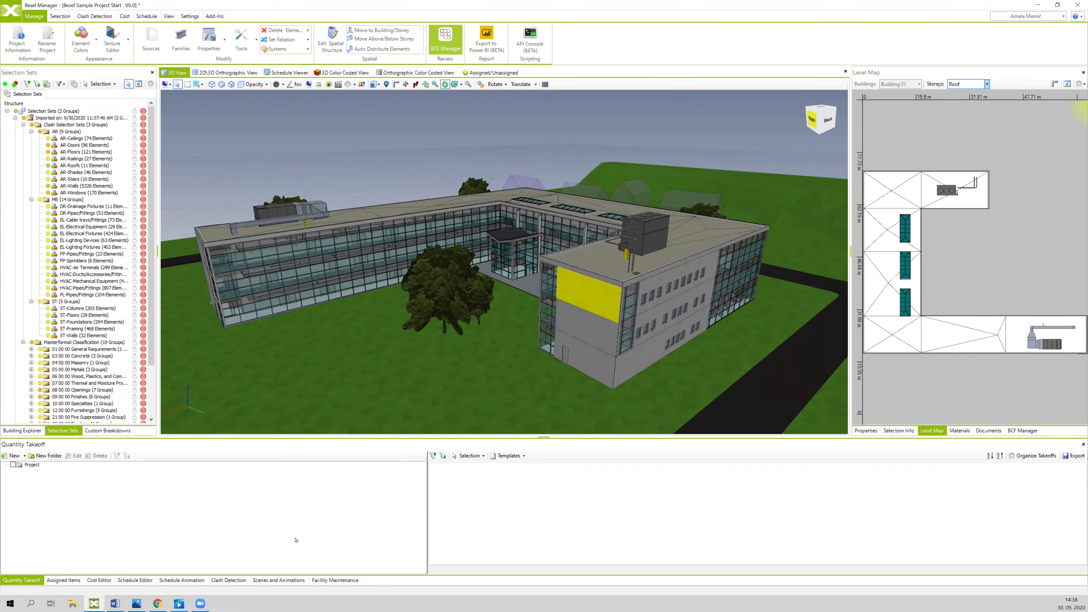
left_click(118, 431)
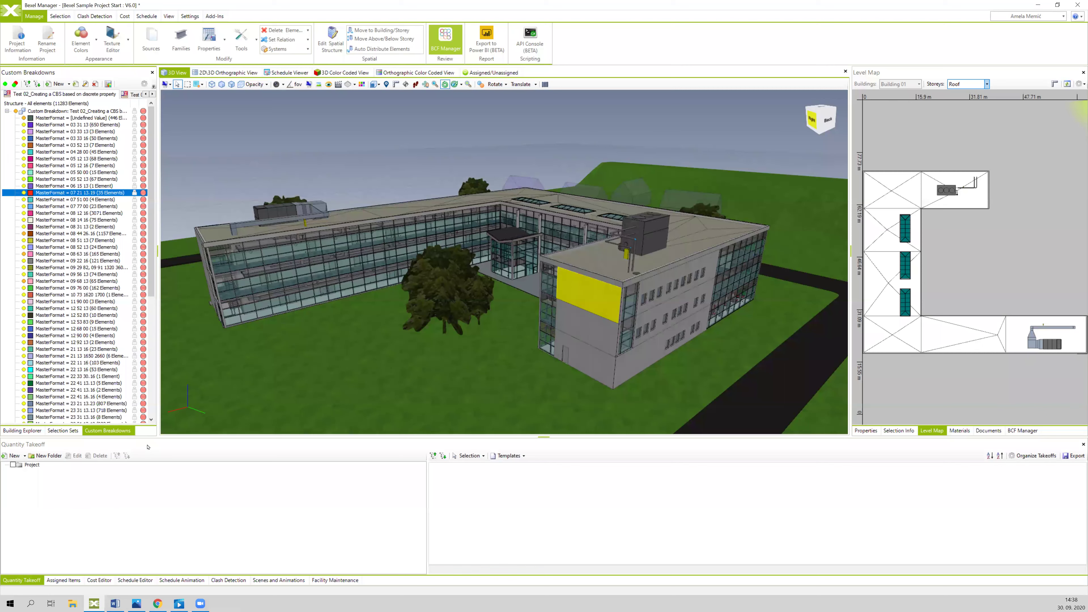
left_click(27, 432)
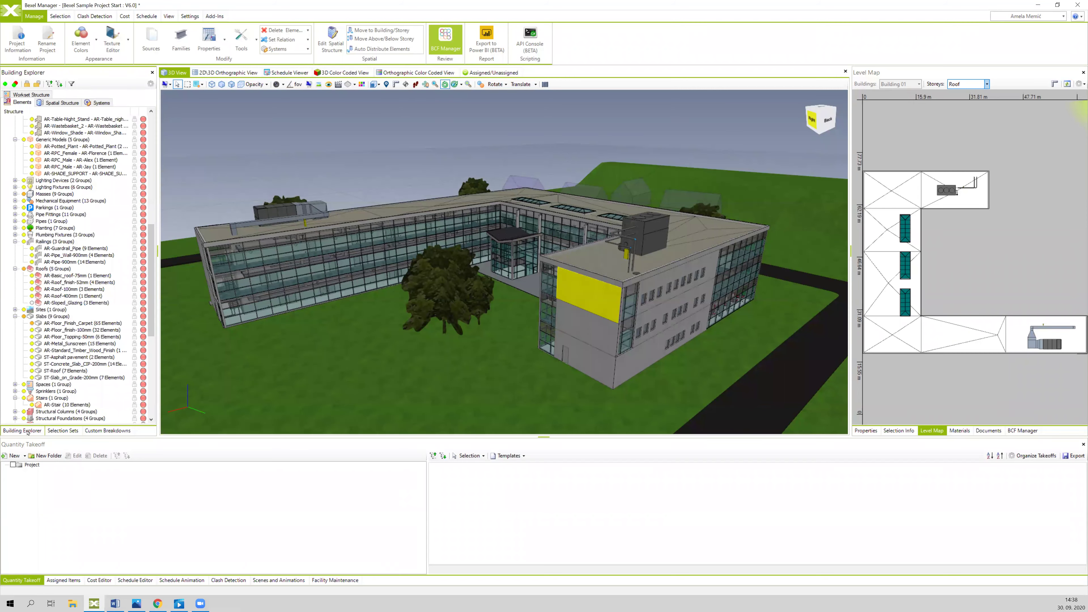
left_click_drag(544, 450, 544, 473)
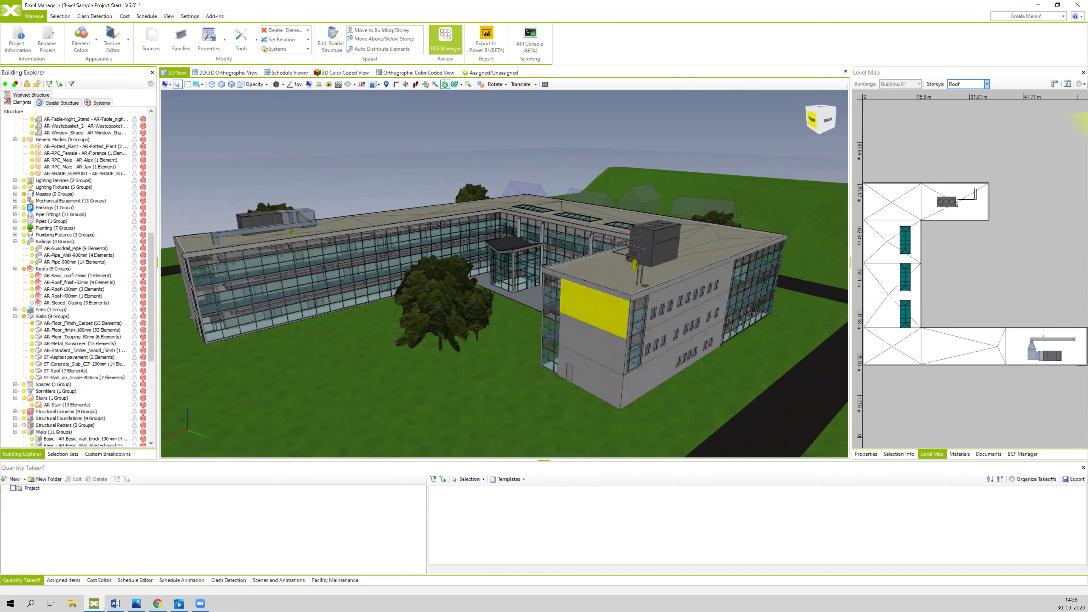
Step: Select the AR-Floor_Finish_Carpet slabs under Slabs and isolate them in the 3D view
left_click(49, 84)
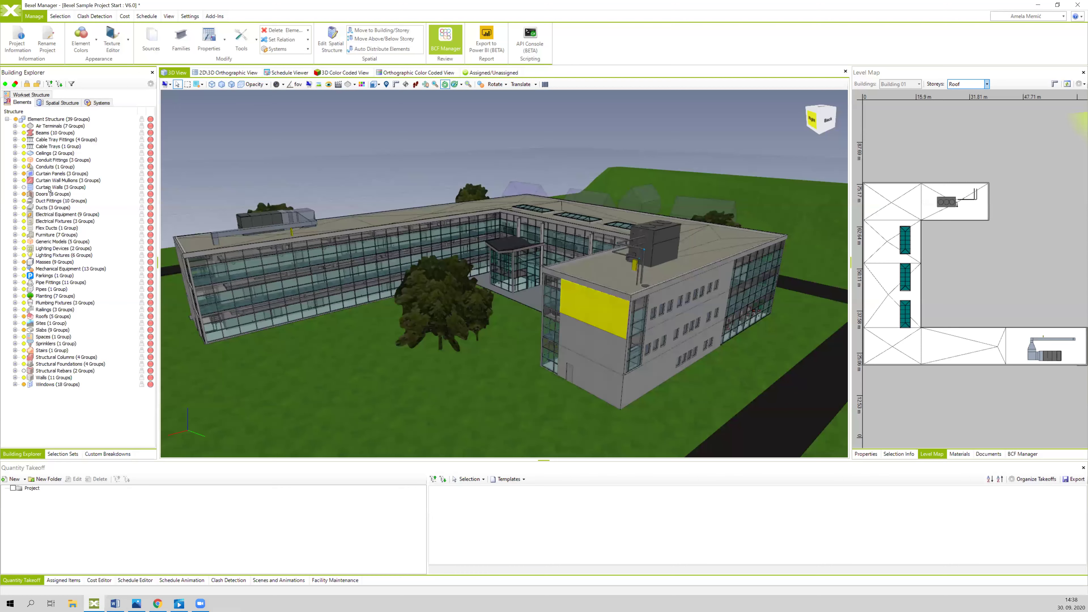
left_click(42, 331)
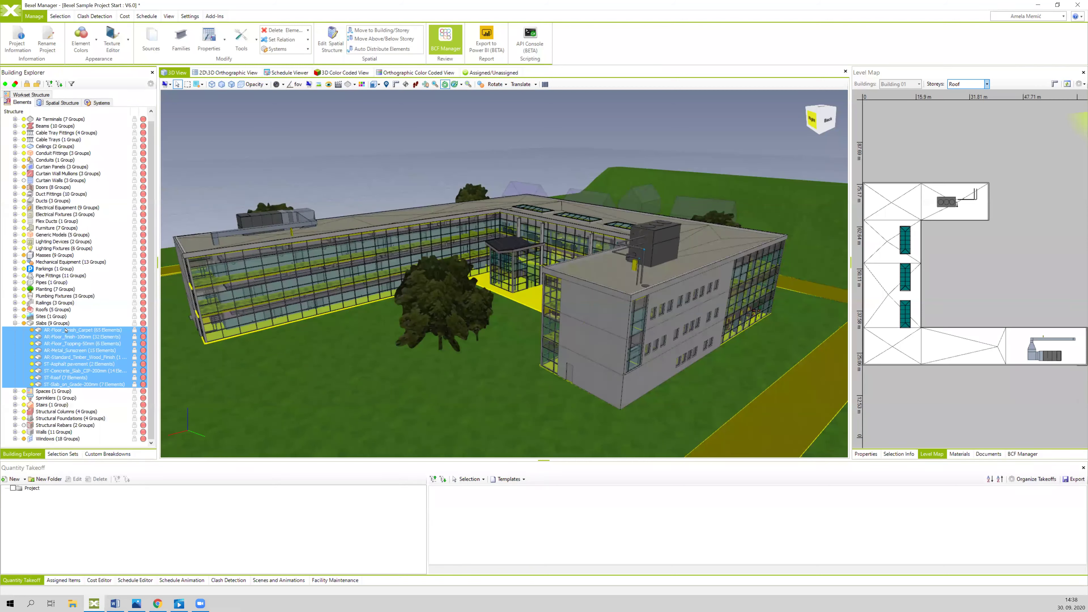
left_click(43, 331)
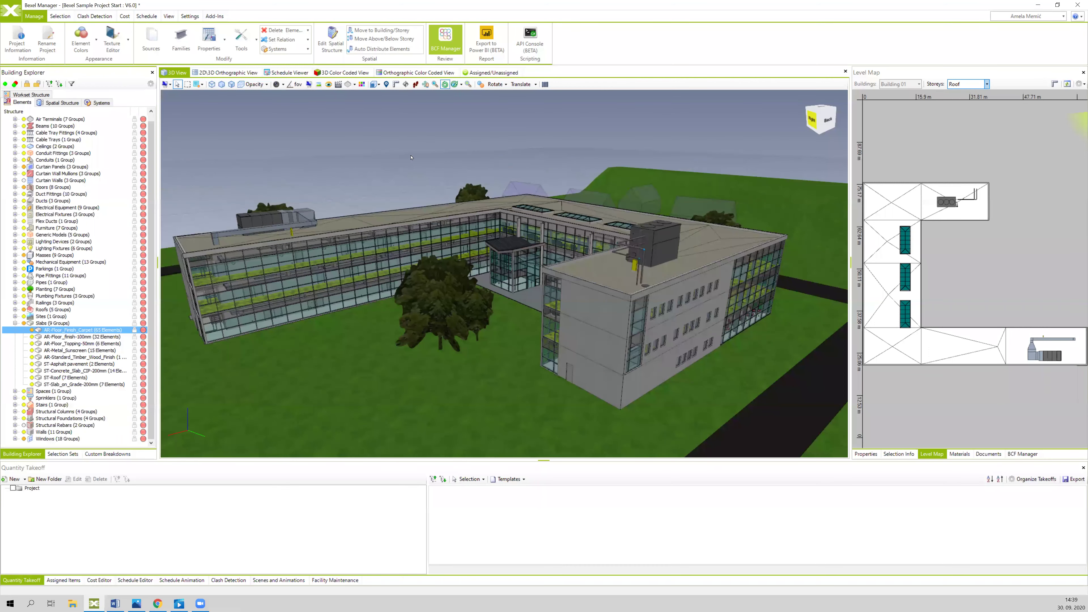
left_click_drag(417, 142, 463, 150)
left_click(66, 331)
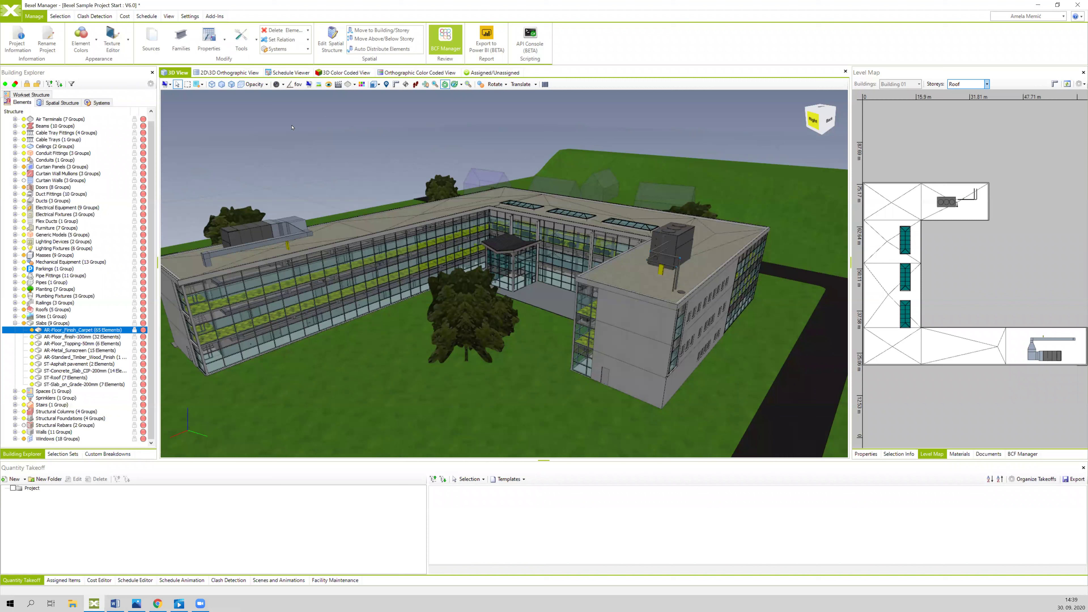
right_click(343, 129)
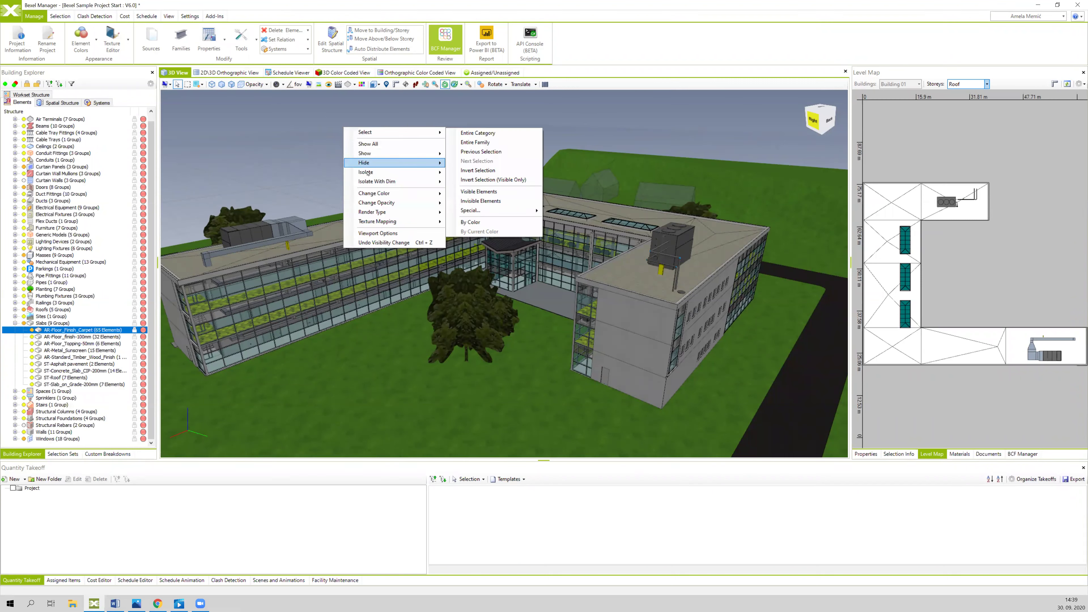
mouse_move(422, 174)
left_click(479, 172)
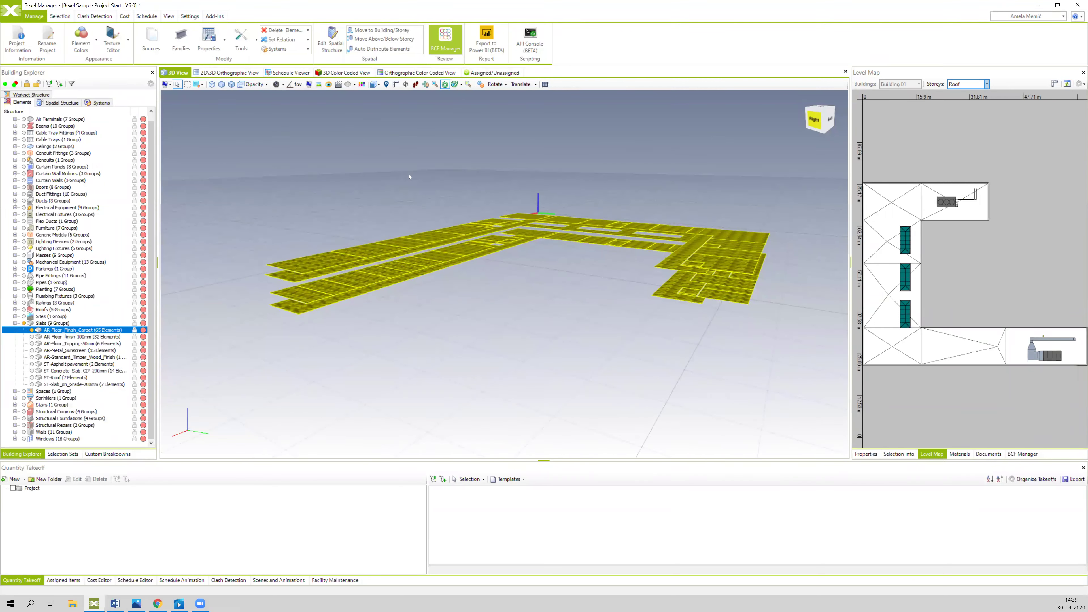
Step: Create a new quantity takeoff from the selected carpet slab elements
left_click(24, 480)
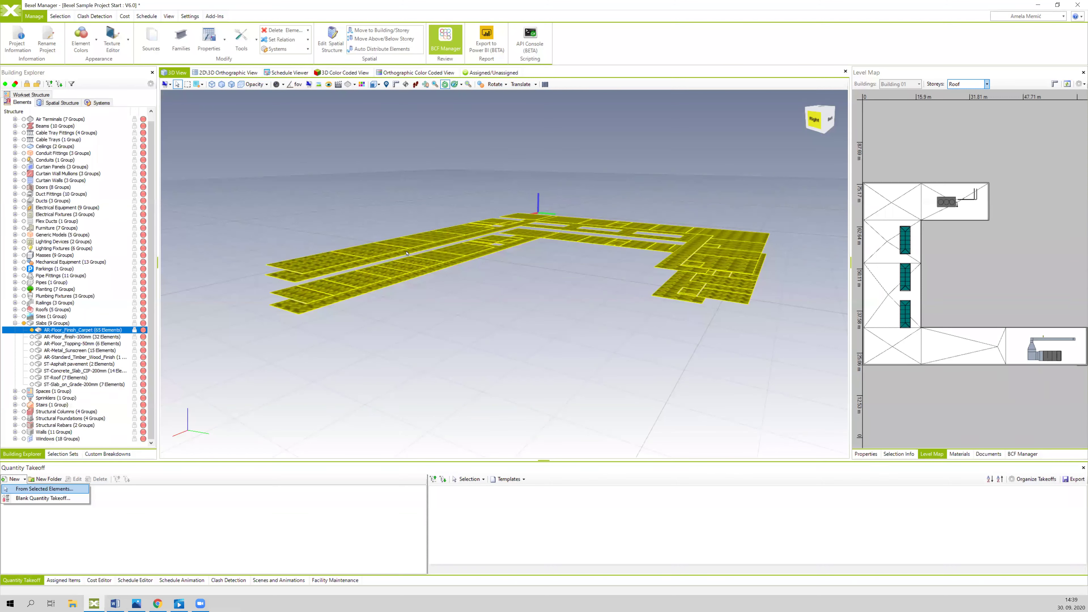
key("Return")
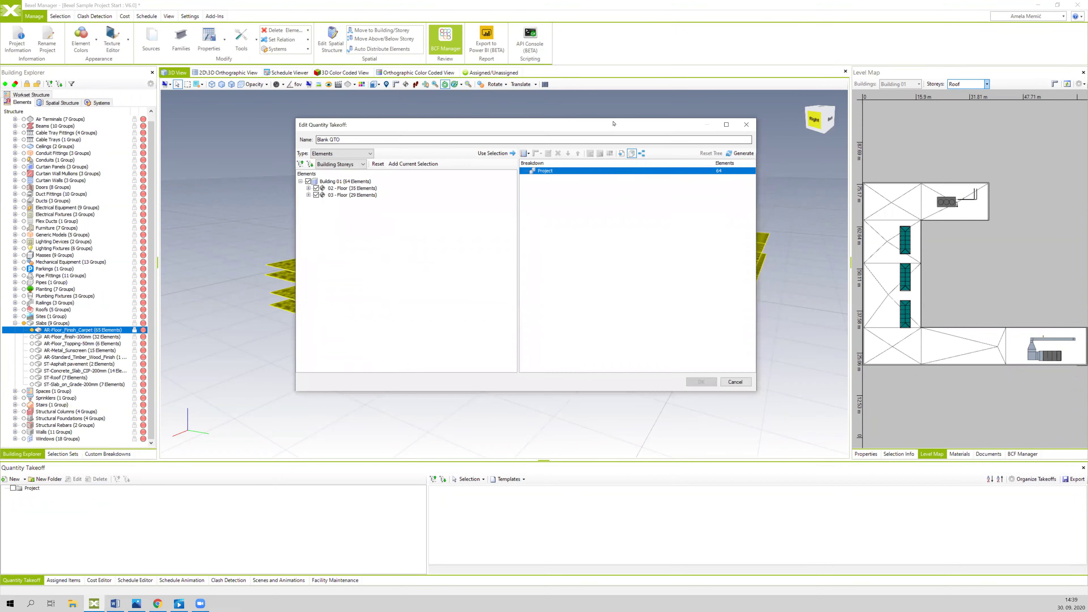
left_click_drag(613, 123, 612, 121)
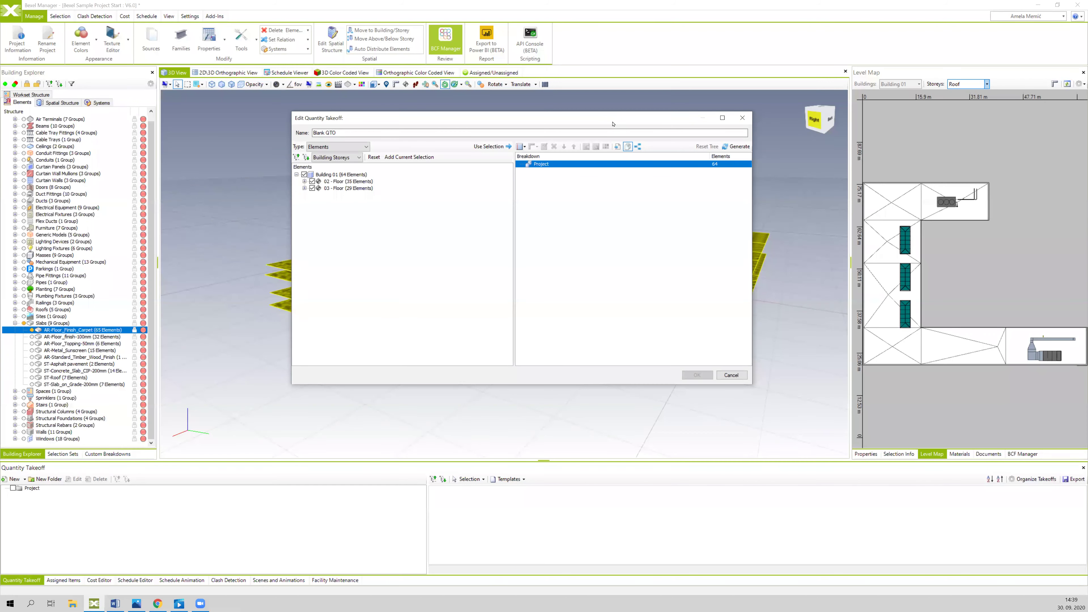
Step: Rename the takeoff to 'Exercise 1' and add a Group By Building Level rule
triple_click(345, 132)
type("Exercise 1")
left_click(519, 147)
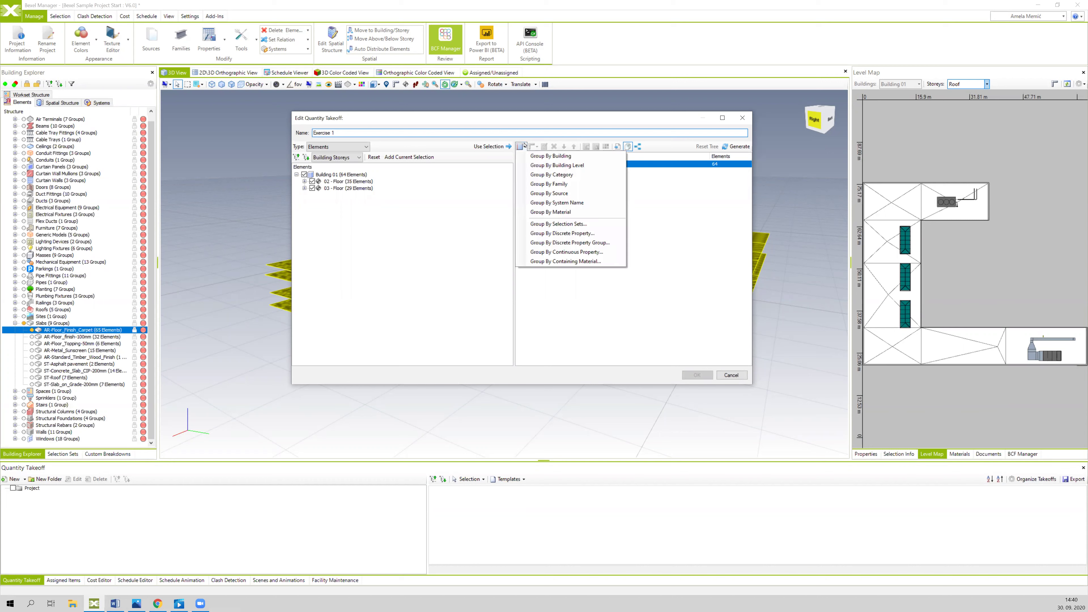
left_click(541, 166)
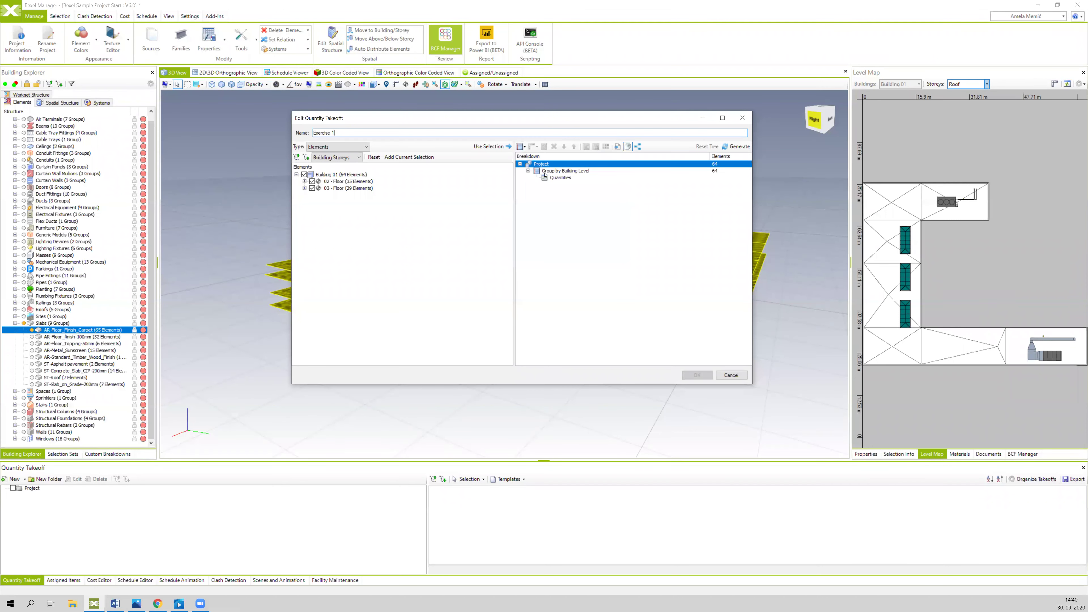
left_click(550, 171)
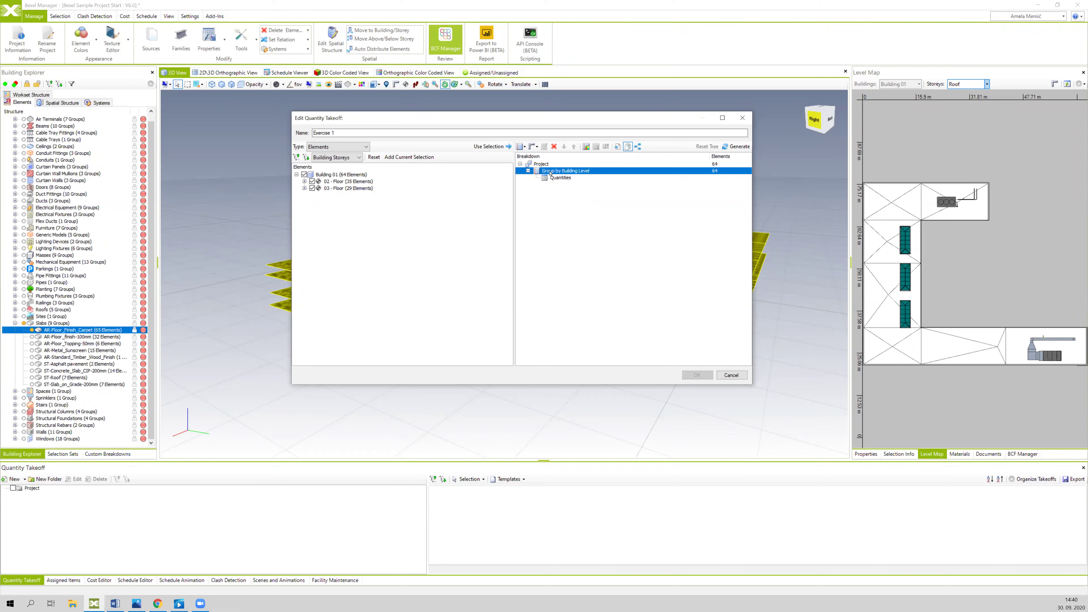
Step: Add a Group By Family rule under building level, then bring up the Quantities node menu
left_click(521, 146)
key("Escape")
left_click(520, 146)
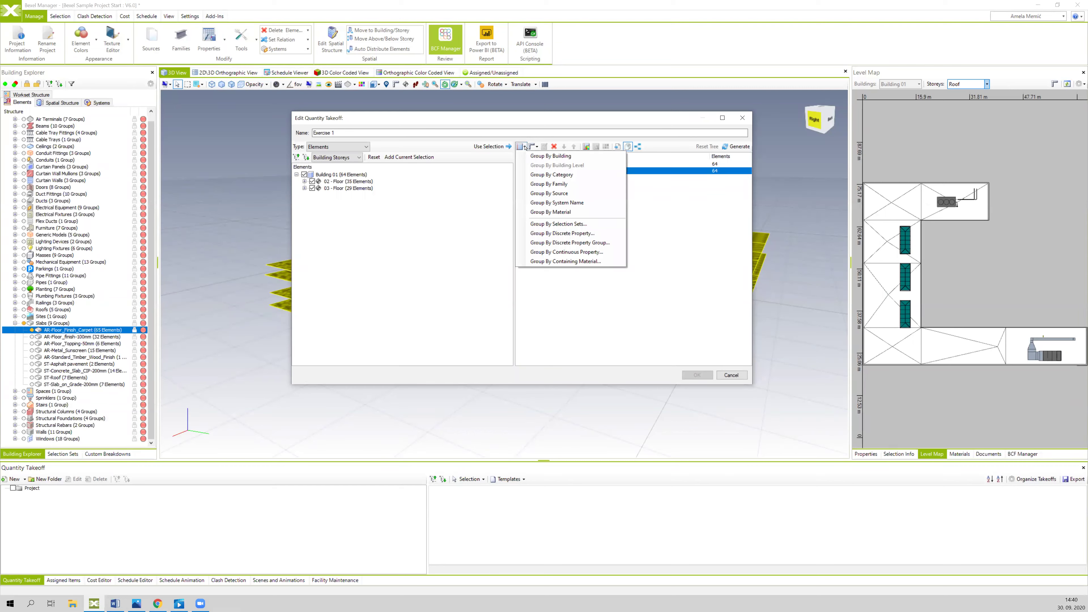
left_click(546, 185)
left_click(571, 179)
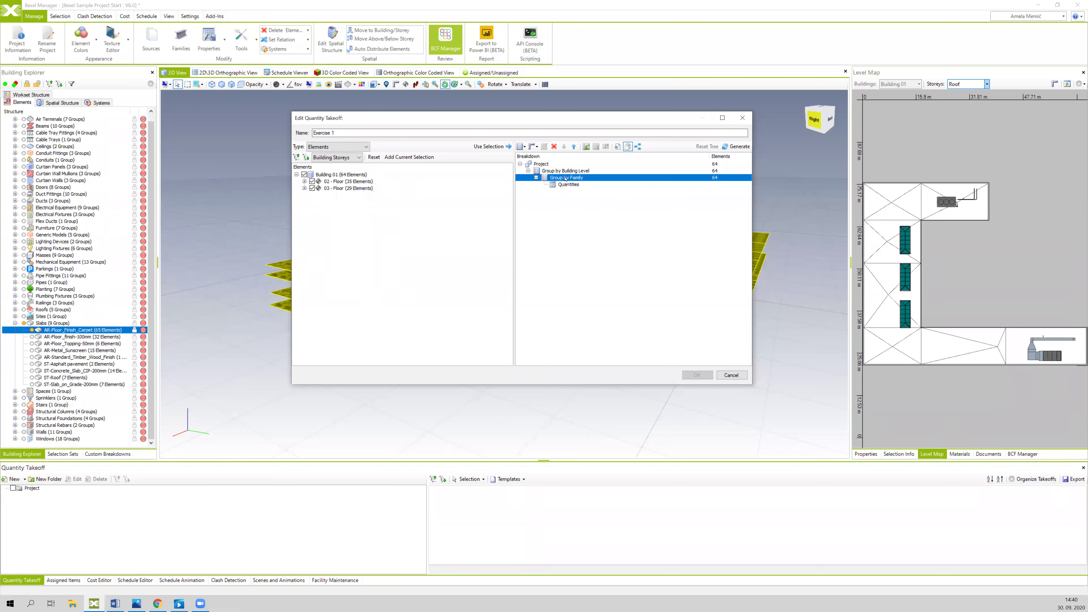
left_click(569, 185)
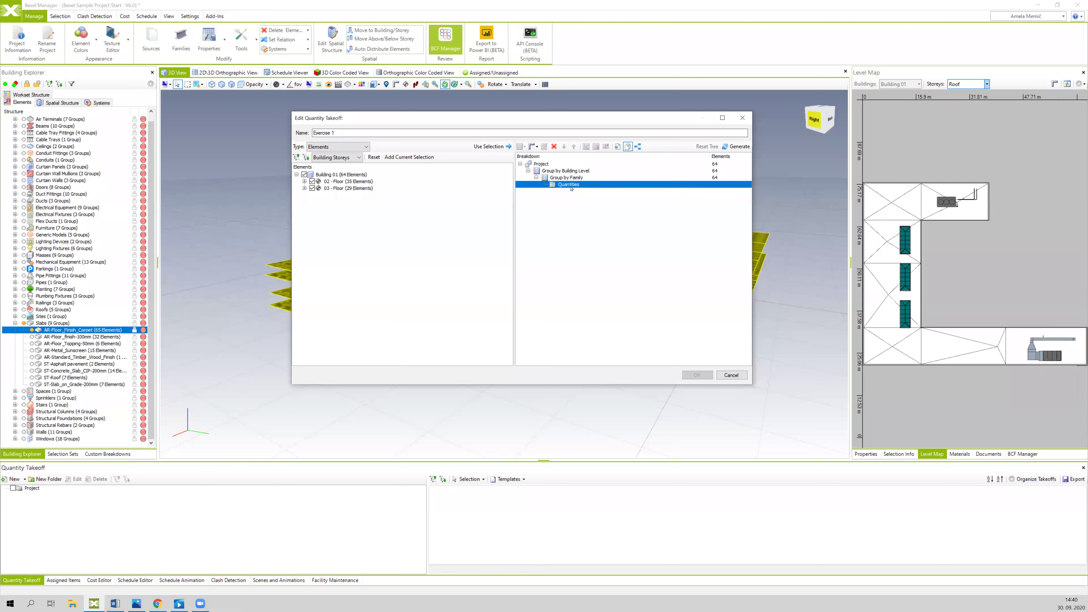
right_click(563, 185)
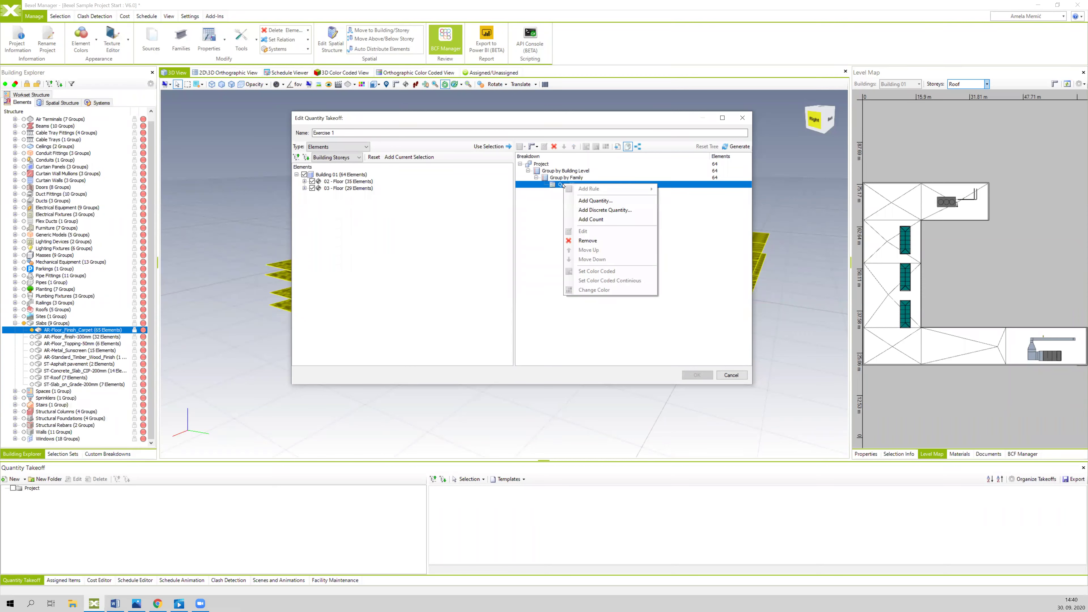
key("Escape")
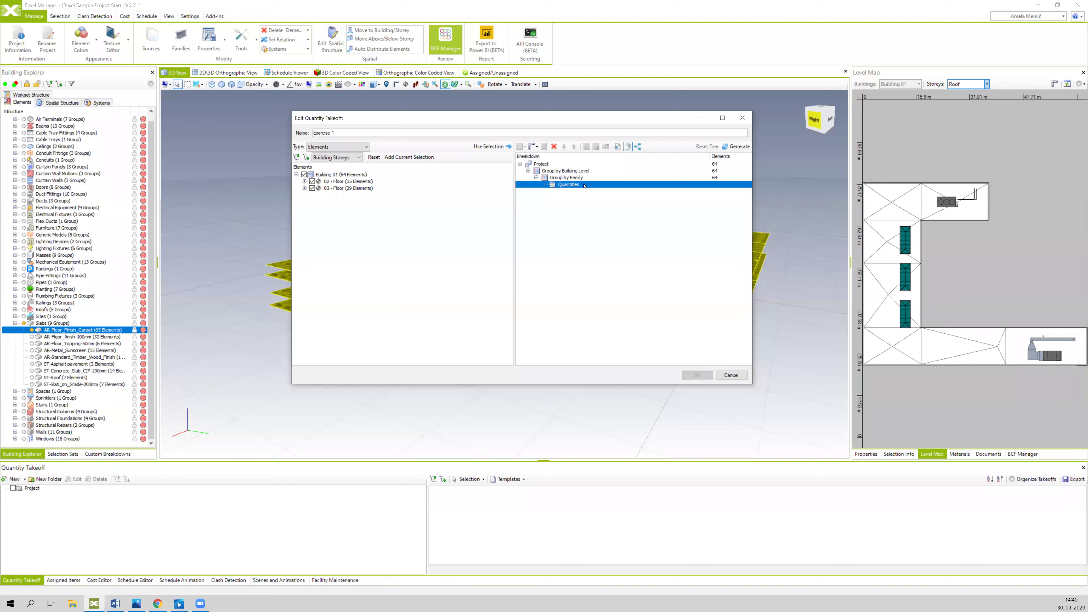
right_click(564, 186)
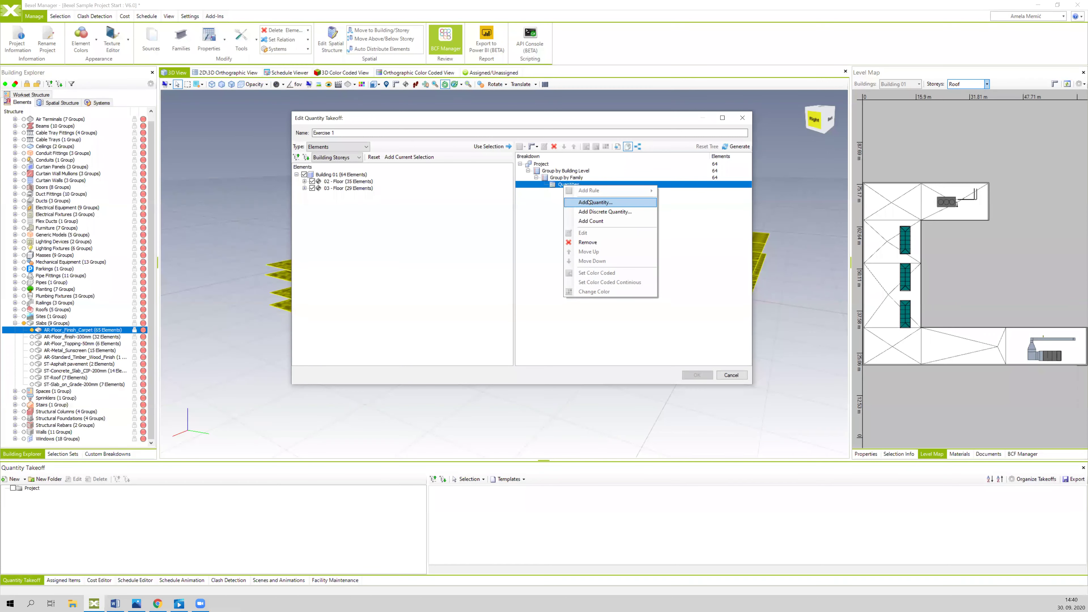
Step: Choose Add Quantity... from the Quantities node menu
key("Return")
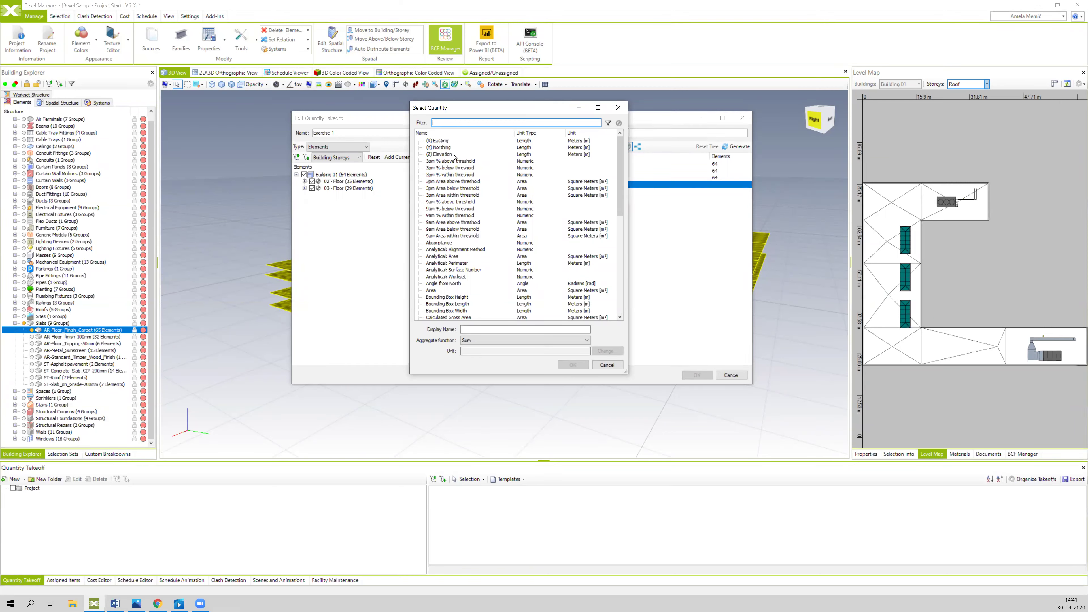
Step: Add Area with Sum aggregation to the takeoff's Quantities
left_click(438, 291)
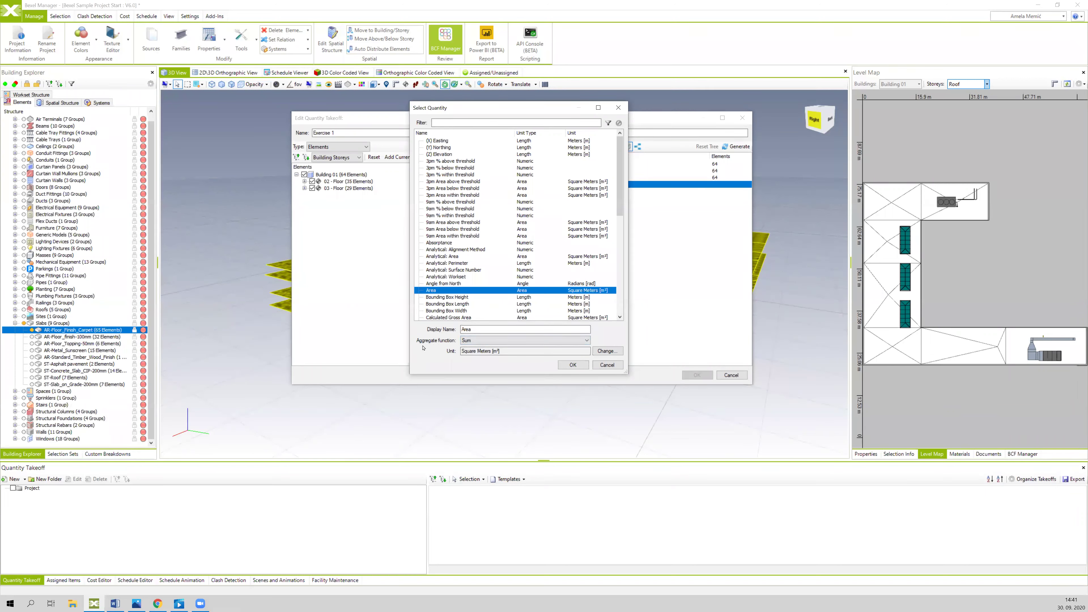
left_click(483, 342)
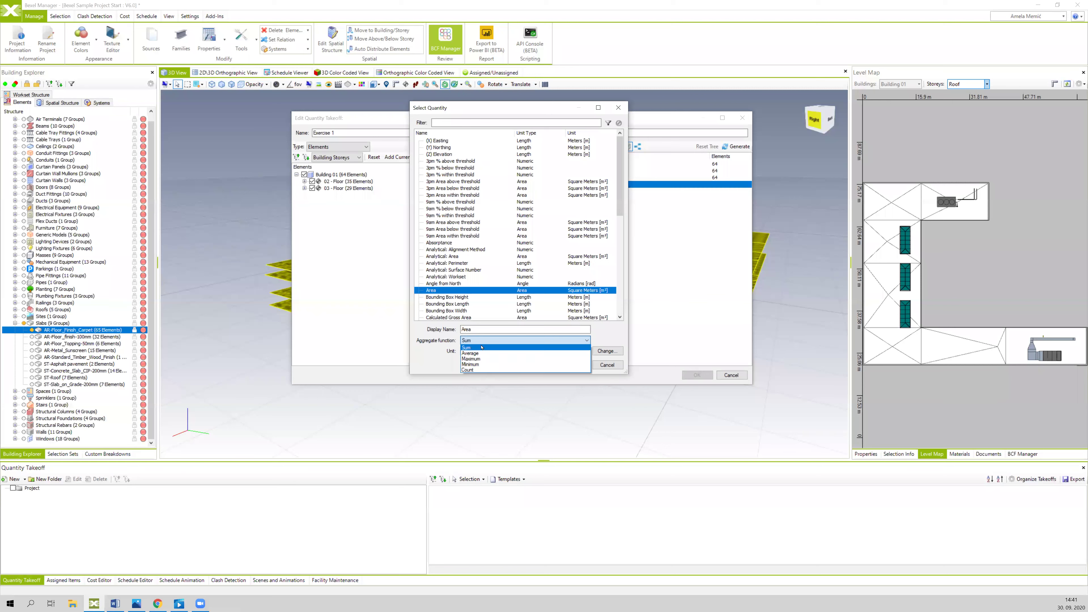
left_click(481, 348)
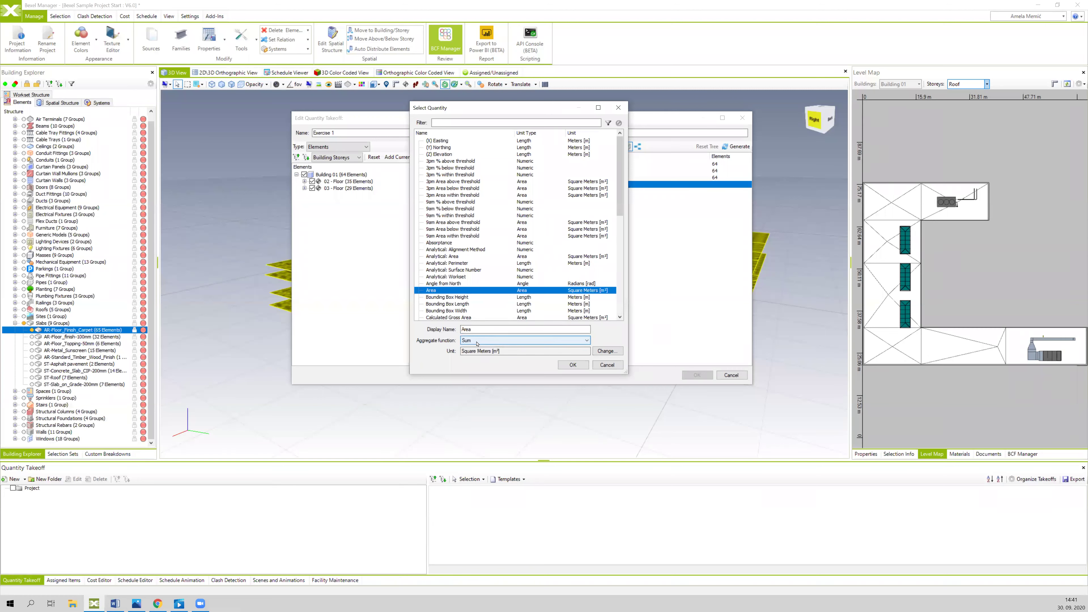
left_click(572, 365)
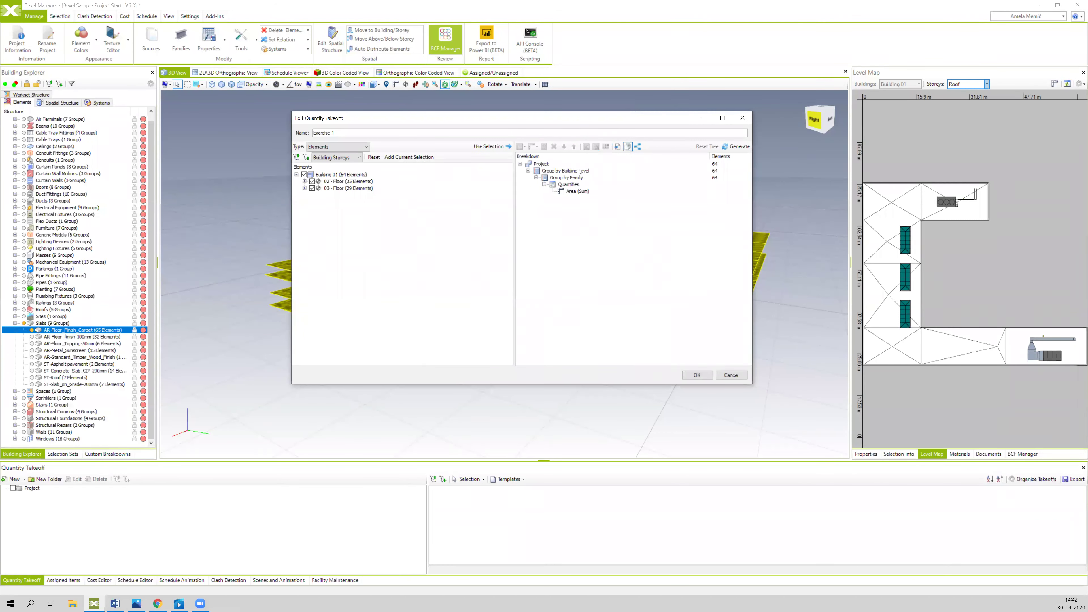
Step: Set a colour coding rule on the Group by Building Level breakdown
left_click(580, 173)
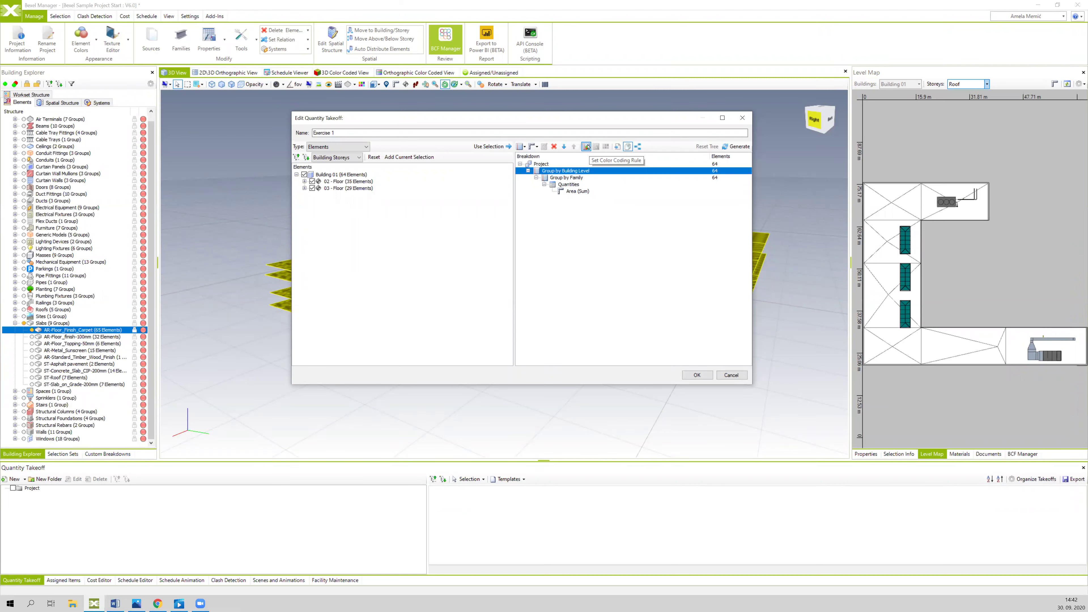
left_click(569, 177)
left_click(571, 172)
left_click_drag(565, 113, 564, 112)
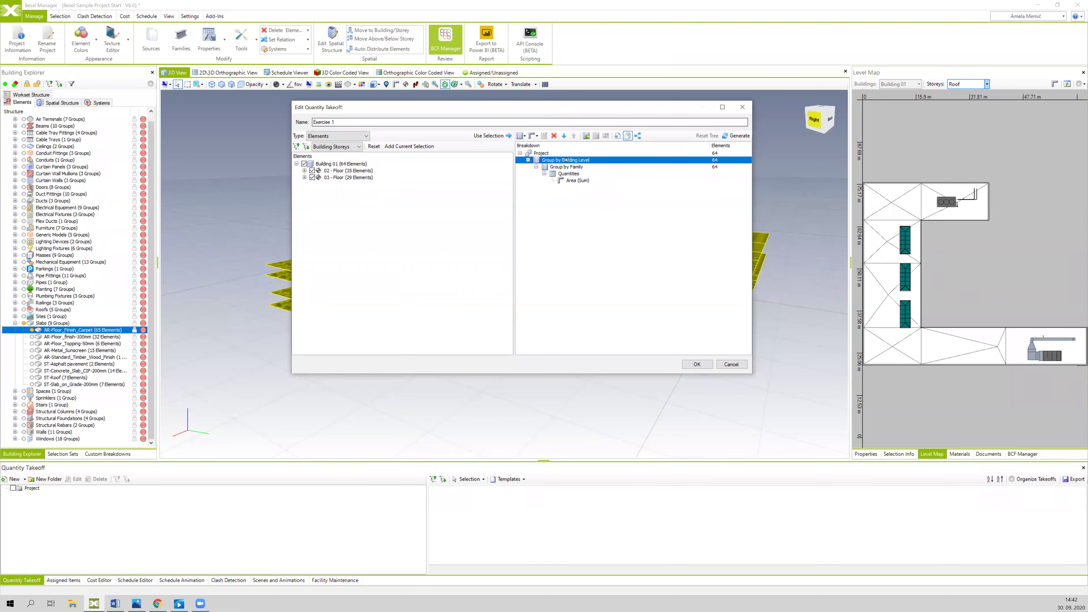
left_click(586, 135)
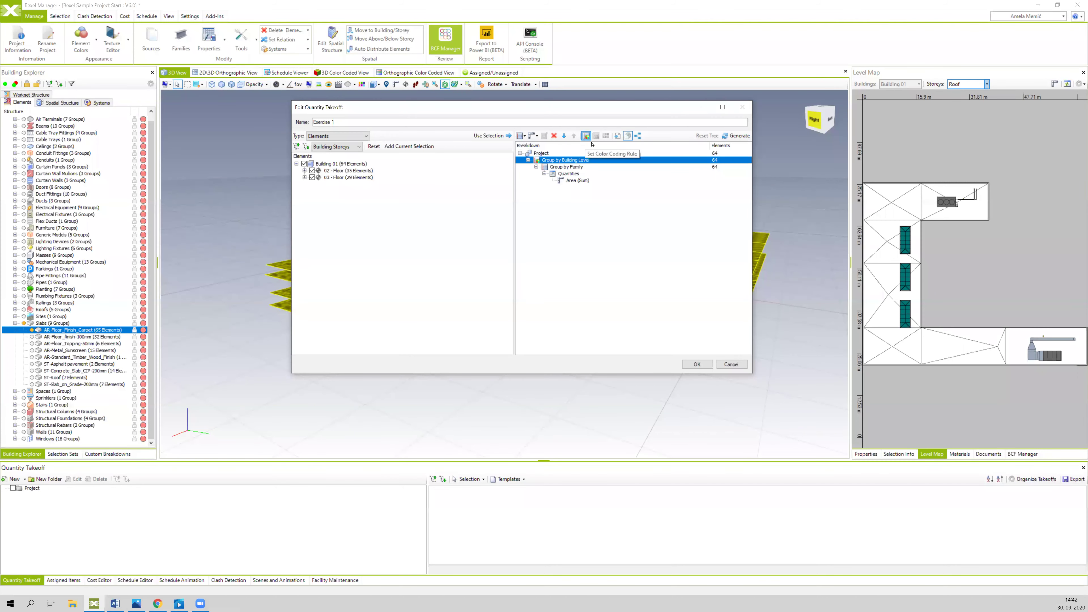
left_click(585, 136)
Step: Save Exercise 1 and expand 02 - Floor and 03 - Floor to show their carpet area totals
left_click(697, 364)
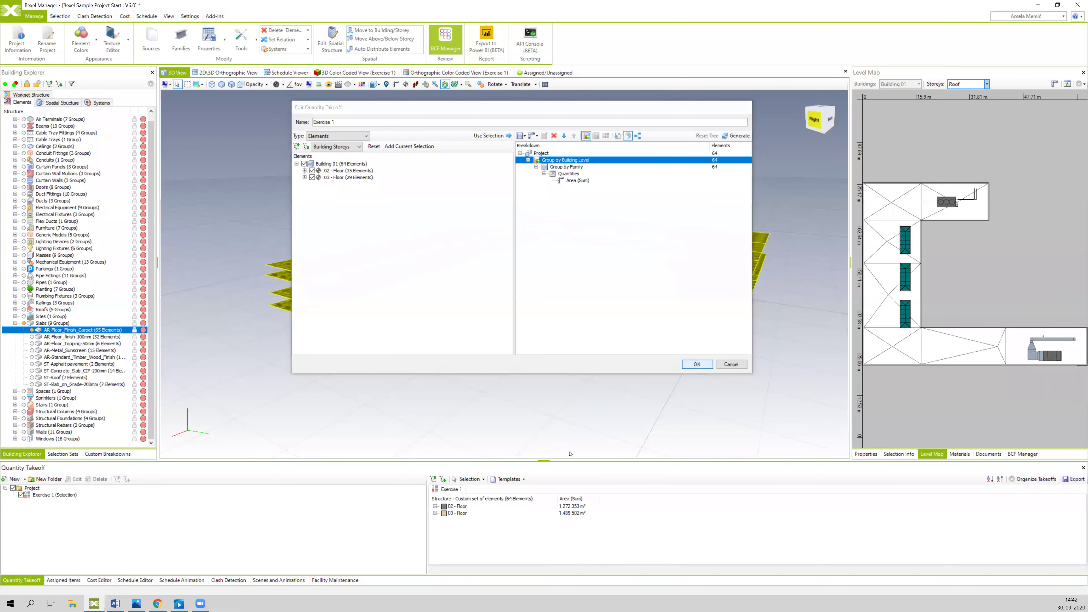
left_click_drag(543, 447, 553, 400)
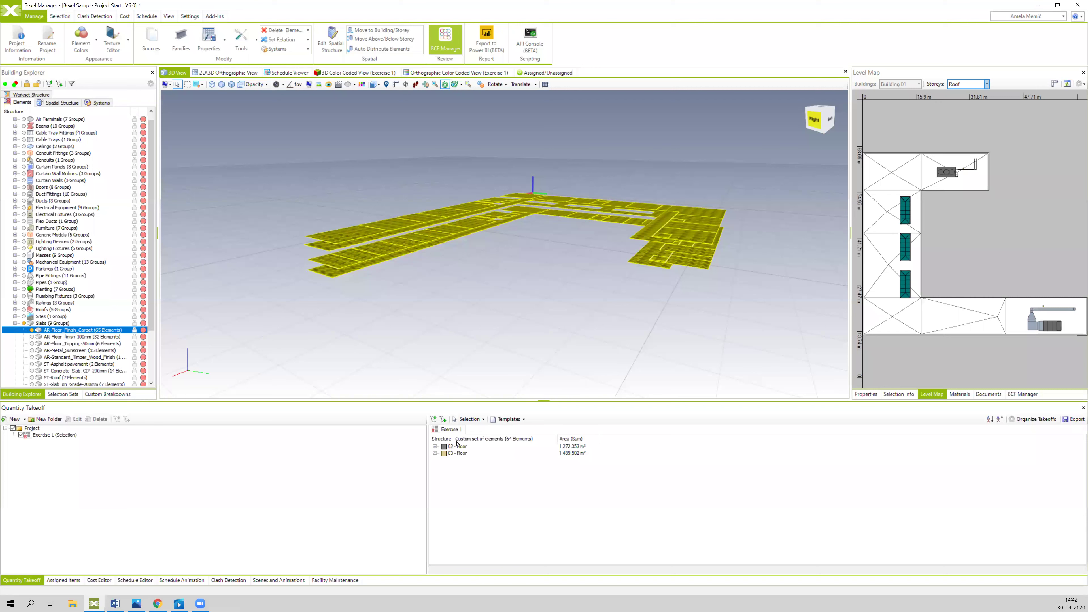
left_click(435, 447)
left_click(434, 460)
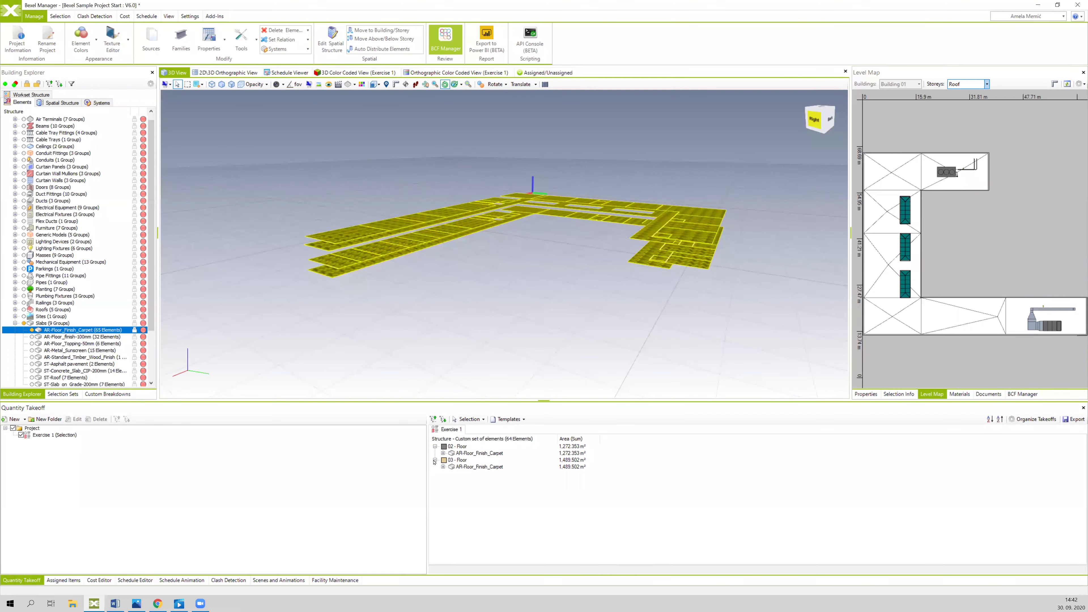
left_click(443, 453)
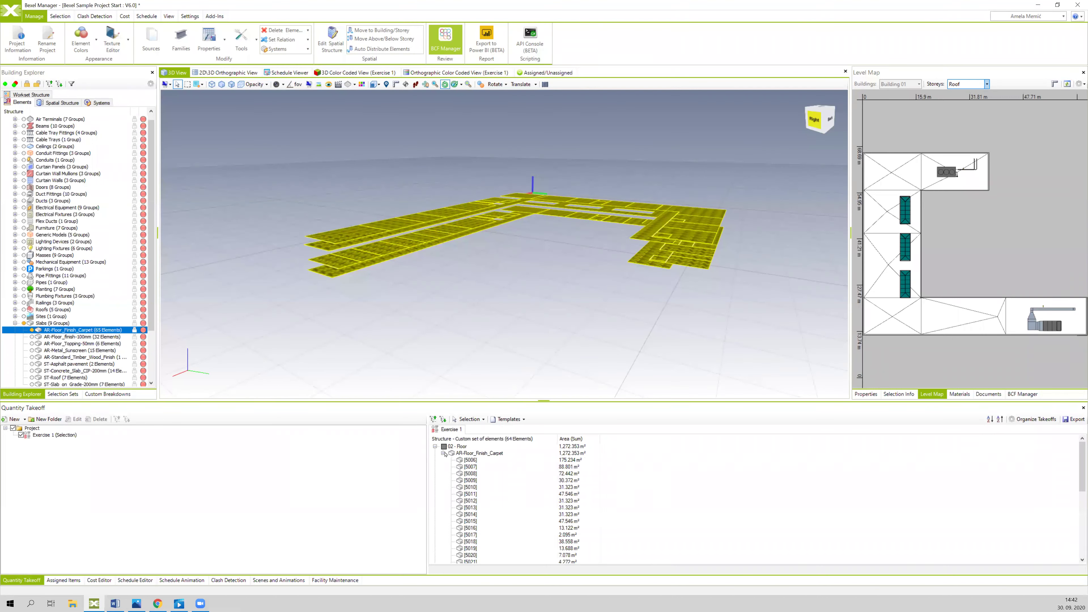
left_click(444, 453)
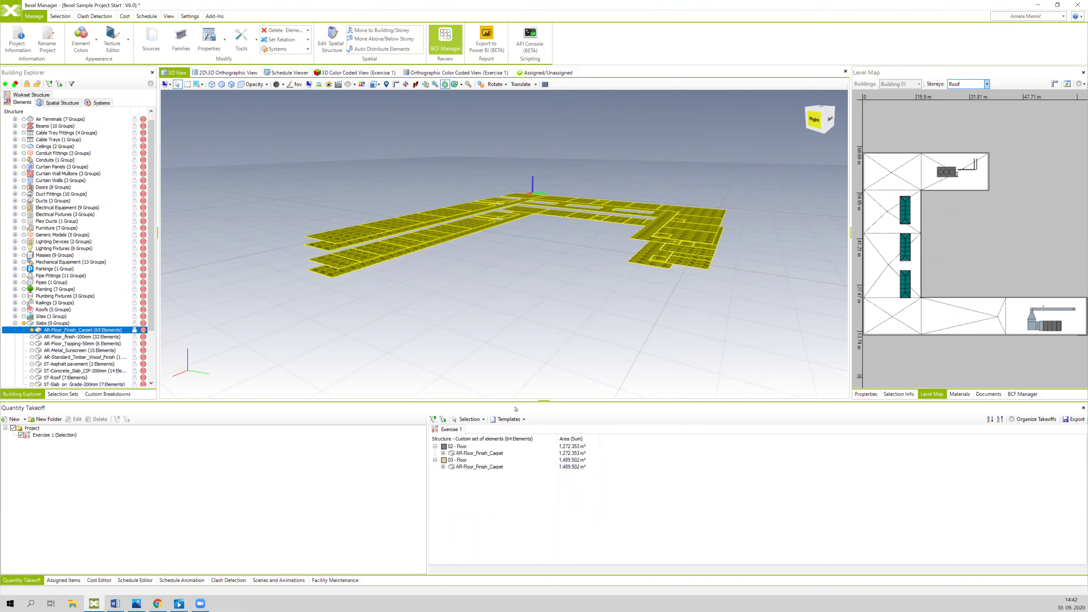
left_click_drag(454, 167, 428, 197)
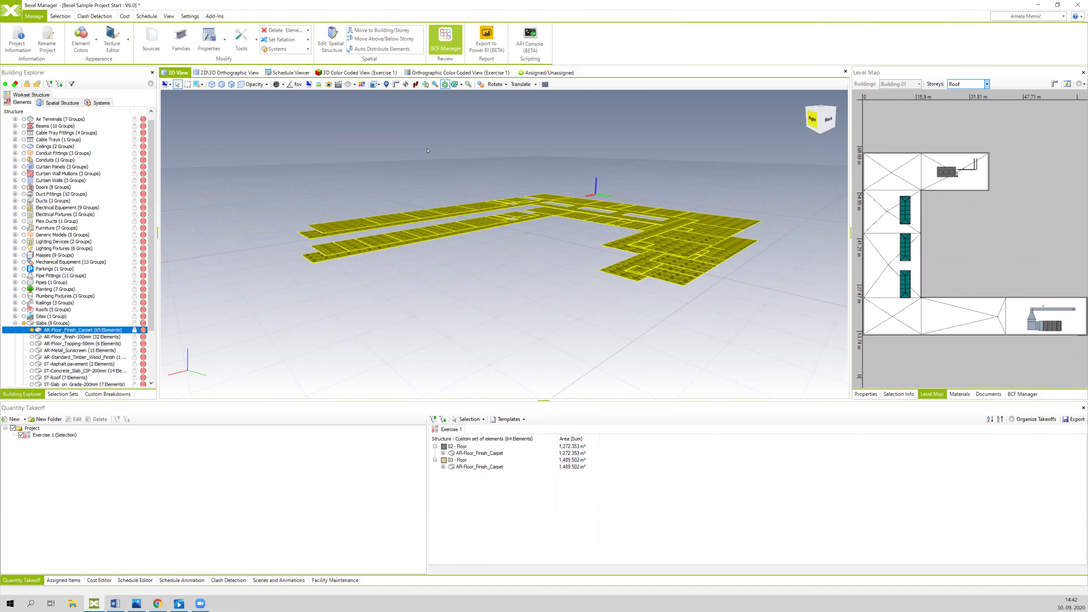
Step: Switch to the 3D Color Coded View (Exercise 1) and deselect to show slabs coloured by floor
left_click(339, 73)
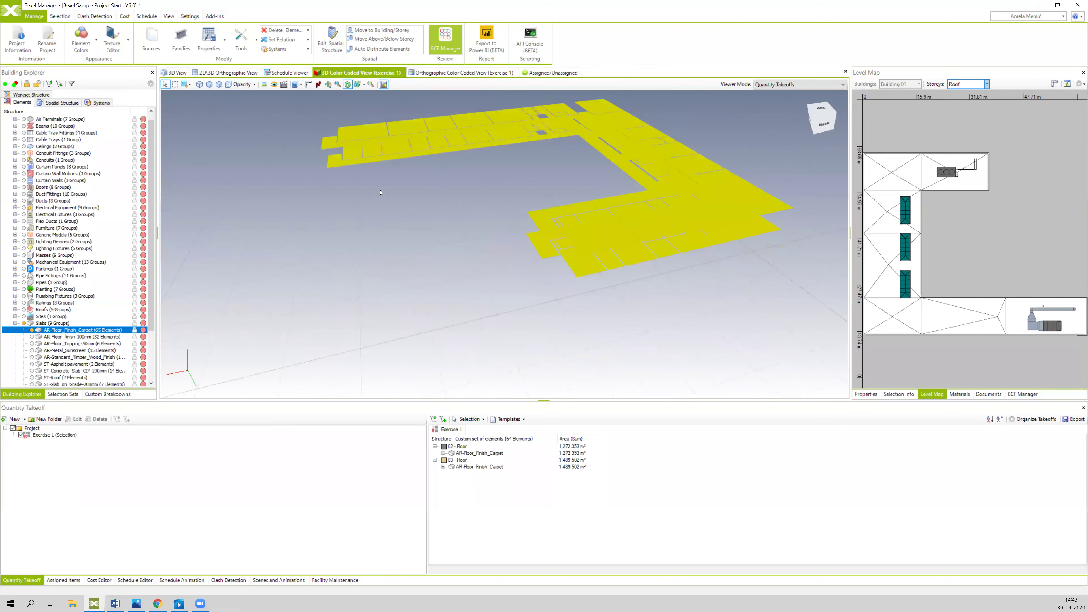
left_click(435, 215)
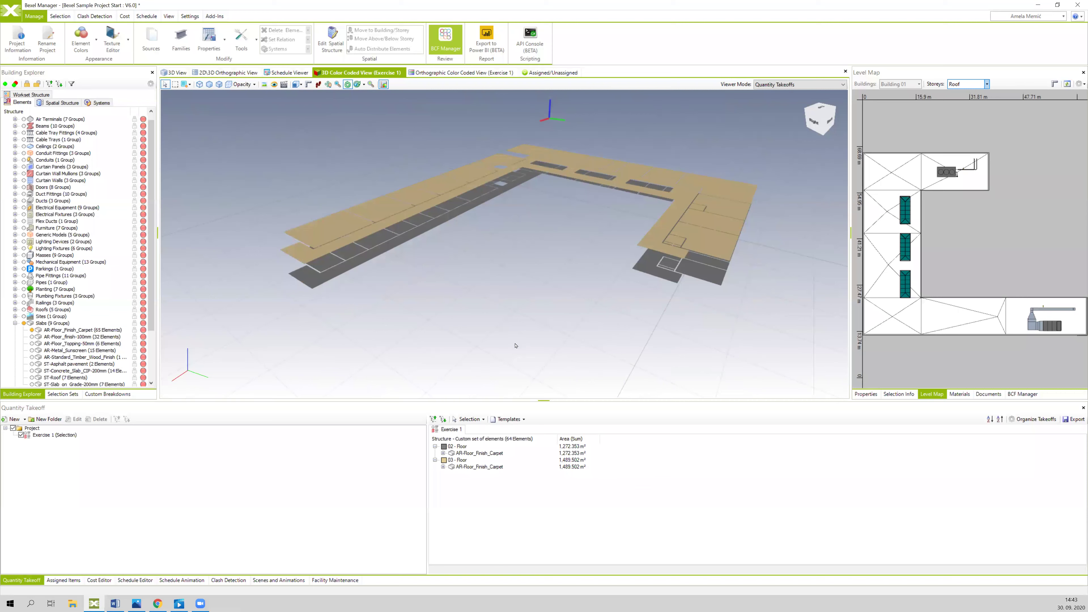
mouse_move(415, 196)
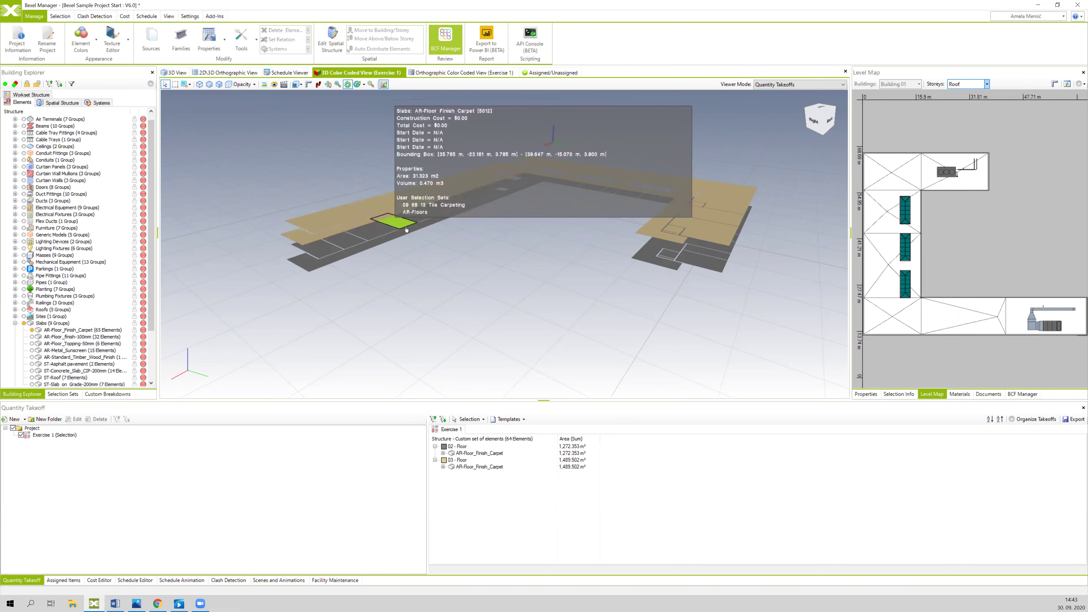
Step: Review Tooltip Options in Viewport Options, then open the Viewer Mode dropdown
right_click(428, 250)
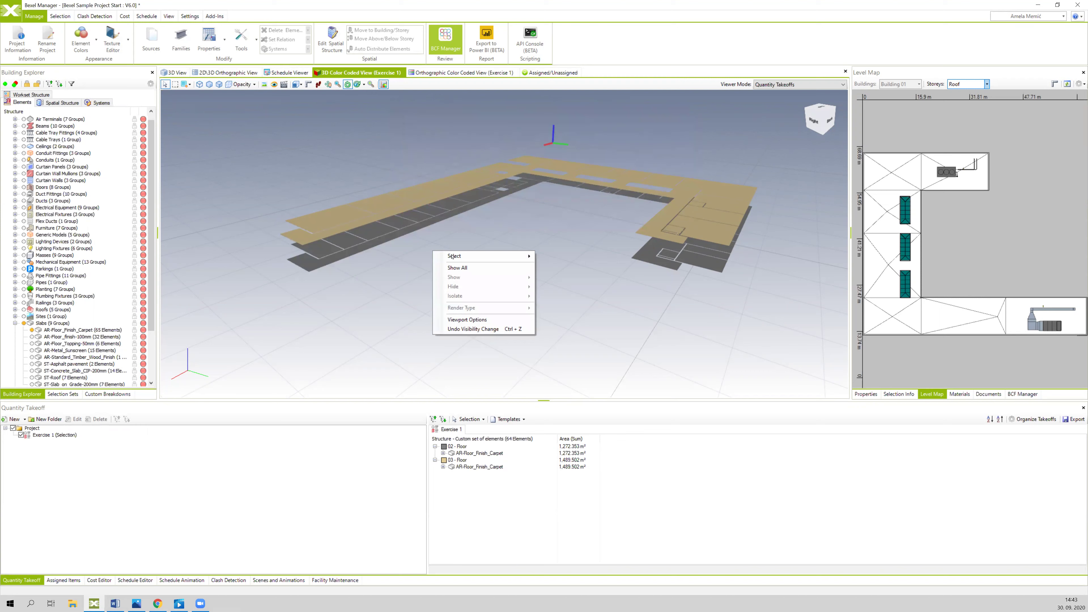
mouse_move(462, 260)
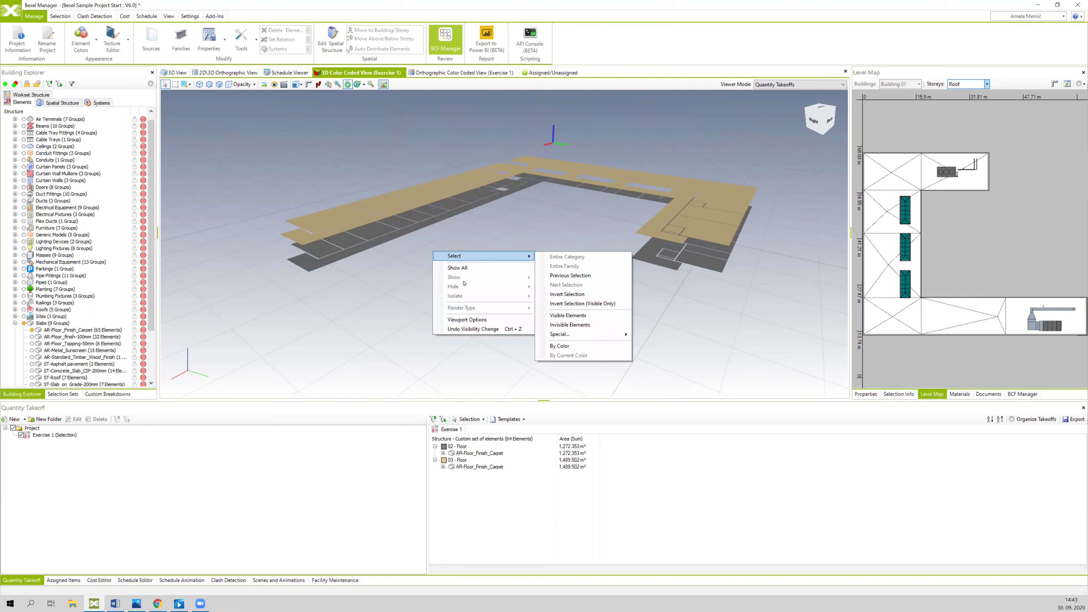
left_click(478, 321)
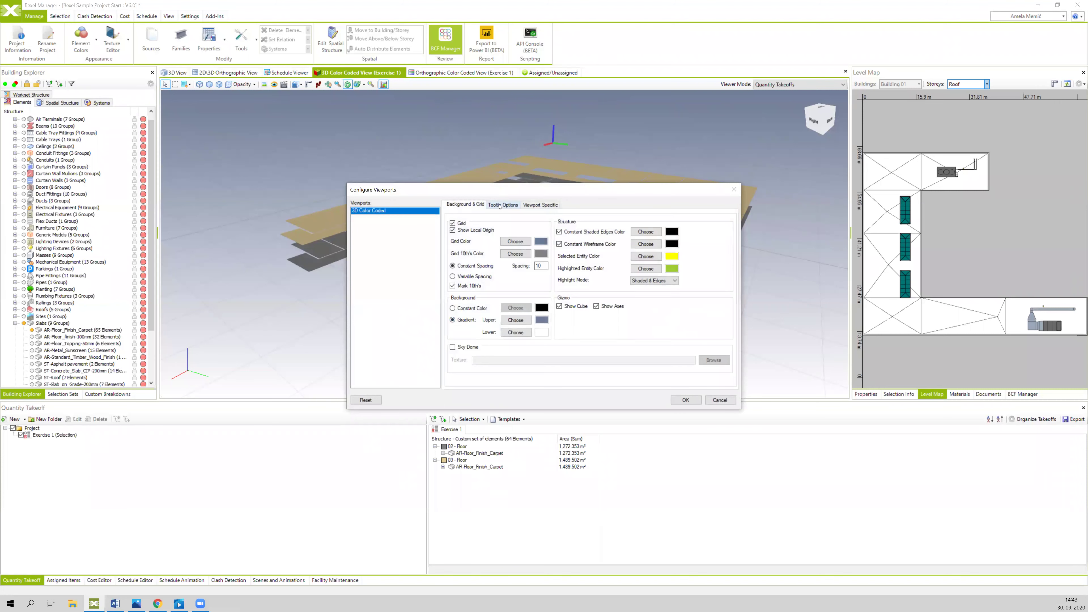
left_click(501, 205)
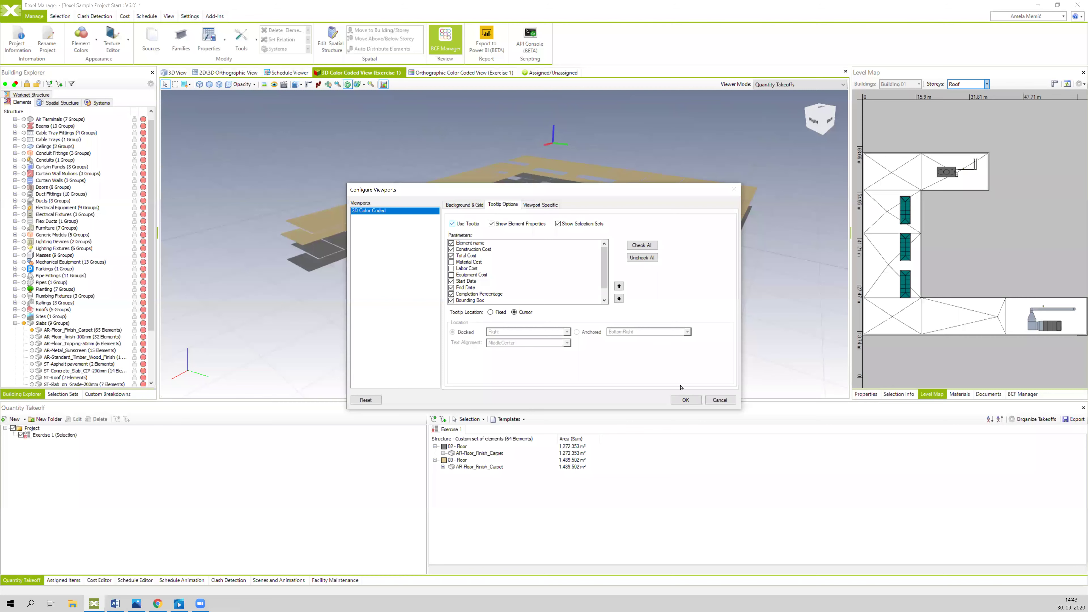
left_click(685, 400)
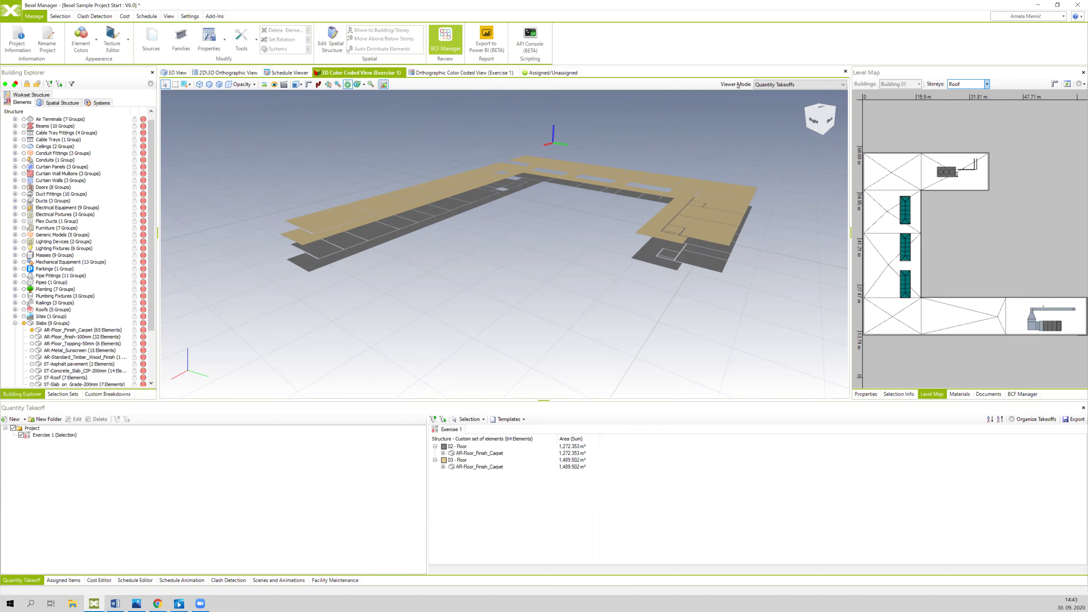
left_click(765, 86)
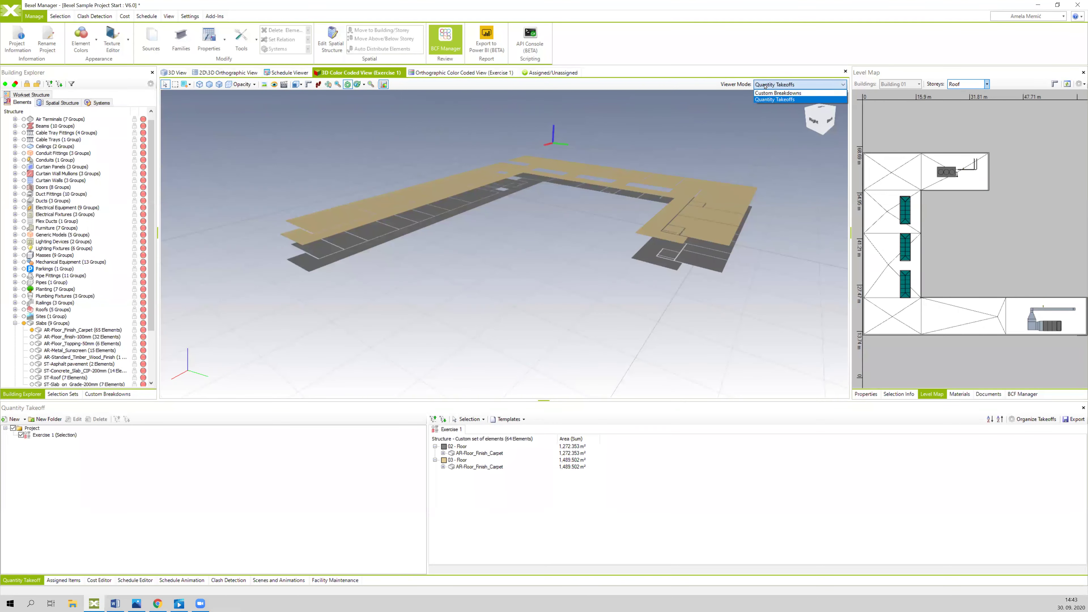
Step: Keep Quantity Takeoffs viewer mode and pick the 02 - Floor results row for element selection
left_click(765, 86)
middle_click_drag(761, 132, 751, 148)
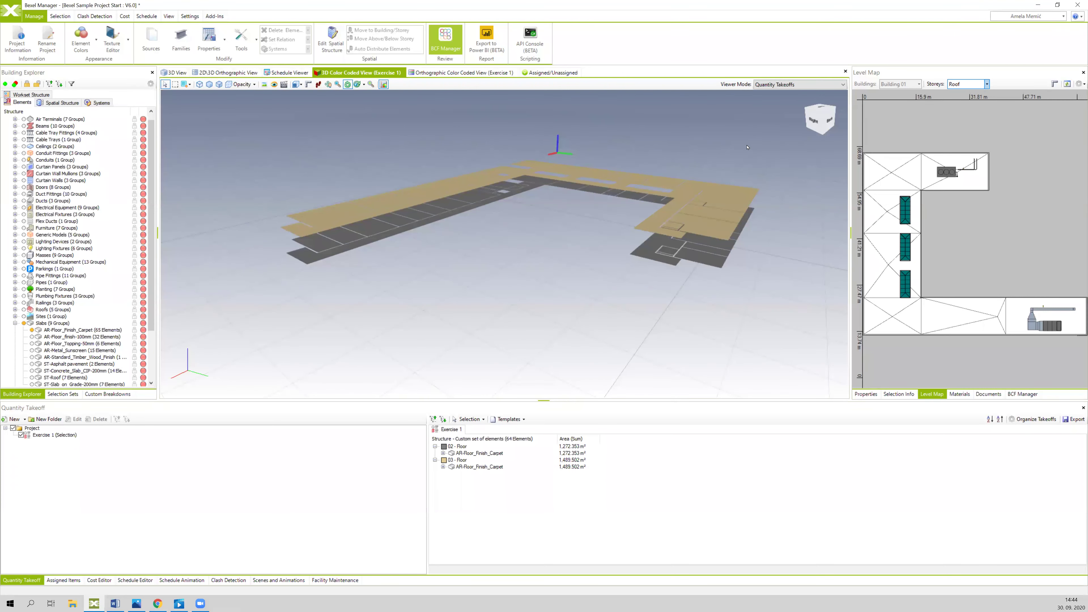
middle_click_drag(648, 146, 670, 159)
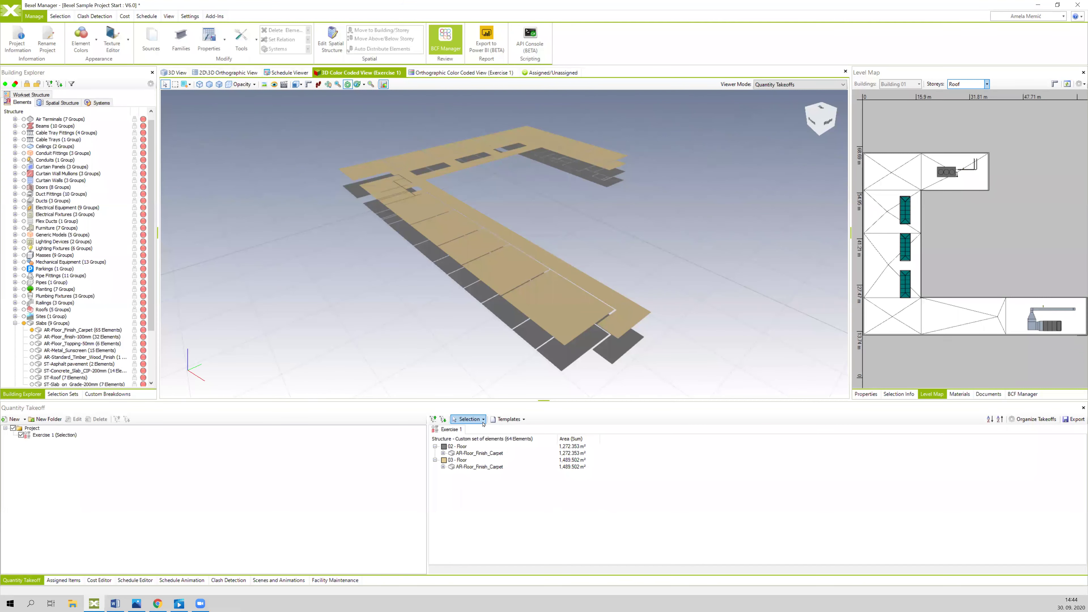
left_click(462, 447)
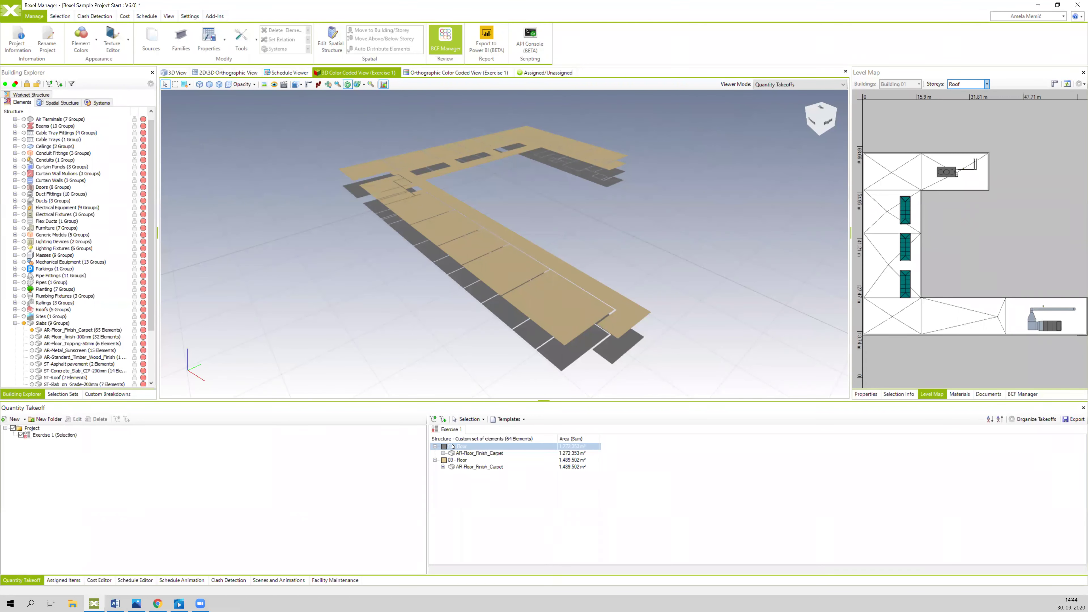
left_click(483, 420)
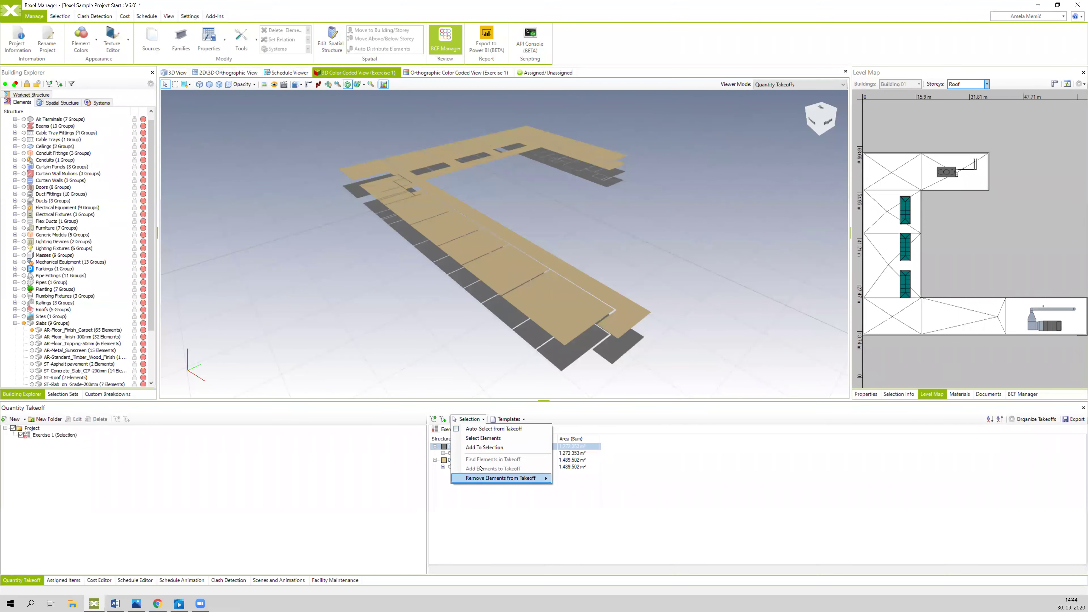
Step: Select the 02 - Floor carpet slabs, isolate them in the 3D view, and clear the selection
left_click(479, 437)
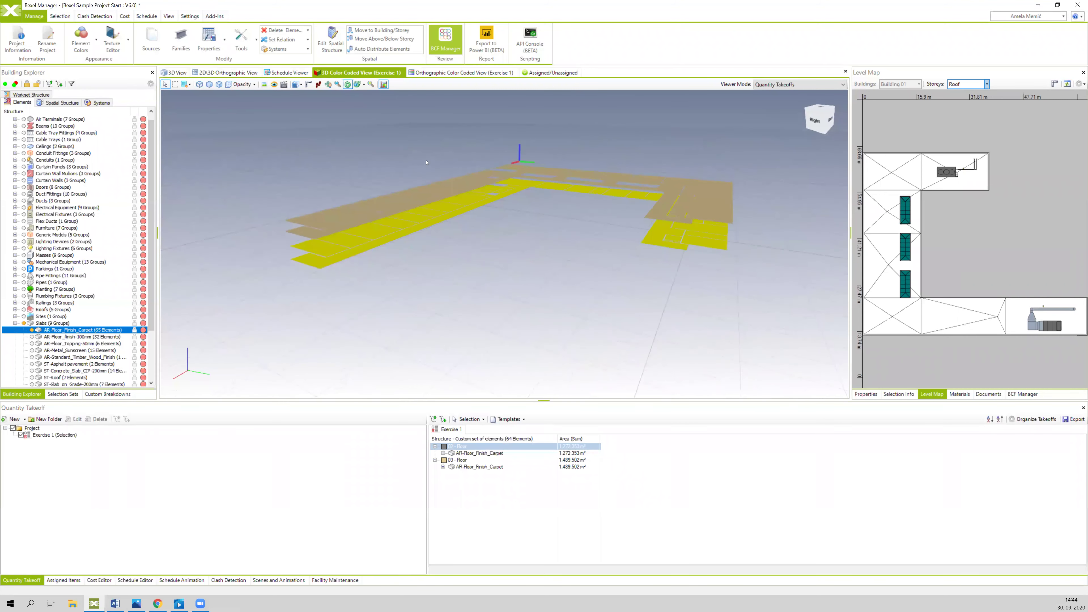
left_click_drag(580, 345, 602, 300)
scroll(514, 240, "up", 2)
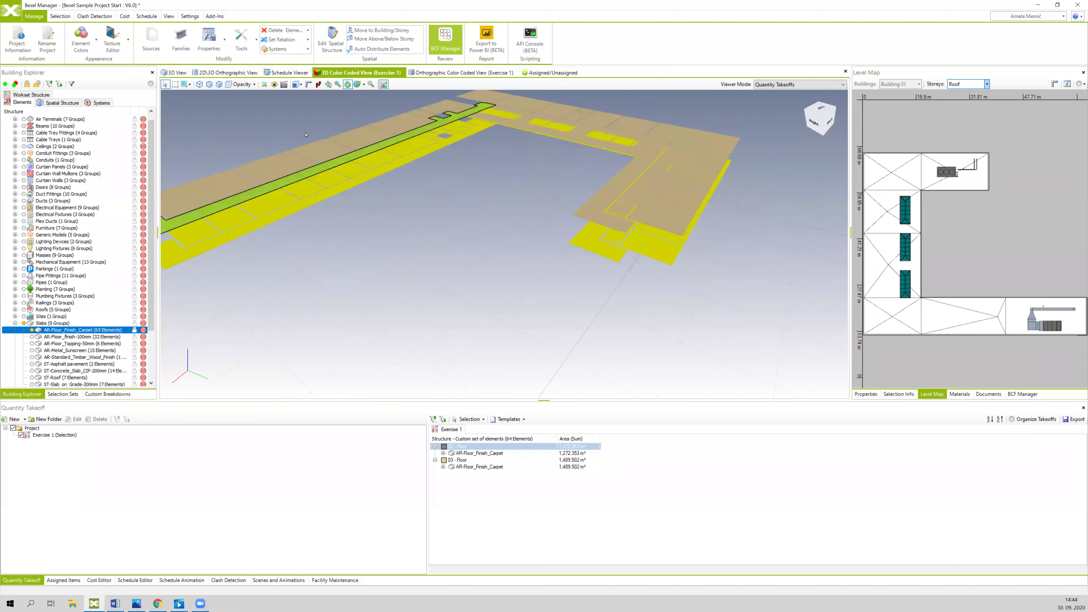
scroll(385, 180, "up", 2)
right_click(350, 155)
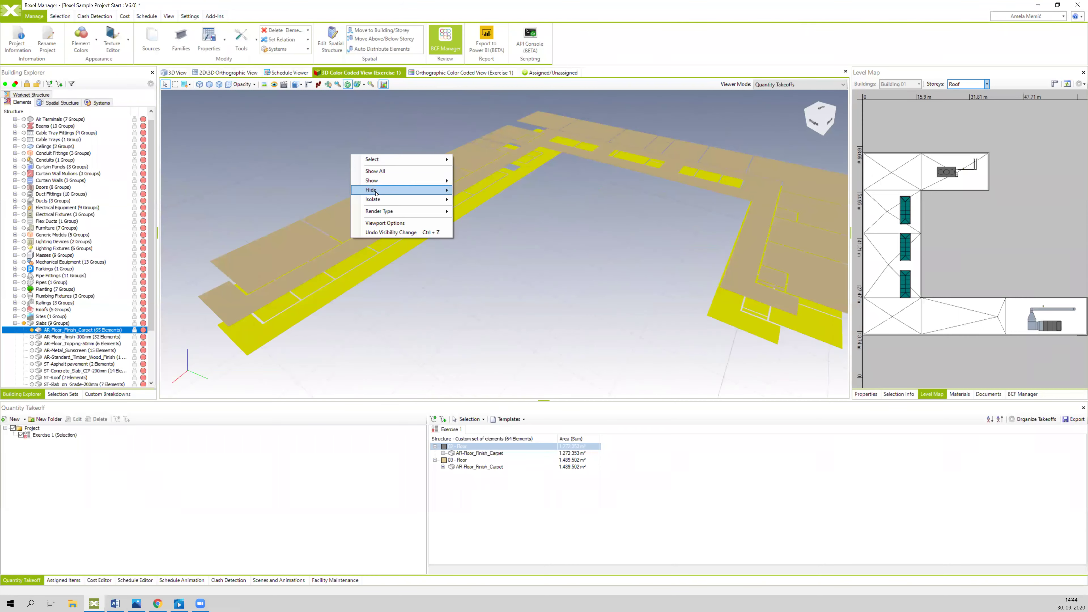
mouse_move(429, 199)
left_click(483, 200)
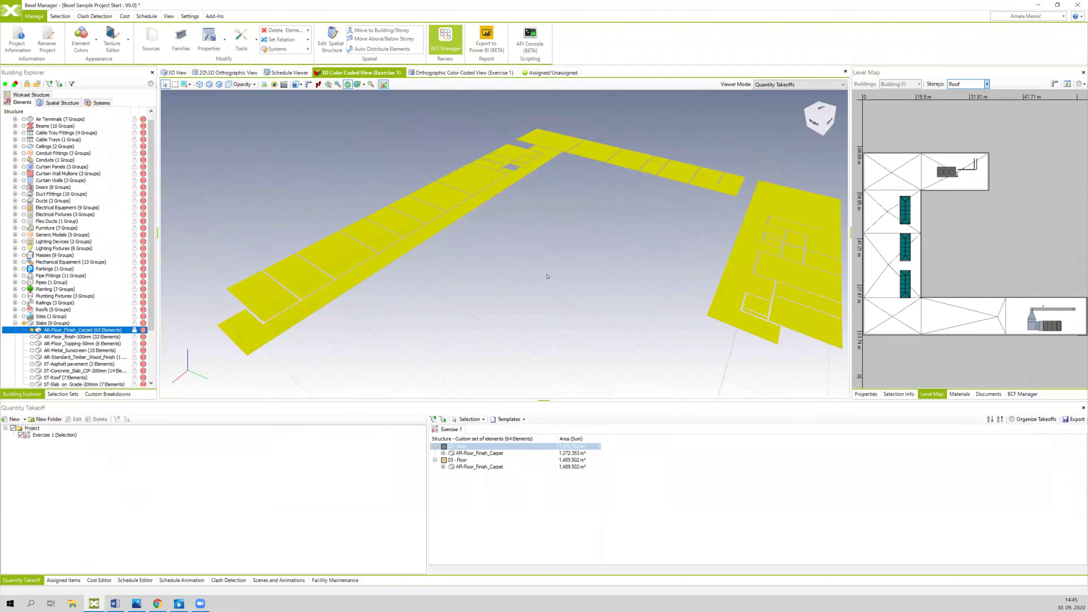
left_click(552, 279)
left_click(551, 279)
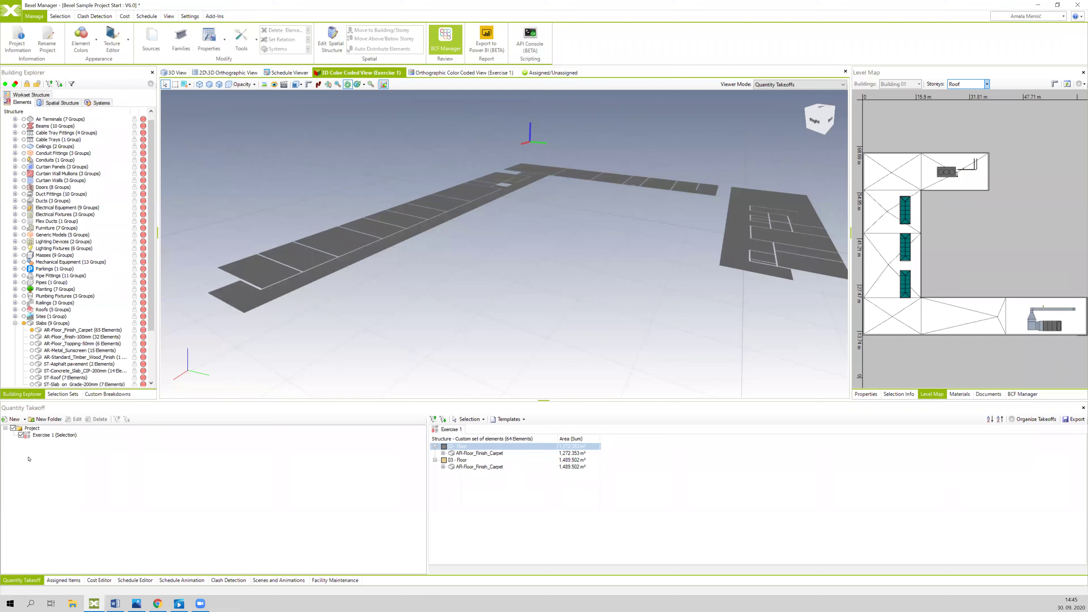
Step: Start a blank quantity takeoff named 'Exercise 2' that draws its elements from Selection Sets
left_click(25, 420)
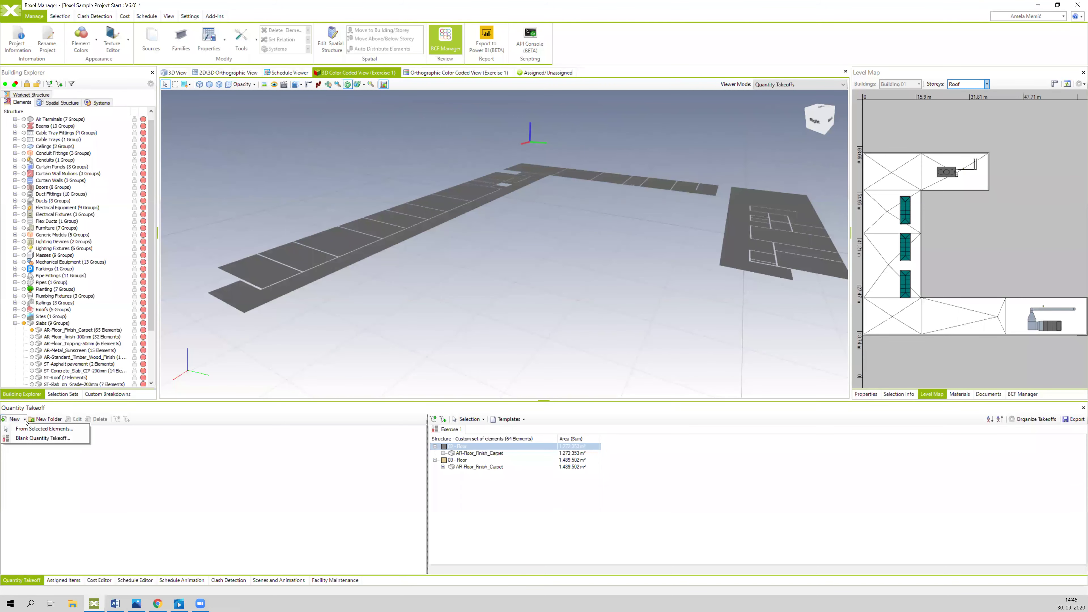
left_click(38, 439)
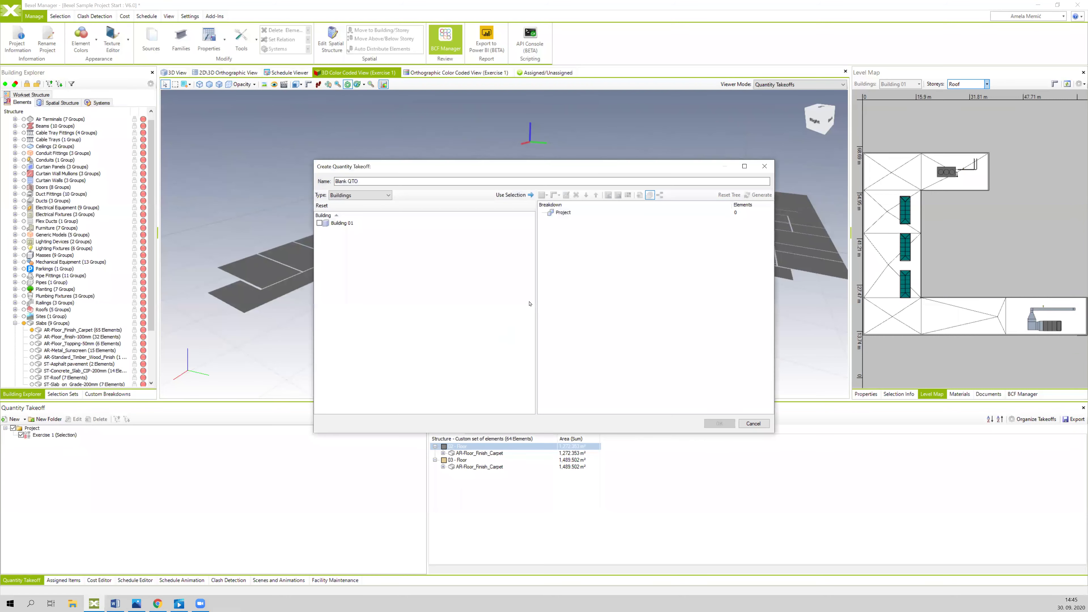
left_click_drag(547, 168, 500, 135)
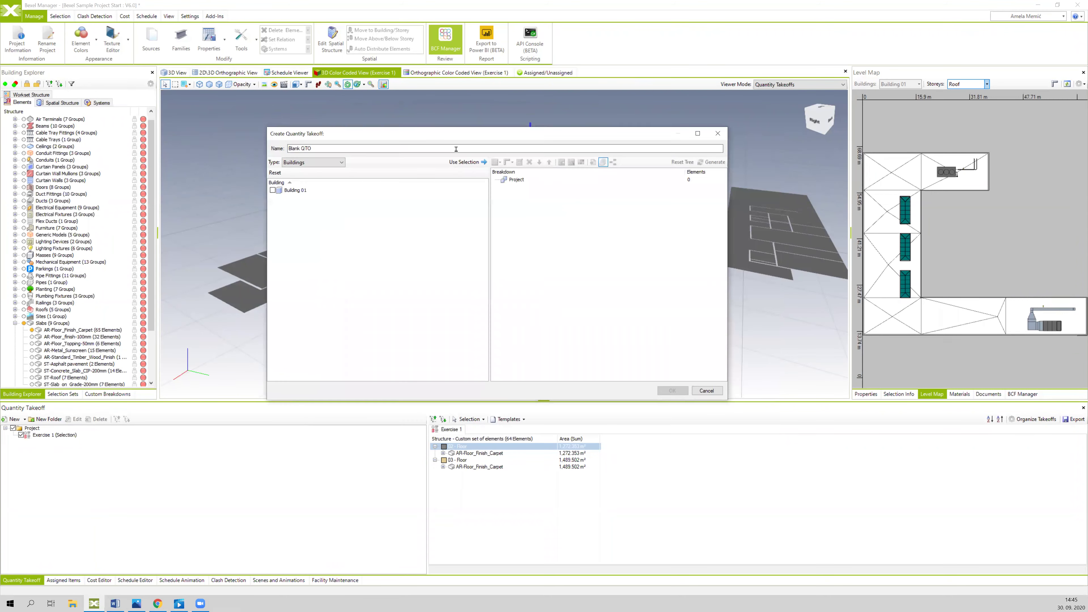
key("shift+Tab")
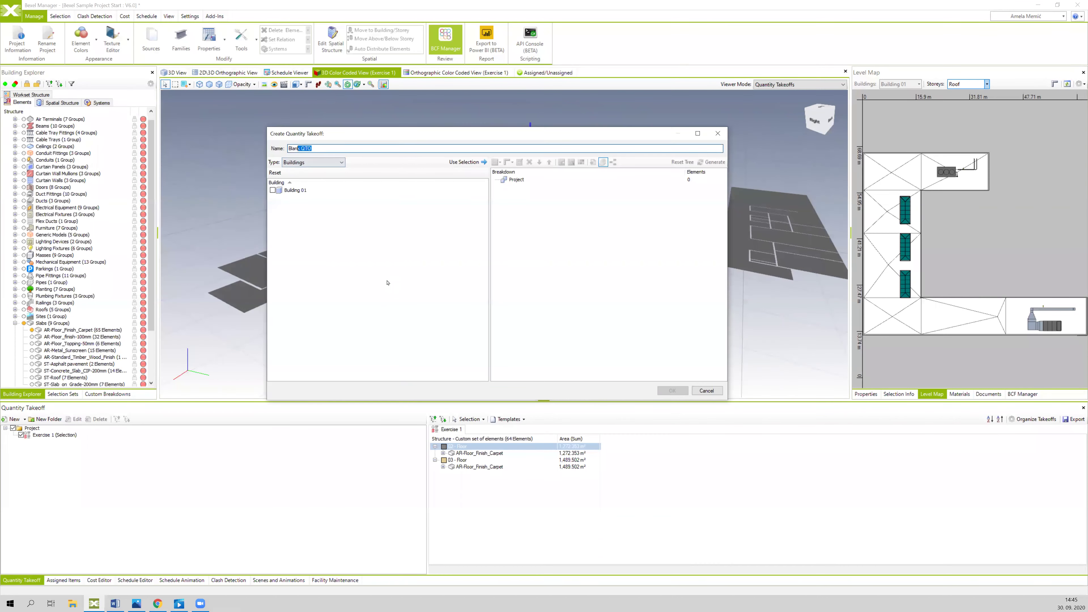
type("Exercise 2")
left_click(322, 163)
left_click(312, 196)
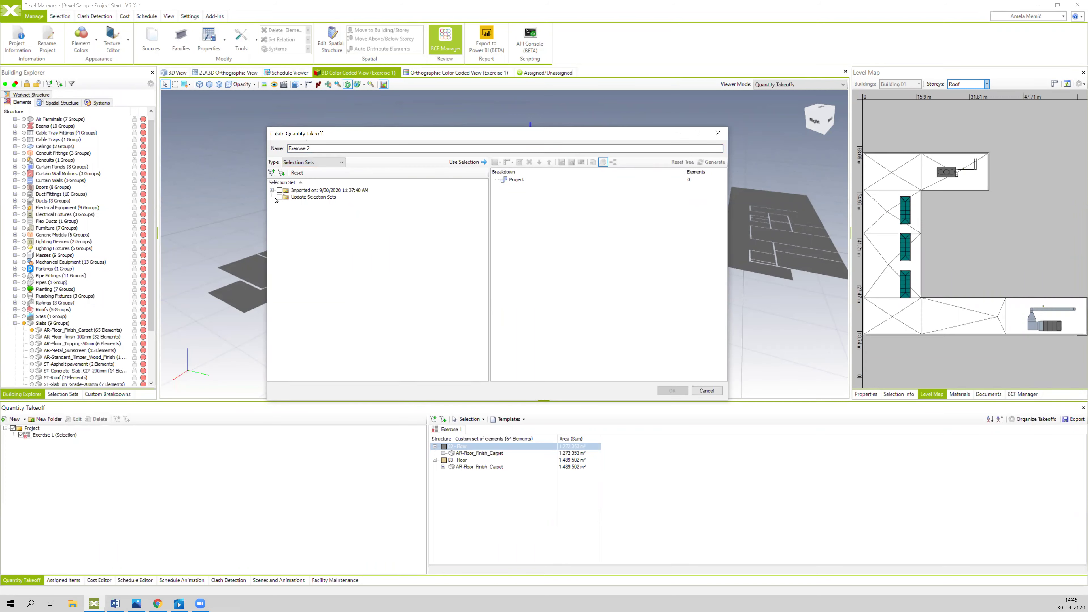
Step: Tick AR-Walls under Imported > Clash Selection Sets > AR and load it, giving 5447 elements
left_click(271, 190)
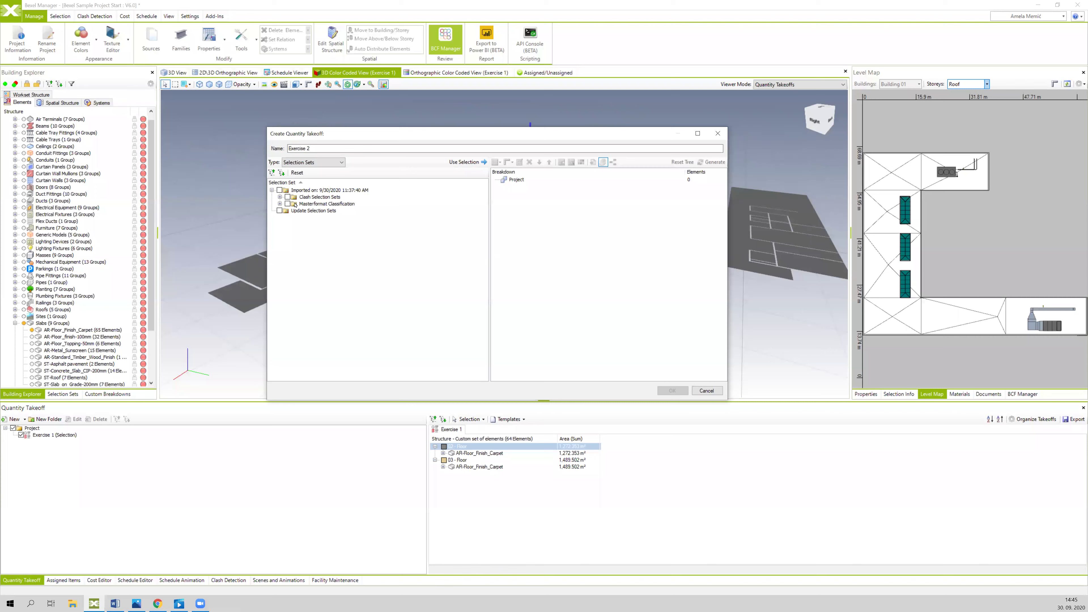
left_click(280, 198)
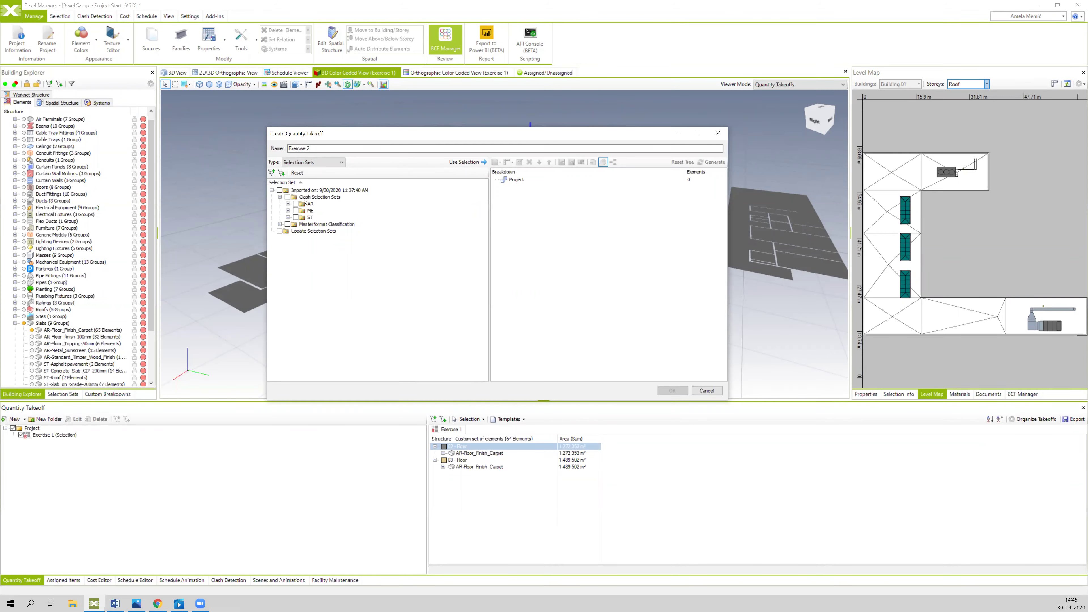
left_click(288, 204)
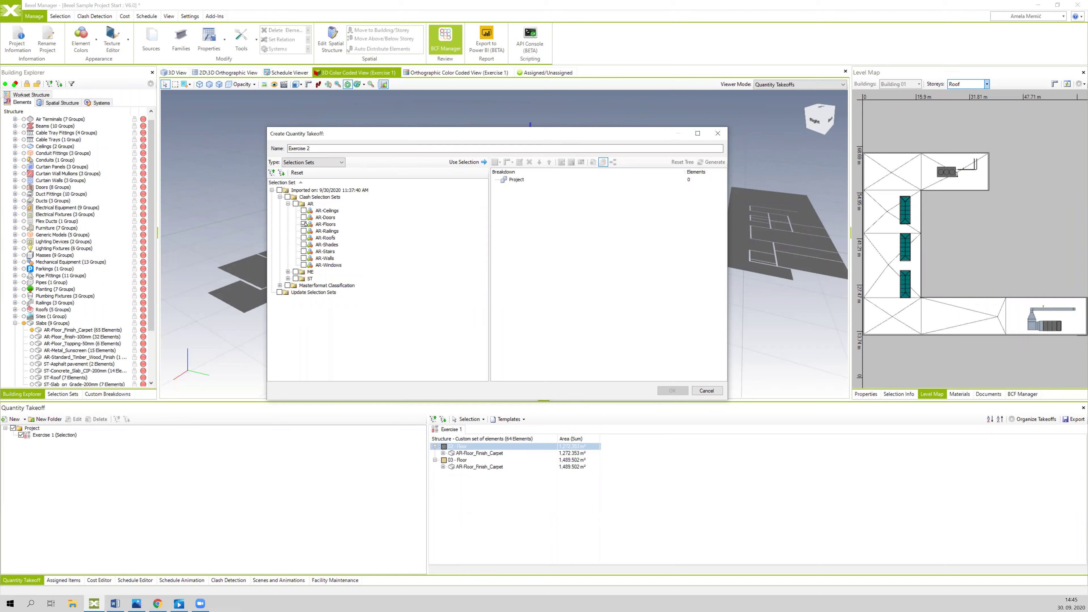
left_click(304, 258)
left_click(470, 162)
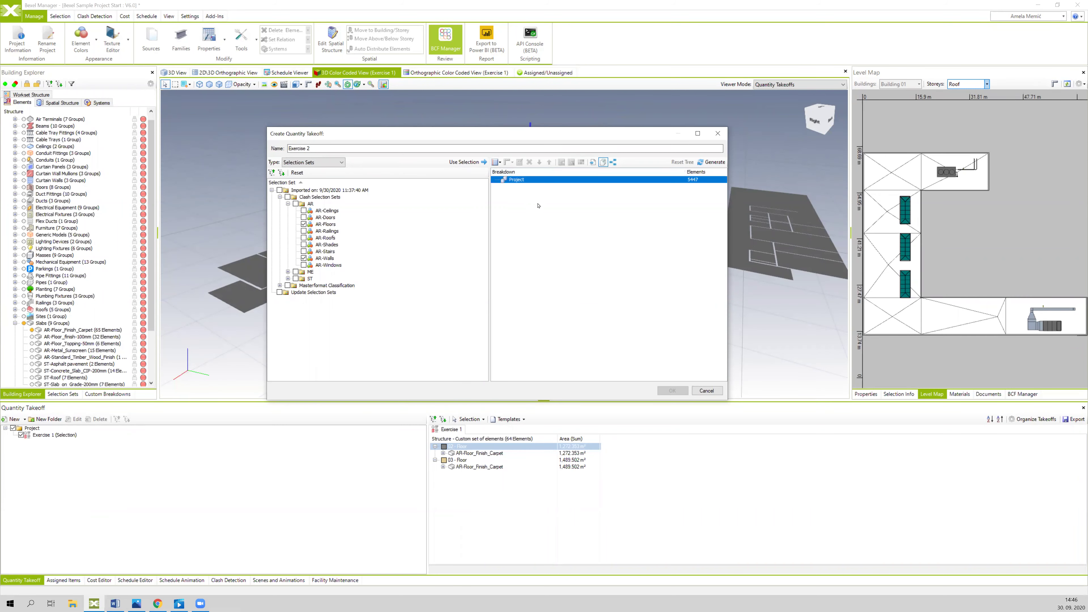
Step: Add a Group By Building Level rule to the Exercise 2 breakdown
left_click(499, 163)
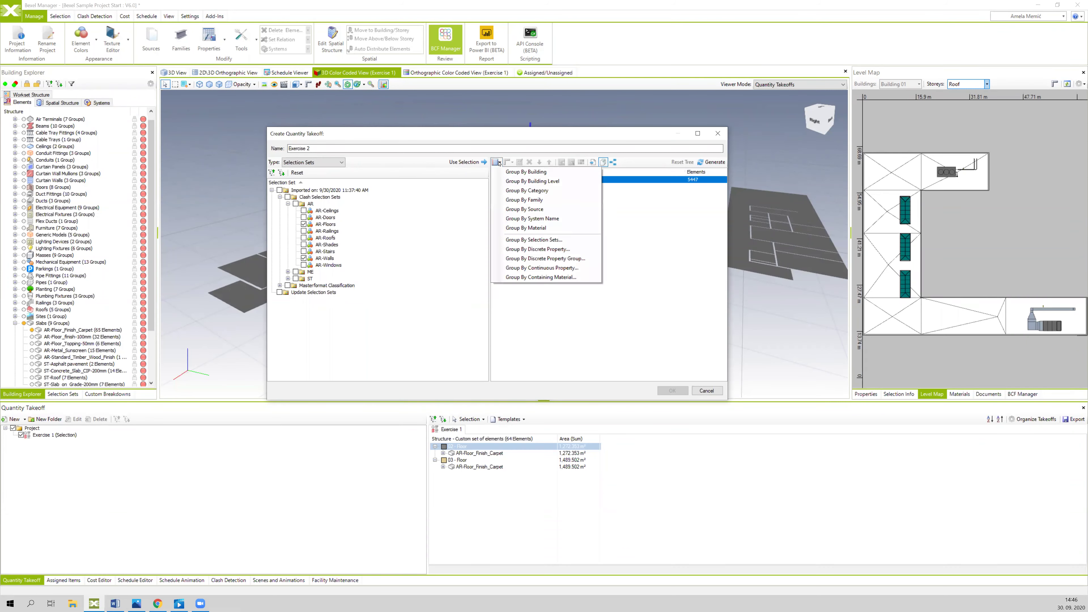
left_click(514, 181)
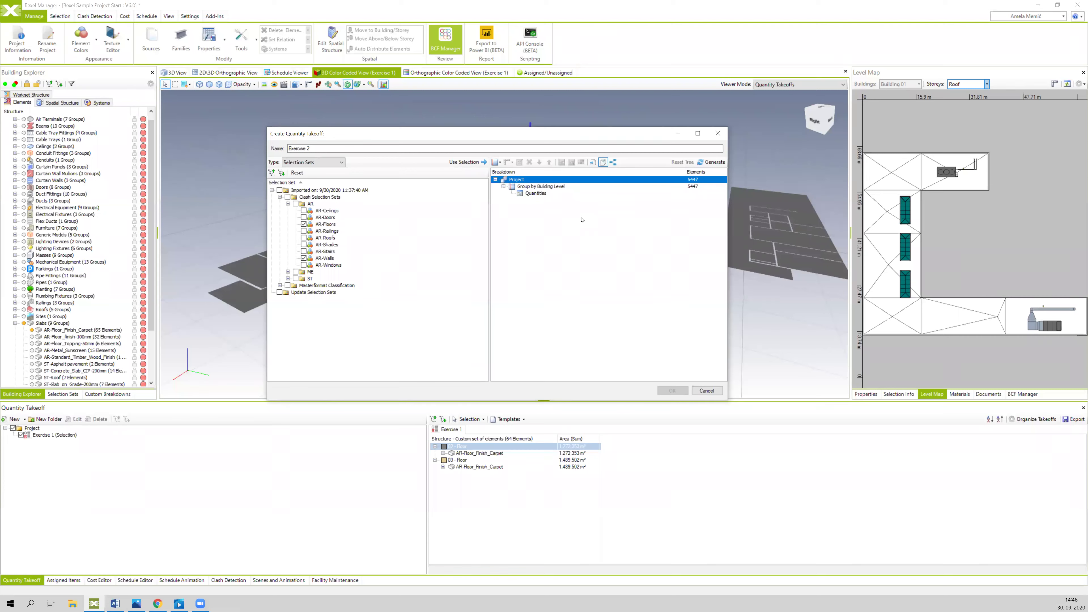
left_click(497, 162)
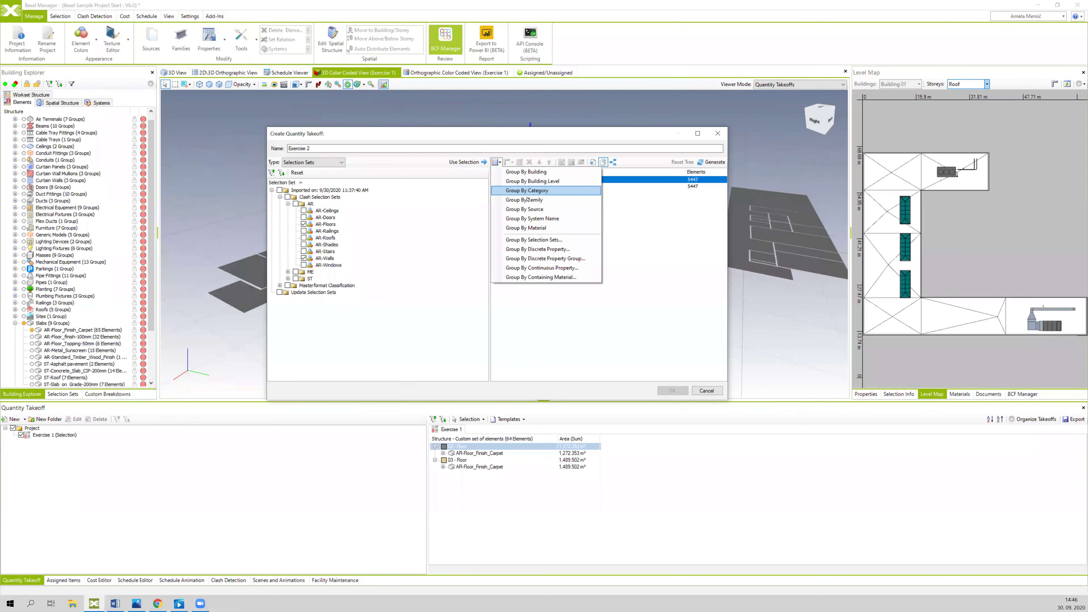
Step: Group by family under building level and add the Area quantity
left_click(541, 200)
left_click(544, 200)
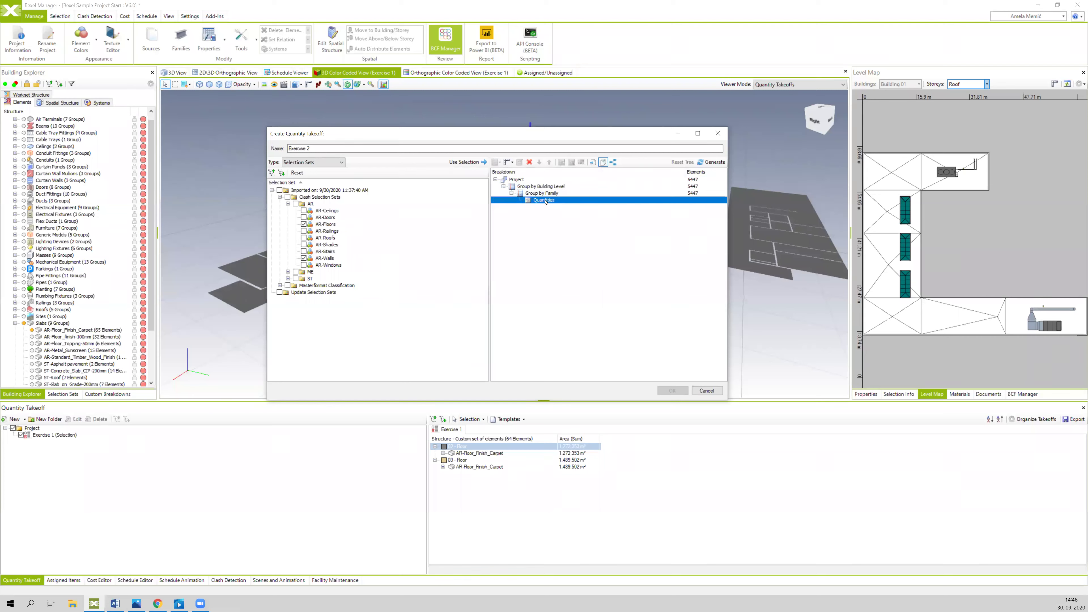
right_click(545, 202)
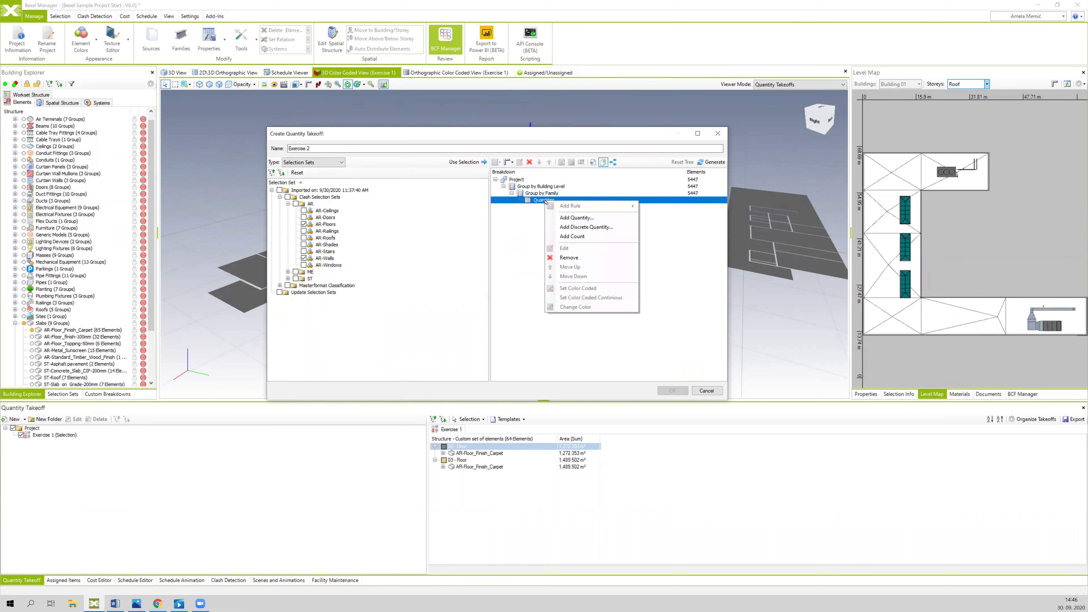
left_click(558, 218)
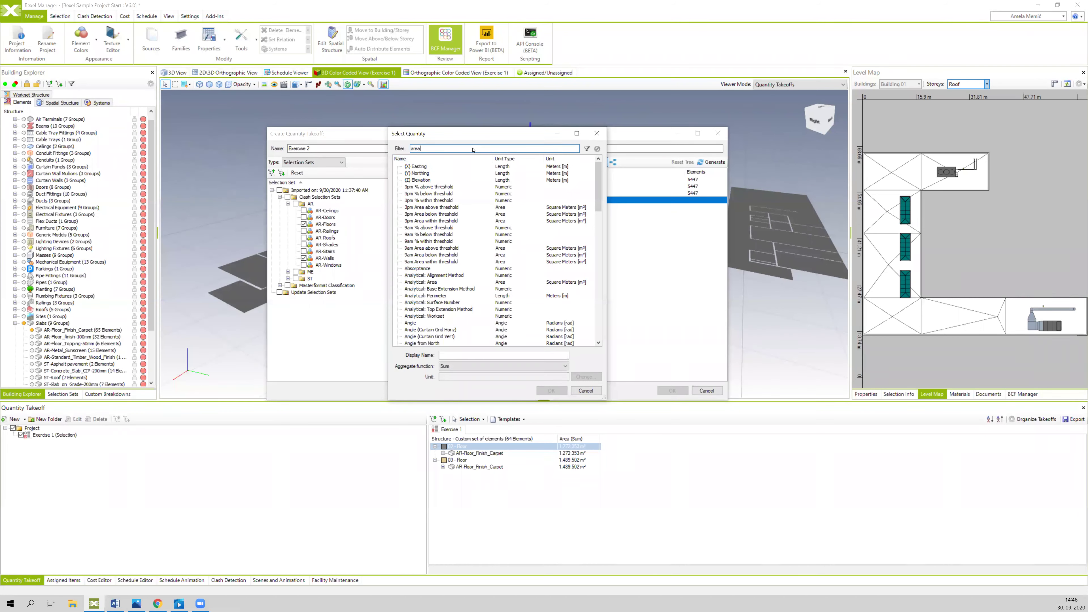
left_click(587, 149)
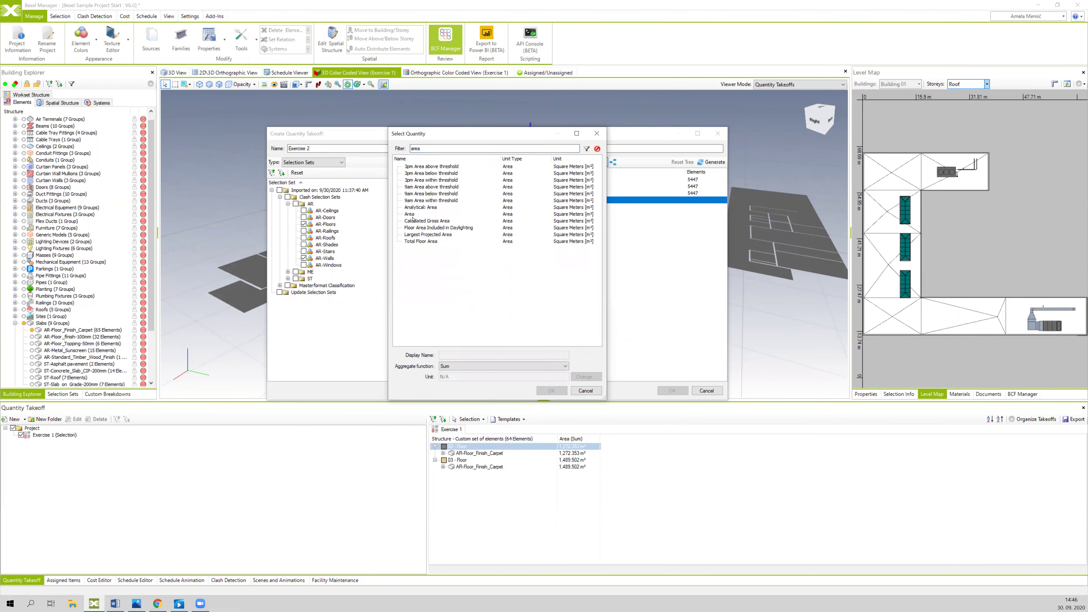
left_click(445, 214)
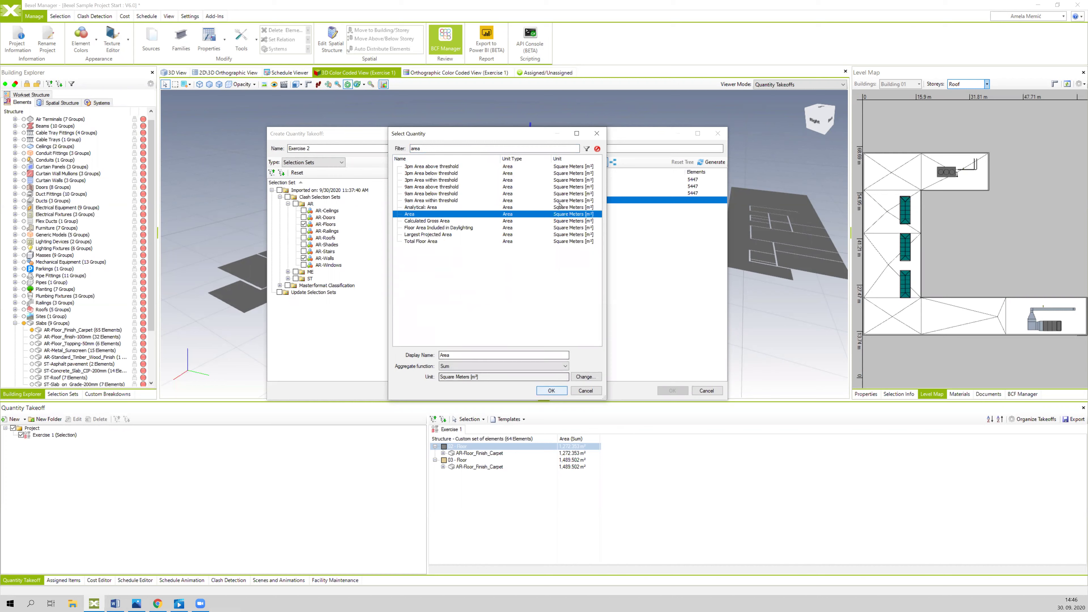
key("Return")
Step: Add the Length quantity and an element Count under Quantities
left_click(549, 201)
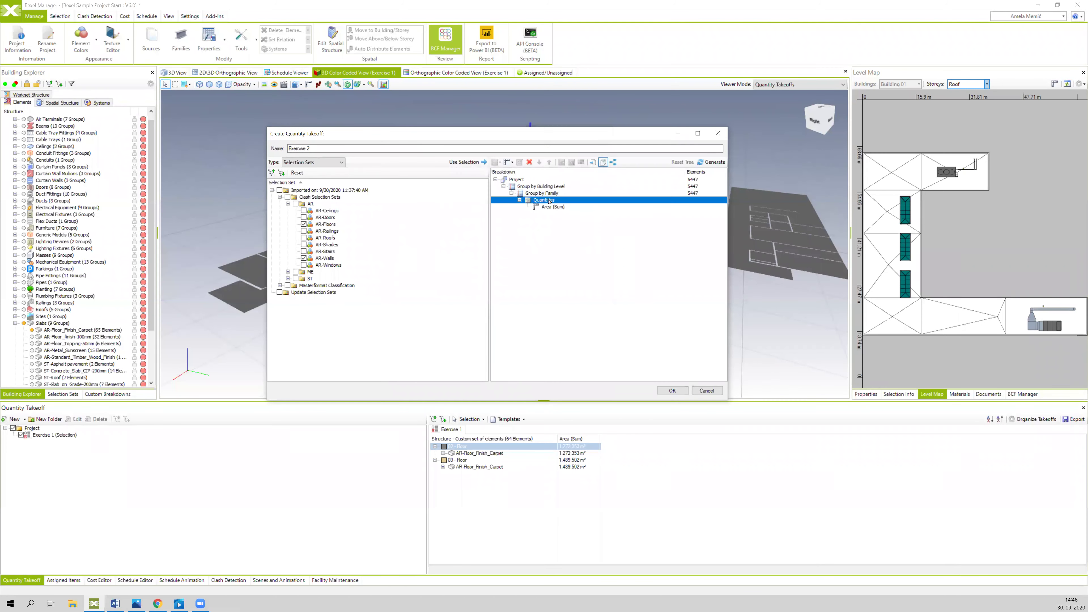
right_click(549, 201)
left_click(574, 214)
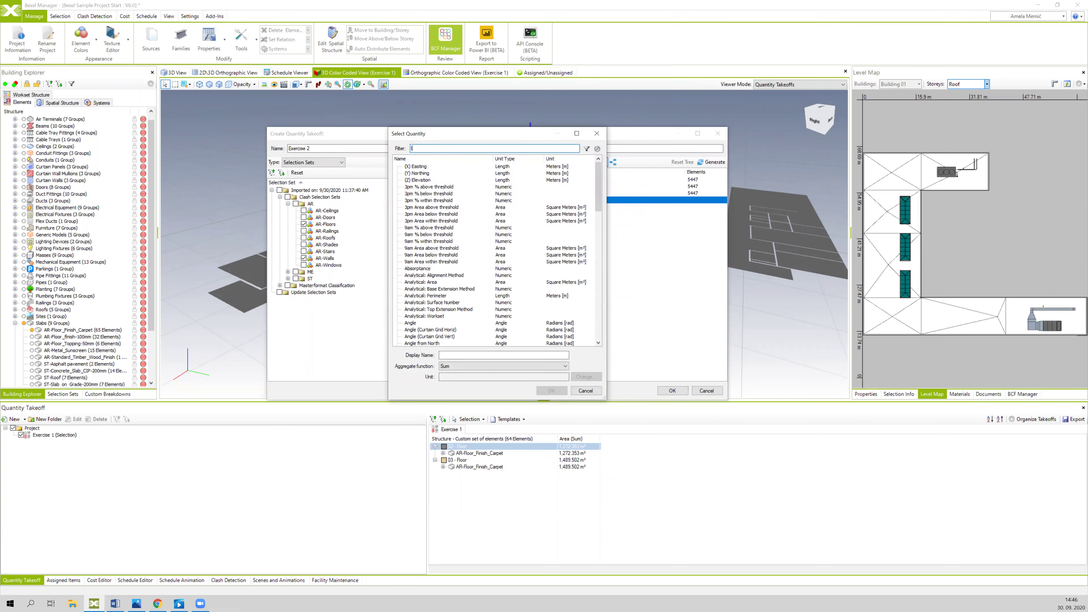
type("length")
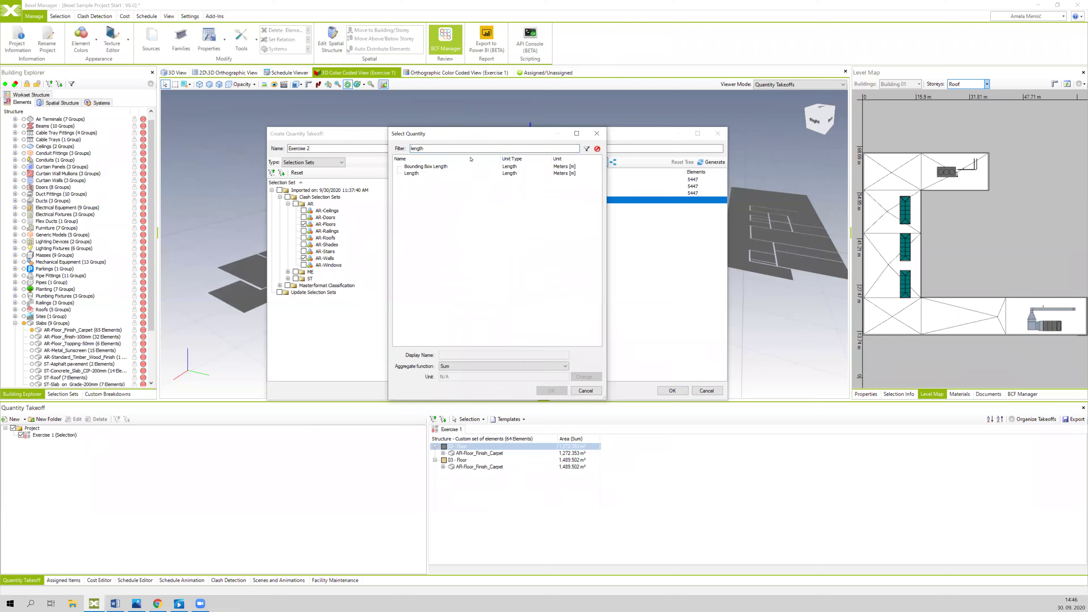
left_click(462, 173)
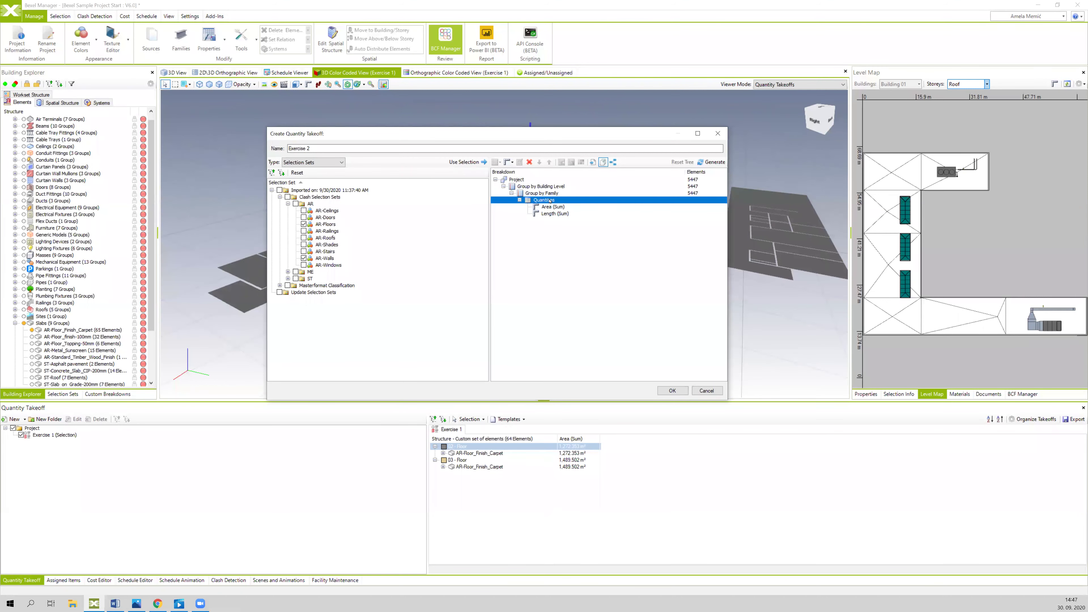
right_click(549, 202)
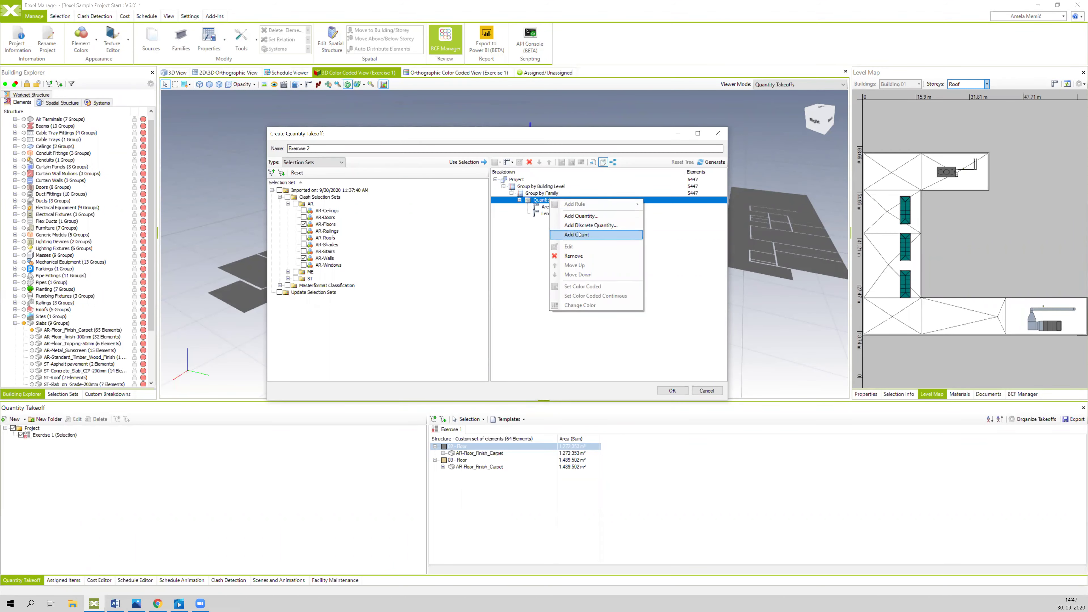
left_click(580, 234)
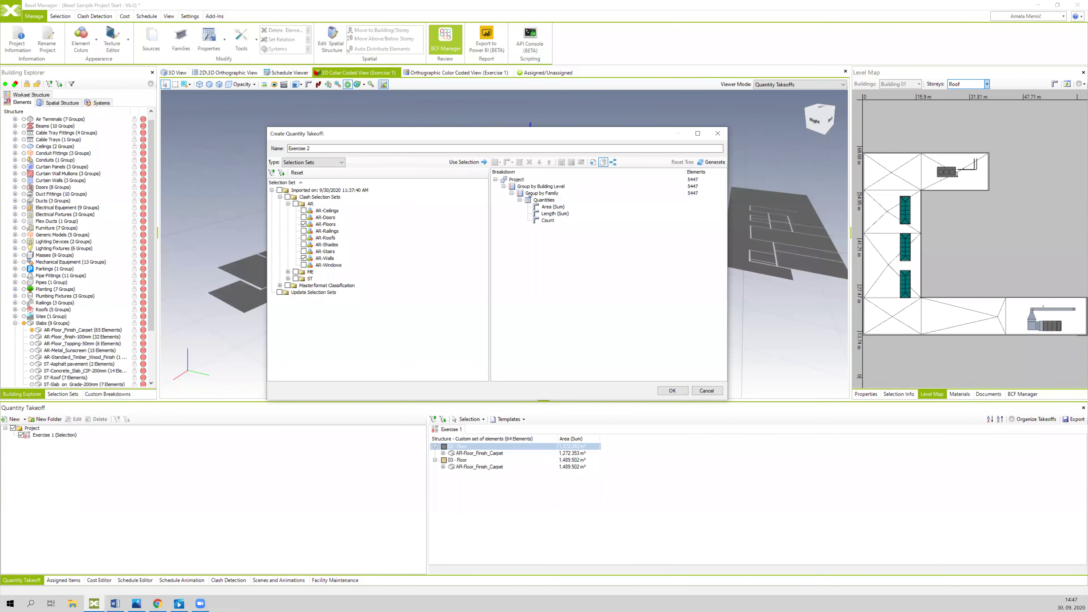
left_click(538, 187)
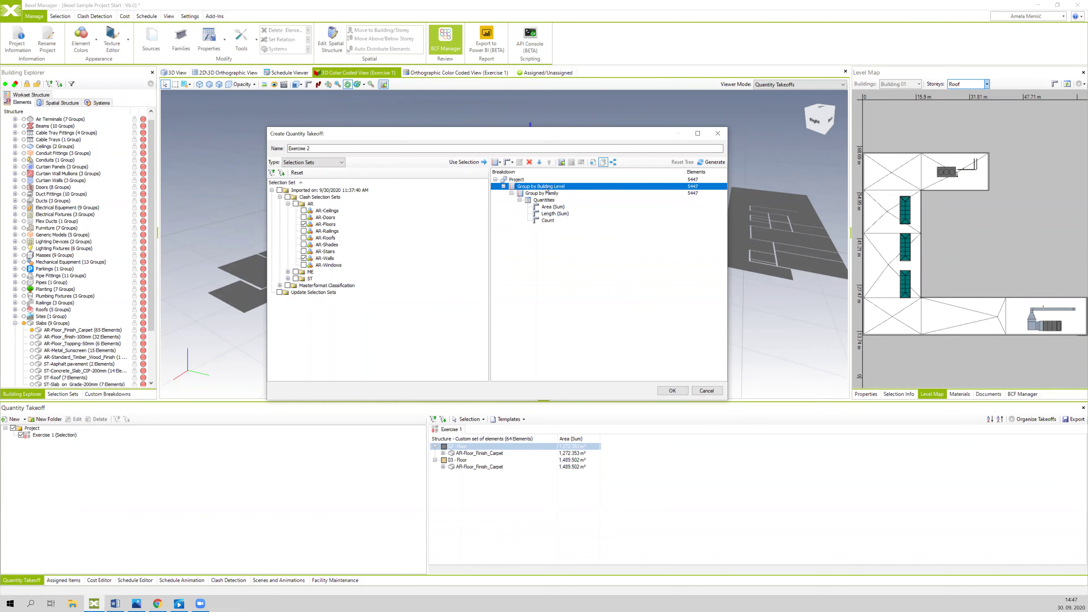
left_click(712, 162)
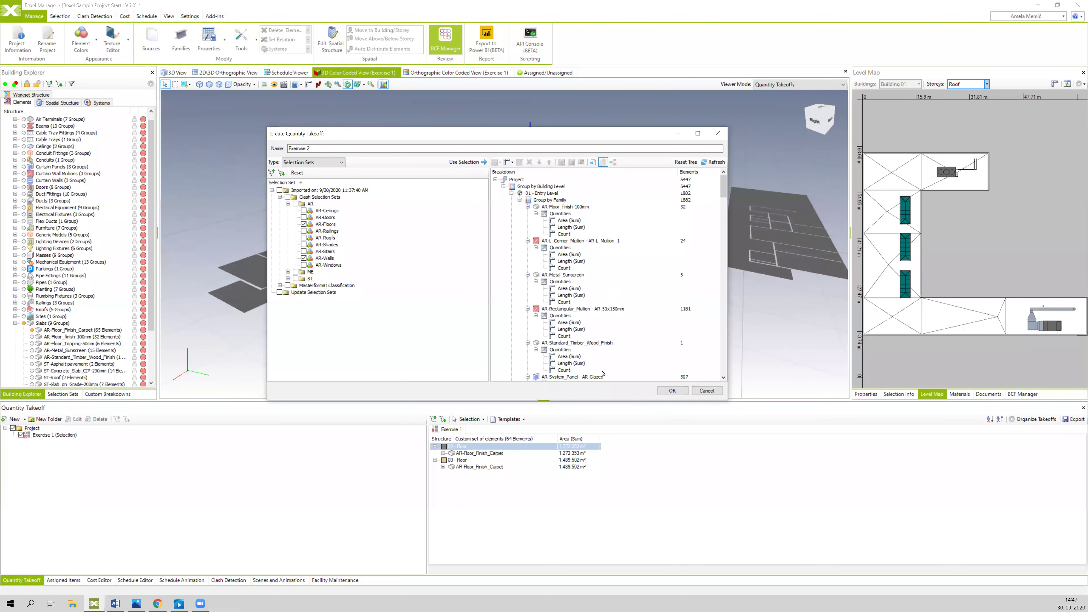
left_click(685, 162)
left_click(545, 194)
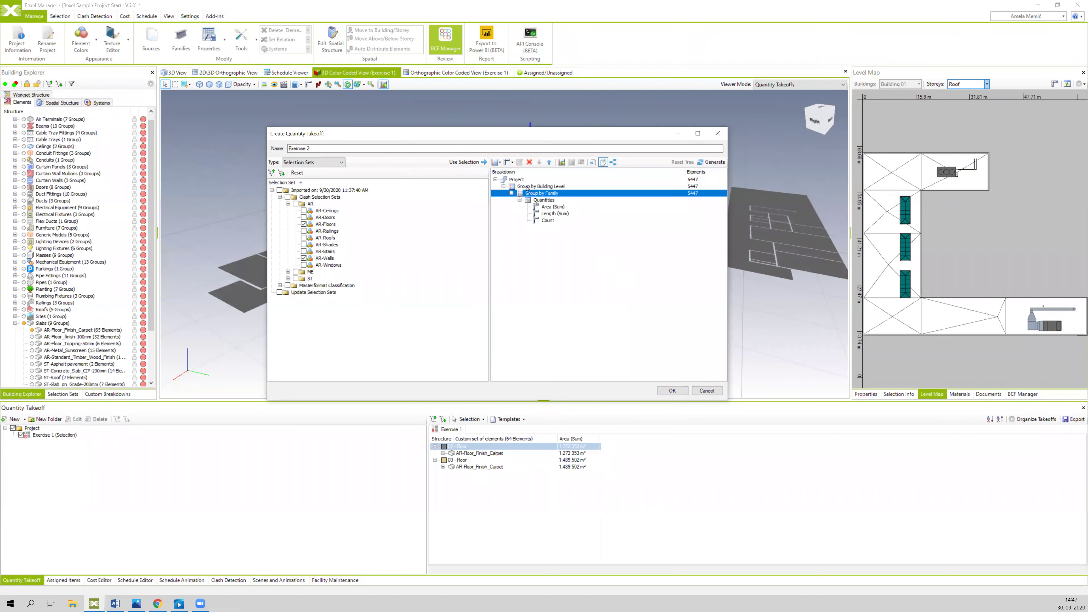
left_click(550, 162)
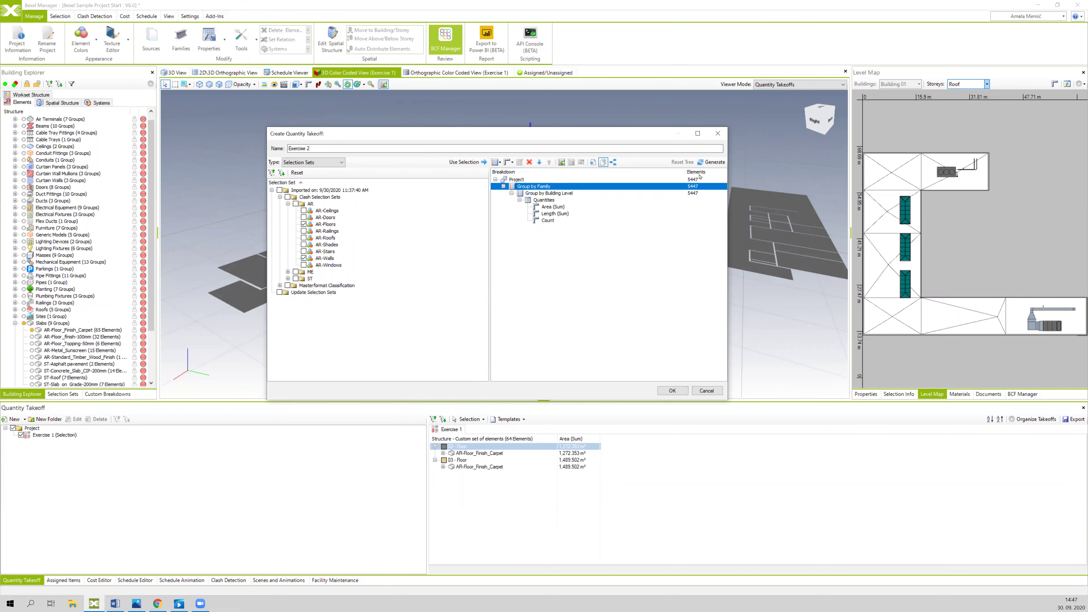
left_click(713, 162)
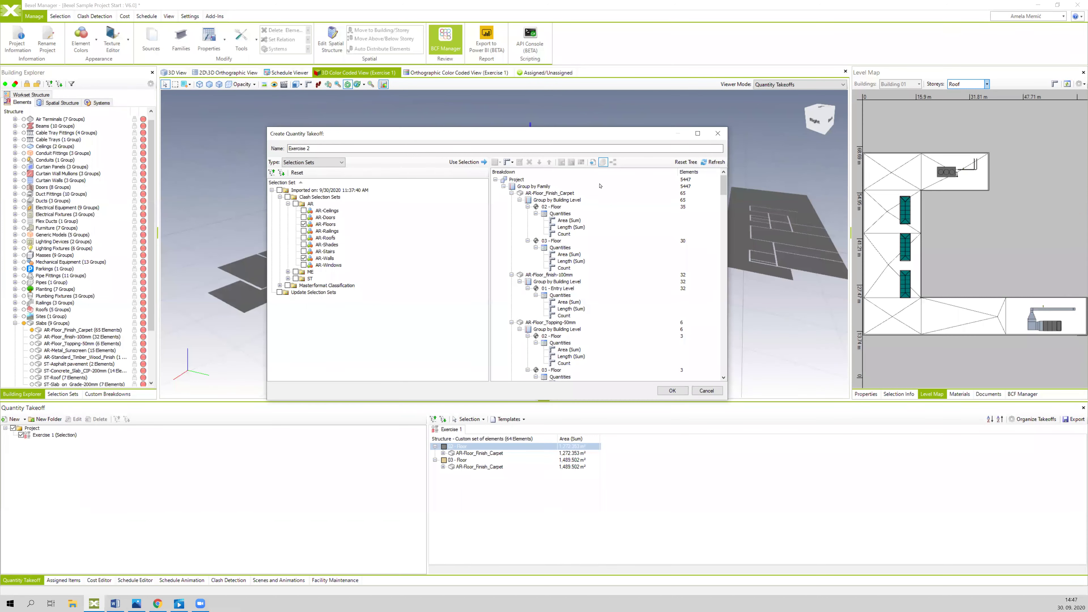
left_click(683, 162)
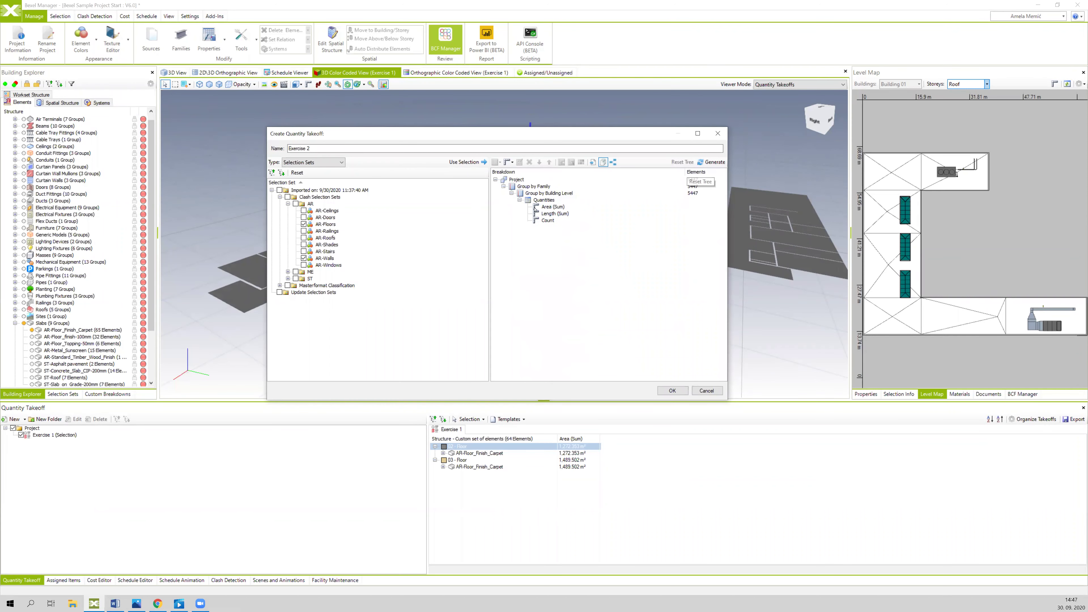
left_click(549, 194)
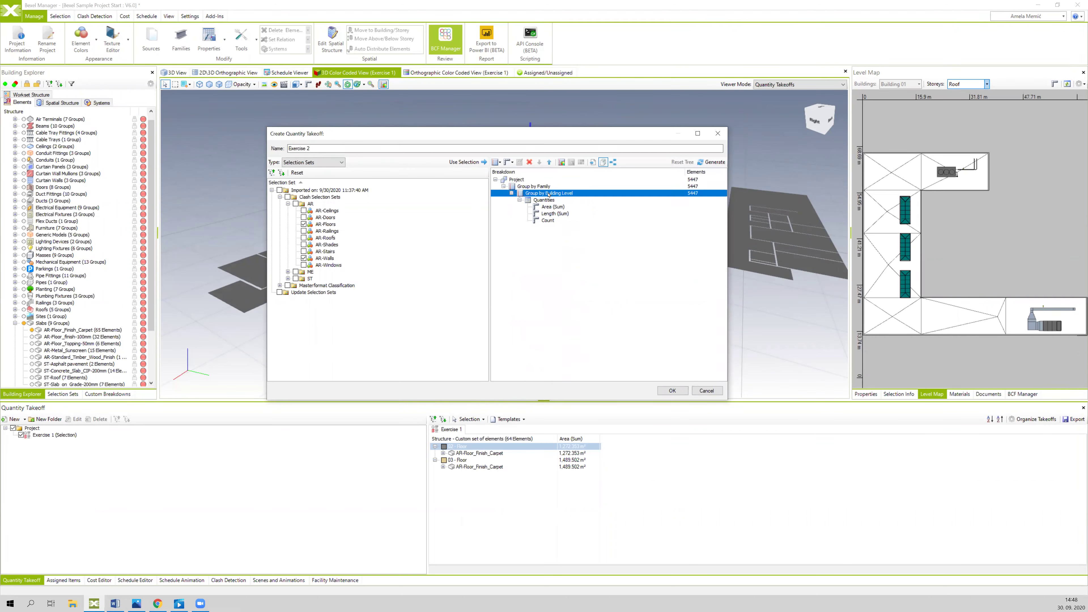
left_click(549, 162)
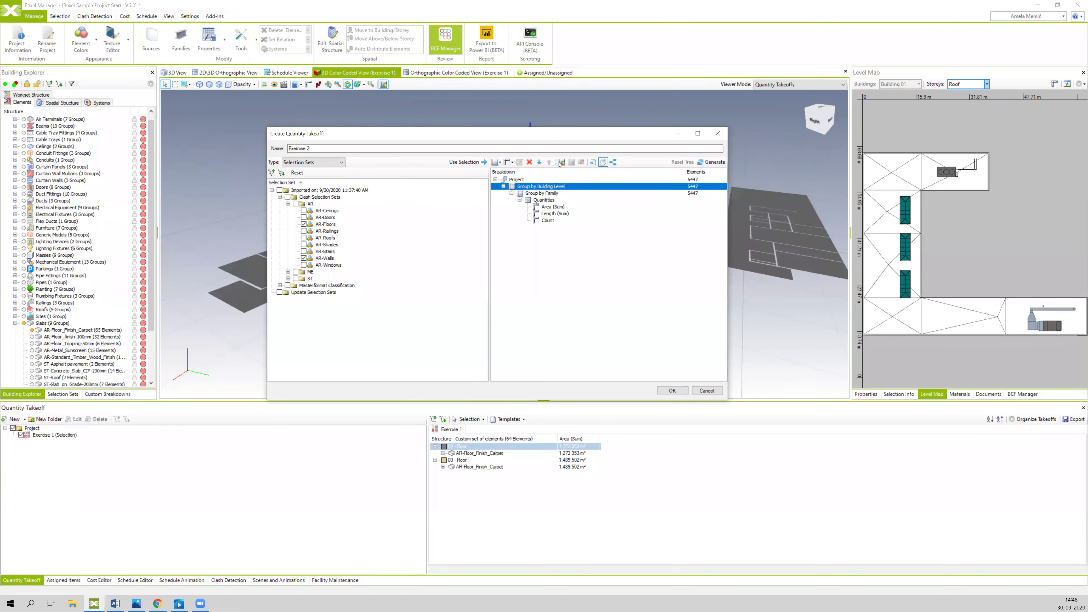
left_click(553, 194)
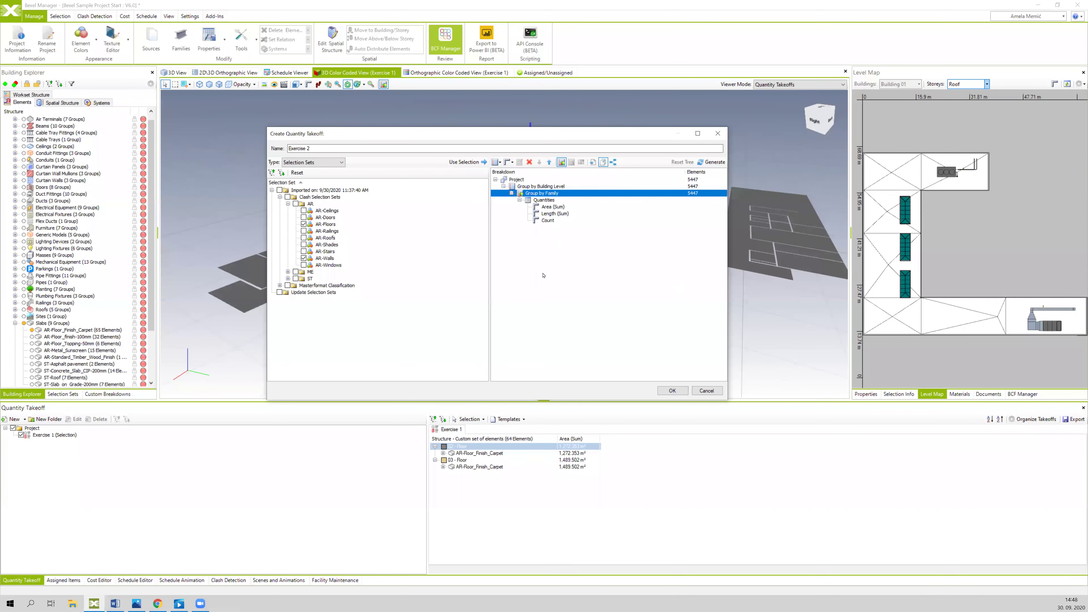
Step: Create the Exercise 2 takeoff and show the whole building in the plain 3D view
left_click(672, 390)
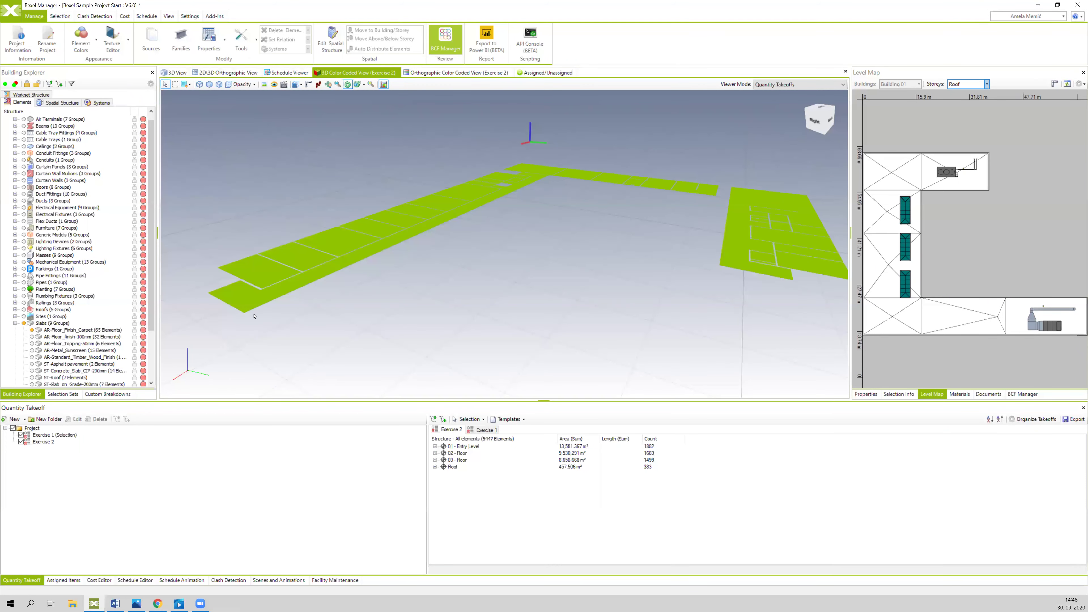
left_click(175, 72)
right_click(237, 128)
left_click(268, 142)
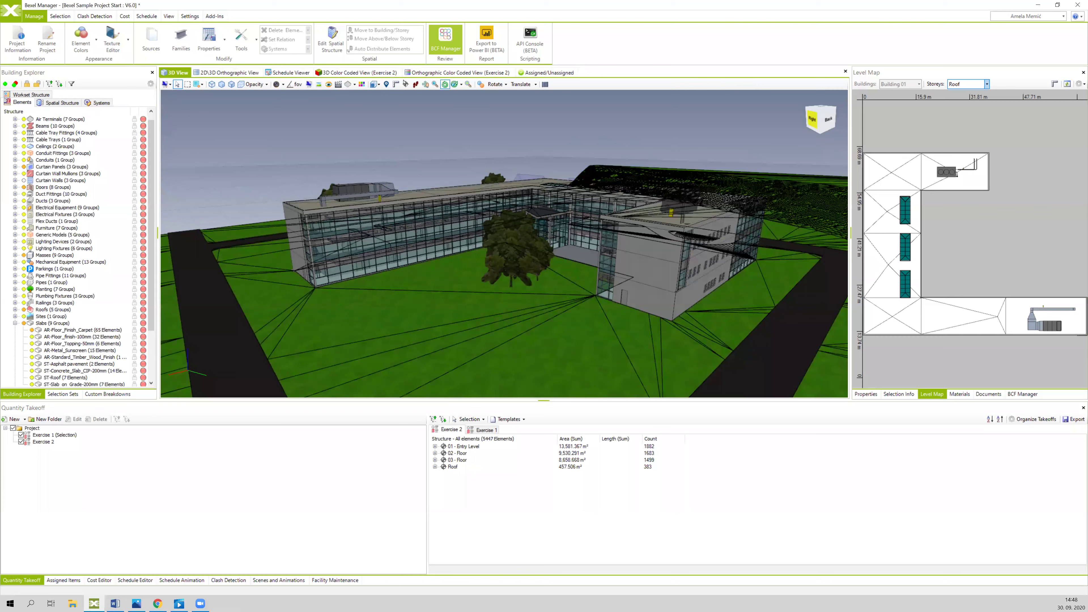
Step: Switch to the Exercise 2 colour-coded 3D view, orbit to an aerial angle, and enlarge the results panel
left_click(373, 72)
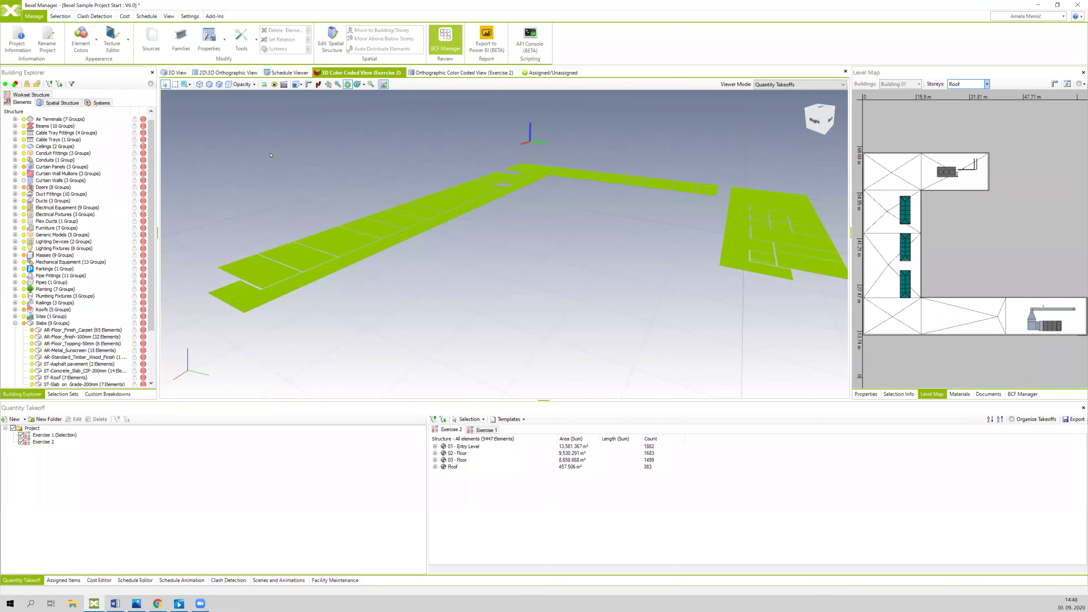
left_click_drag(289, 163, 366, 217)
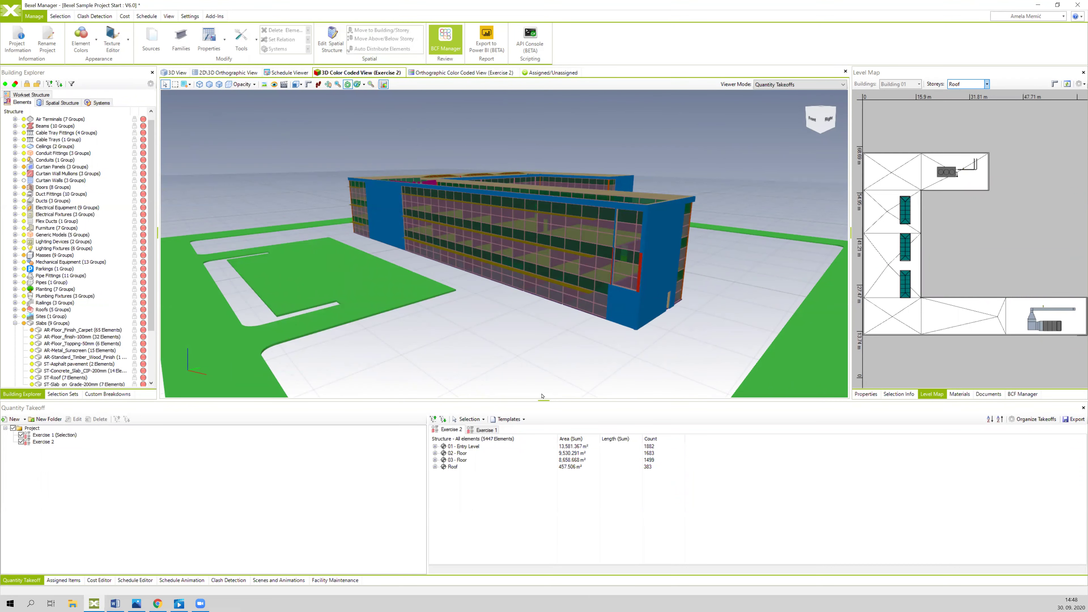
left_click_drag(543, 398, 548, 337)
Step: Expand 01 - Entry Level and select its AR-System_Panel - AR-Solid type, viewing the courtyard side
left_click(434, 382)
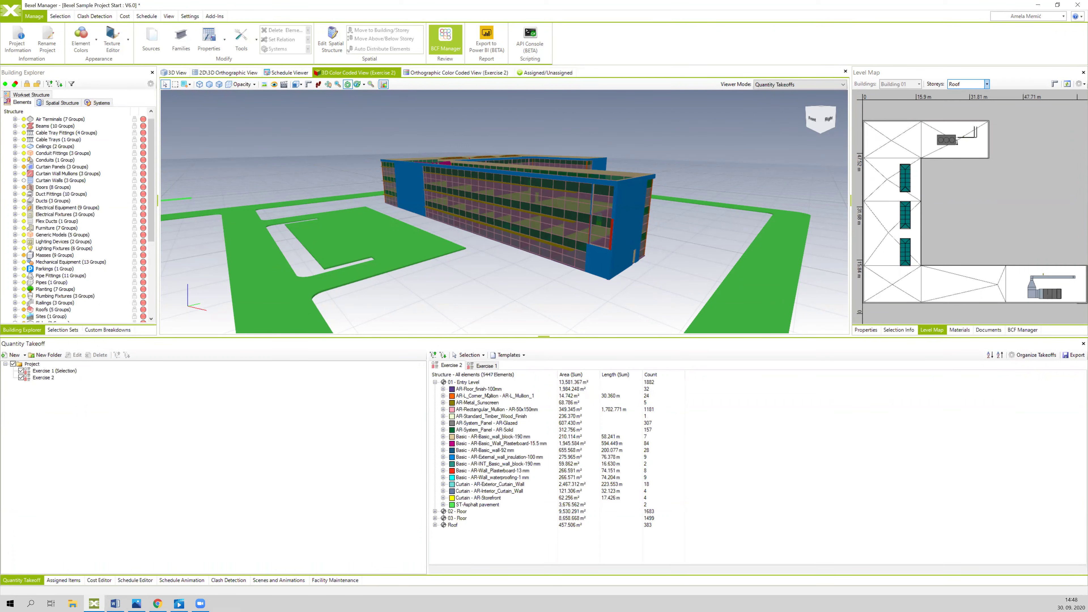
middle_click_drag(526, 279, 691, 168)
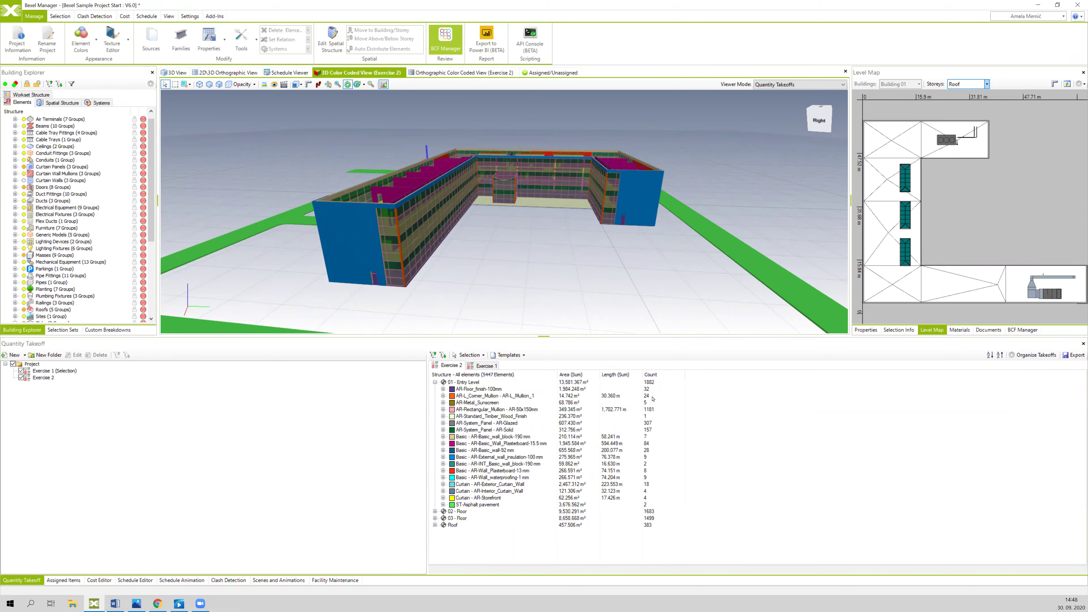
left_click(543, 491)
left_click(506, 430)
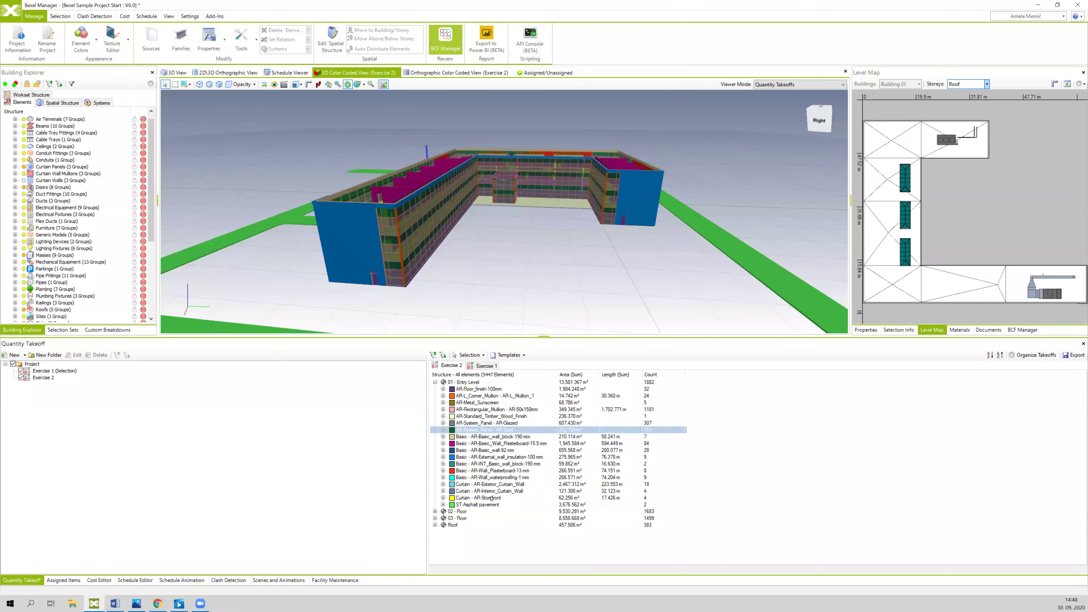
Step: Expand 02 - Floor (9,530.291 m², 1683 elements) and turn the building to inspect other sides
left_click(435, 512)
scroll(501, 474, "down", 3)
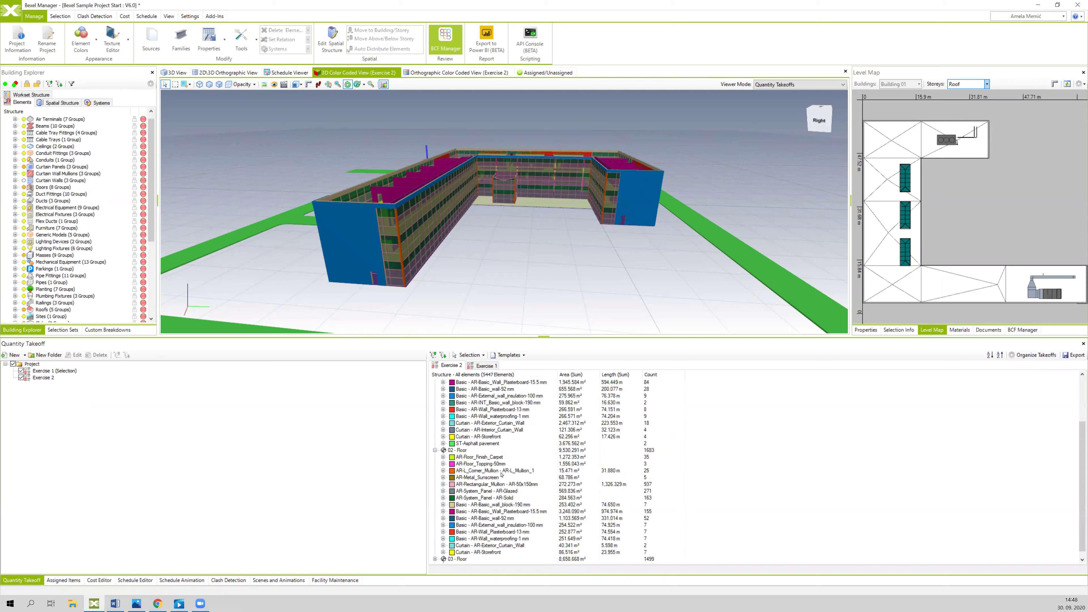
left_click_drag(590, 297, 569, 299)
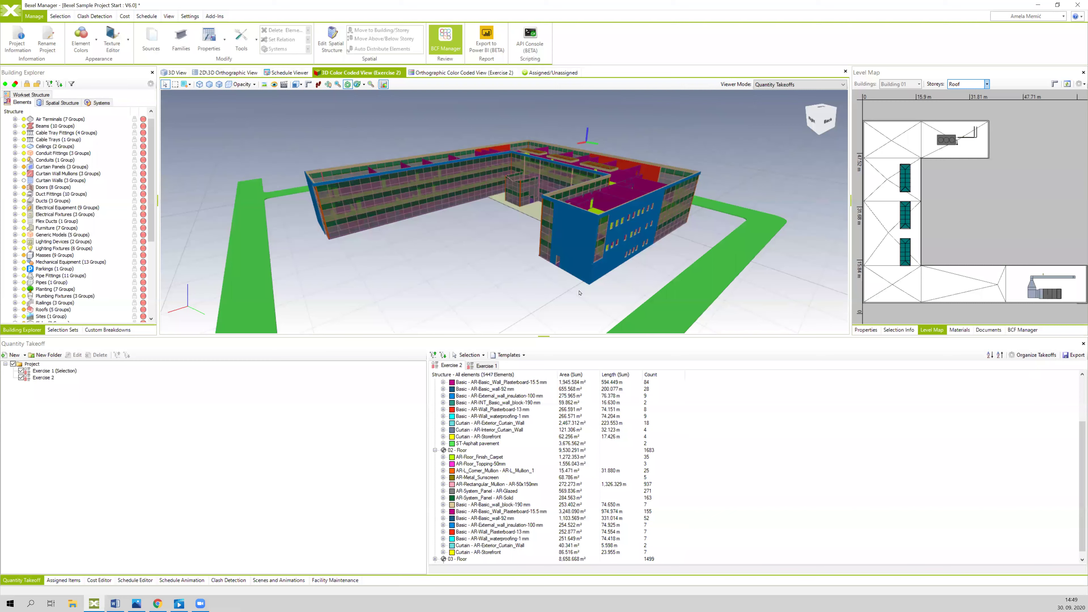
left_click_drag(468, 260, 474, 257)
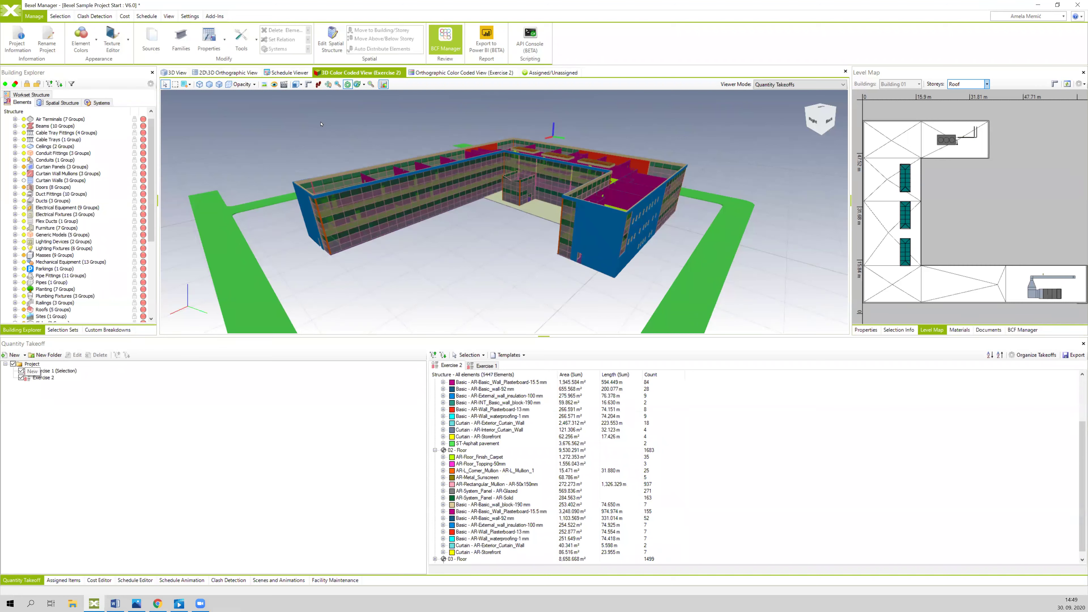
Step: Create a blank quantity takeoff named 'Exercise 3' that picks elements by Categories
left_click(24, 356)
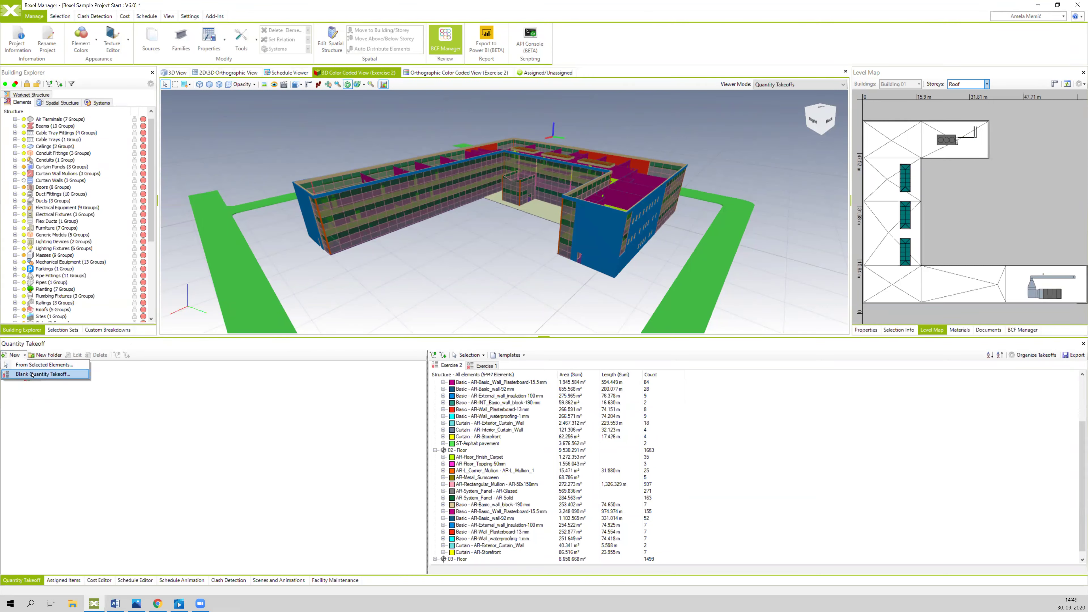
left_click(51, 374)
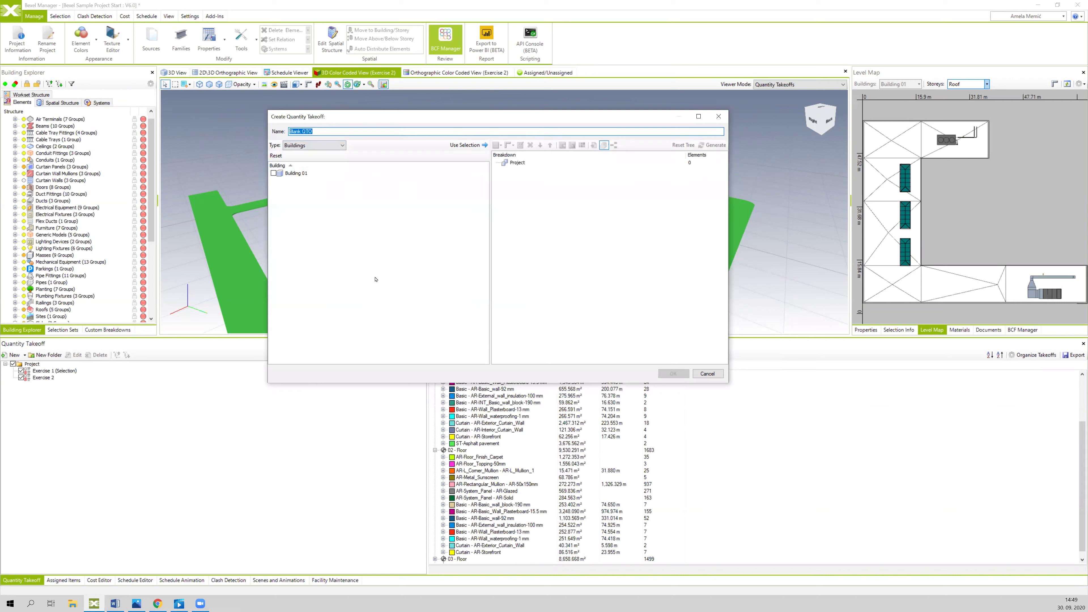
type("Exercise 3")
left_click(297, 145)
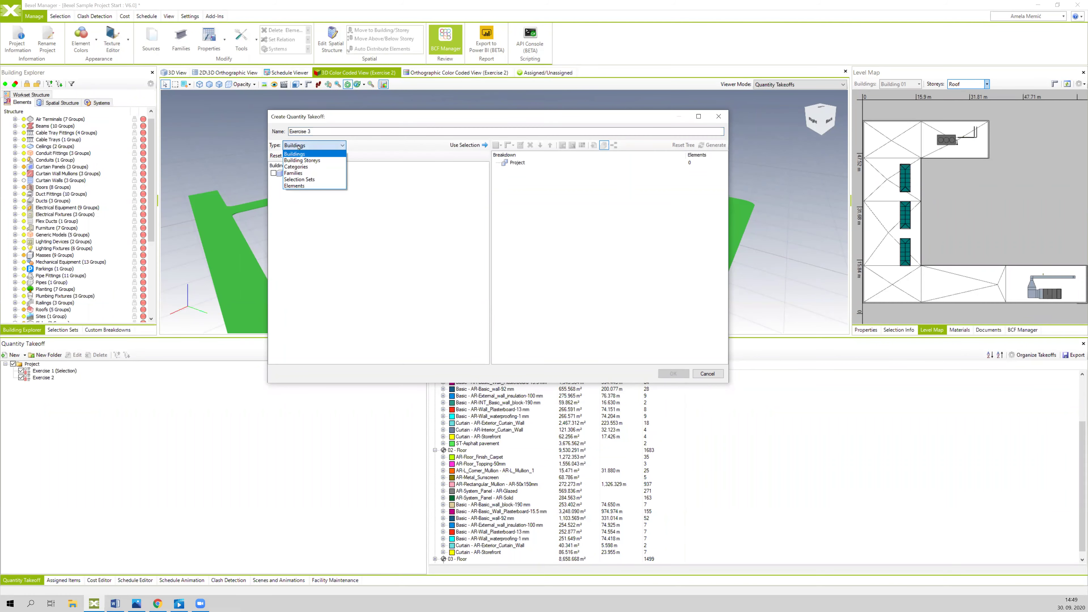
left_click(299, 167)
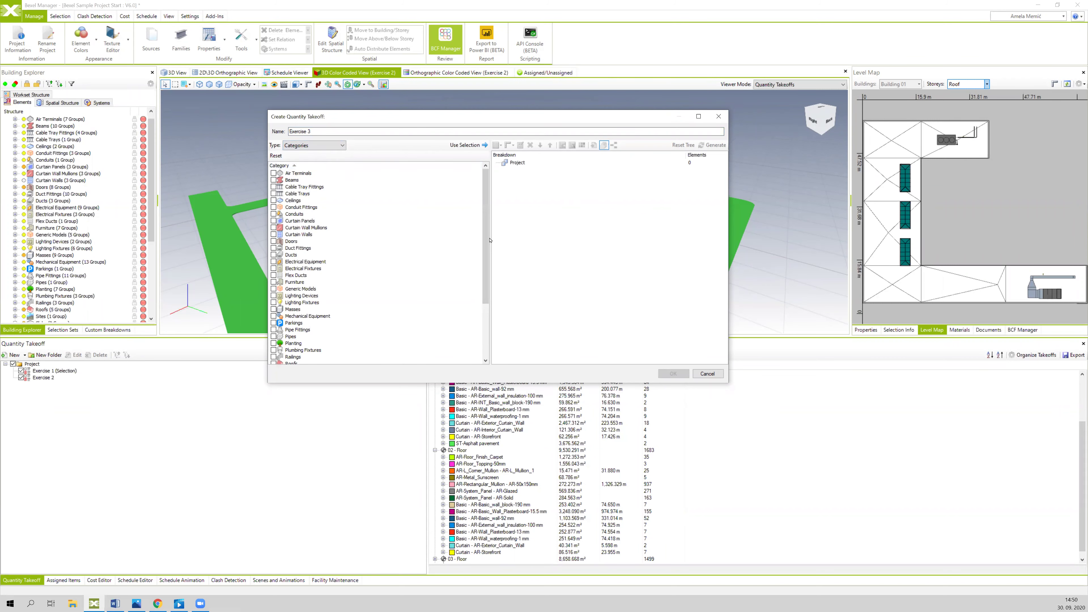
left_click_drag(486, 253, 472, 319)
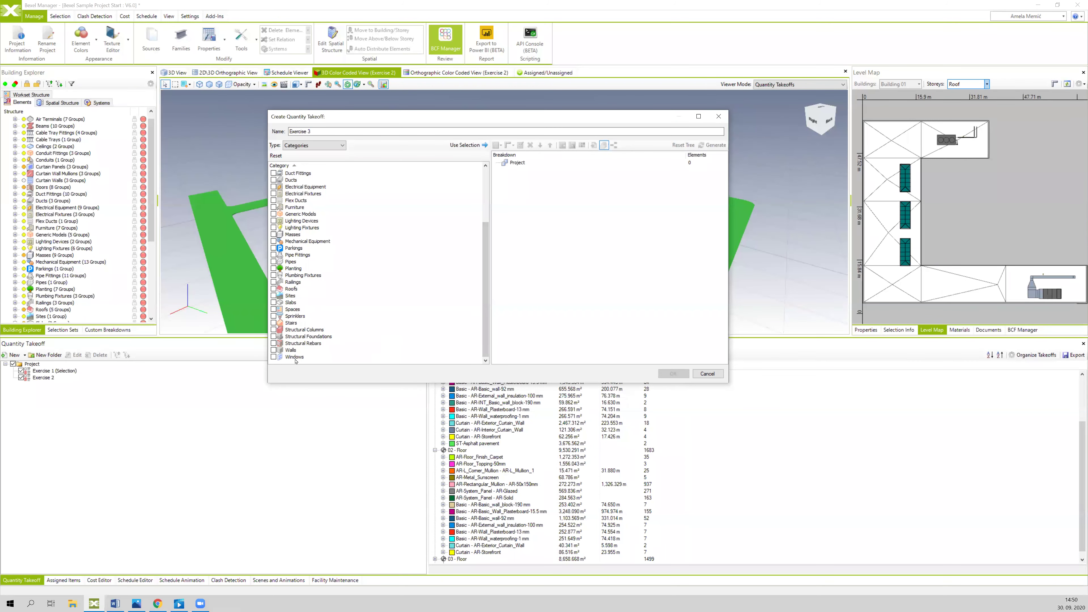
Step: Load the 633 Walls category elements and group them by building level
left_click(286, 352)
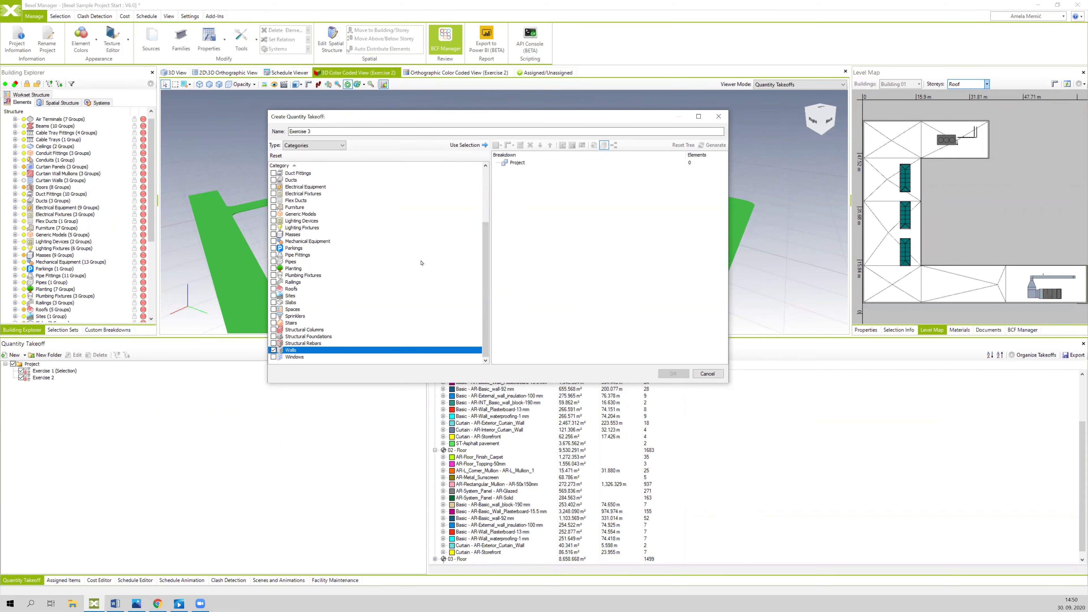
left_click(470, 146)
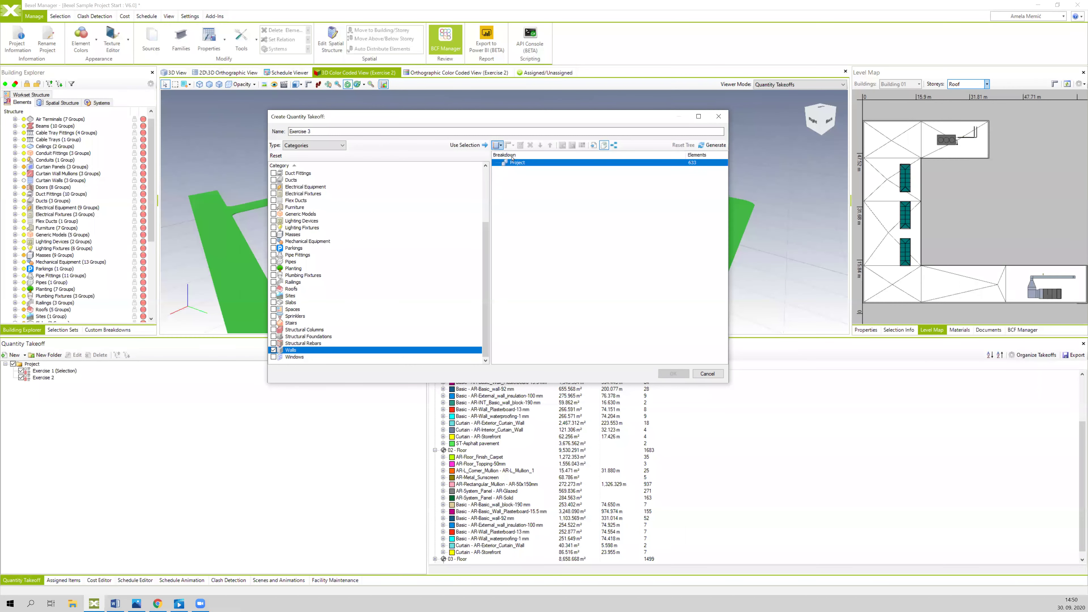
left_click(496, 145)
left_click(531, 164)
Step: Add a Discrete Property rule grouping by MasterFormat, filtered with 'ma'
right_click(529, 165)
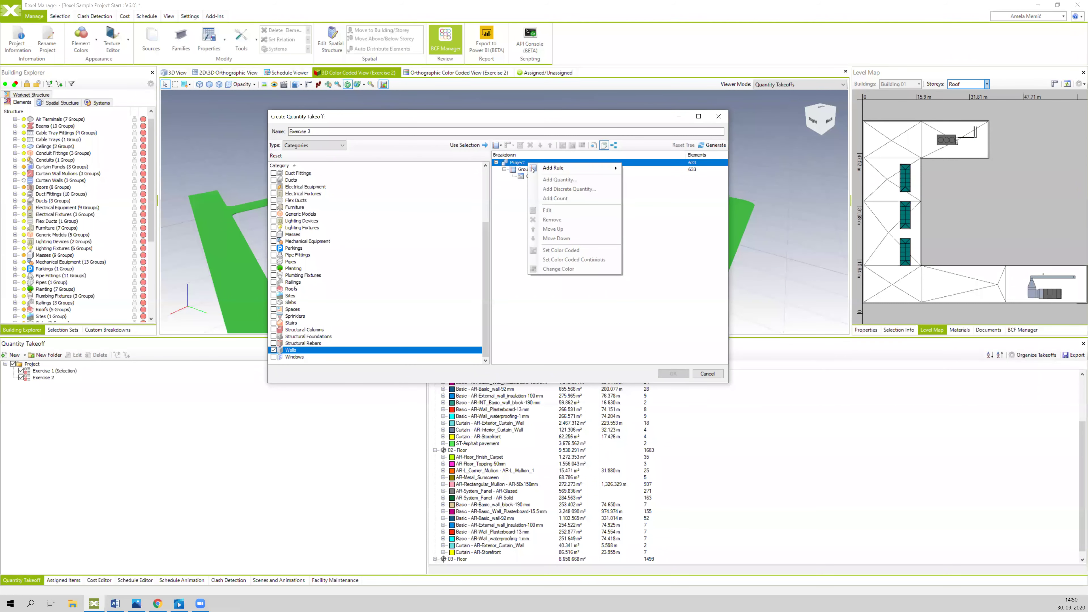
mouse_move(543, 169)
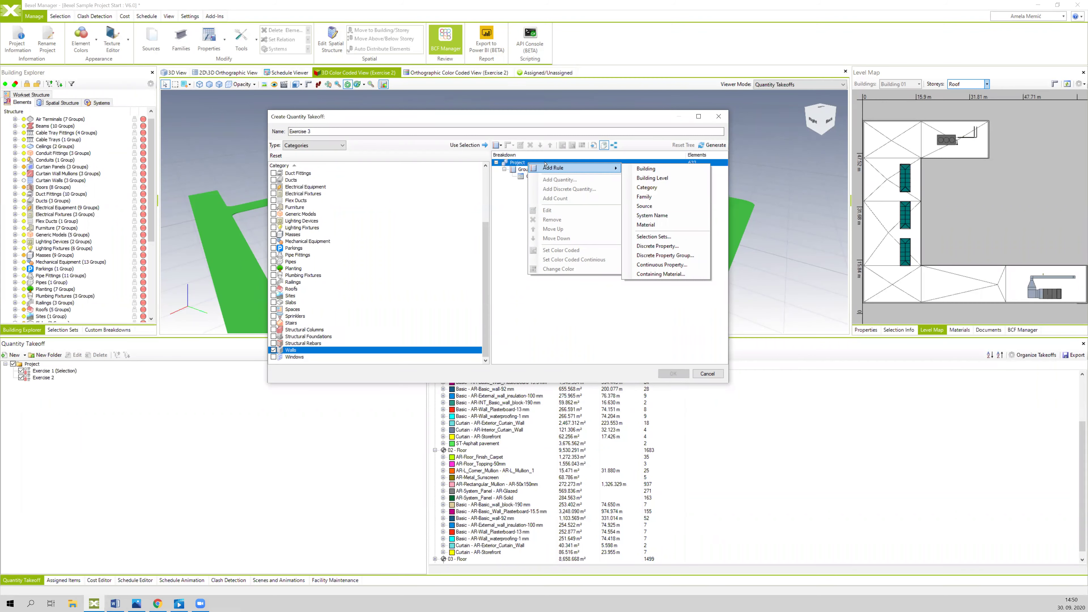
right_click(516, 165)
mouse_move(545, 169)
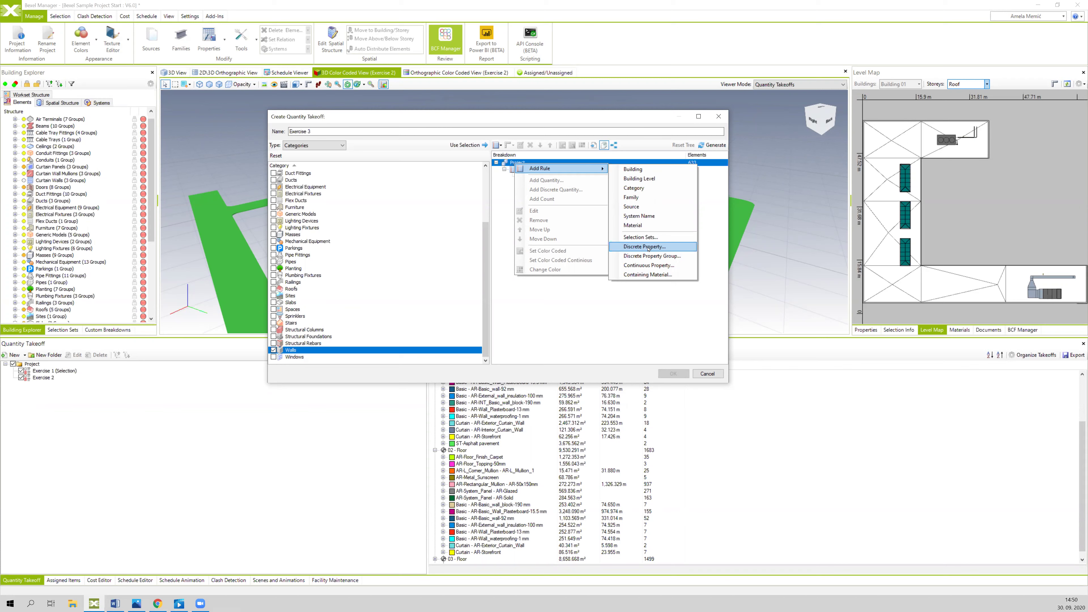
key("Return")
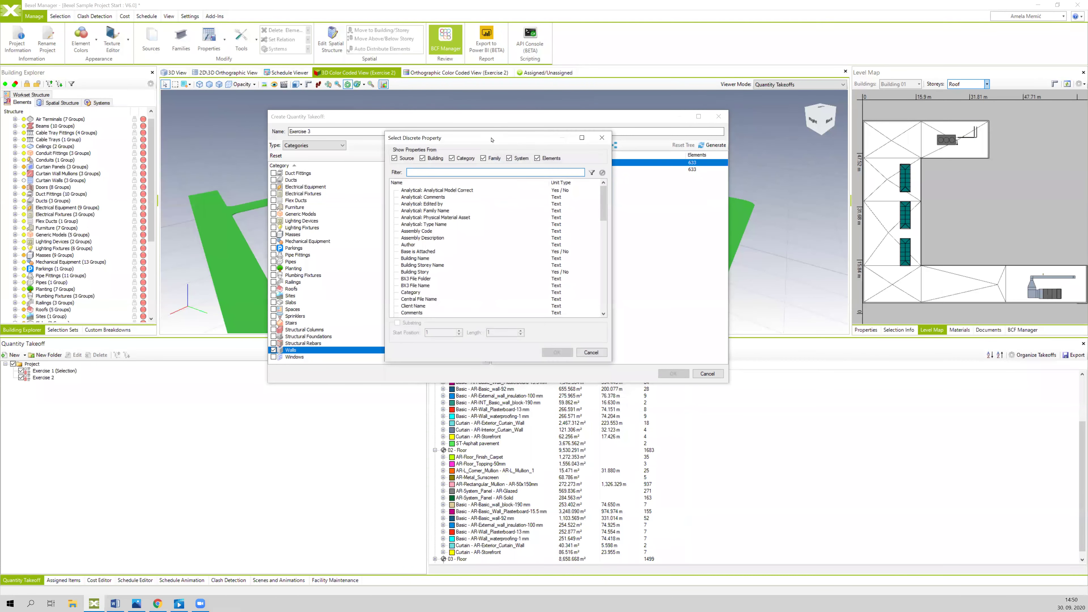
left_click_drag(492, 139, 510, 108)
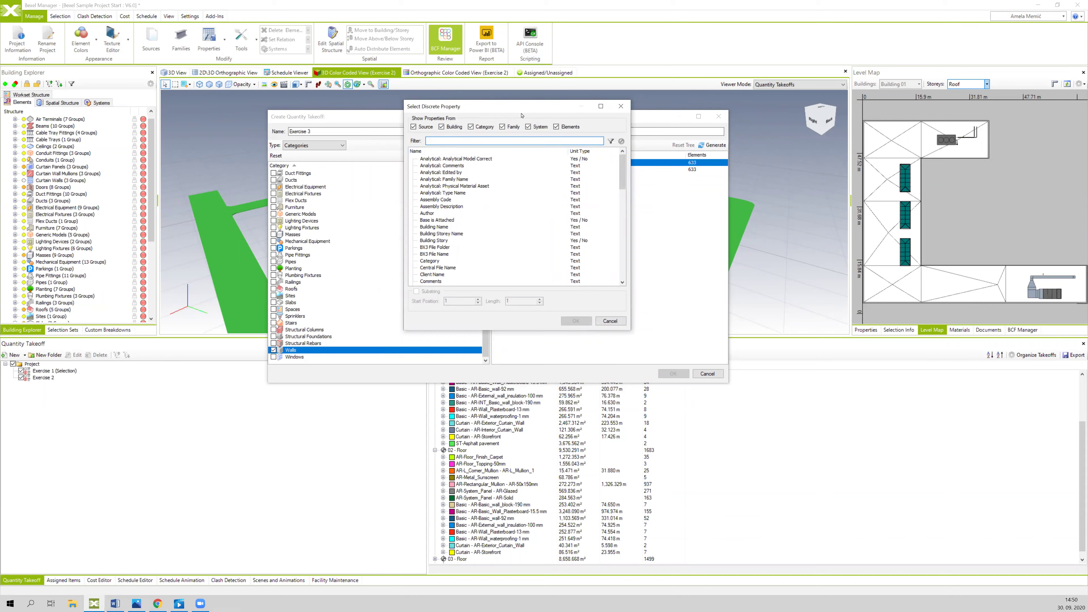
left_click_drag(519, 112, 529, 118)
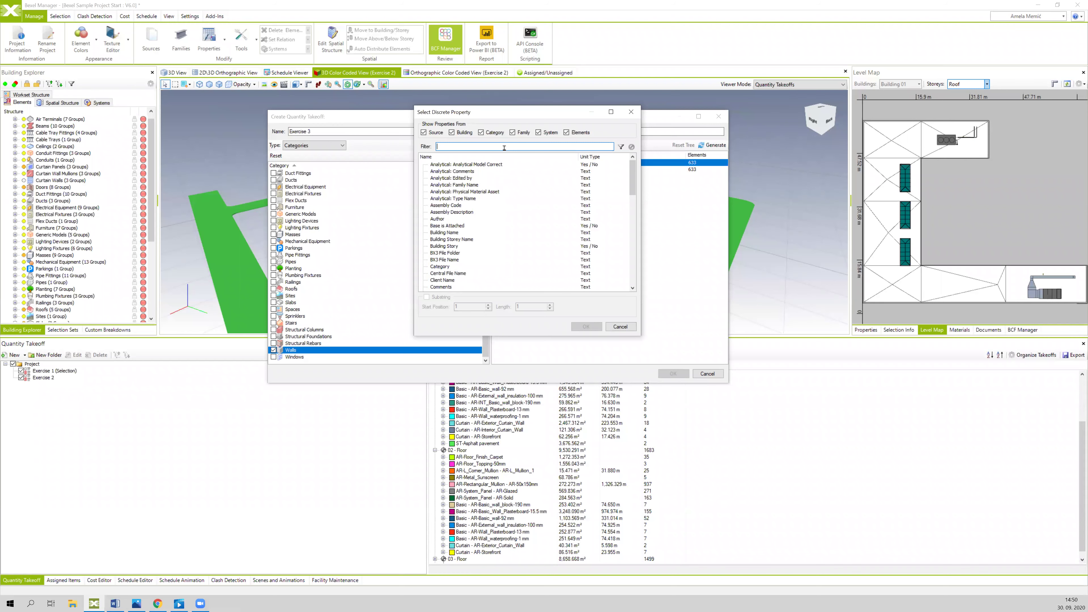
type("mas")
left_click(621, 146)
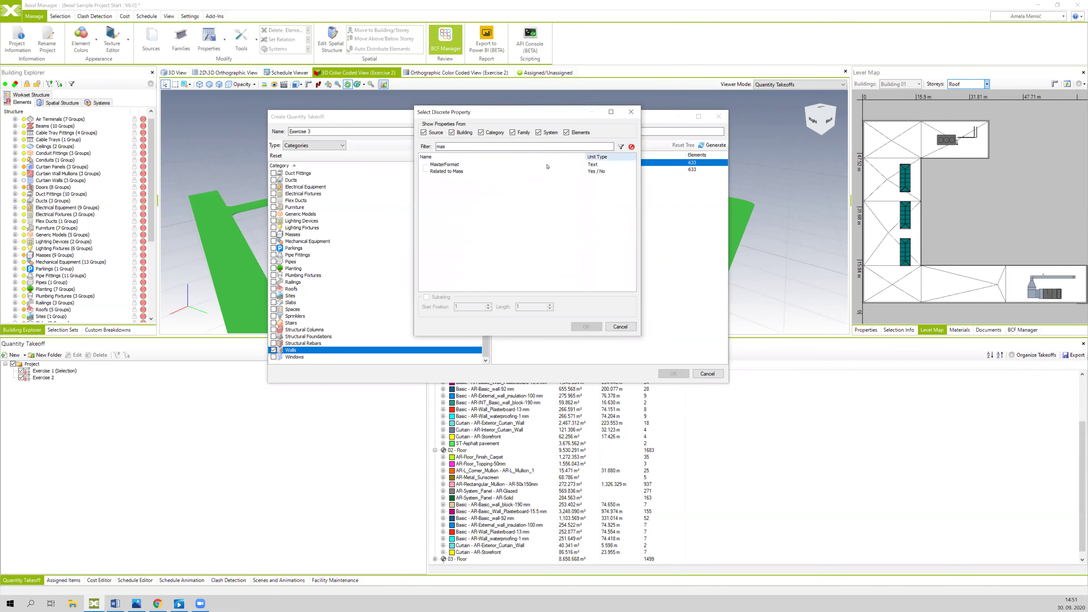
left_click(435, 165)
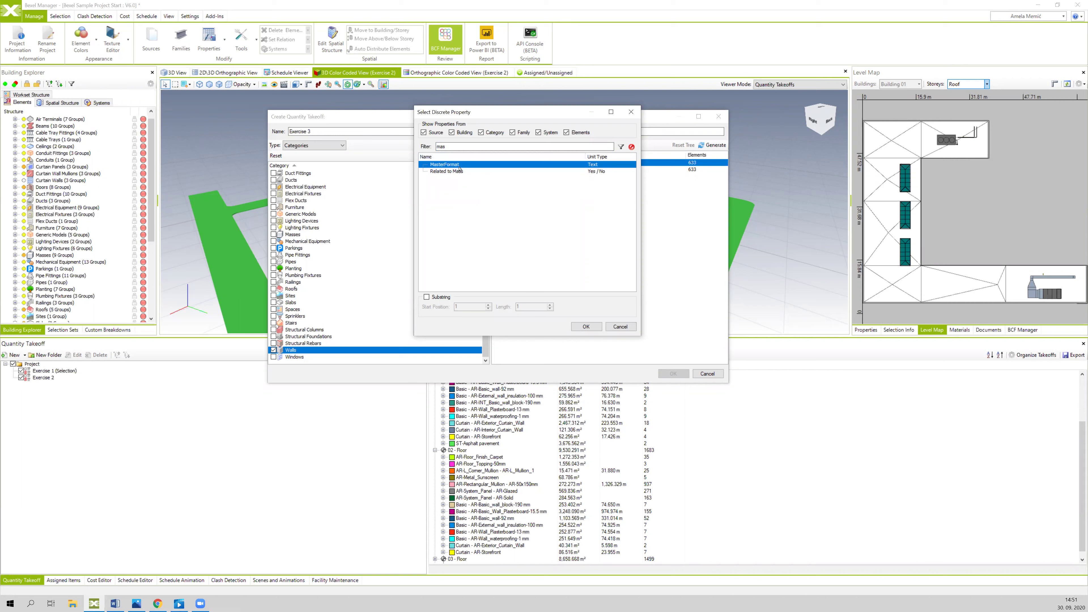
left_click(586, 327)
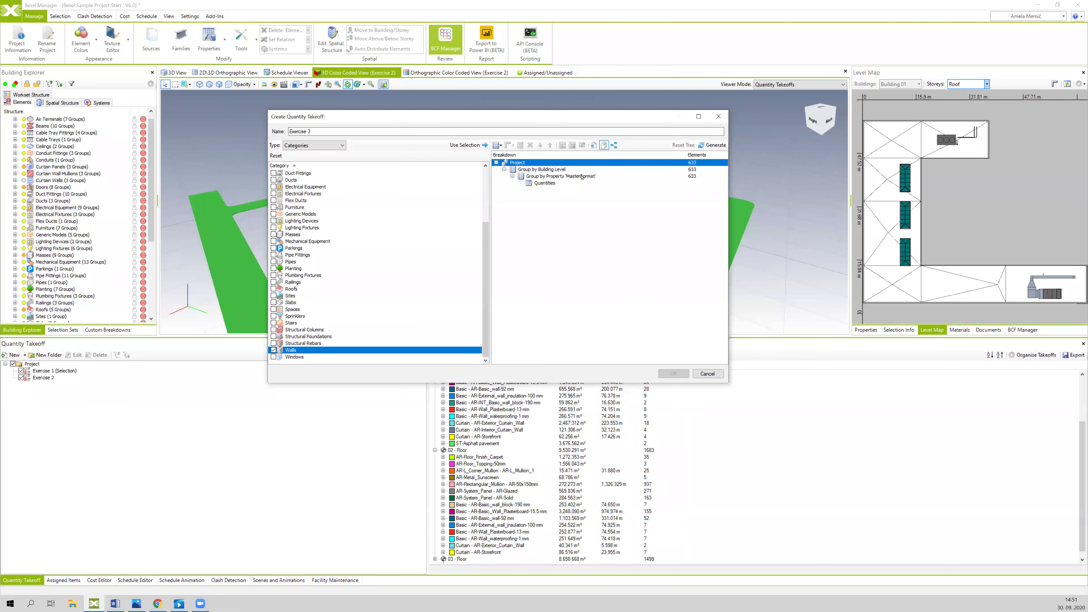
left_click(500, 145)
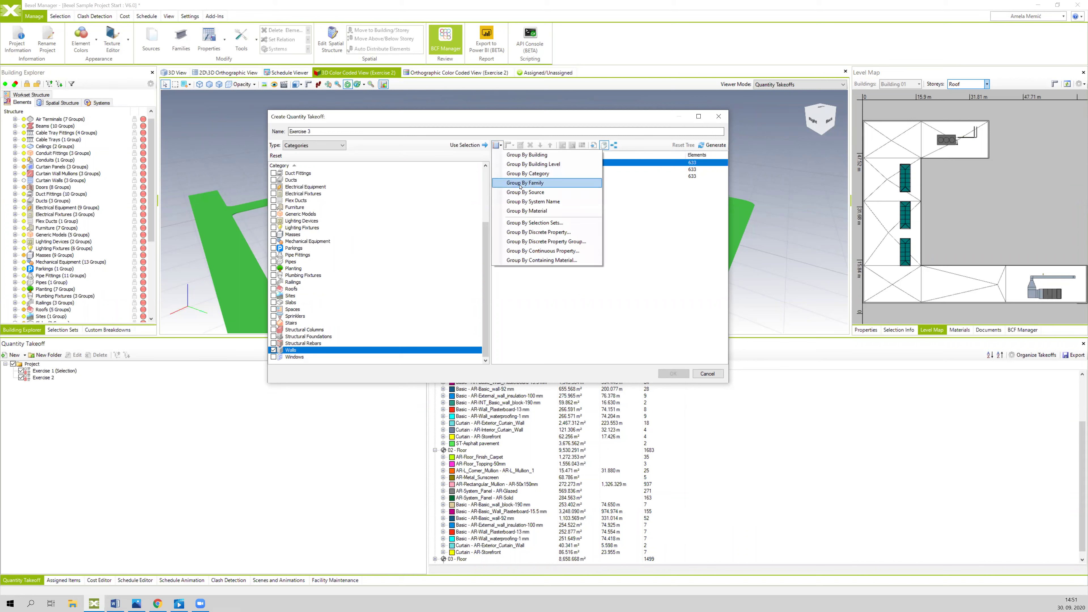
Step: Add family grouping under MasterFormat and a summed Area quantity
left_click(537, 183)
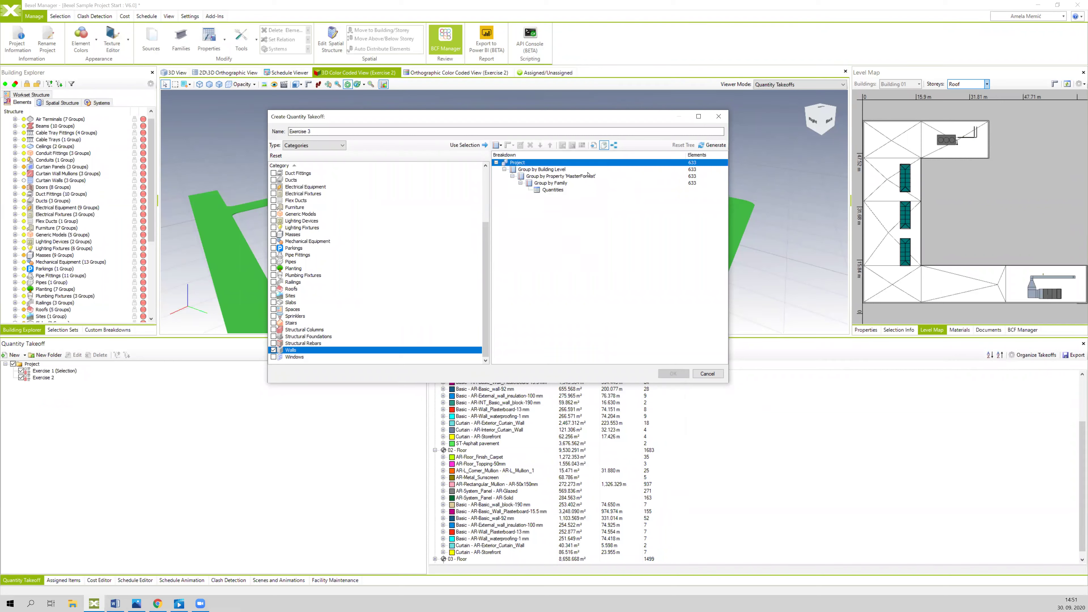
left_click(588, 177)
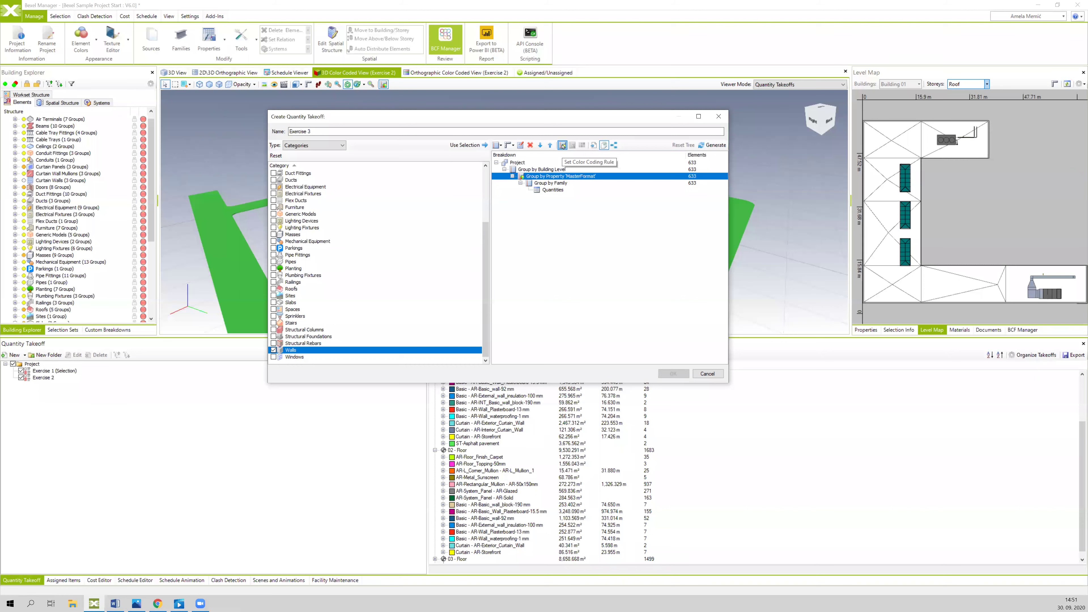
right_click(558, 191)
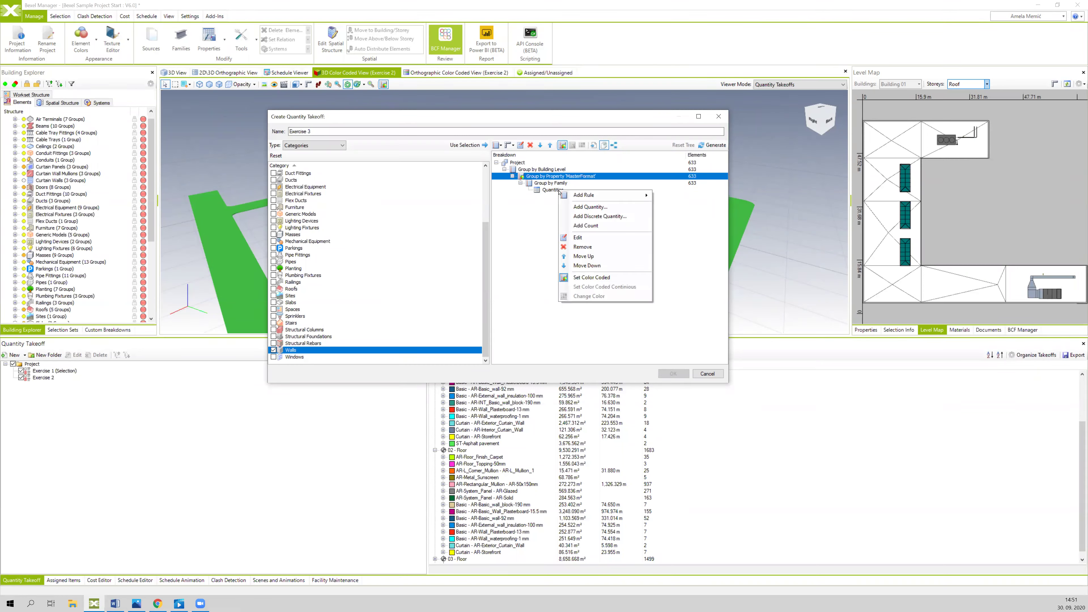
mouse_move(585, 197)
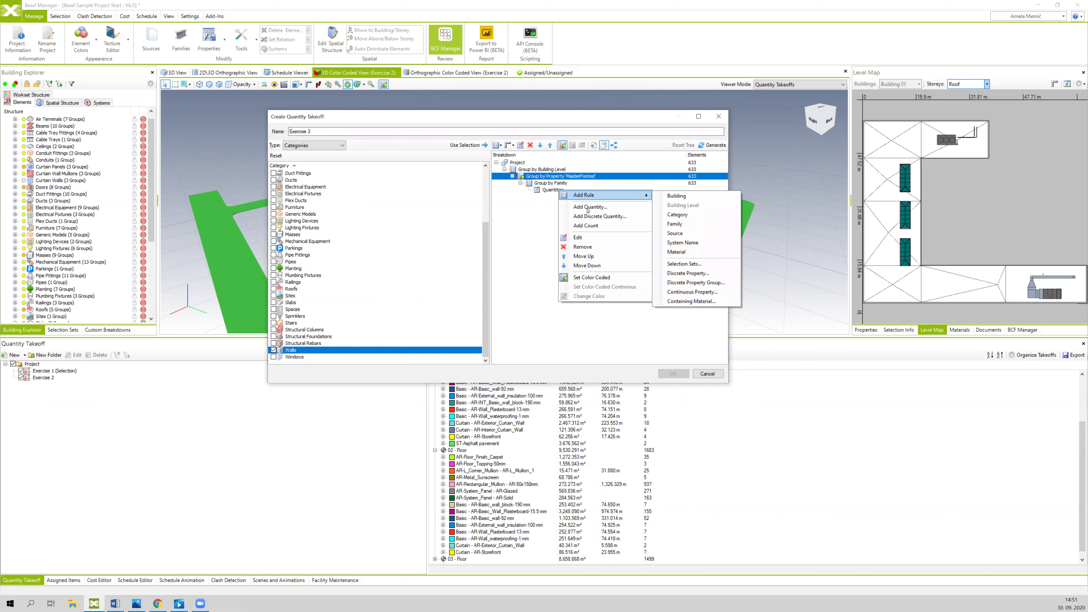
left_click(589, 206)
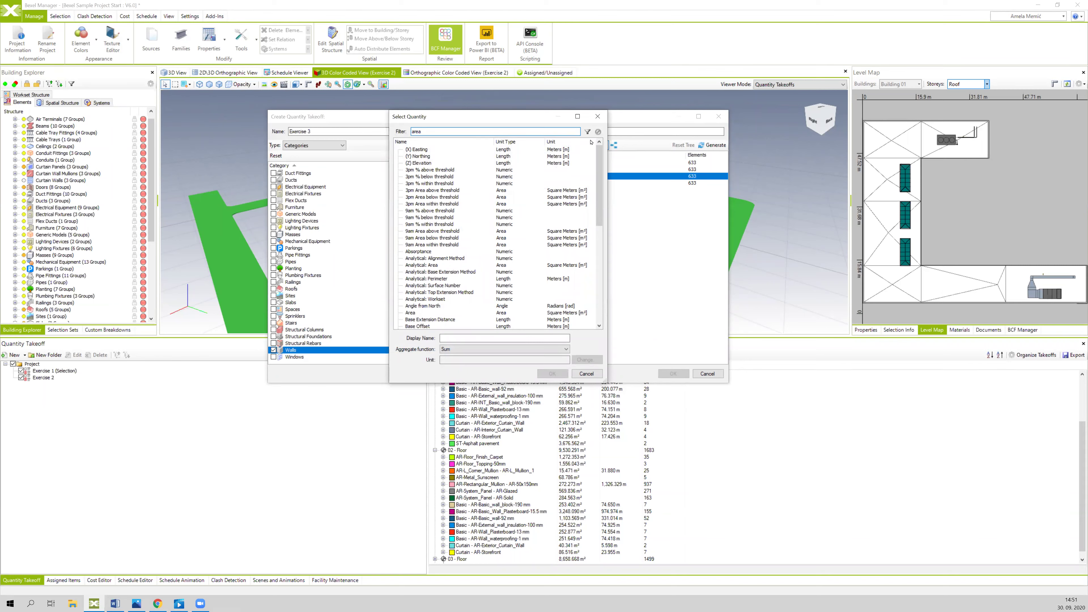
left_click(412, 198)
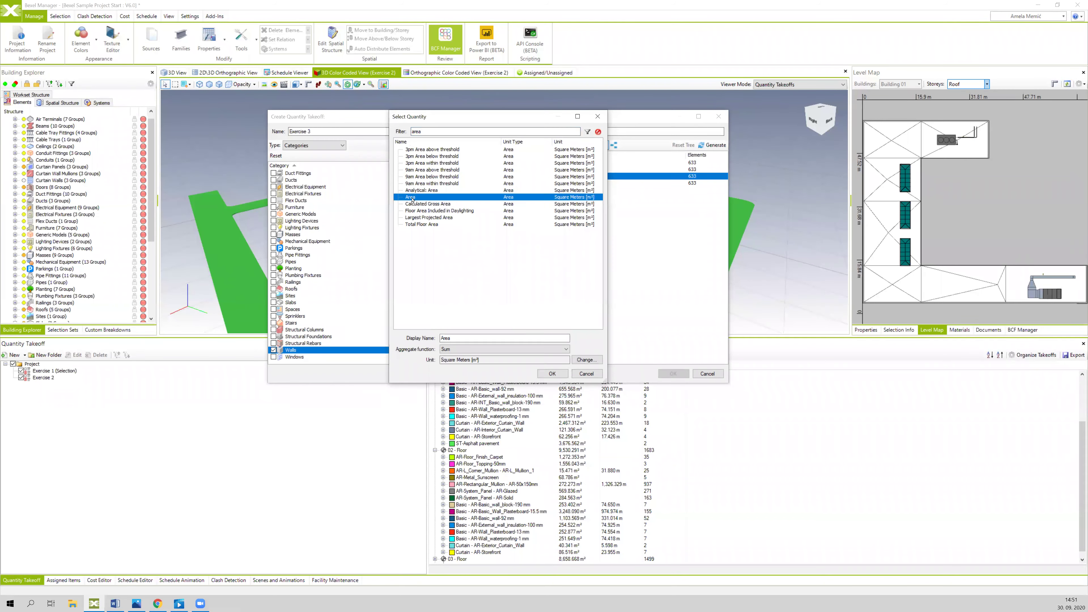
left_click(555, 373)
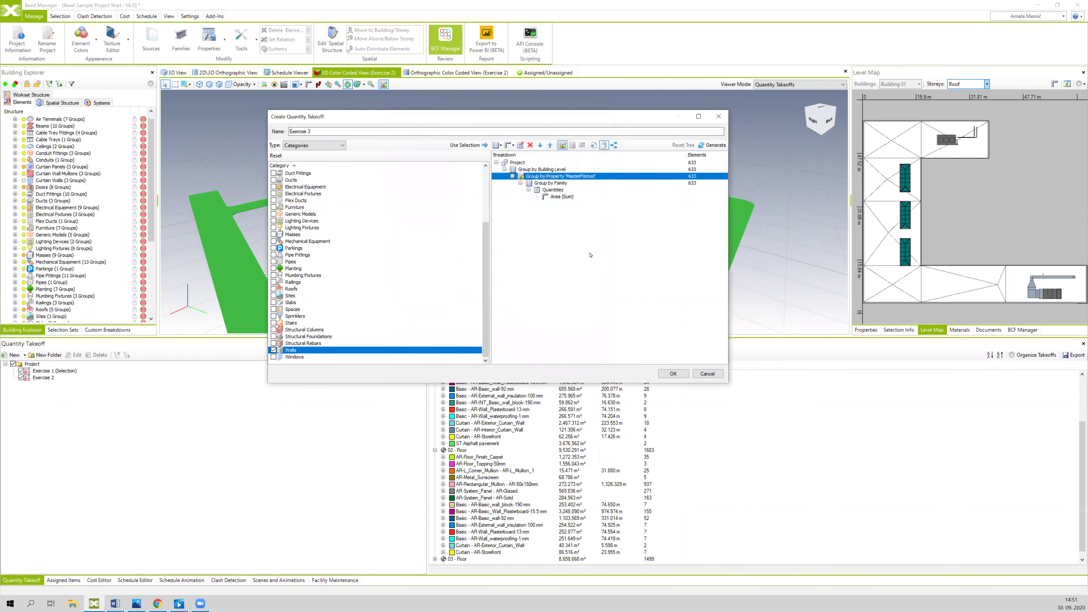
Step: Add Count to the quantities and generate the breakdown preview
left_click(562, 190)
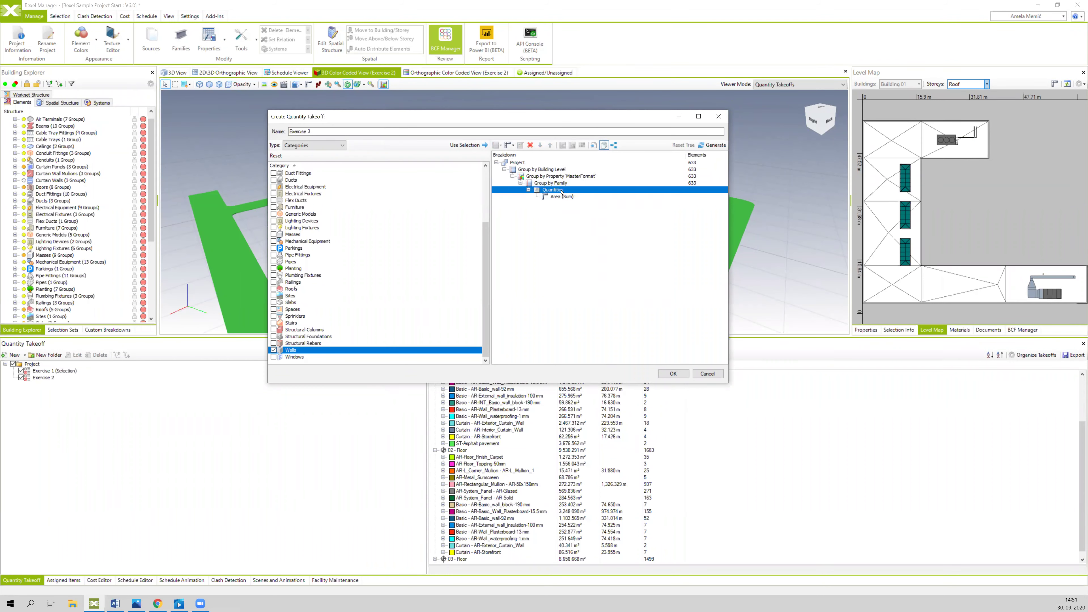
right_click(561, 191)
left_click(594, 226)
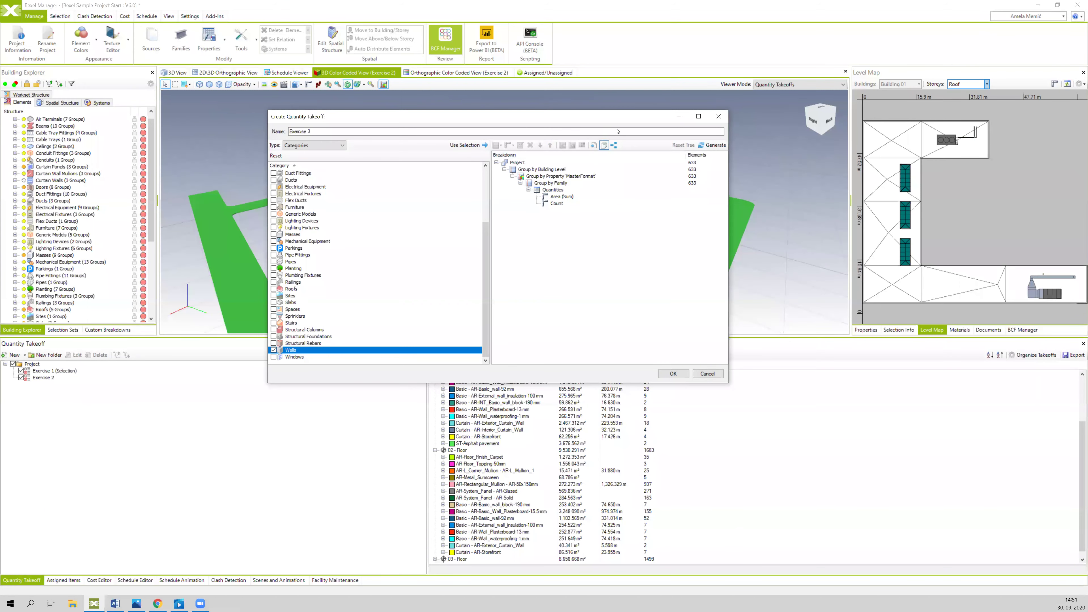
left_click(714, 145)
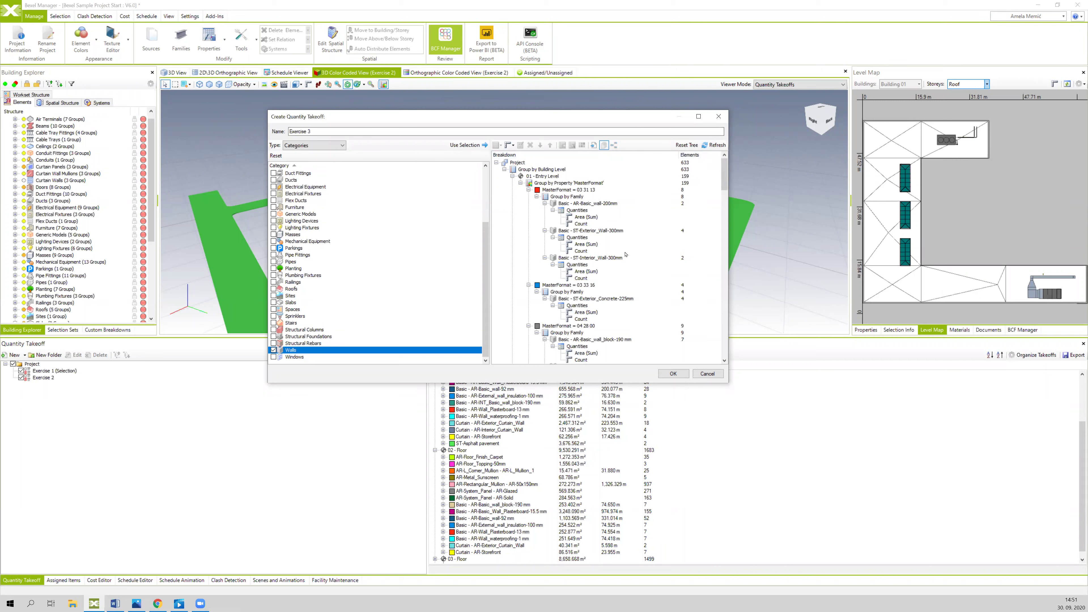
left_click_drag(621, 122, 625, 116)
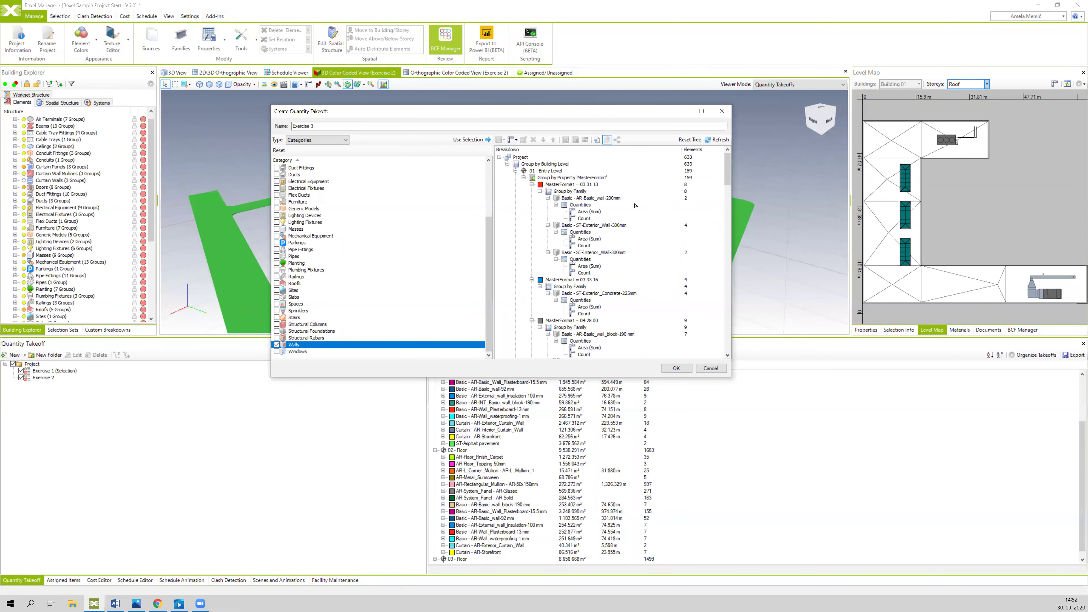
Step: Create Exercise 3 and expand 01 - Entry Level, 02 - Floor and MasterFormat 03 31 13
left_click(679, 371)
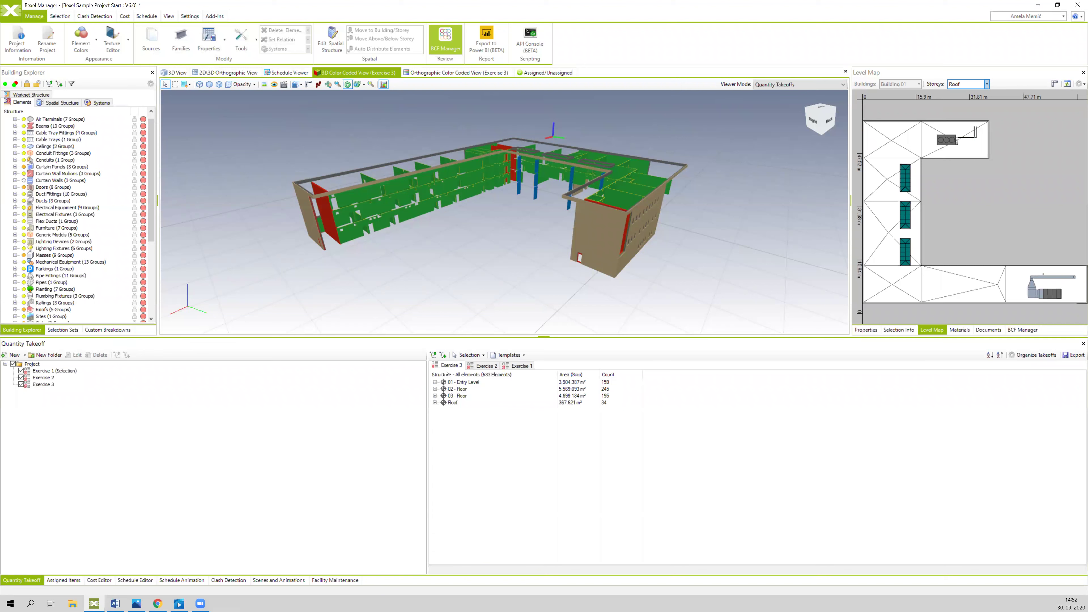
left_click(435, 382)
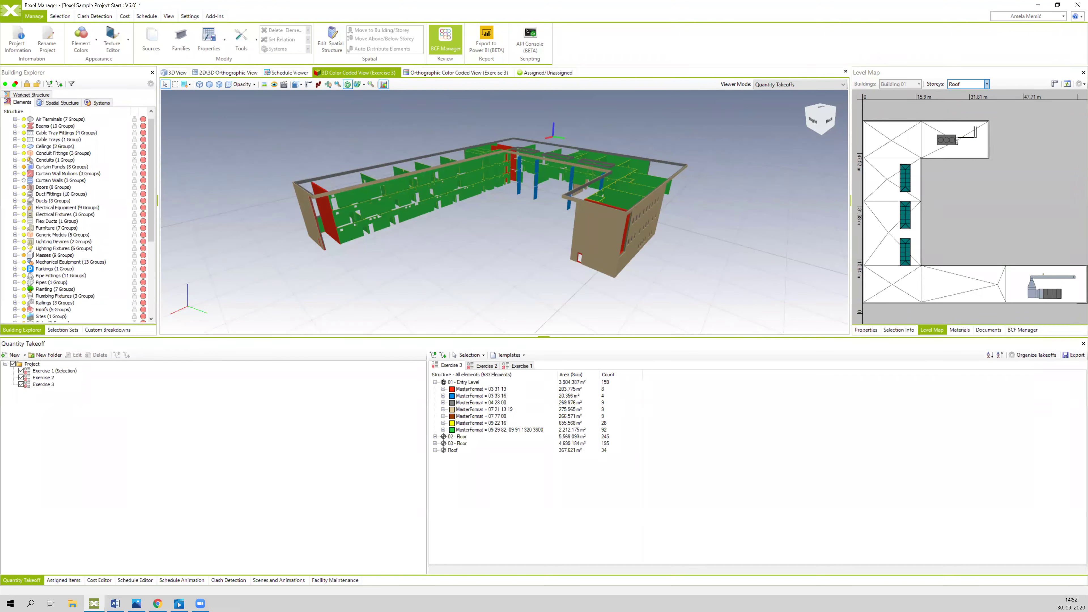
left_click(435, 436)
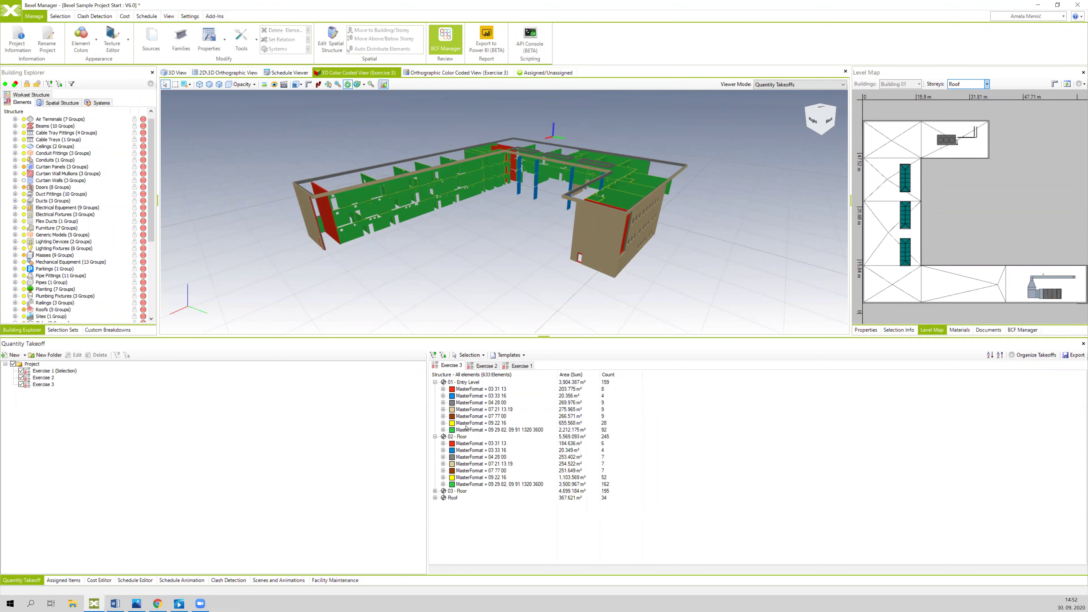
left_click(465, 382)
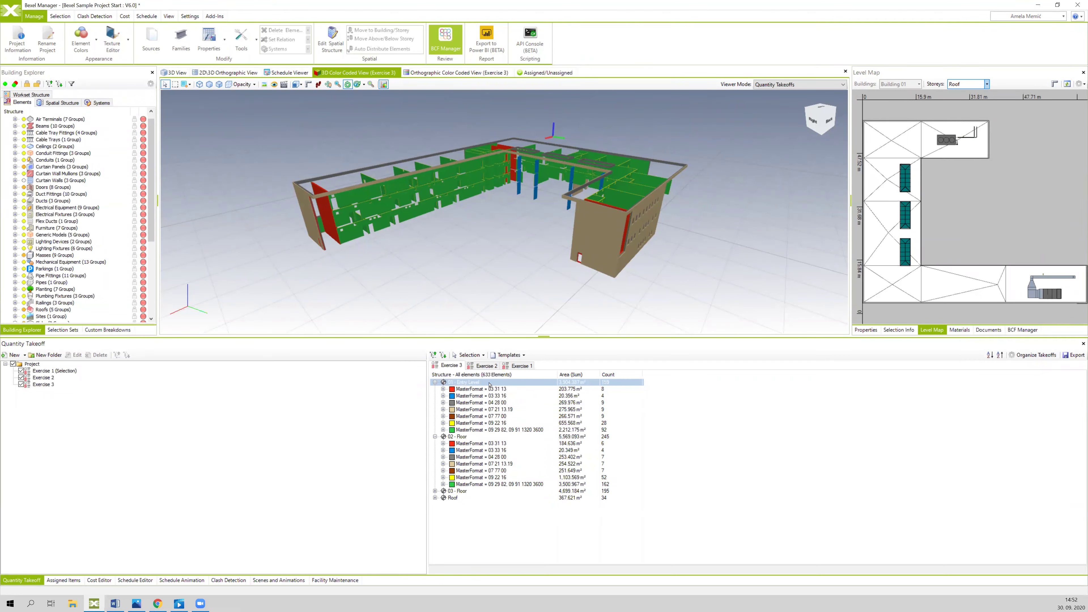
left_click(476, 388)
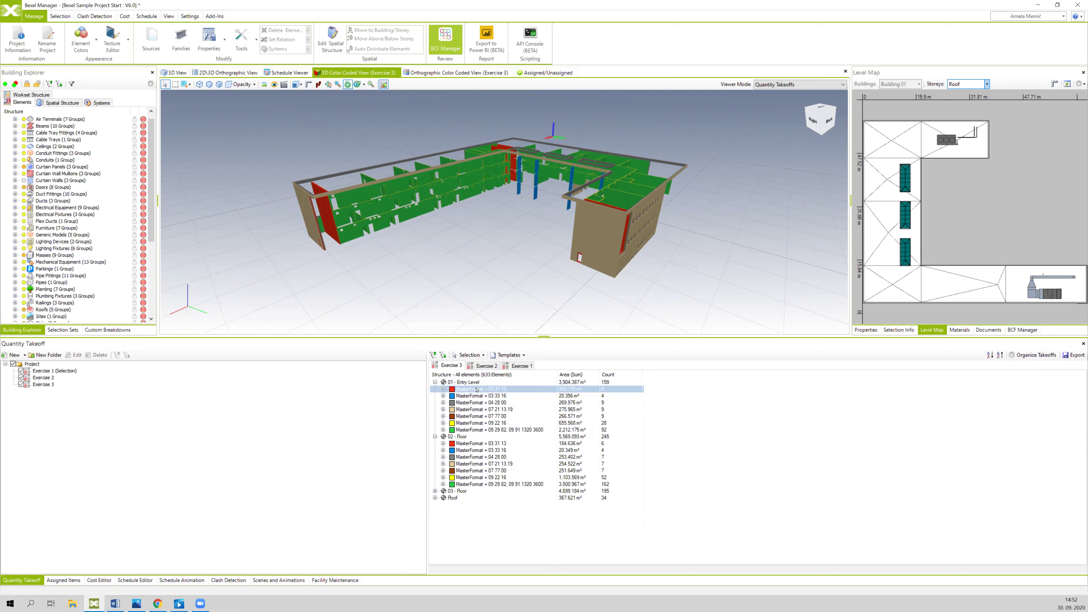
left_click(443, 389)
Step: Inspect AR-Basic_wall-200mm walls and the Entry Level totals: 3,904.387 m², 159 walls, 8 in 03 31 13
left_click(455, 396)
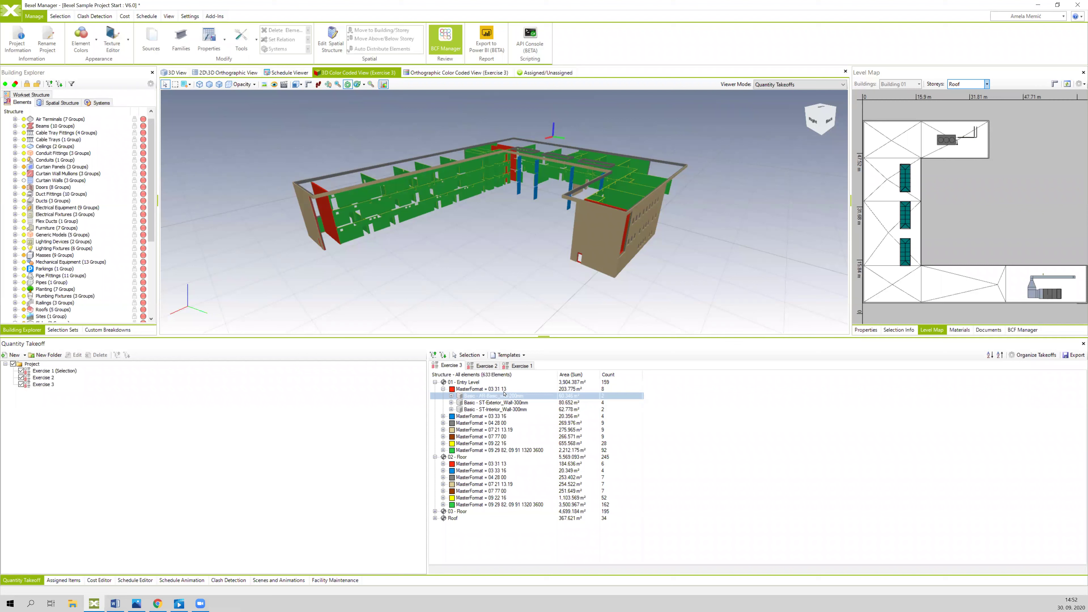
left_click(451, 395)
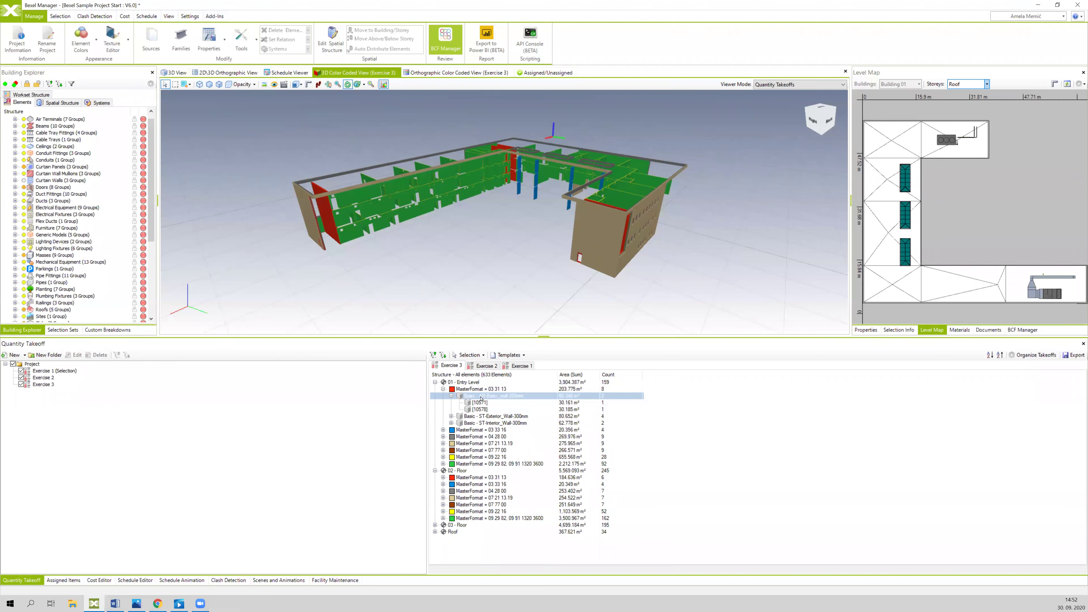
left_click(480, 403)
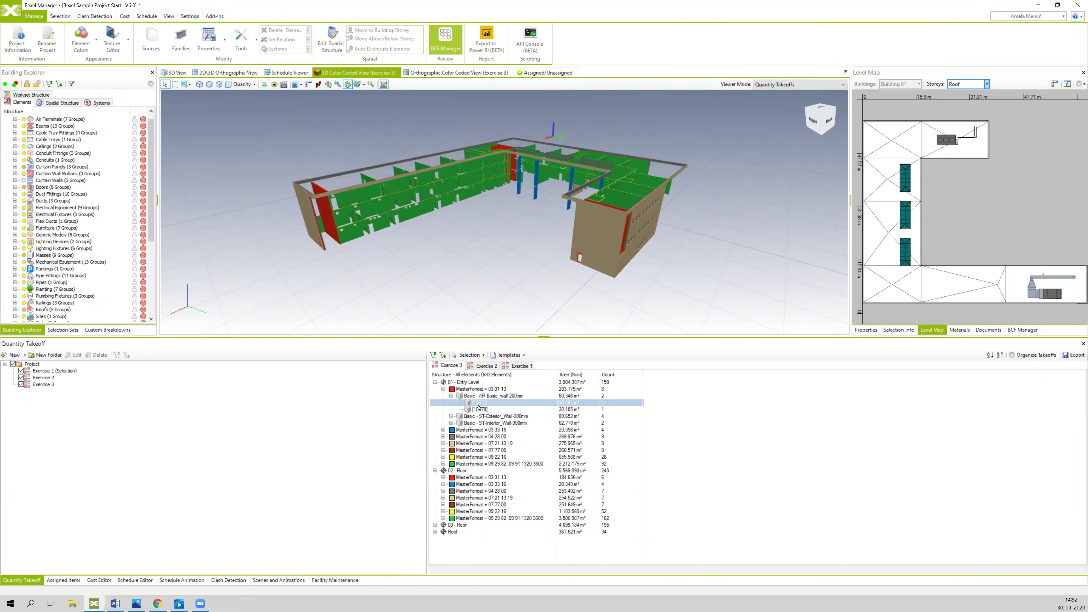
left_click(494, 397)
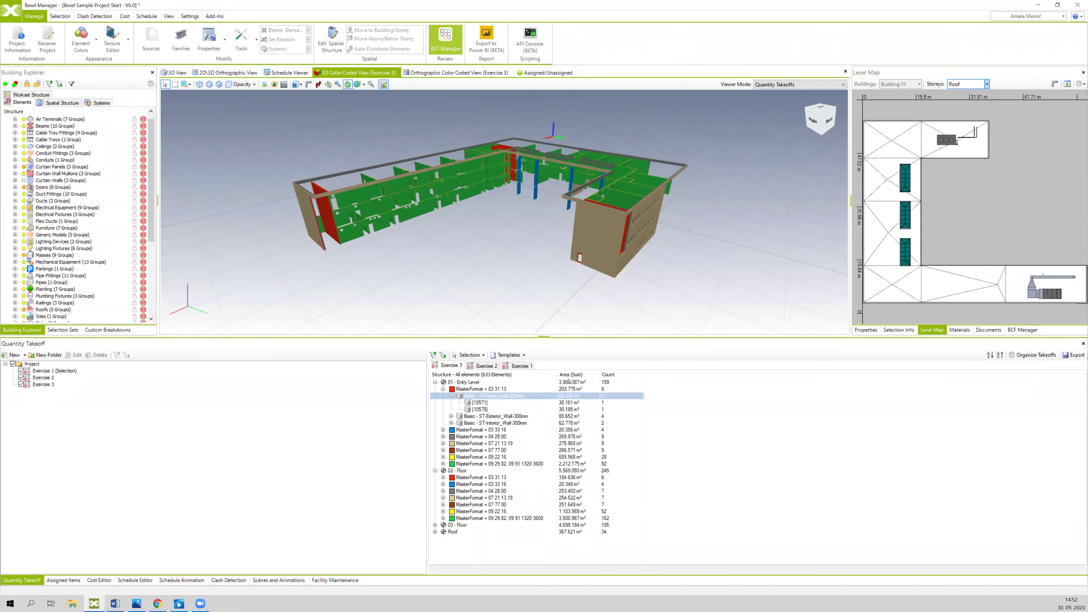
left_click(569, 382)
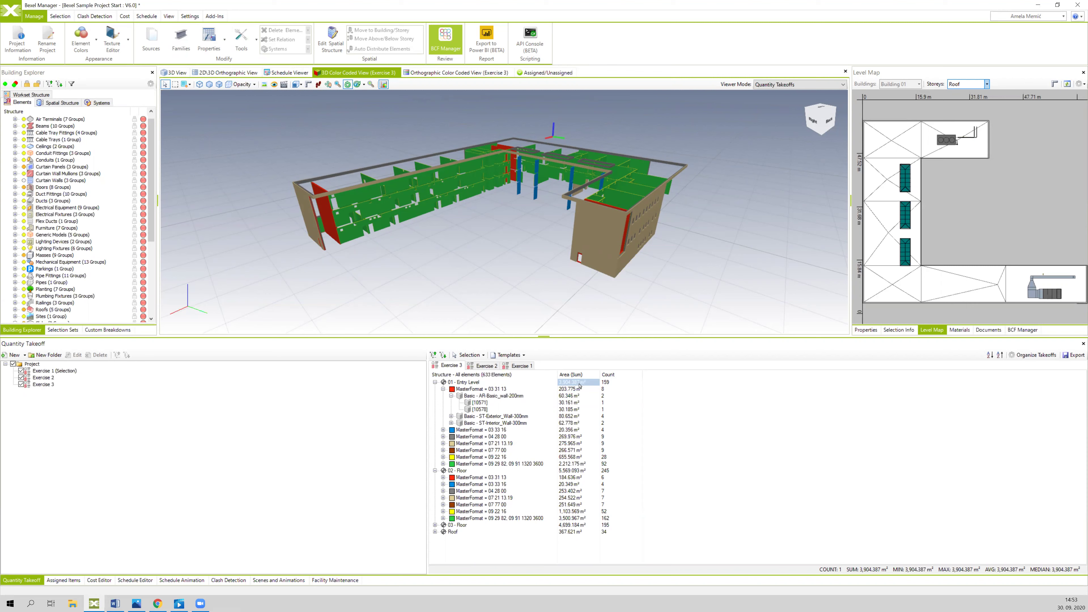
left_click(606, 384)
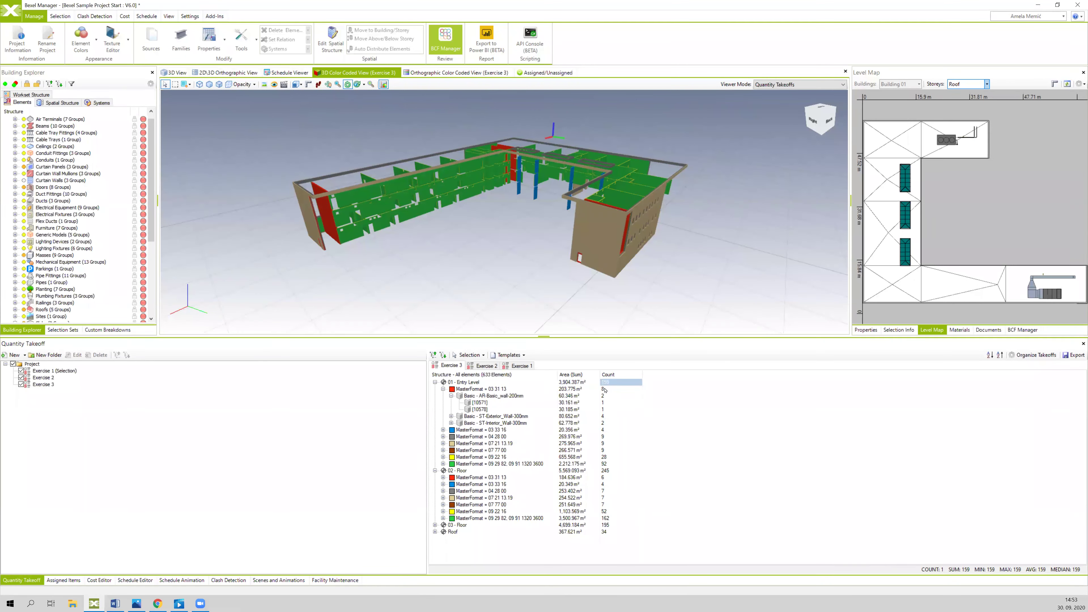
key("Down")
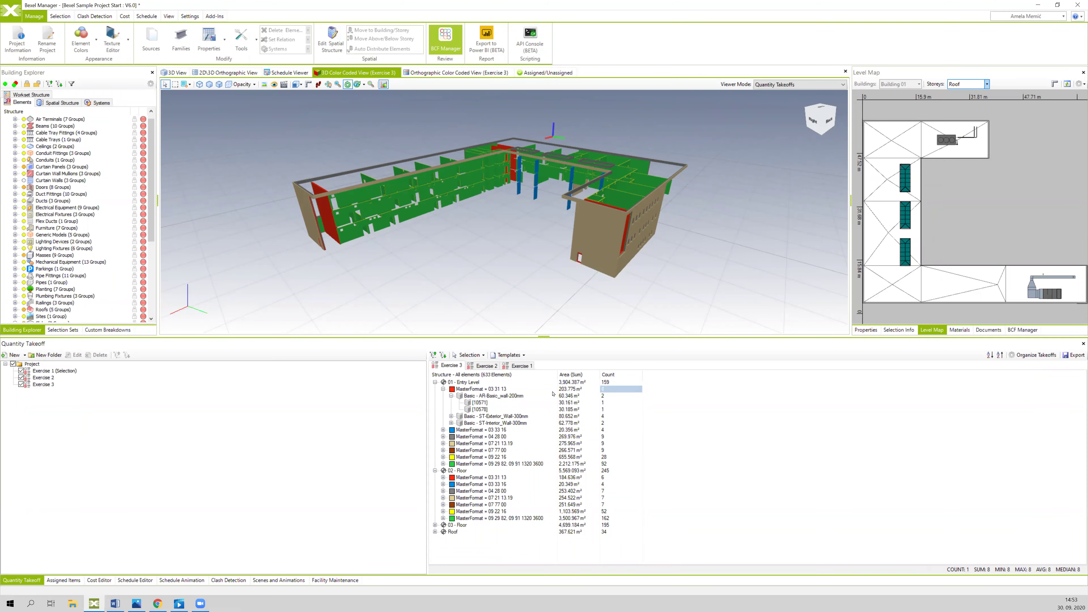
left_click(506, 390)
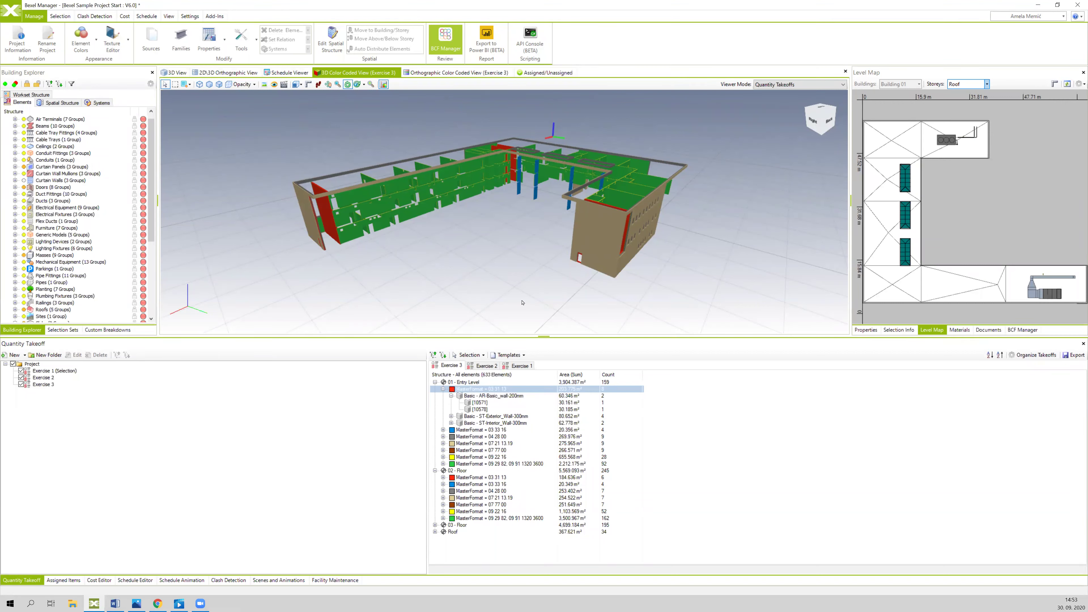
Step: Orbit the colour-coded model, then switch to the 3D View tab and show all building elements
left_click_drag(512, 277, 651, 283)
left_click_drag(521, 284, 604, 280)
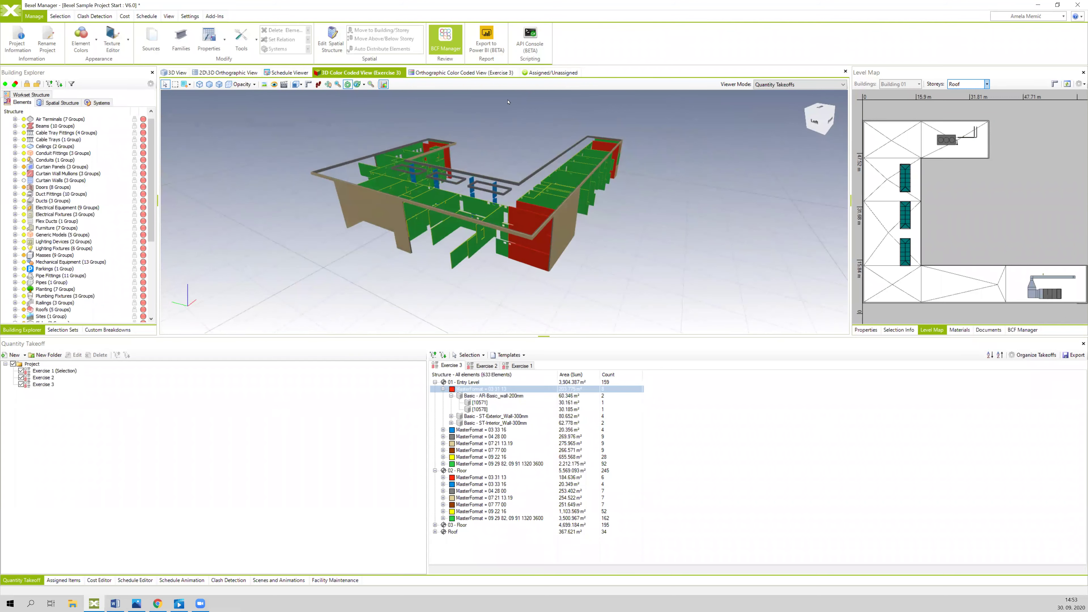
left_click(173, 72)
right_click(246, 126)
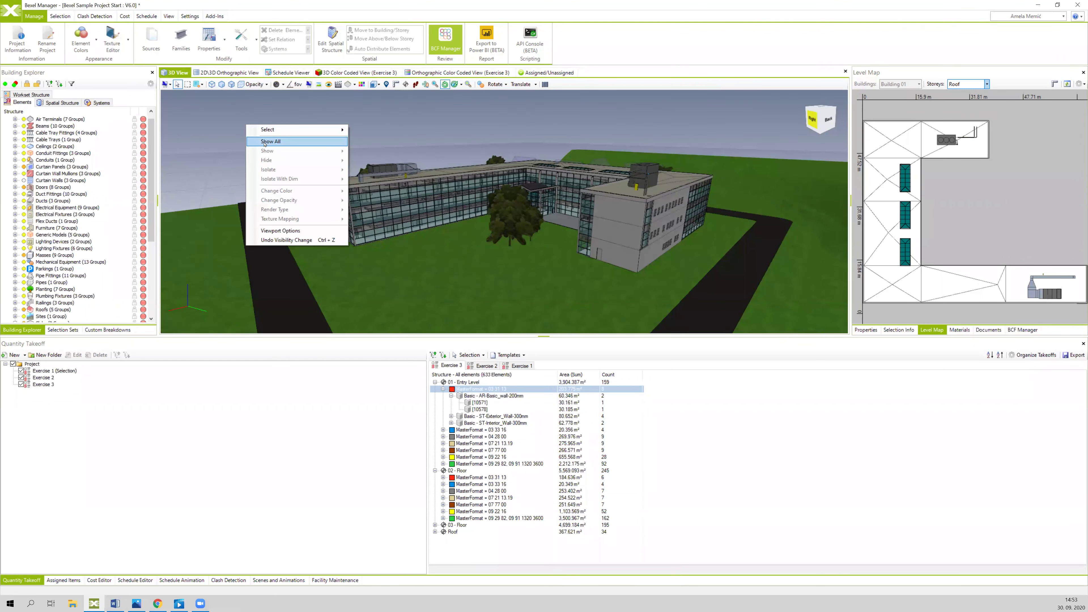
left_click(363, 116)
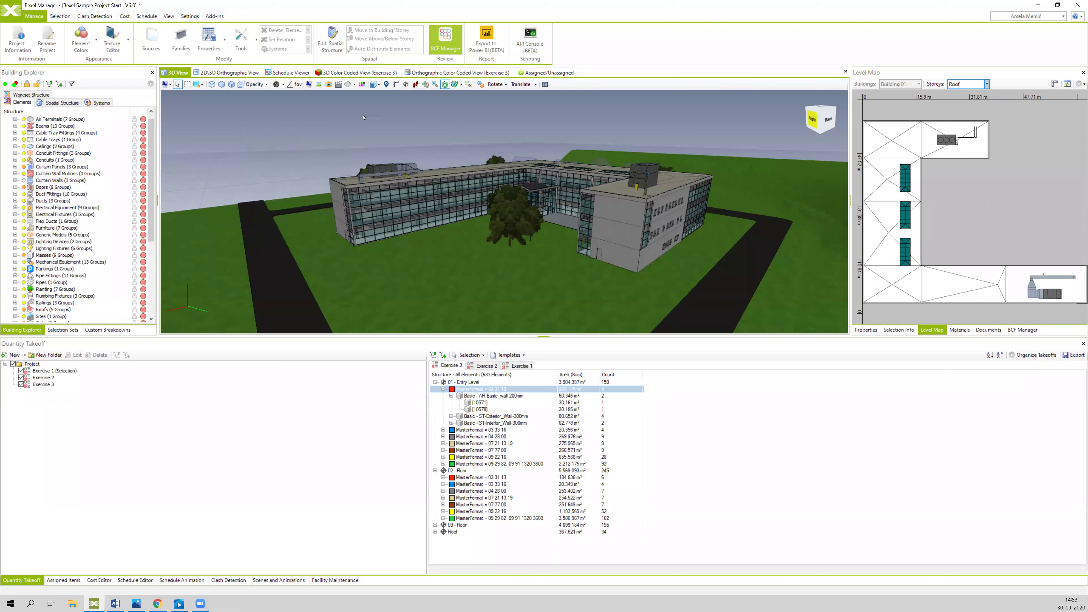
Step: Back in 3D Color Coded View (Exercise 3), toggle Show Only Colored Elements
left_click(364, 72)
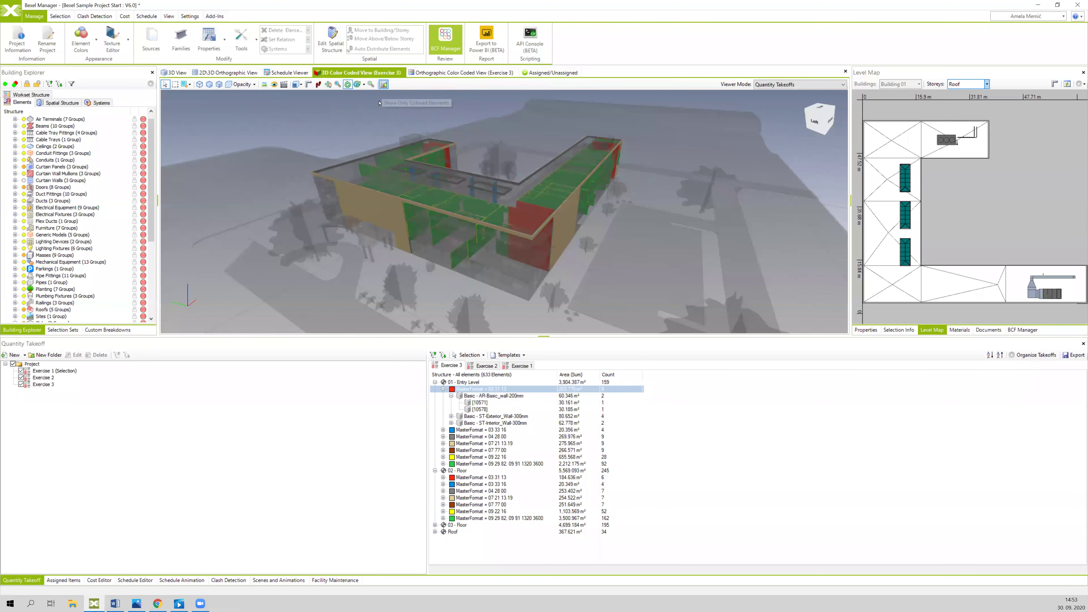
left_click_drag(386, 107, 423, 128)
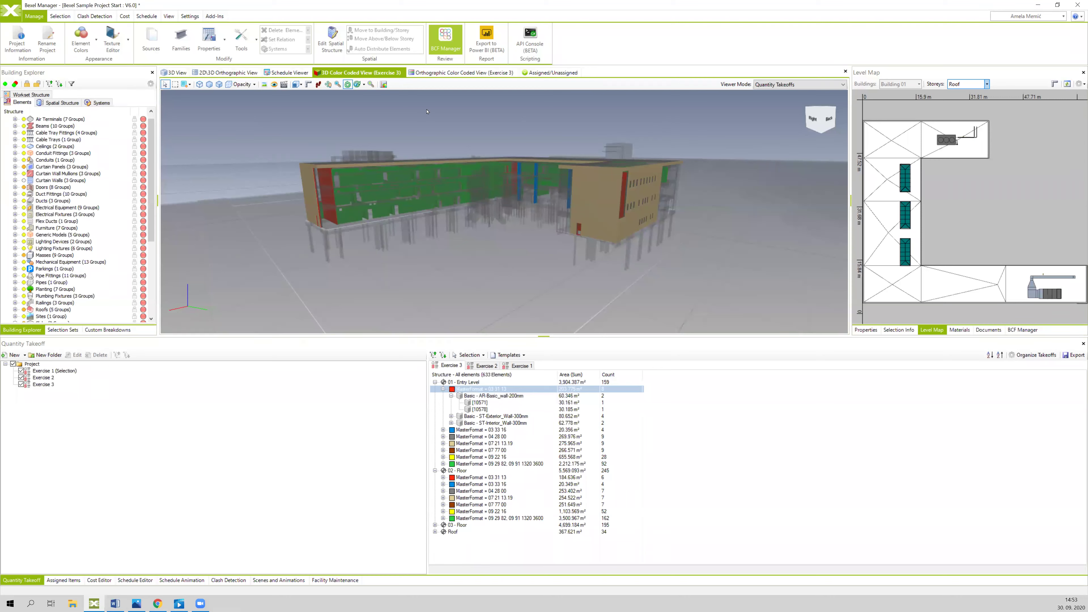
left_click(383, 85)
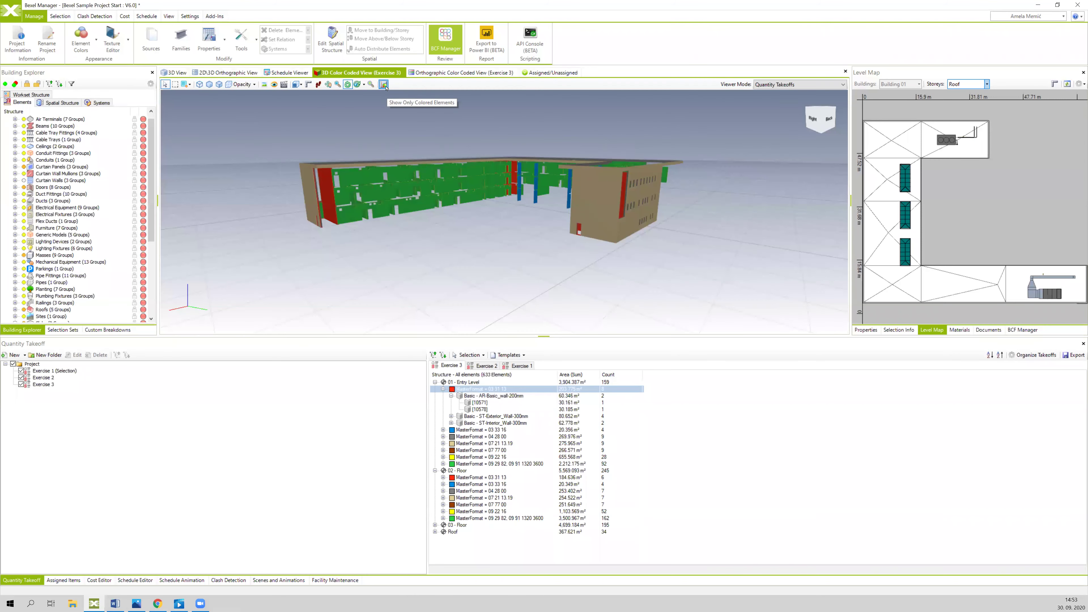
left_click_drag(449, 130, 471, 178)
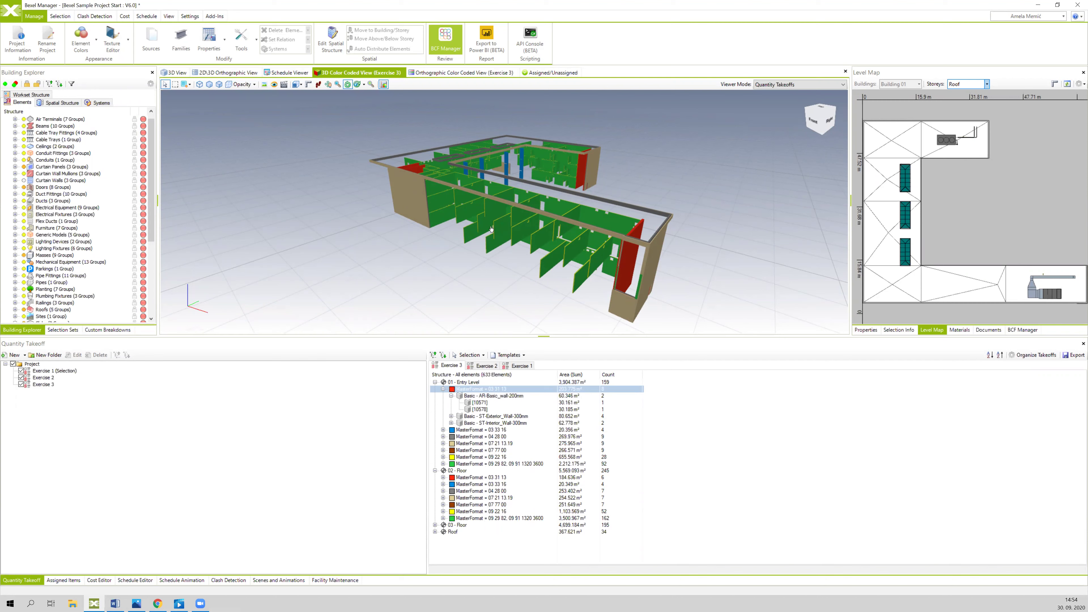
left_click(383, 85)
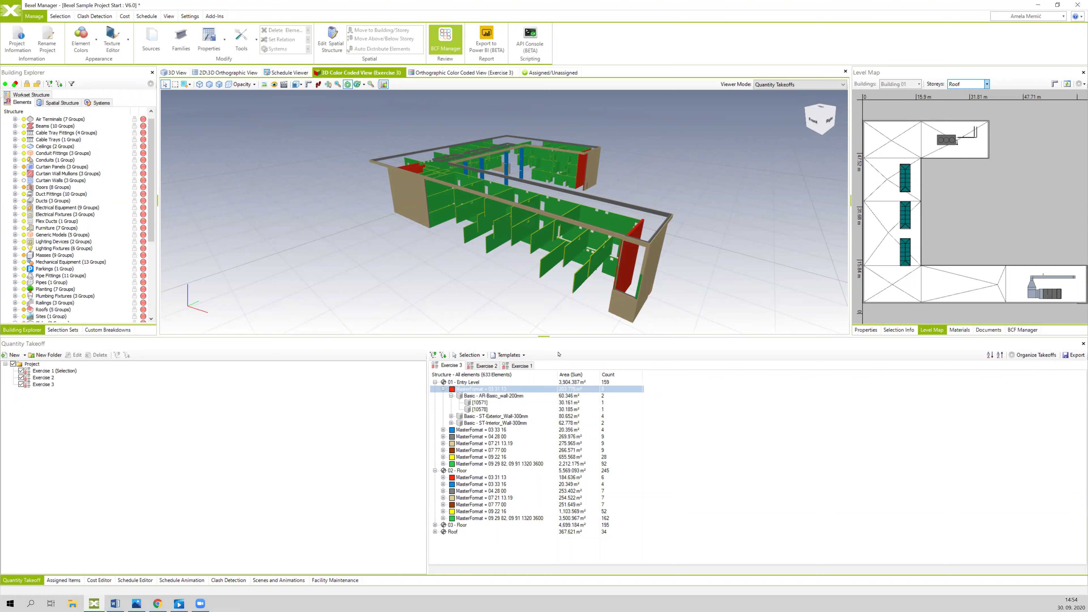
Step: Save the breakdown as template 'Breakdown Template Bexel Sample Project Start V6.0' on the Desktop
left_click(514, 355)
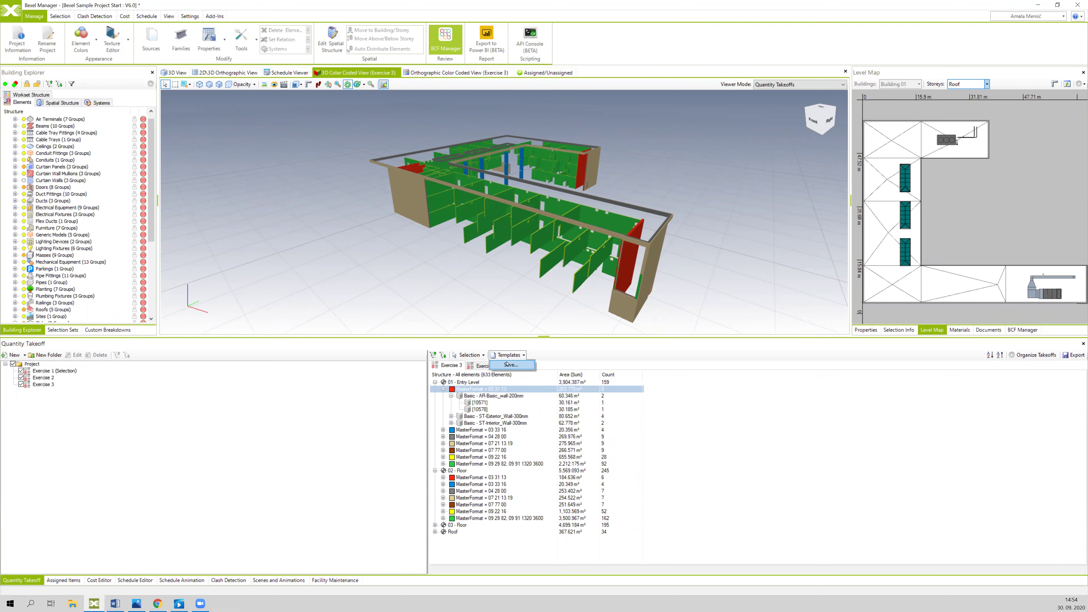
left_click(518, 366)
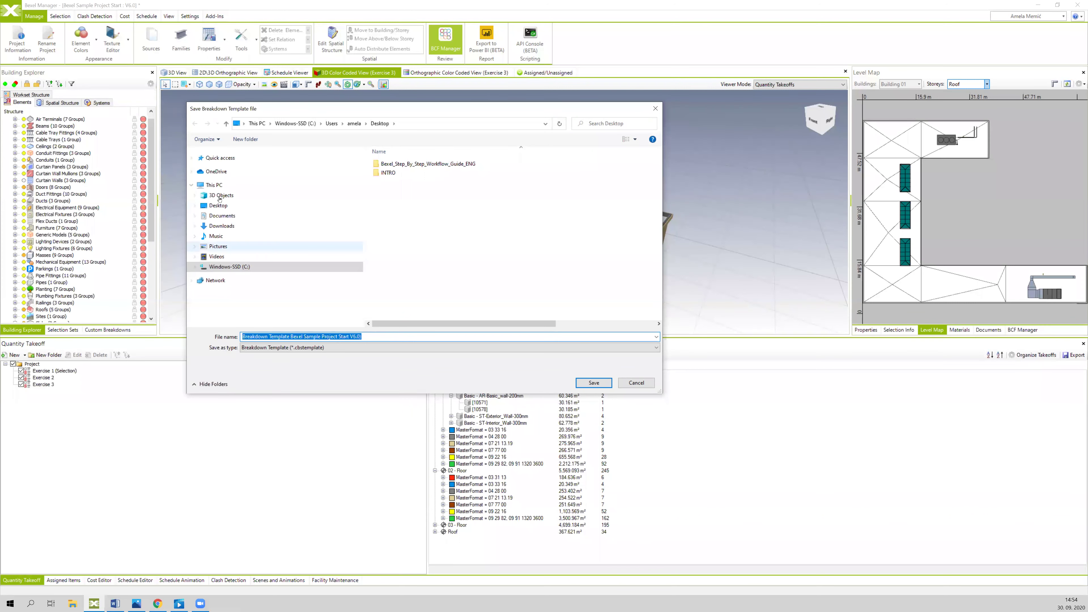
left_click(219, 206)
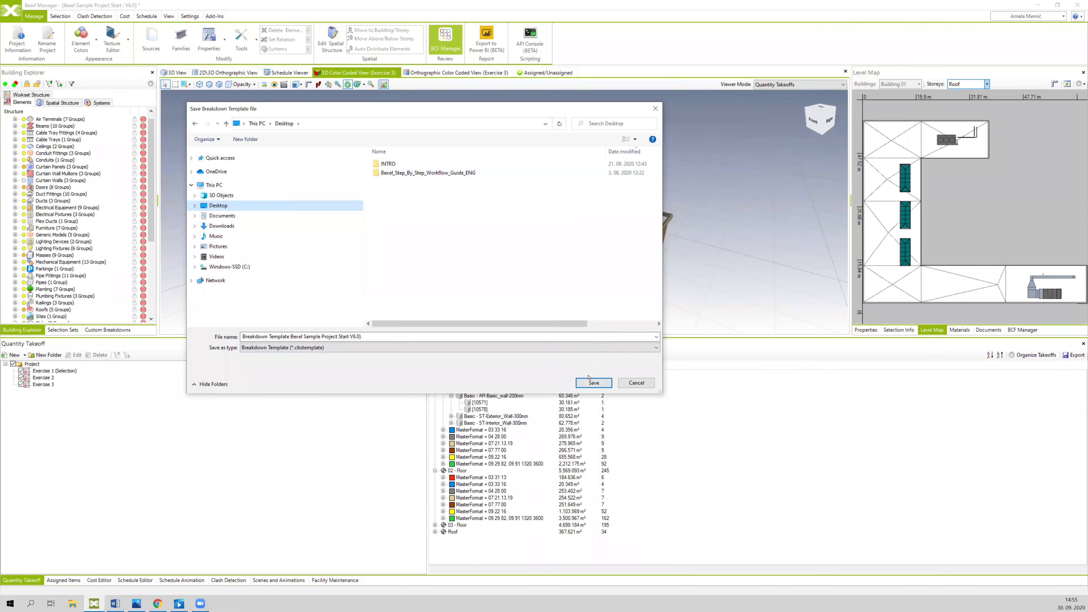
left_click(599, 383)
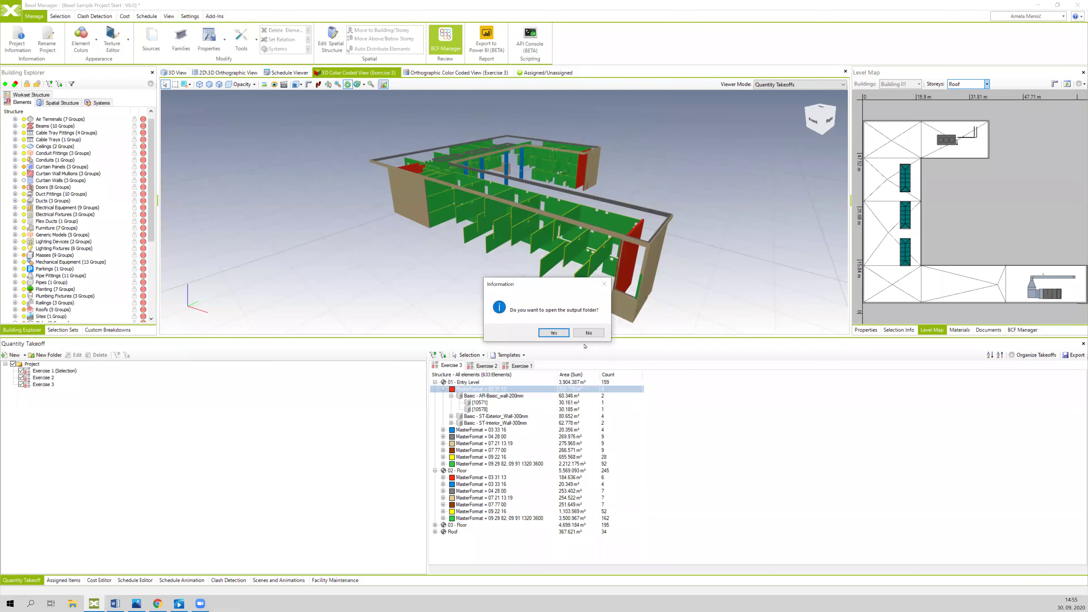
Step: Decline opening the output folder and select the whole Walls group in Building Explorer
left_click(589, 332)
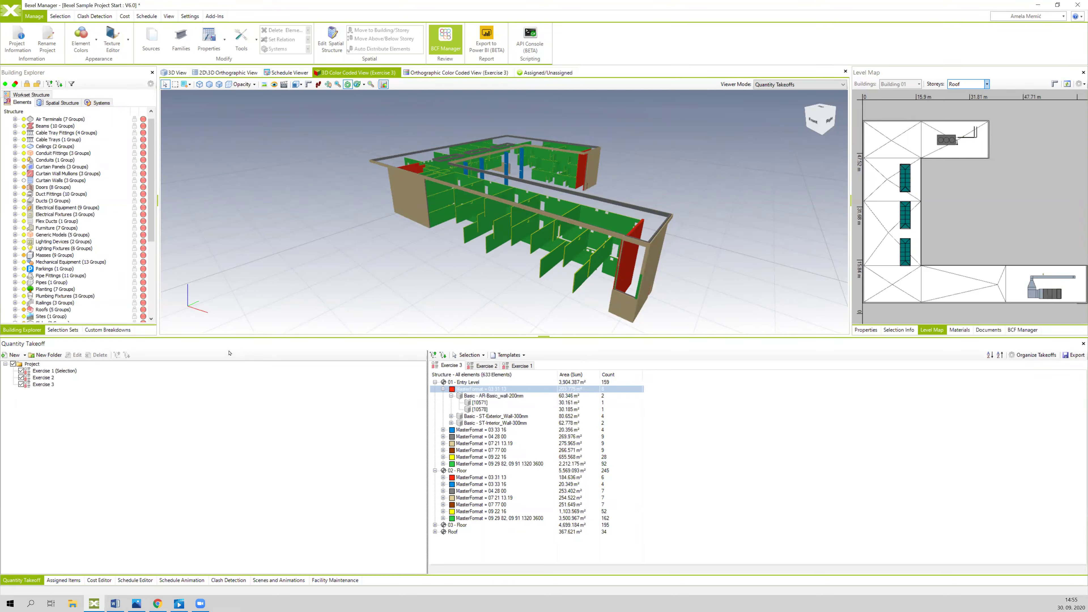
left_click_drag(153, 200, 192, 324)
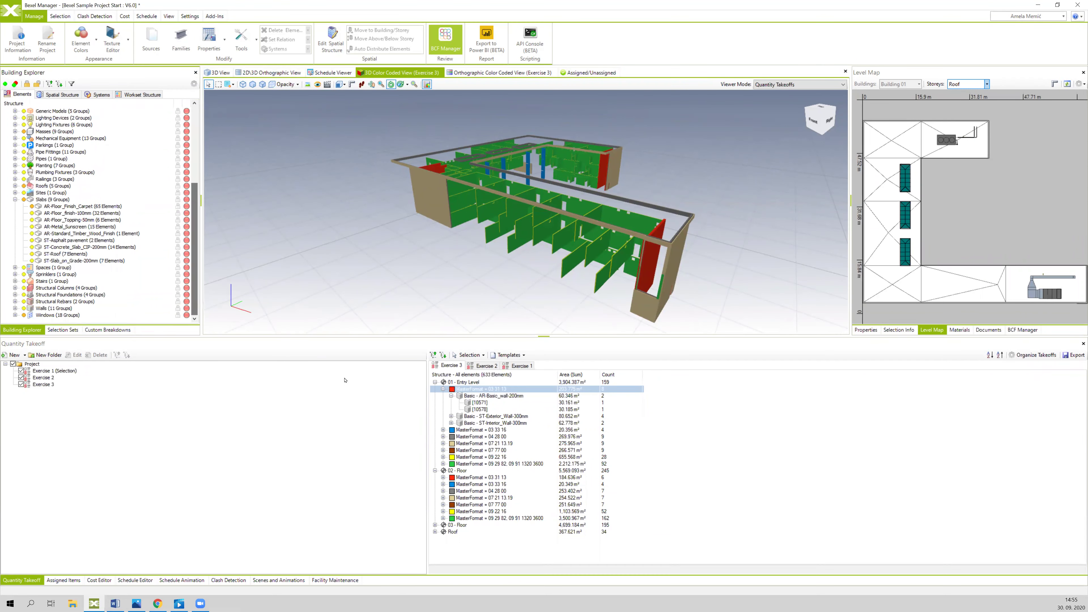
double_click(56, 309)
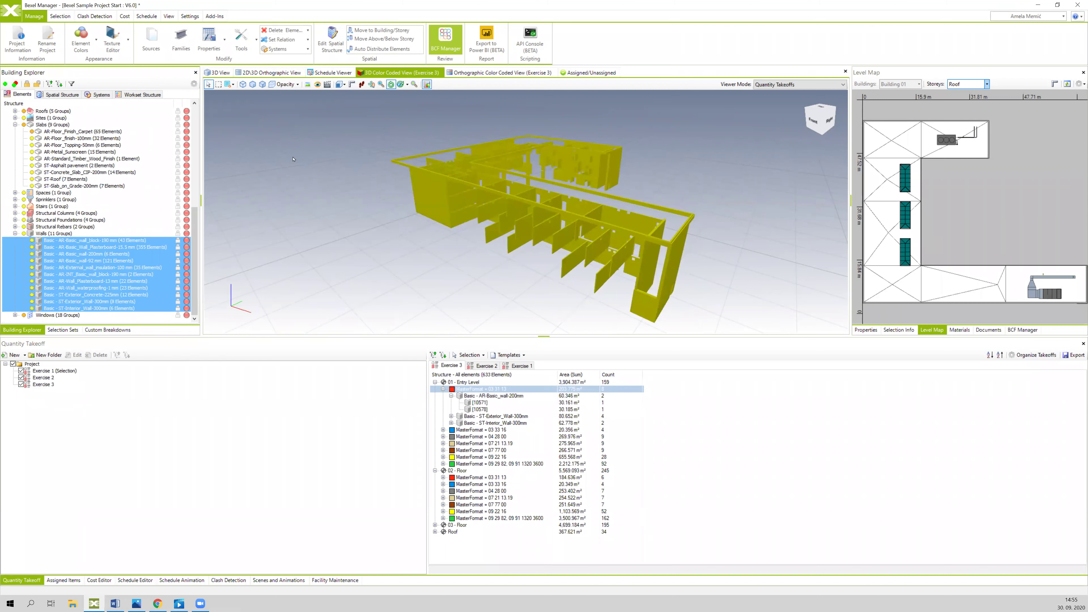
Step: Isolate the selected walls in the plain 3D view and orbit around them
right_click(315, 141)
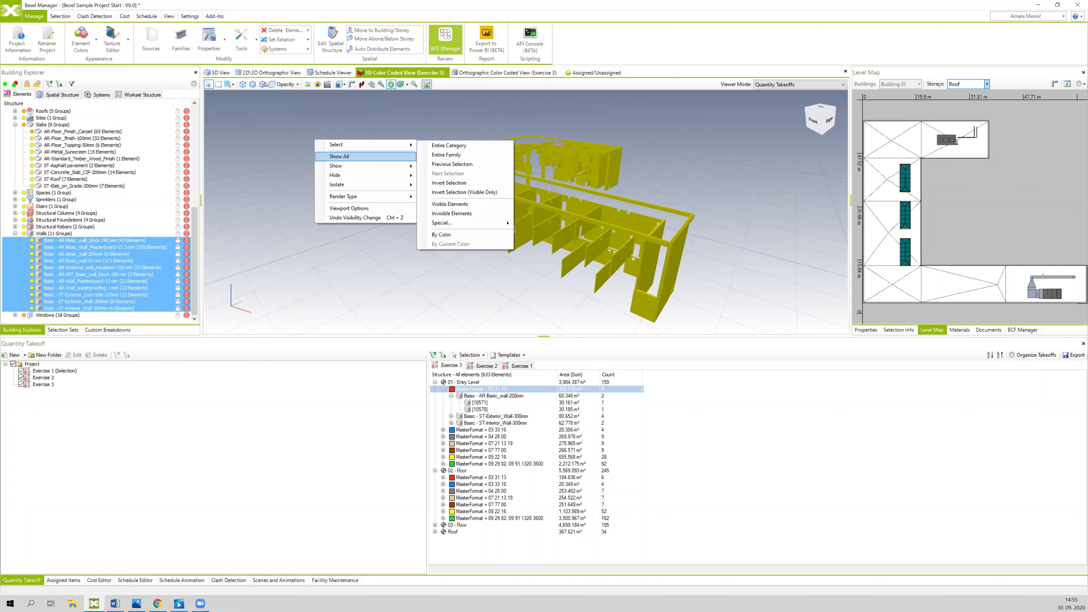
left_click(224, 72)
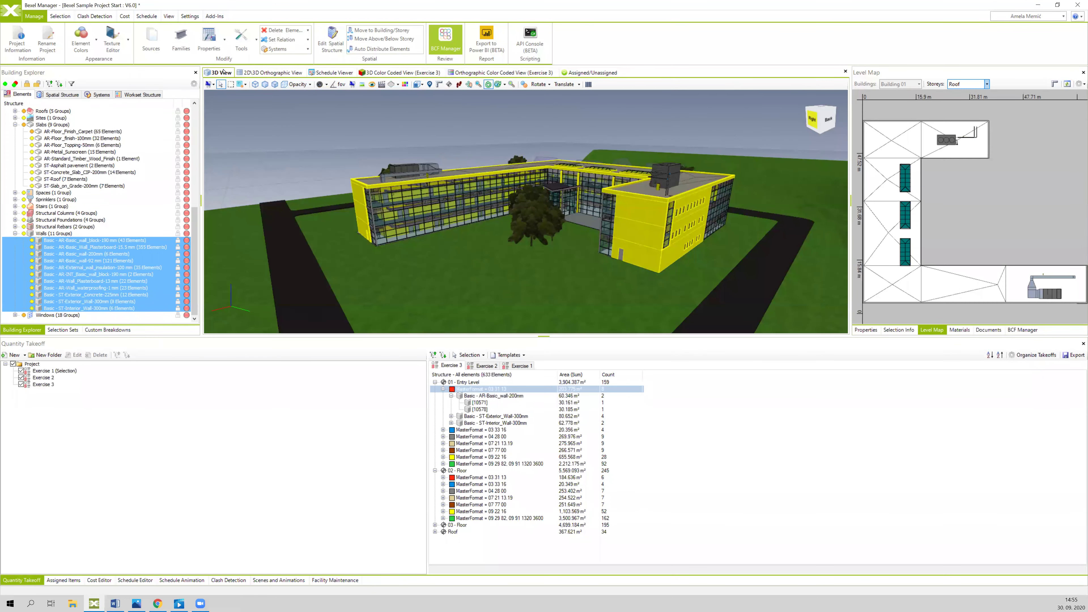
right_click(279, 113)
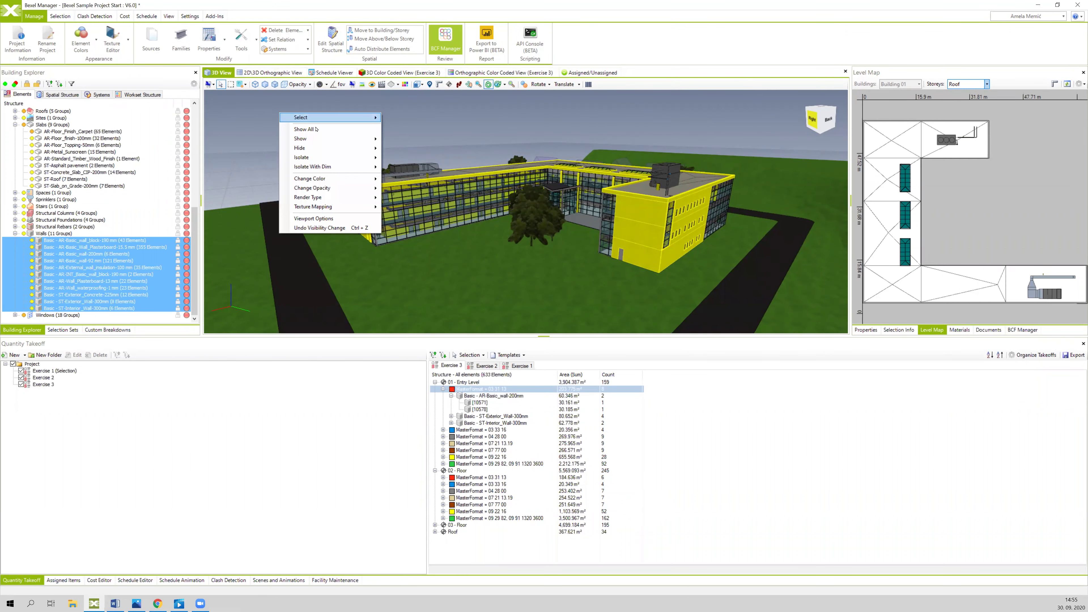
mouse_move(316, 159)
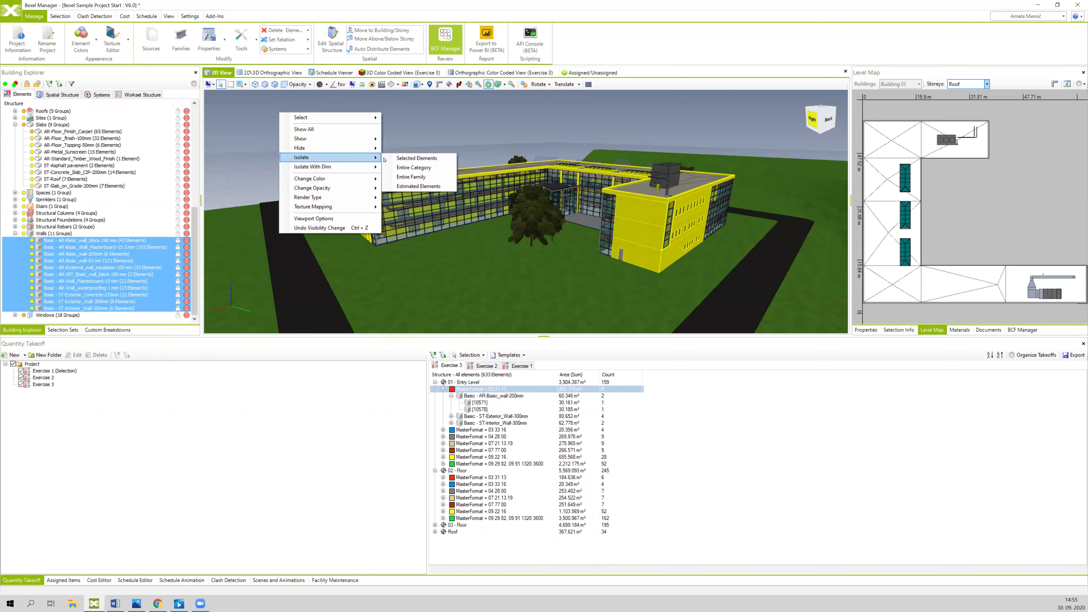
left_click(415, 158)
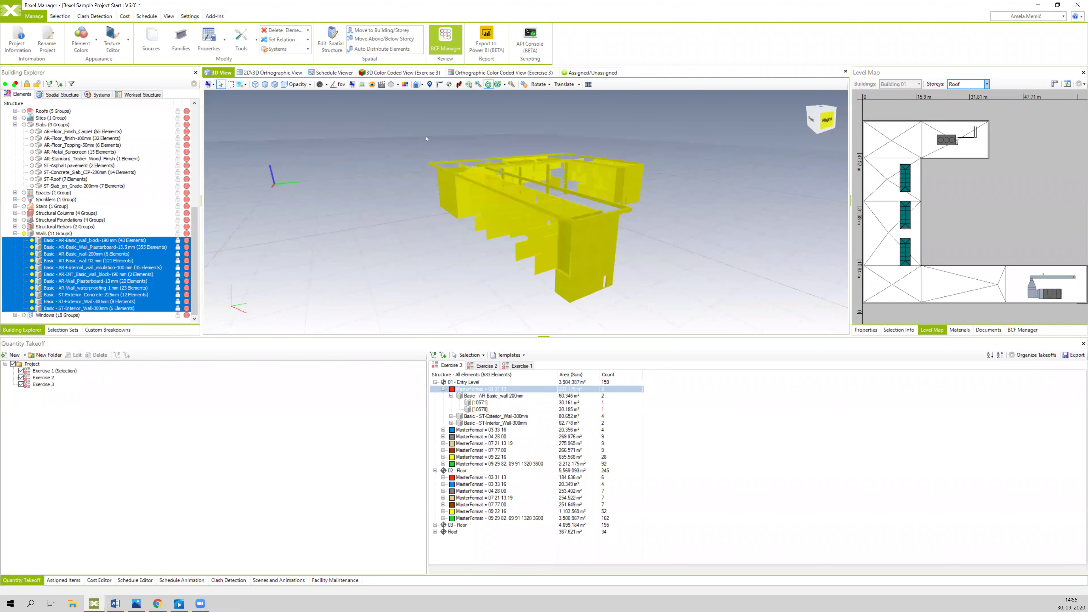
left_click_drag(346, 155, 366, 146)
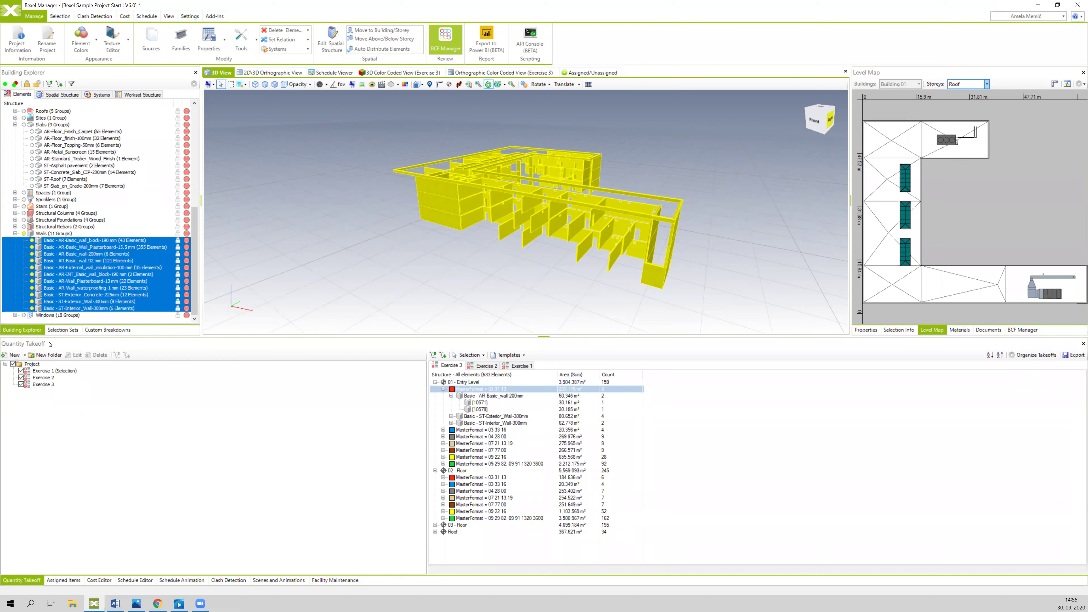
left_click(14, 355)
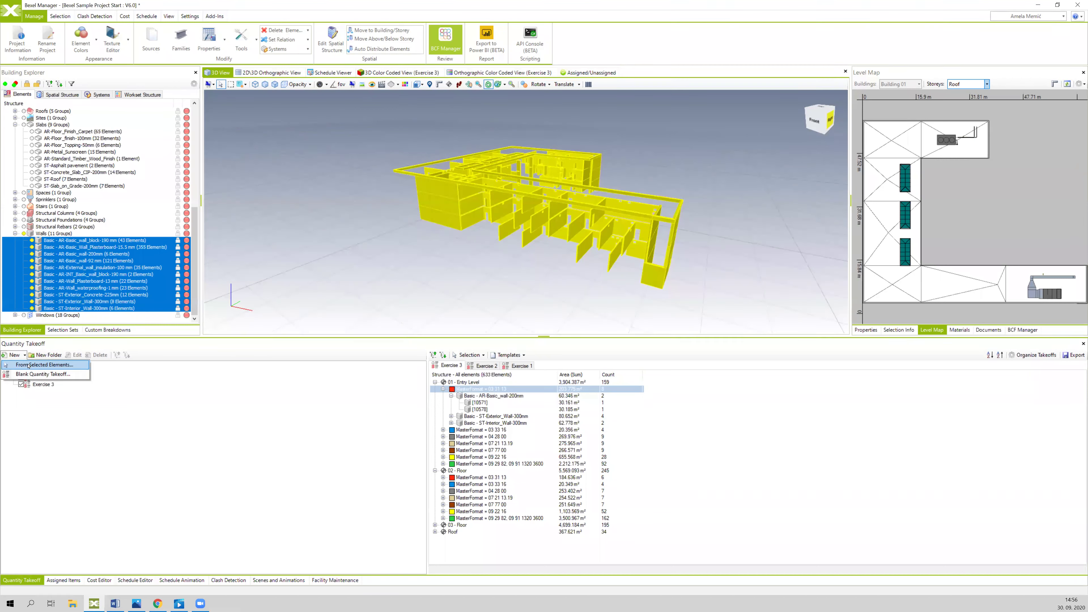
Step: Create a blank quantity takeoff of 633 elements and position its Edit Quantity Takeoff window
left_click(43, 374)
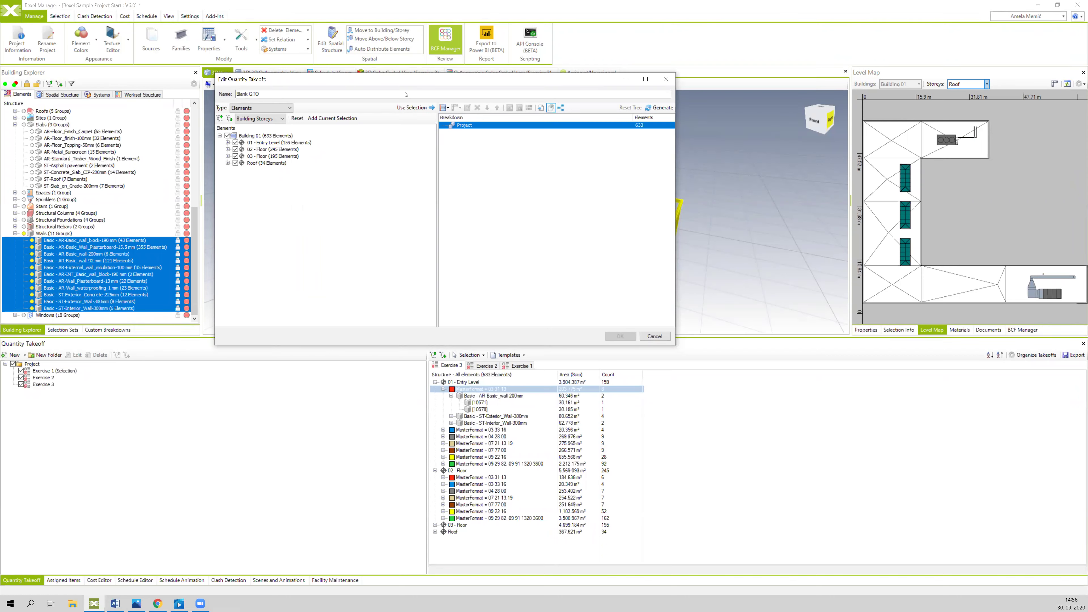
left_click_drag(408, 86, 432, 101)
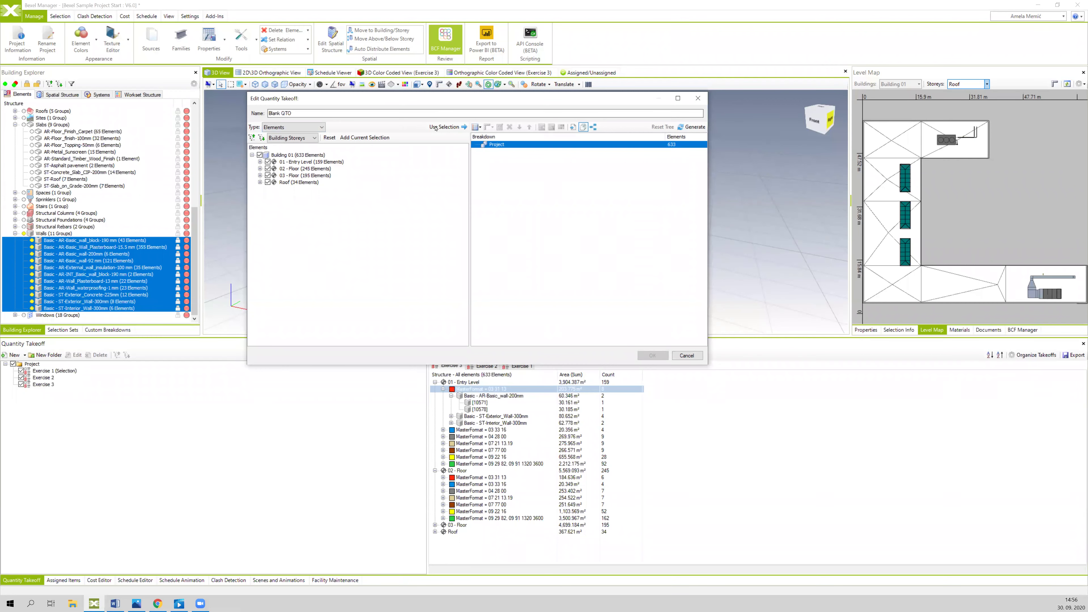
left_click_drag(561, 145, 519, 144)
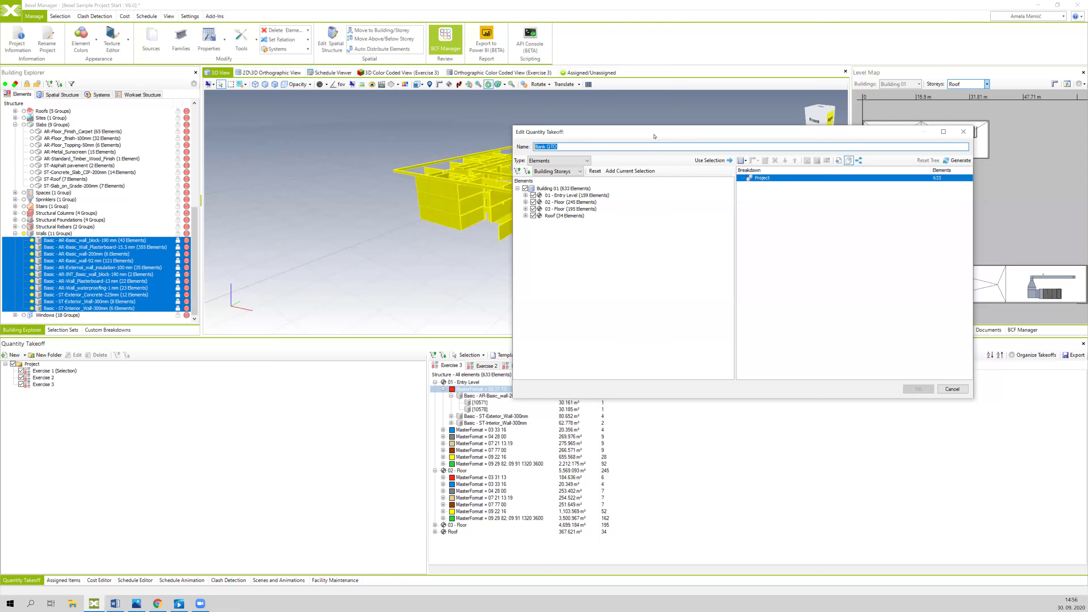
left_click_drag(654, 136, 532, 135)
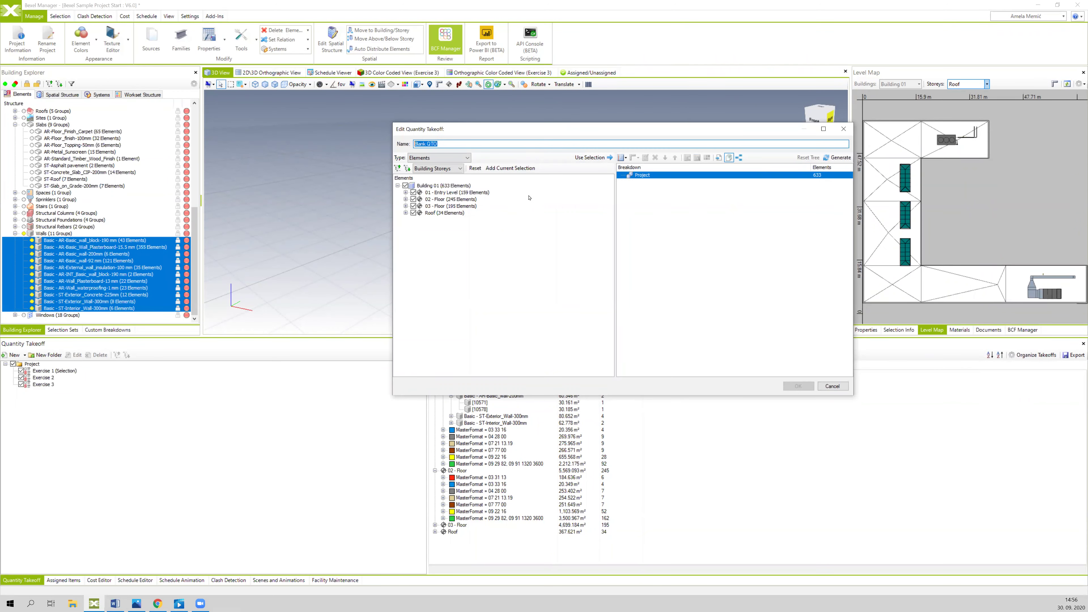
left_click_drag(545, 124, 415, 89)
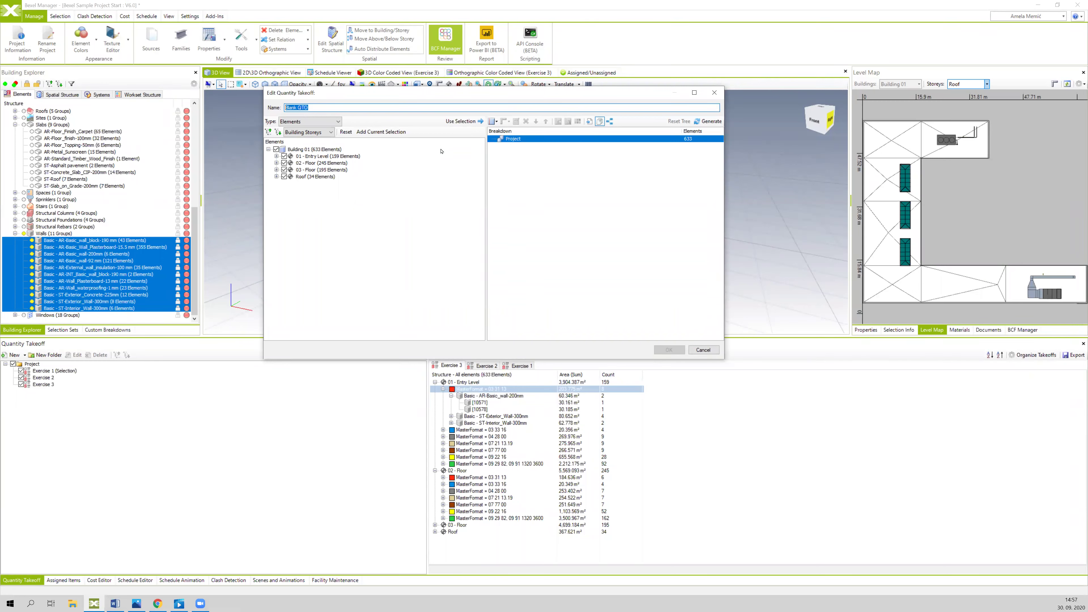
Step: Import the saved Desktop .cbstemplate breakdown, name the takeoff 'Exercise 4' and generate it
left_click(590, 121)
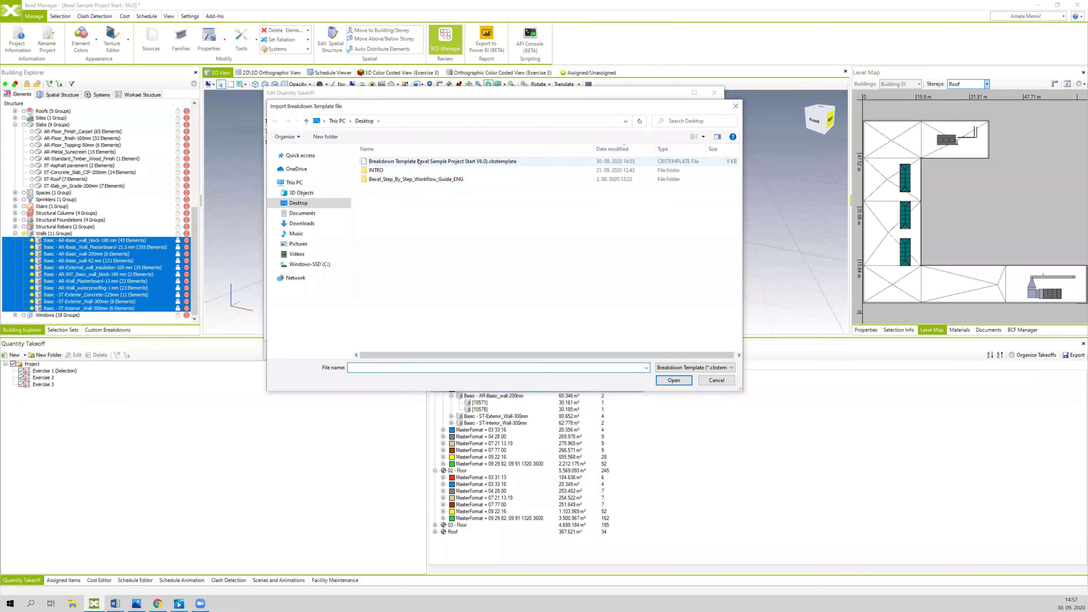
left_click(419, 161)
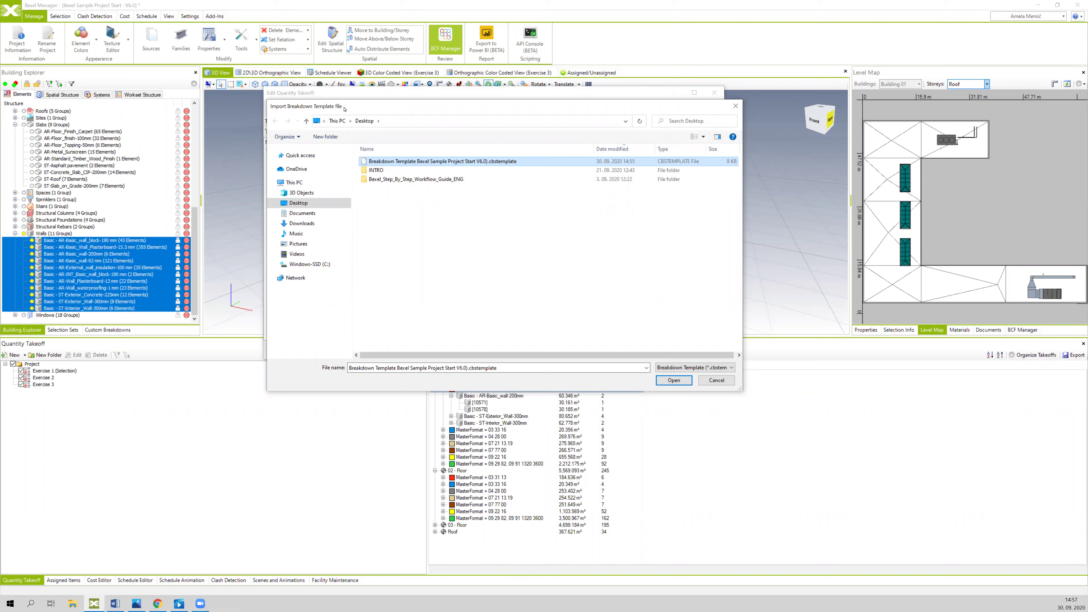
left_click(674, 380)
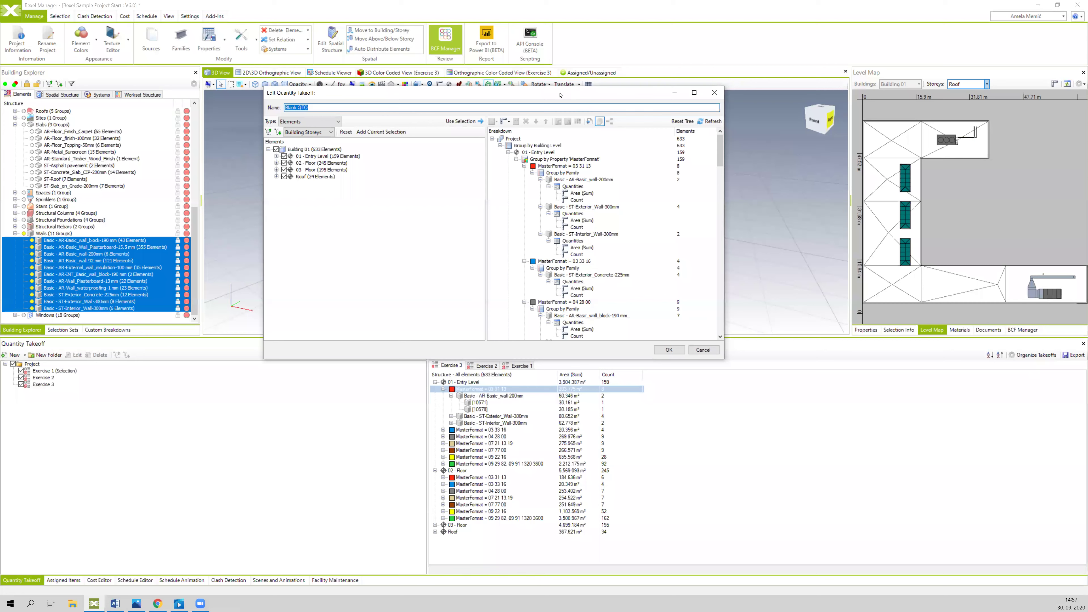
left_click_drag(428, 91, 412, 89)
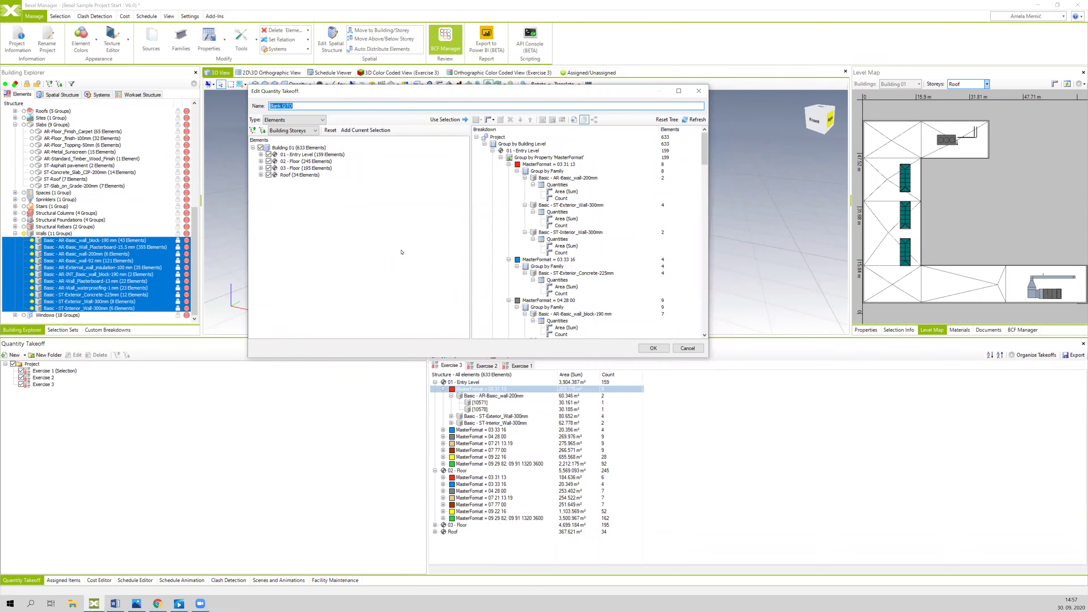
type("Exercise 4")
left_click(676, 122)
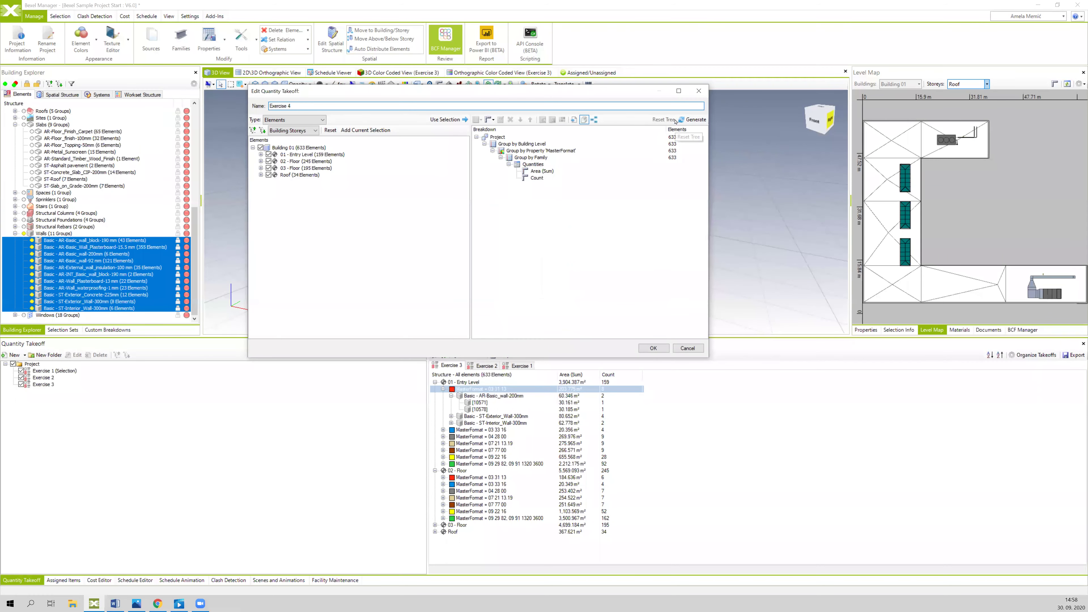
left_click(653, 348)
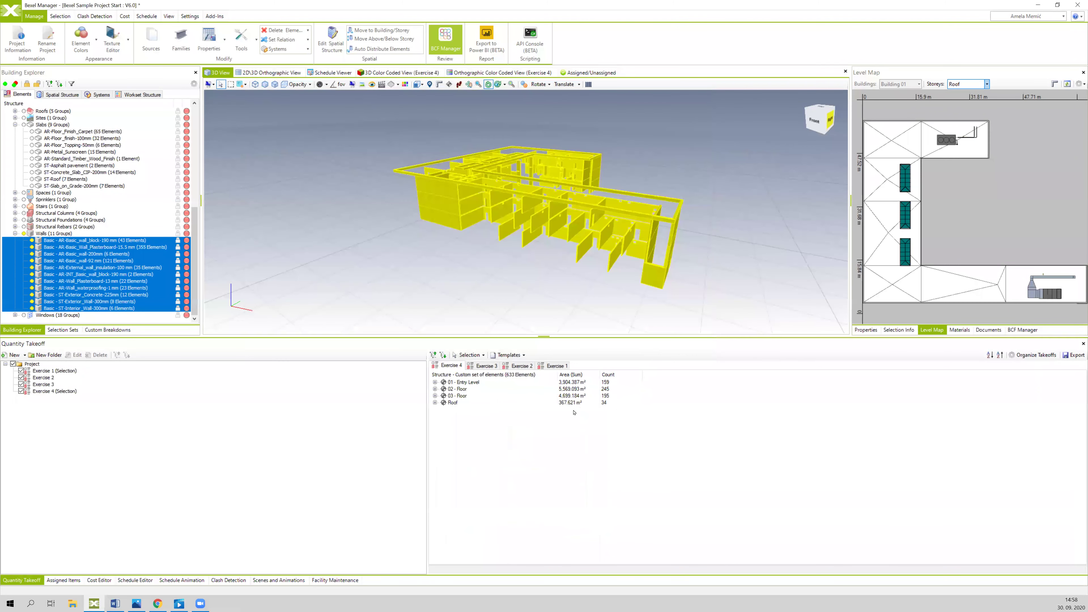
Step: Clear the wall selection, view the Exercise 4 colour-coded model, and reopen Exercise 4 for editing
left_click_drag(519, 290, 498, 144)
left_click(489, 268)
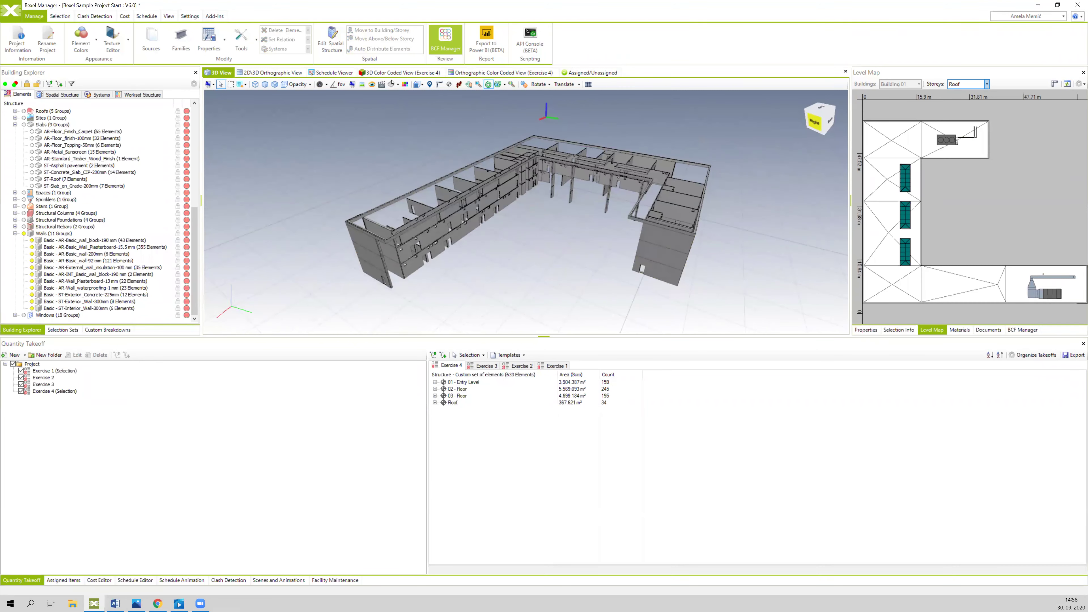
left_click_drag(682, 164, 651, 170)
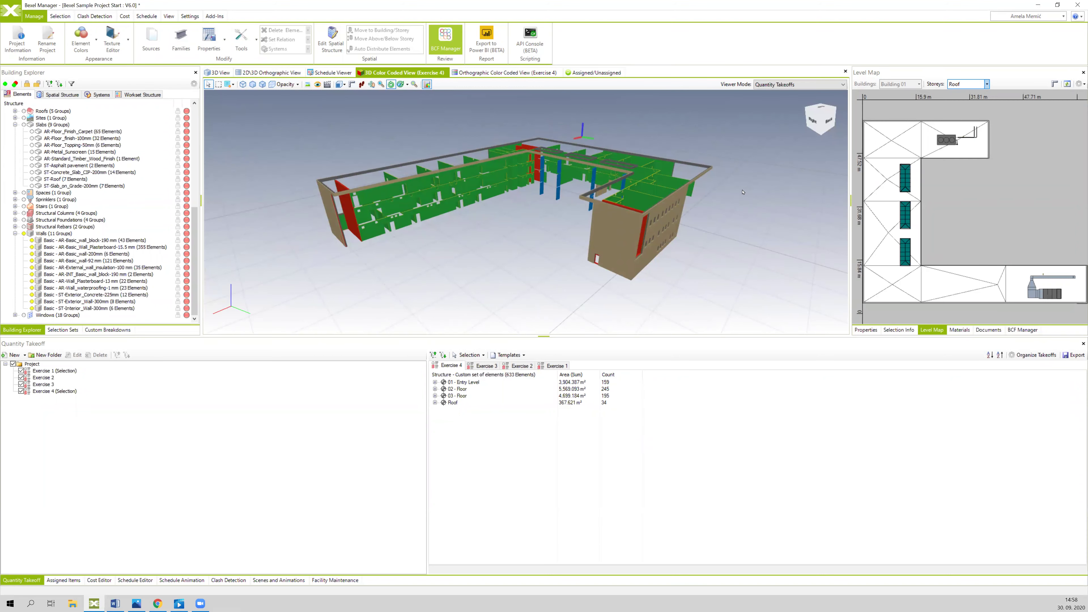
middle_click_drag(710, 153, 727, 201)
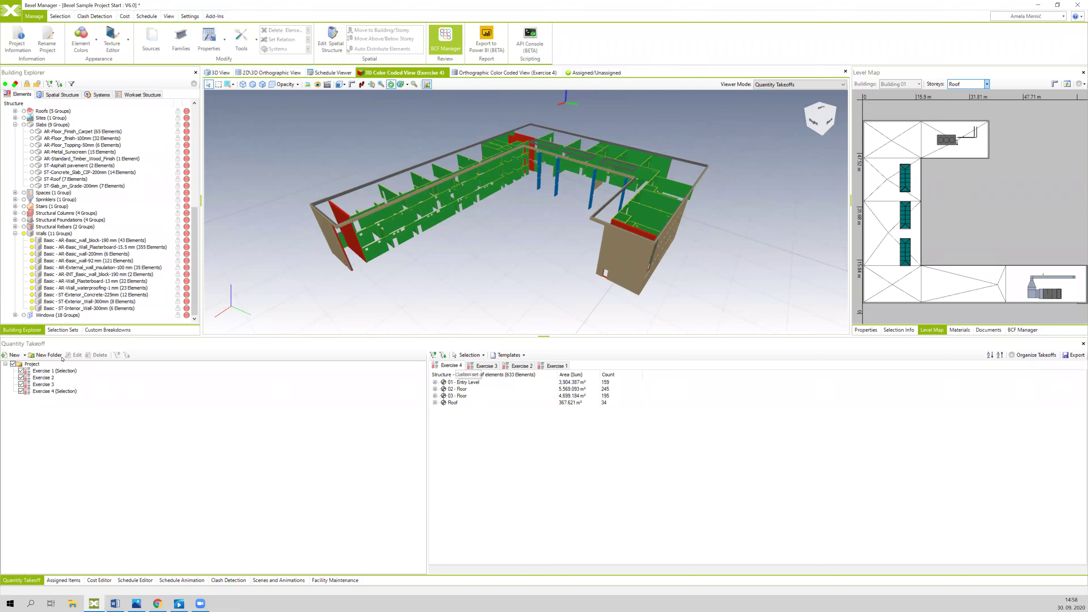
left_click(40, 392)
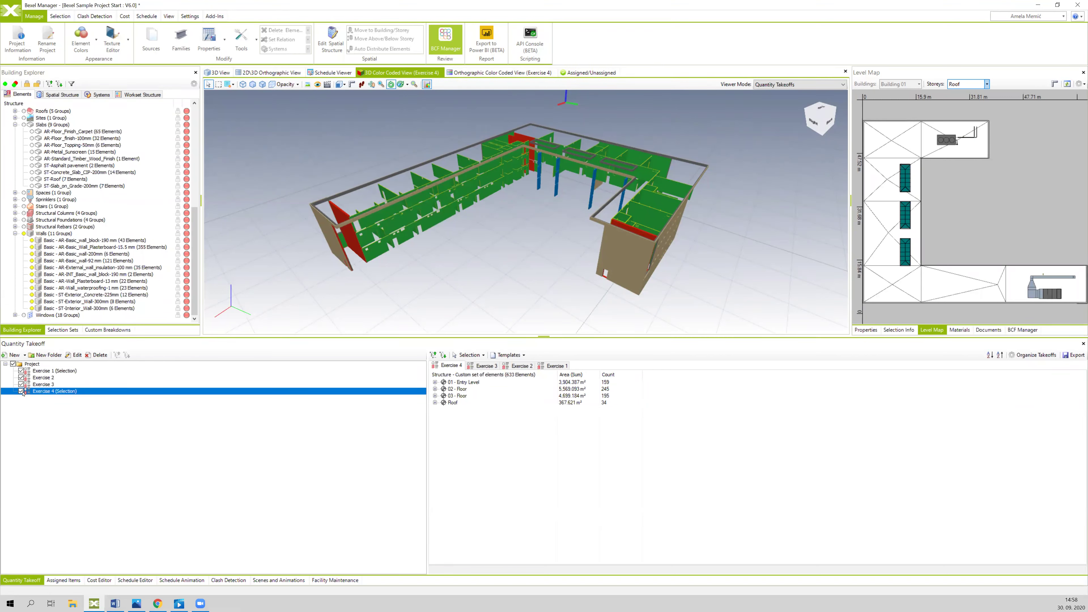
left_click(75, 356)
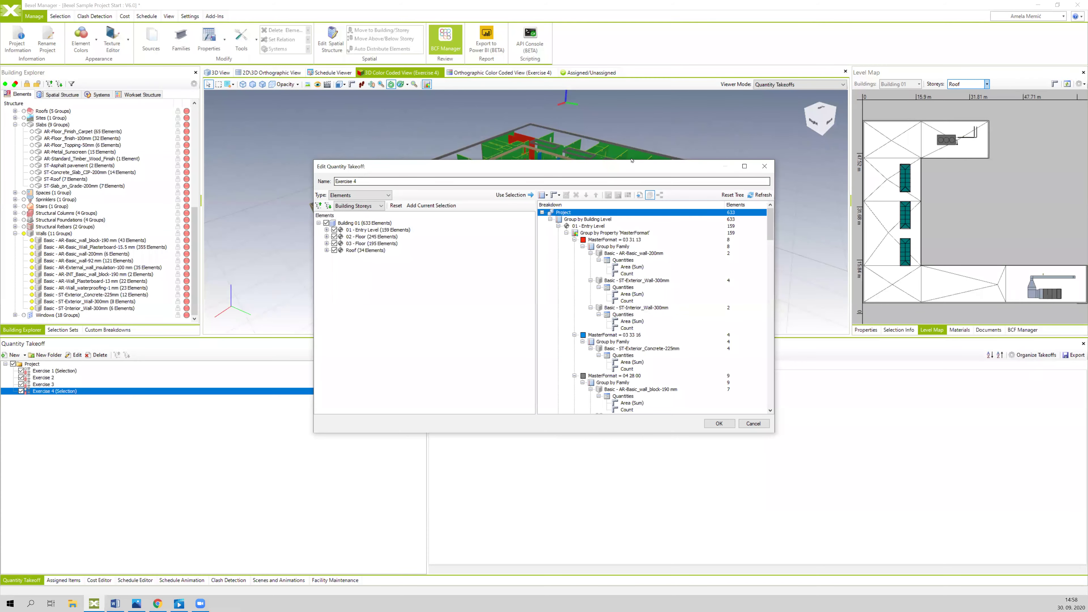
Step: Collapse the family groupings under MasterFormat 03 31 13 through 09 29 82
left_click_drag(614, 205, 610, 190)
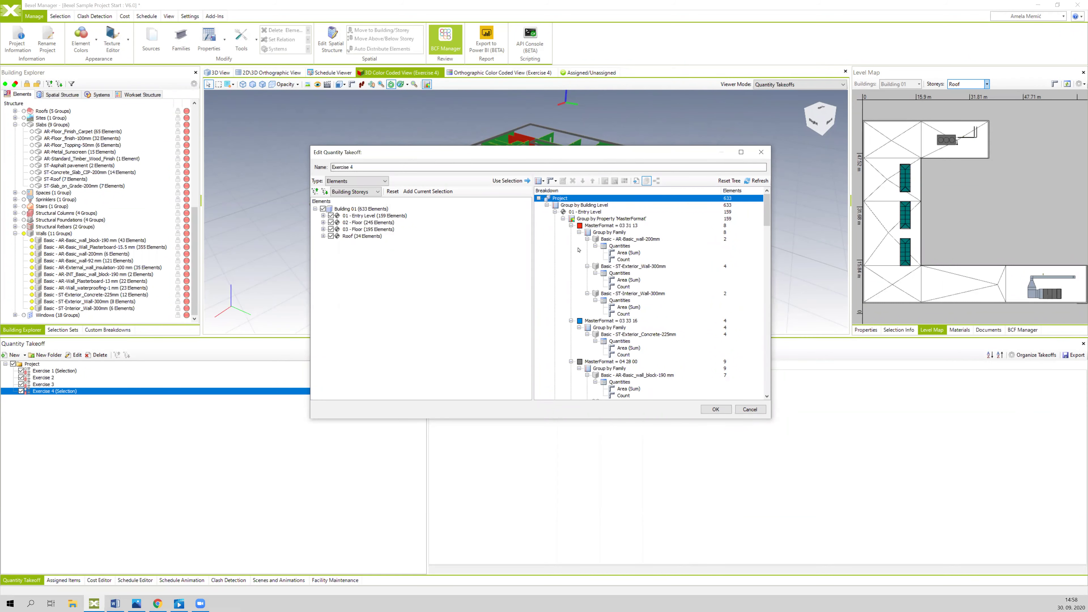
left_click(579, 232)
left_click(579, 246)
left_click(579, 259)
left_click(579, 273)
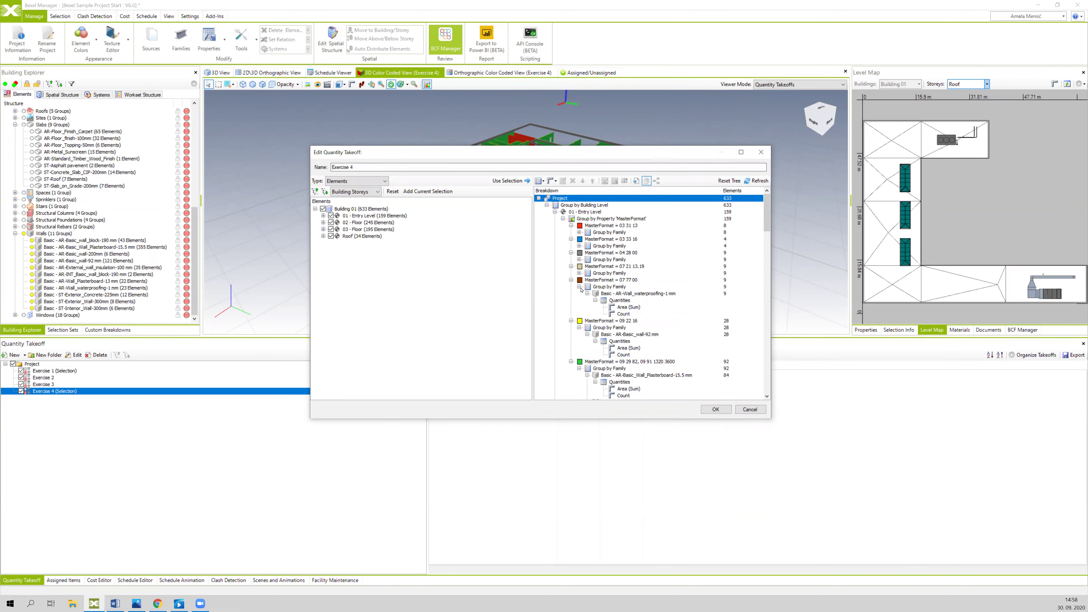
left_click(579, 286)
left_click(579, 301)
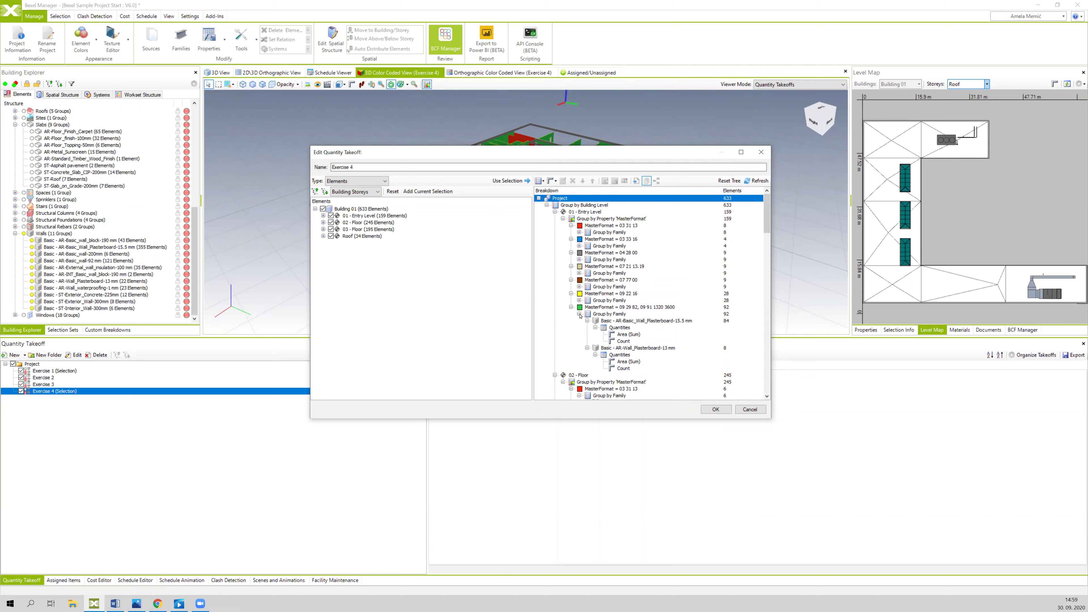
left_click(579, 313)
Step: Give the MasterFormat 03 31 13 group a dark purple colour
left_click(590, 226)
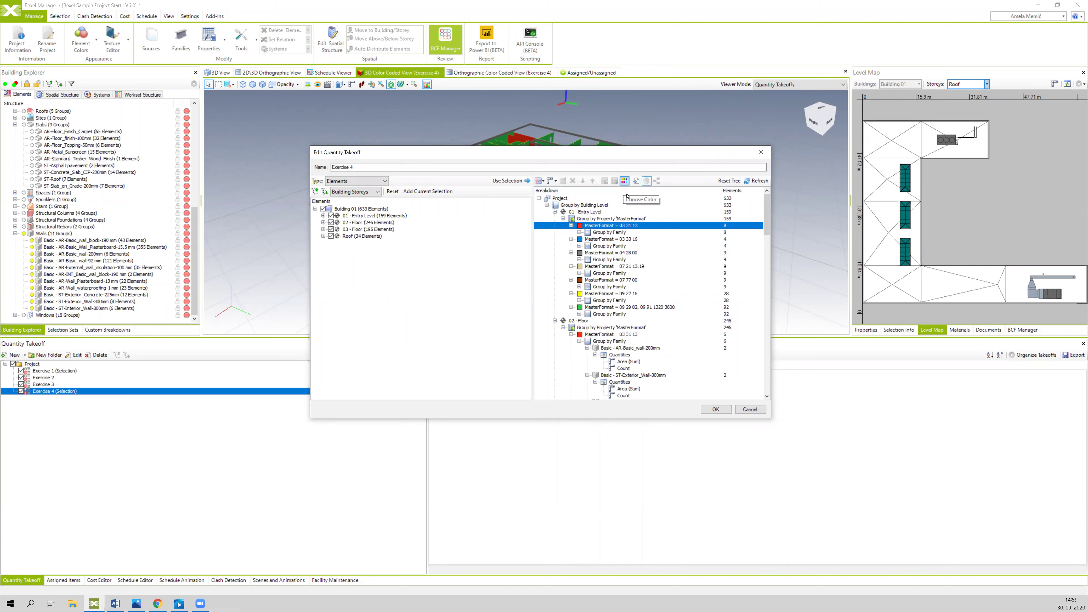
left_click(624, 181)
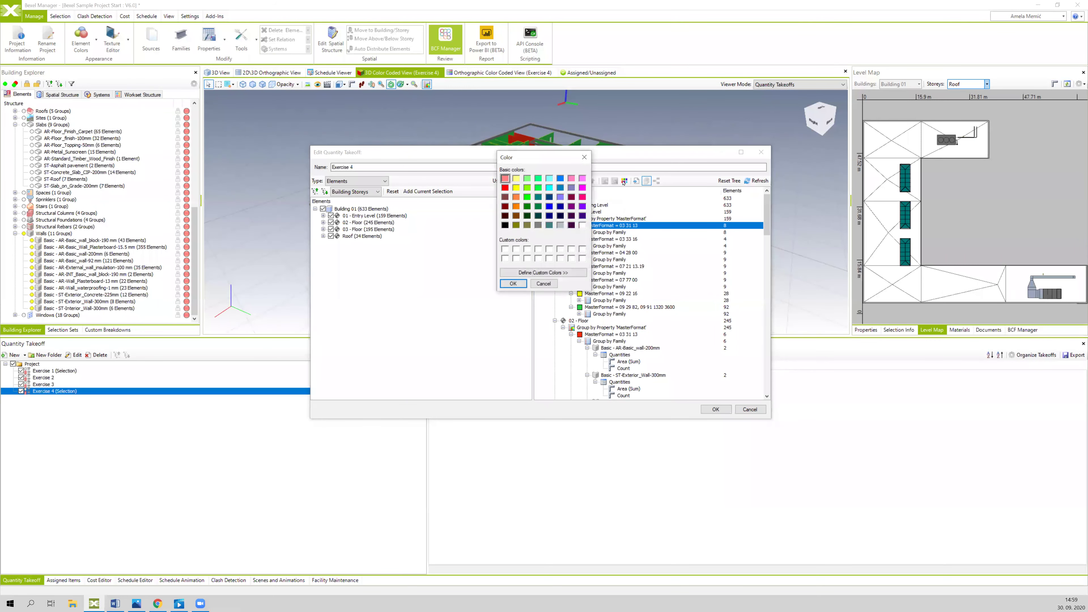
left_click_drag(563, 165, 754, 228)
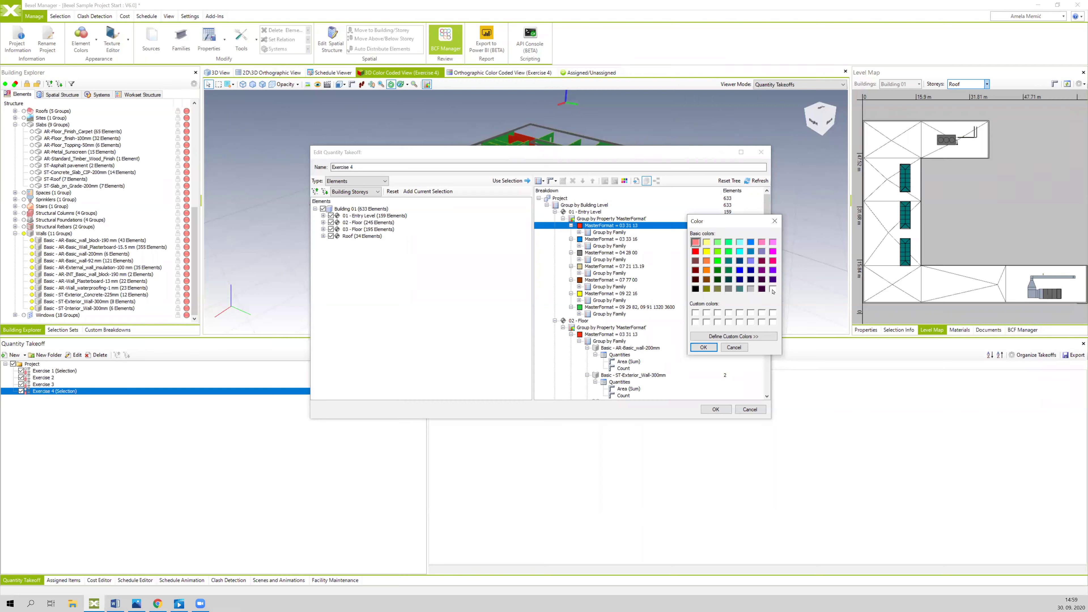
left_click(761, 288)
left_click(679, 335)
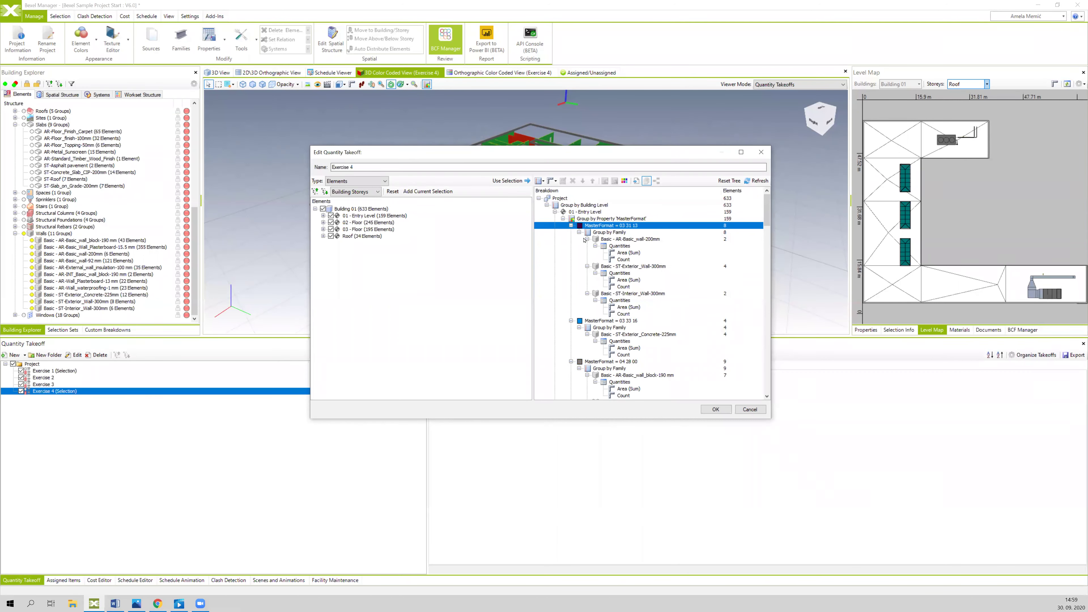
Step: Collapse all MasterFormat groups and confirm the Exercise 4 takeoff changes
scroll(584, 240, "down", 1)
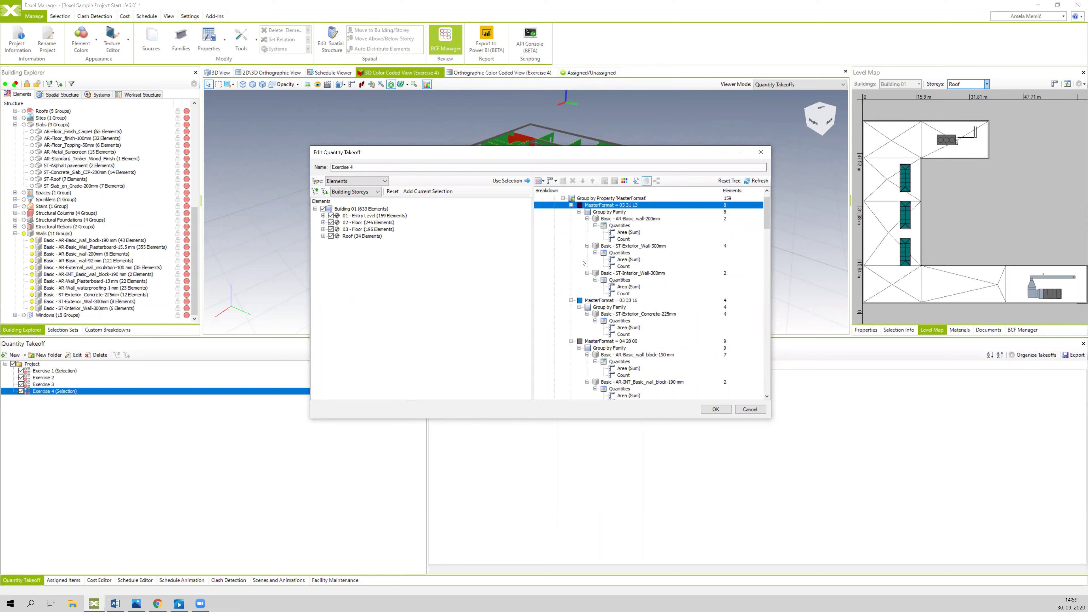
left_click(571, 300)
left_click(579, 211)
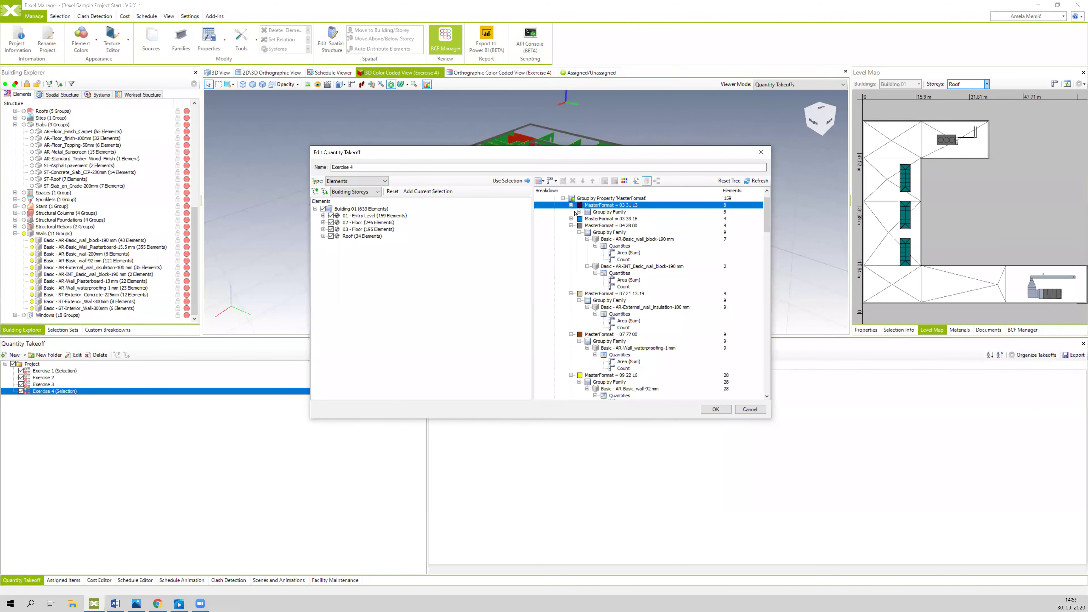
left_click(571, 205)
left_click(571, 219)
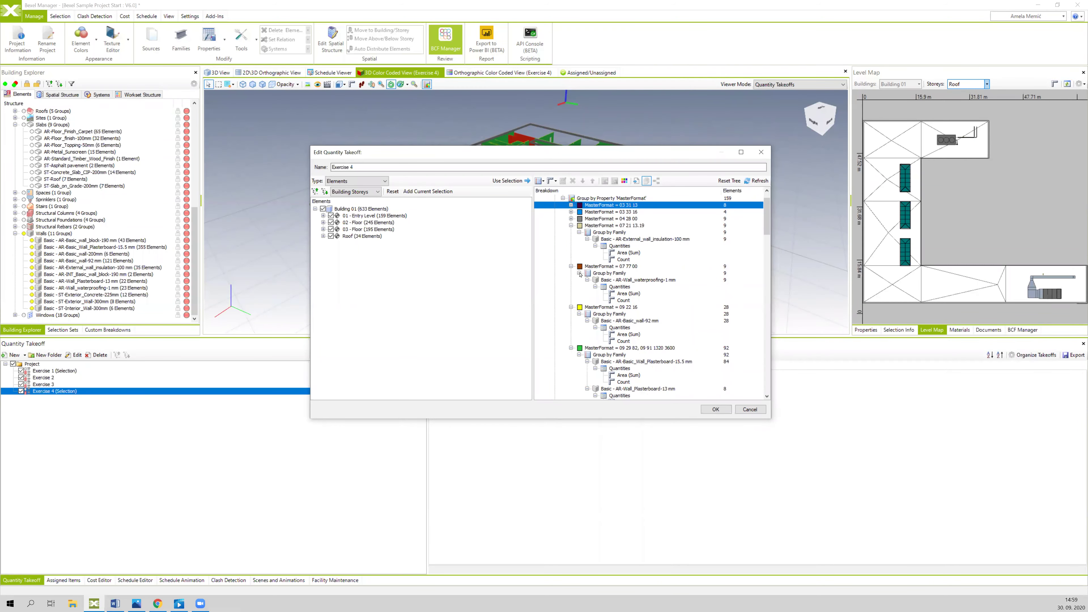
left_click(571, 226)
left_click(571, 232)
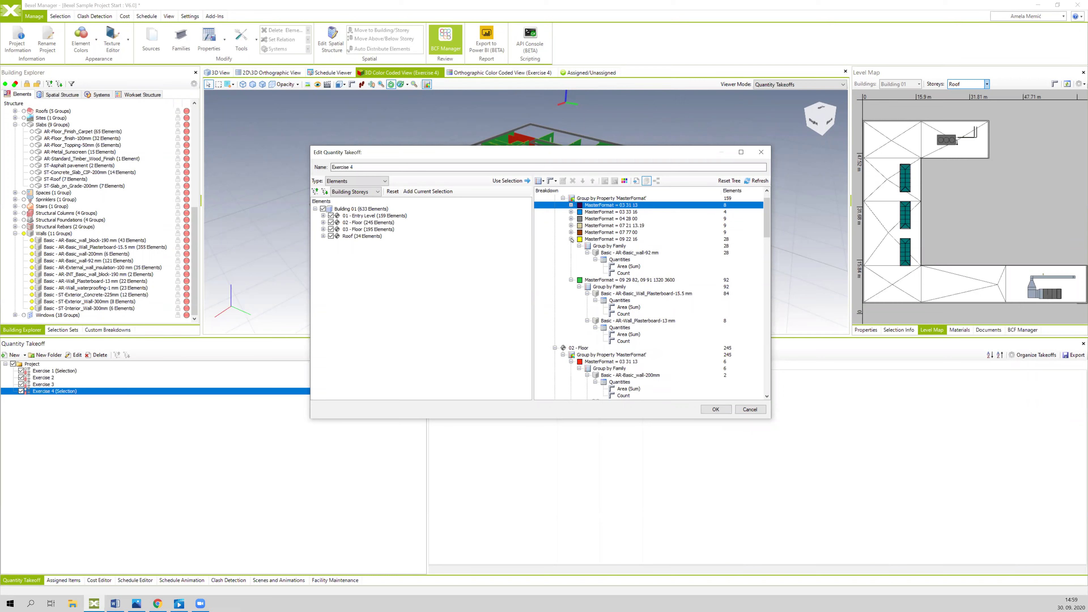
left_click(571, 239)
left_click(571, 246)
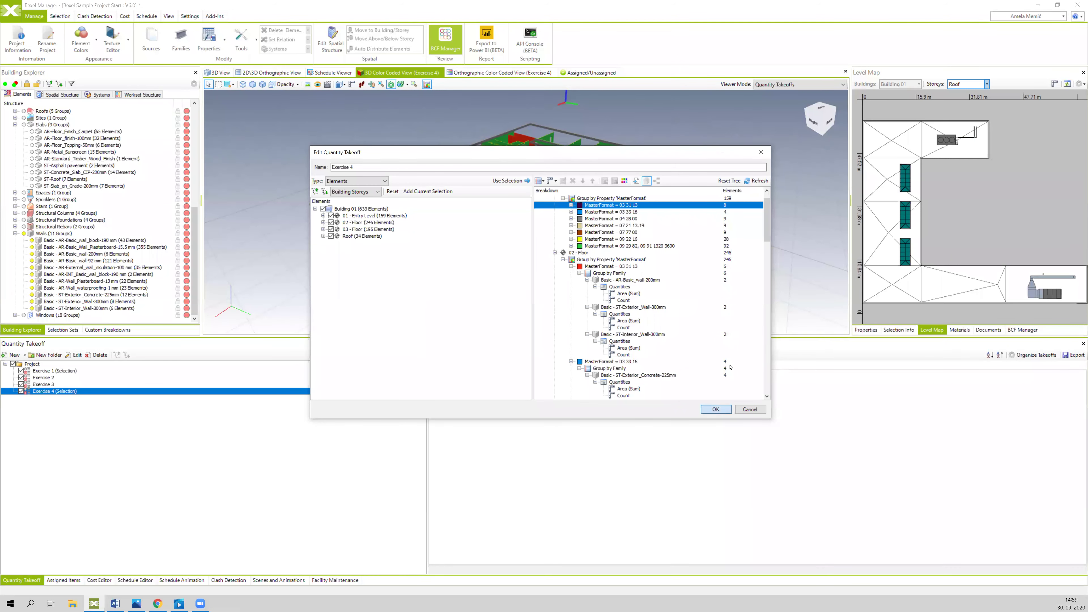
key("Return")
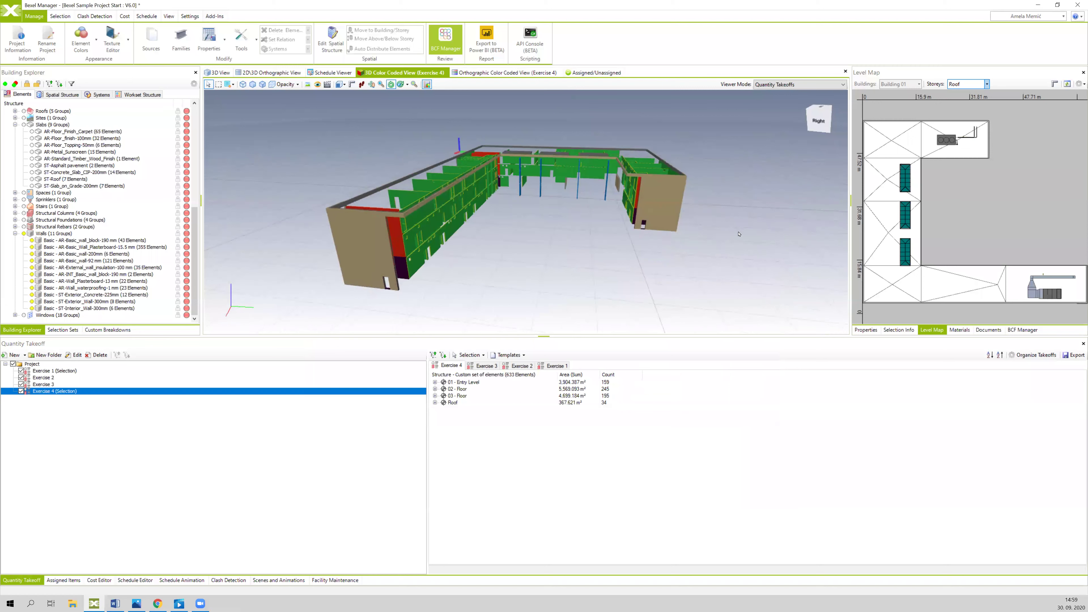
left_click_drag(446, 230, 341, 222)
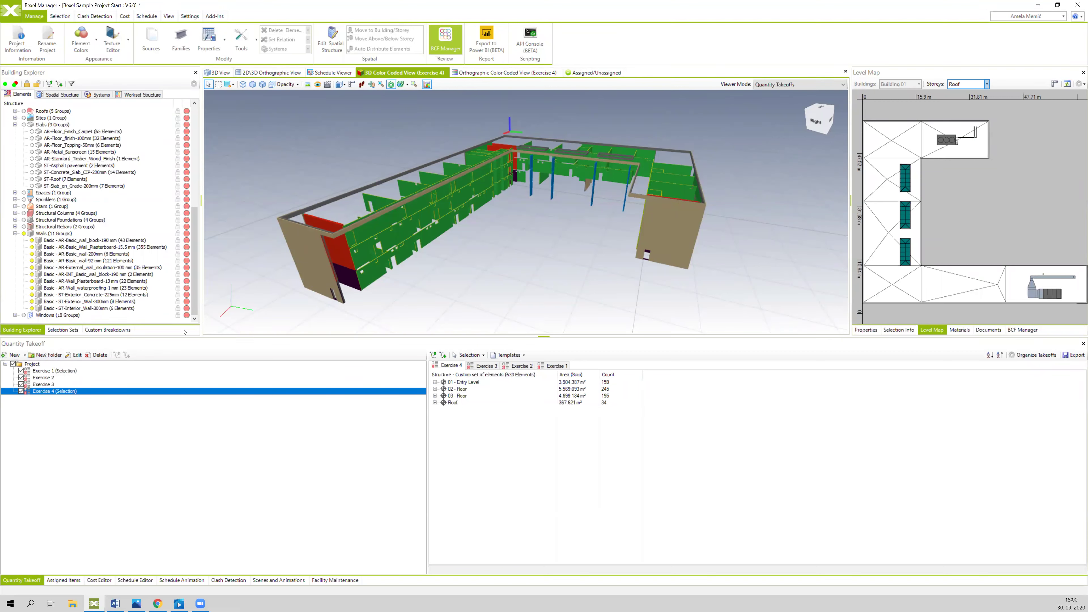
Step: Create a 'QTO exercises' folder and move the Exercise 2 takeoff into it
left_click(49, 355)
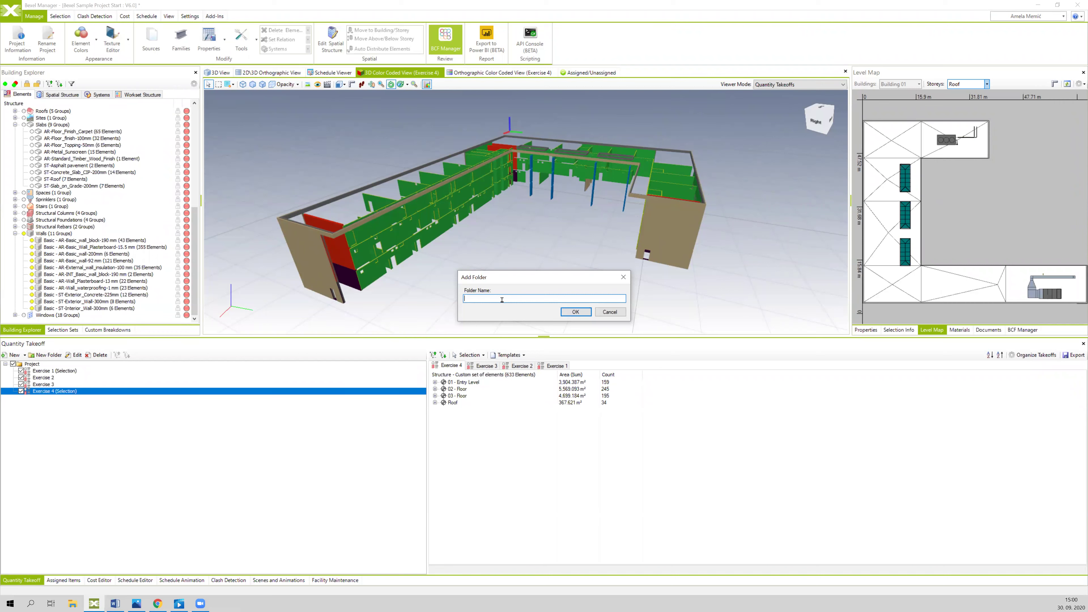
type("QTO exercises")
left_click(566, 312)
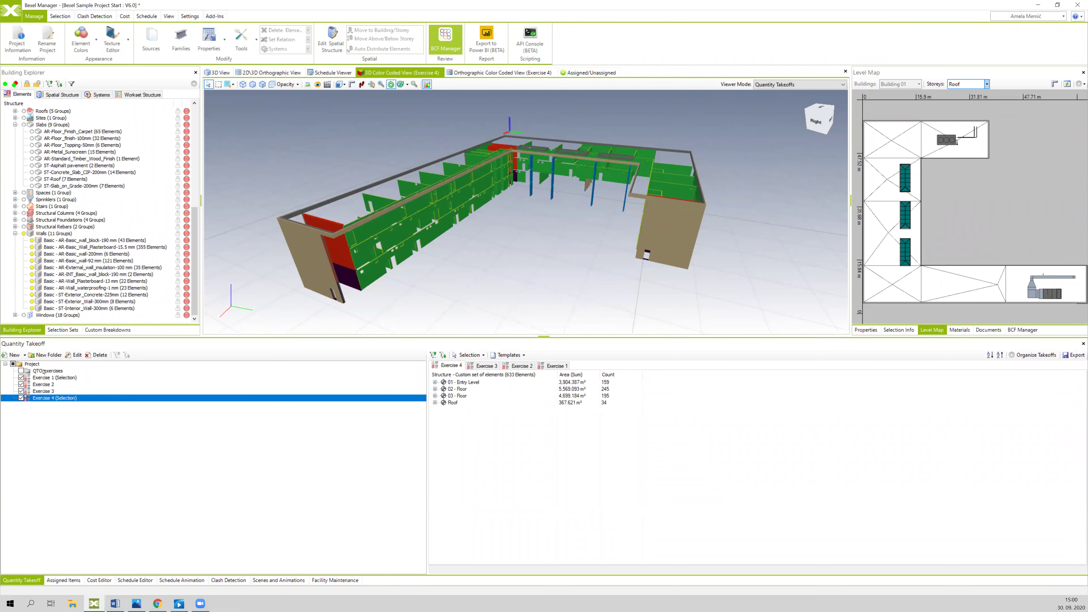
left_click(44, 371)
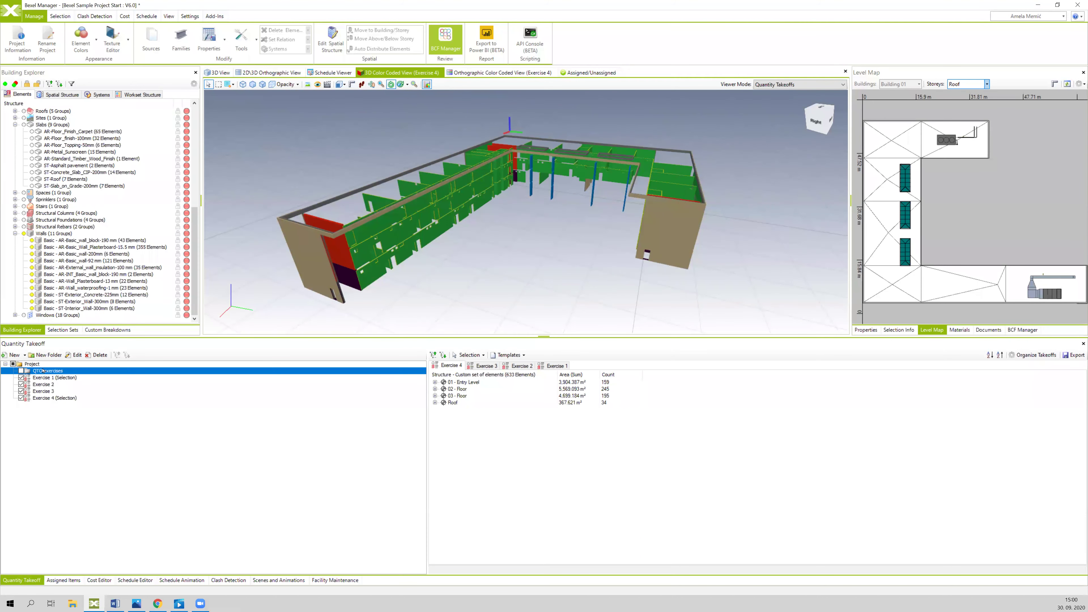
left_click(50, 386)
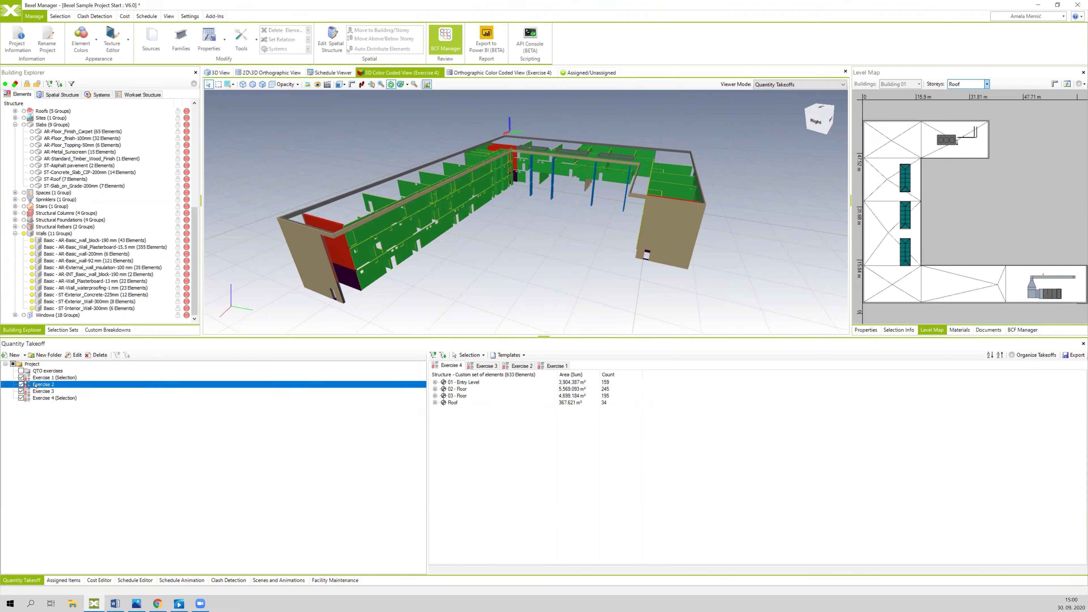
mouse_move(35, 385)
left_mouse_down()
mouse_move(52, 372)
mouse_move(47, 388)
mouse_move(48, 373)
left_mouse_up()
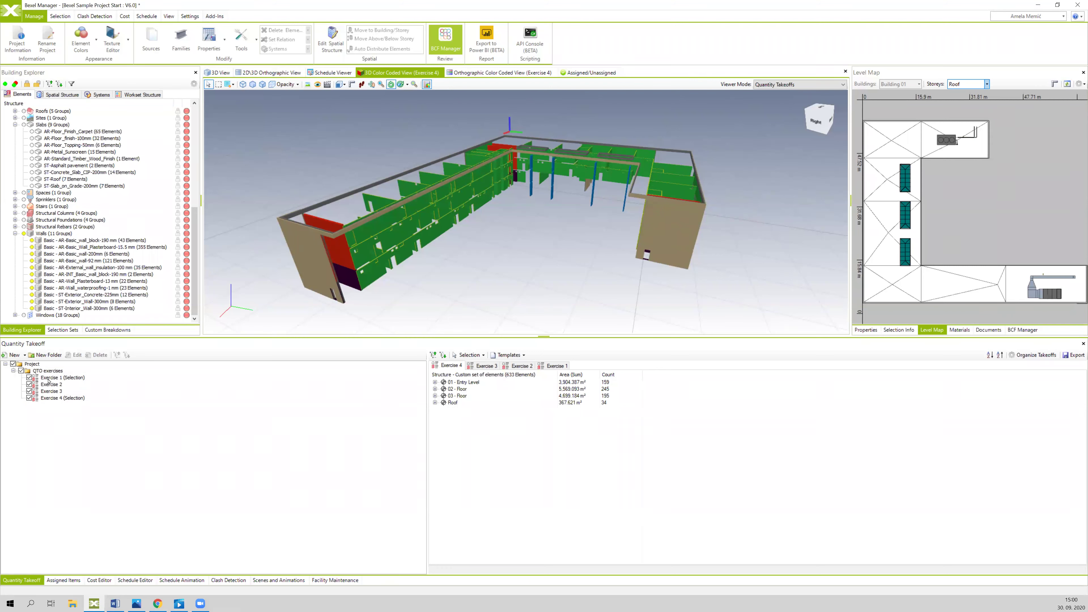
Step: Review takeoffs Exercise 1–4, then show the Masterformat Classification selection set in the 3D view
left_click(48, 378)
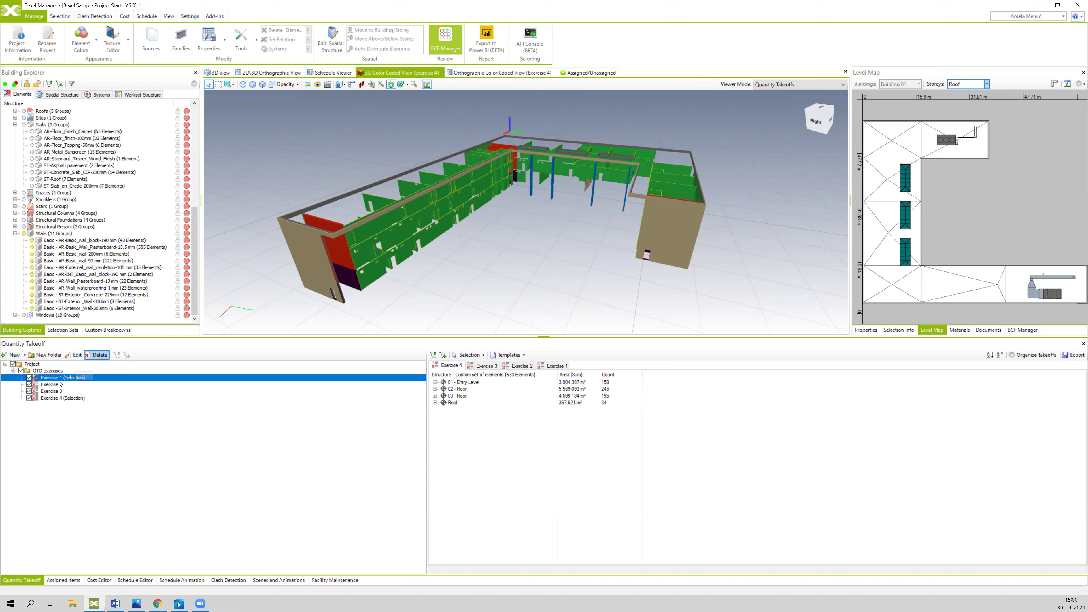
left_click(56, 385)
left_click(64, 391)
left_click(73, 398)
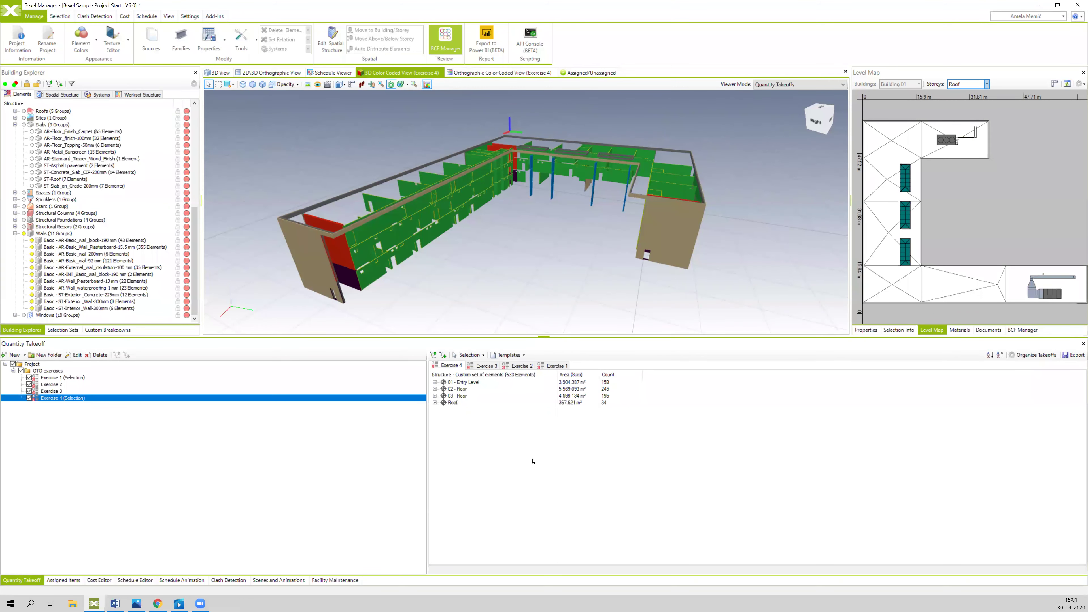
left_click(63, 330)
left_click(84, 152)
left_click(217, 72)
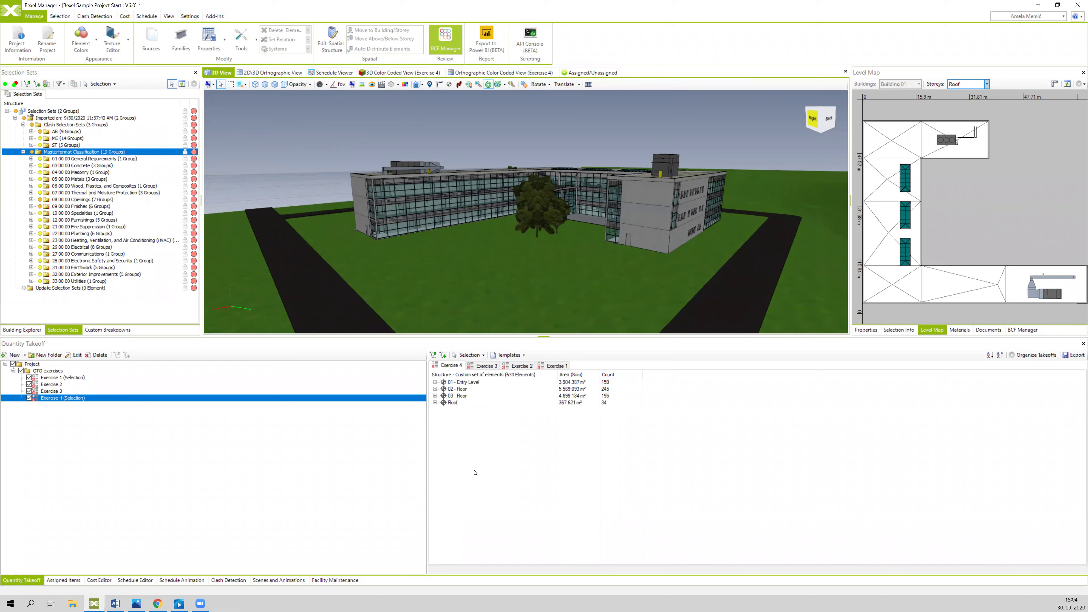
Step: Orbit to a higher front view and deselect Exercise 4 in the takeoff list
left_click_drag(296, 138, 372, 140)
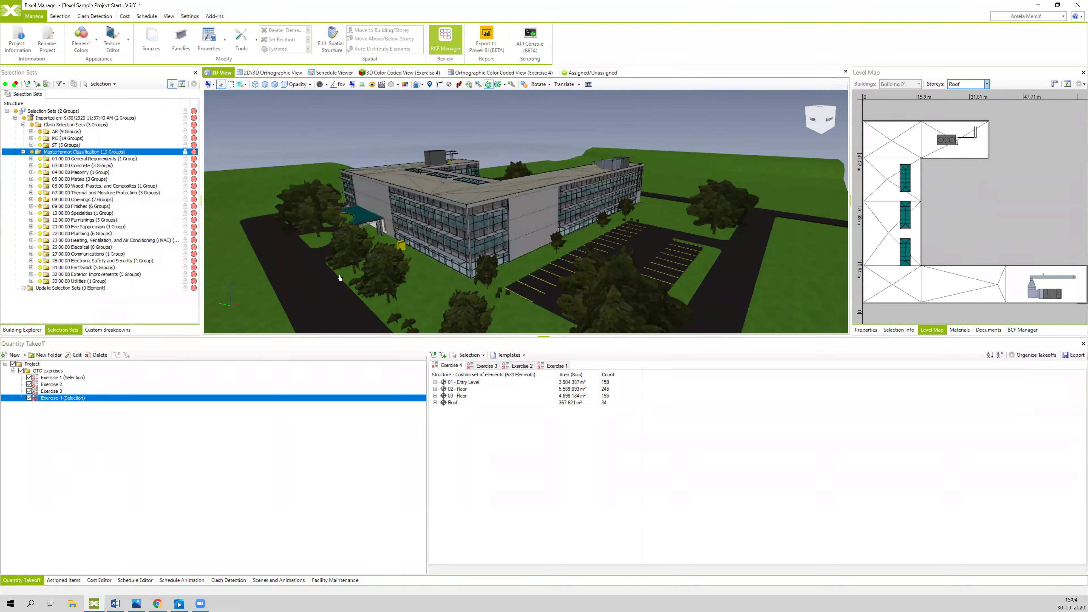
left_click(208, 353)
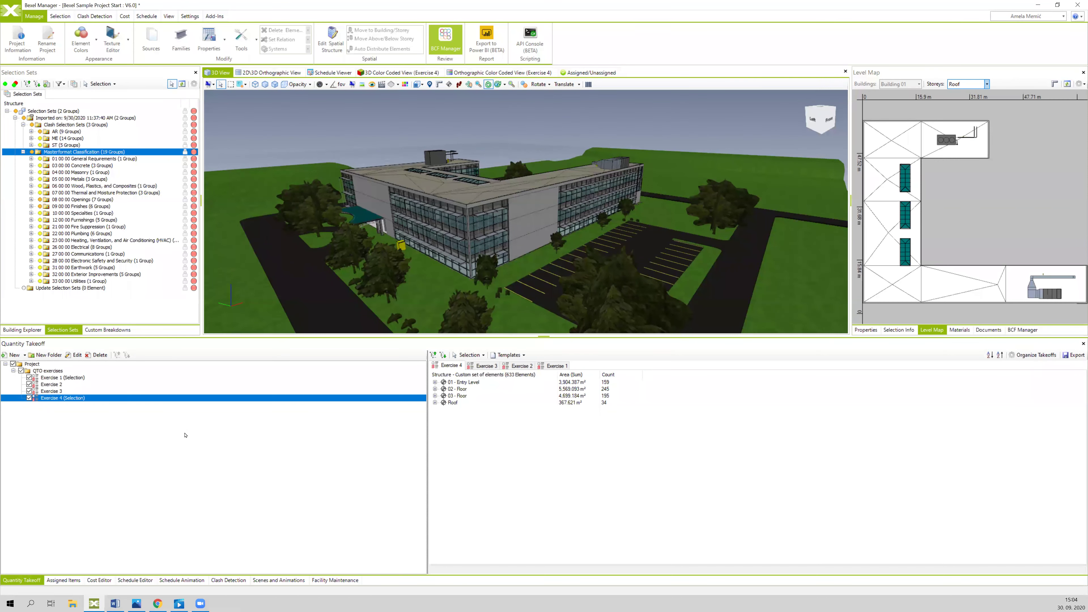
left_click(212, 414)
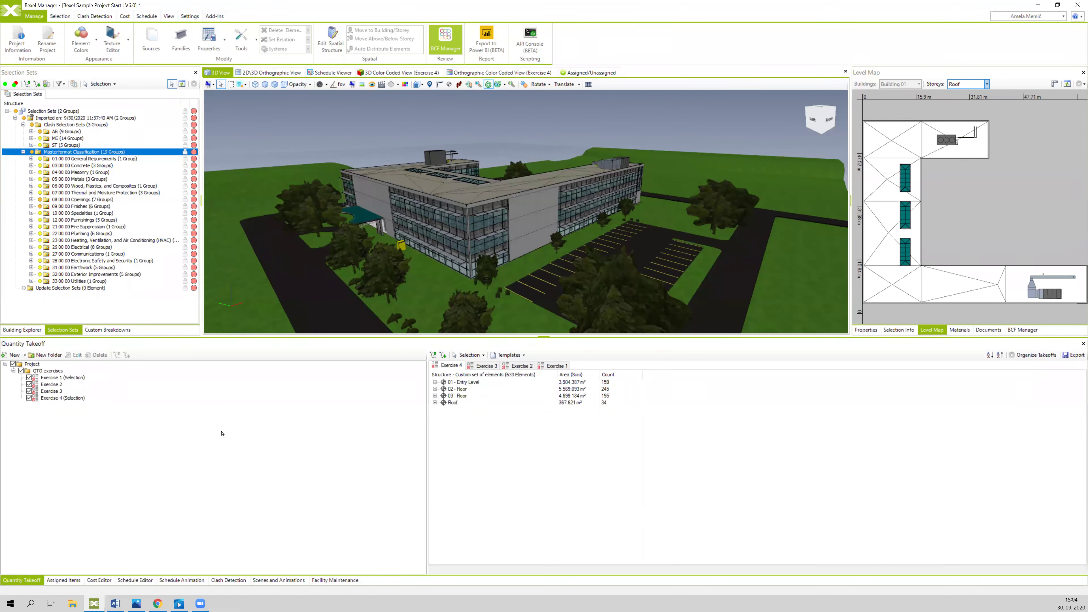
Step: Start blank takeoff 'Exercise 5' based on the Masterformat Classification selection sets, covering 10896 elements
left_click(24, 355)
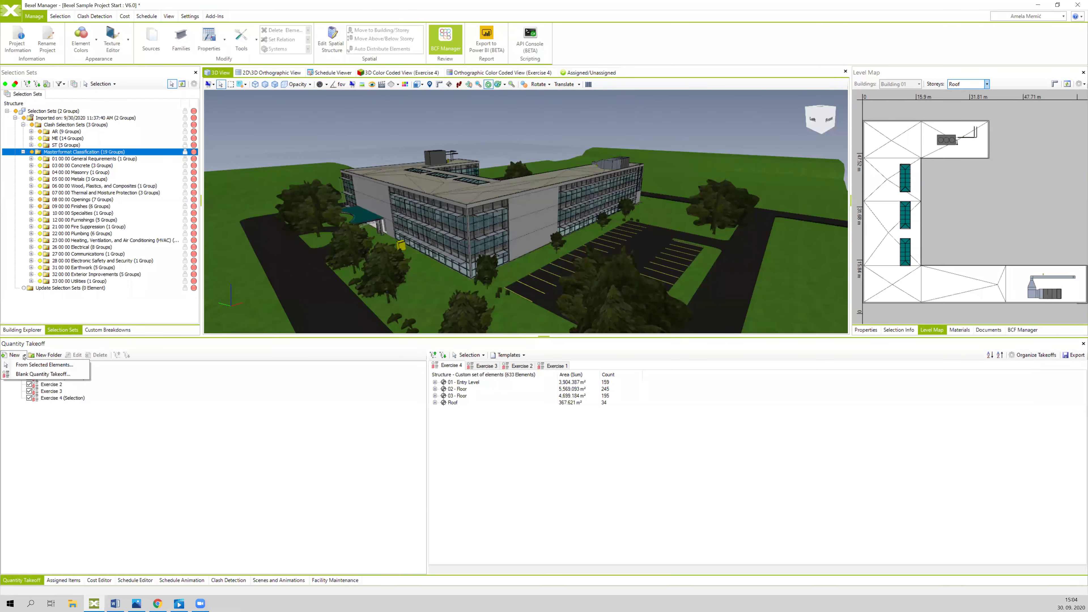
left_click(29, 374)
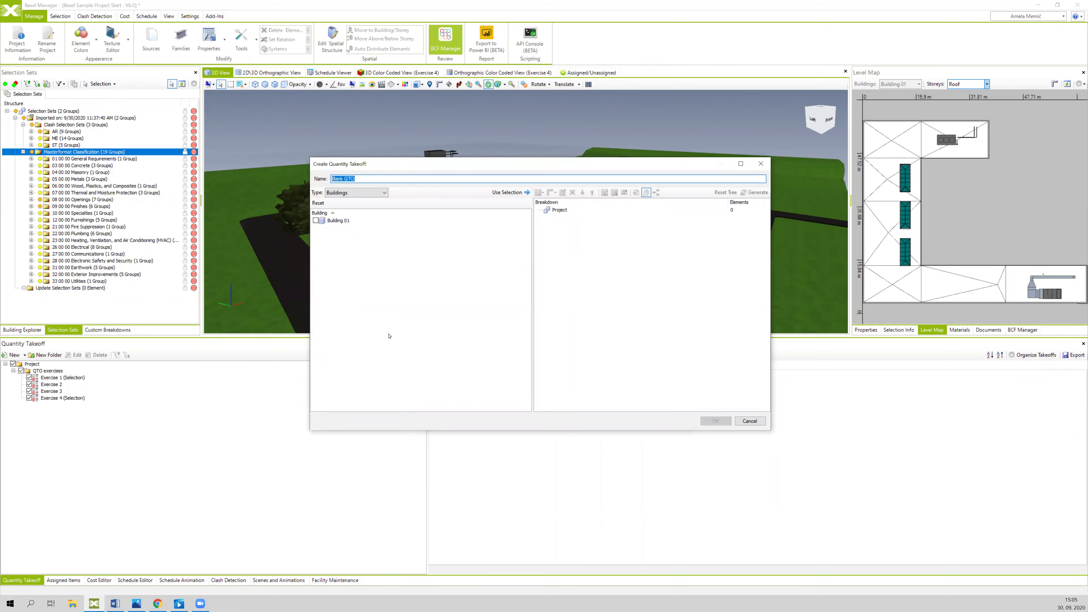
type("Exercise 5")
left_click(365, 192)
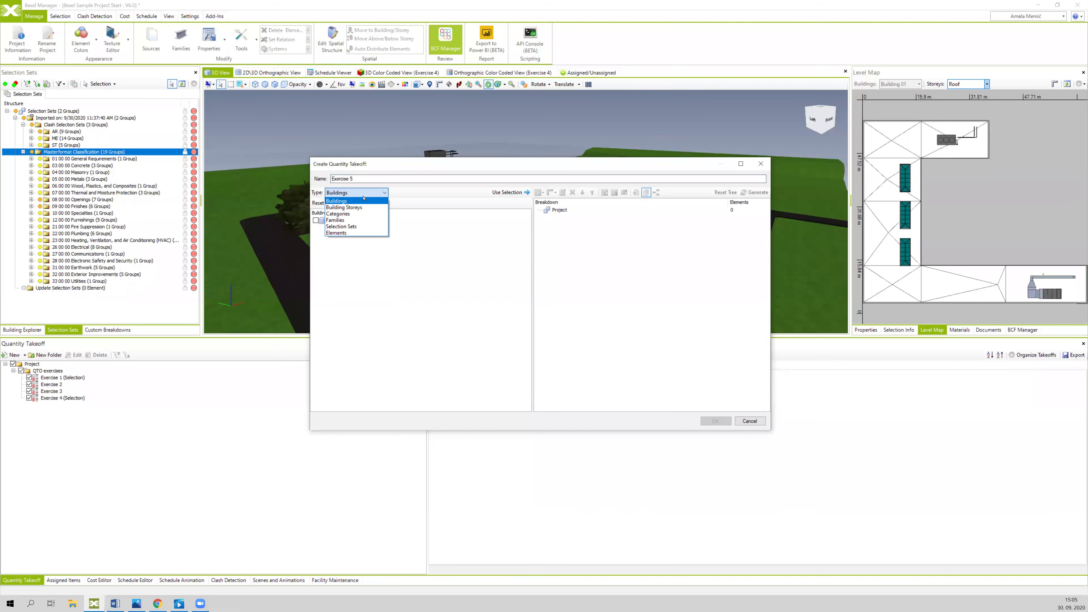
left_click(341, 227)
left_click(315, 220)
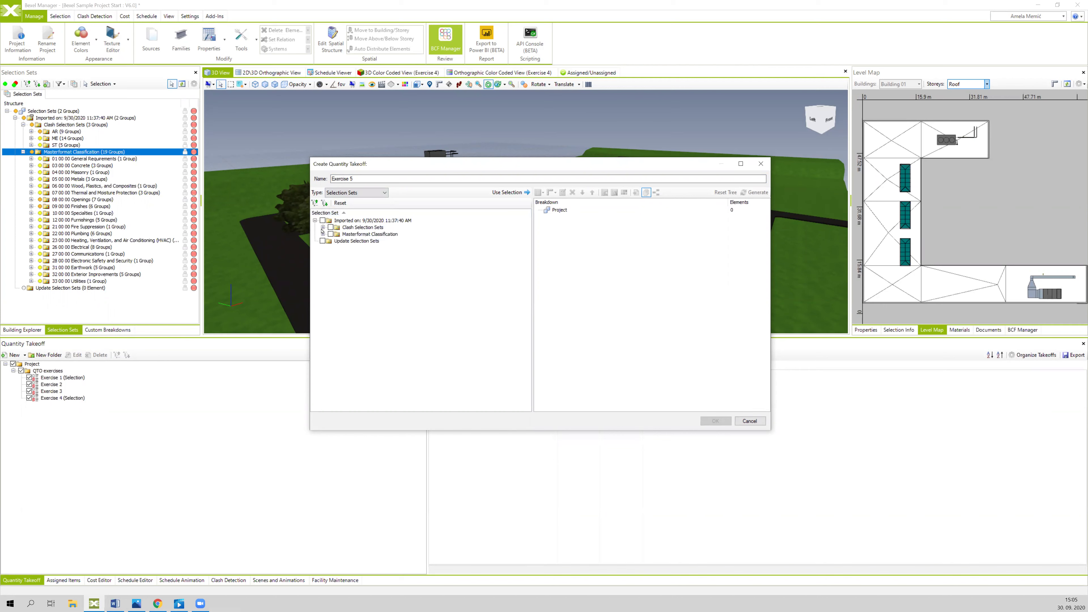
left_click(356, 235)
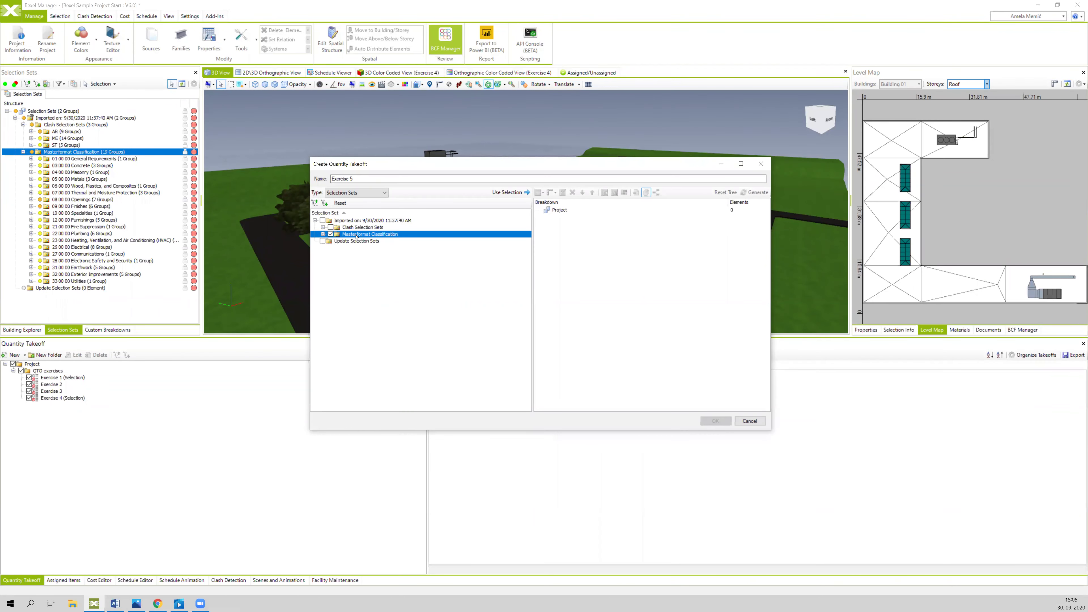
left_click(506, 192)
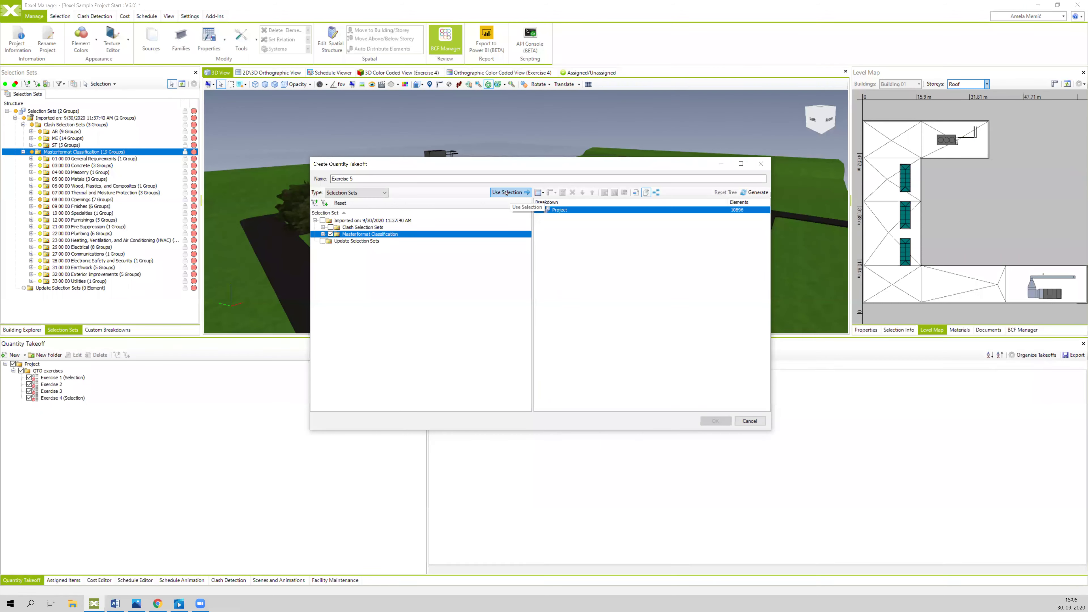
left_click(543, 193)
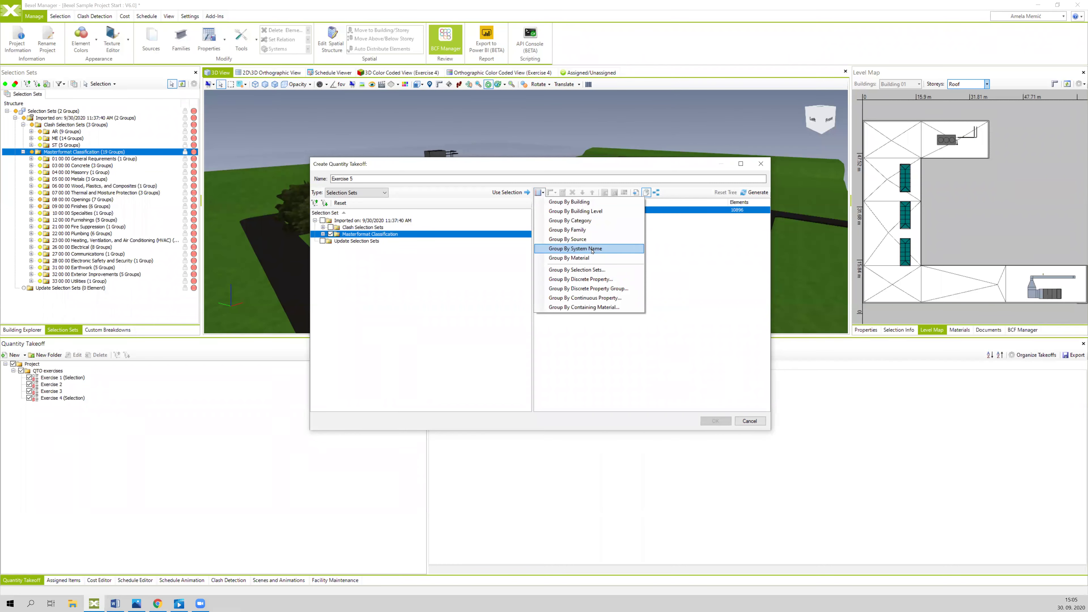
Step: Add a Group By Selection Sets rule and collapse the MasterFormat division nodes
left_click(587, 269)
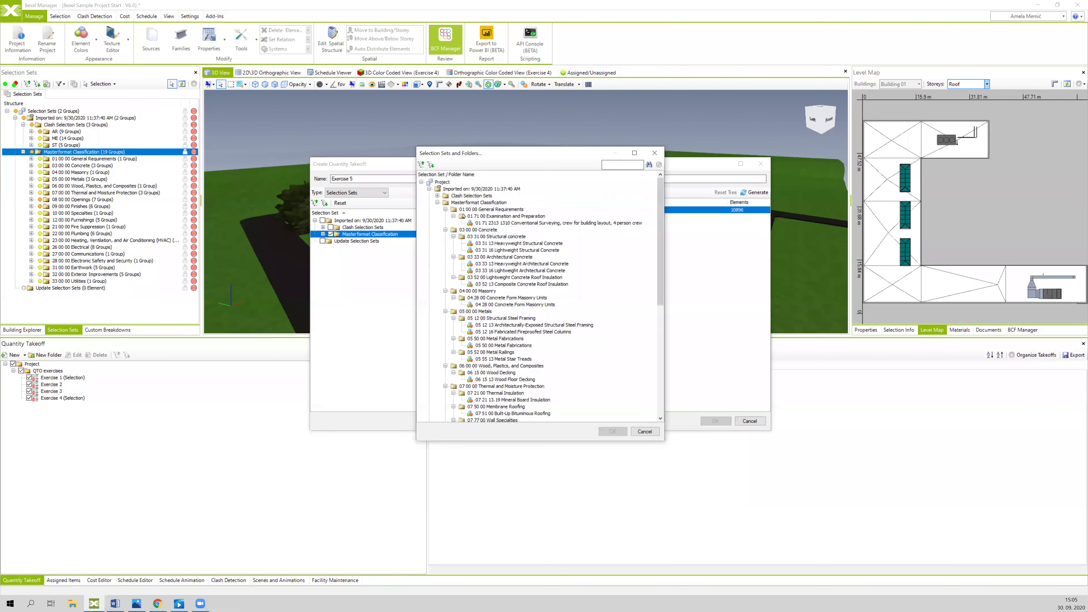
left_click(446, 209)
left_click(445, 216)
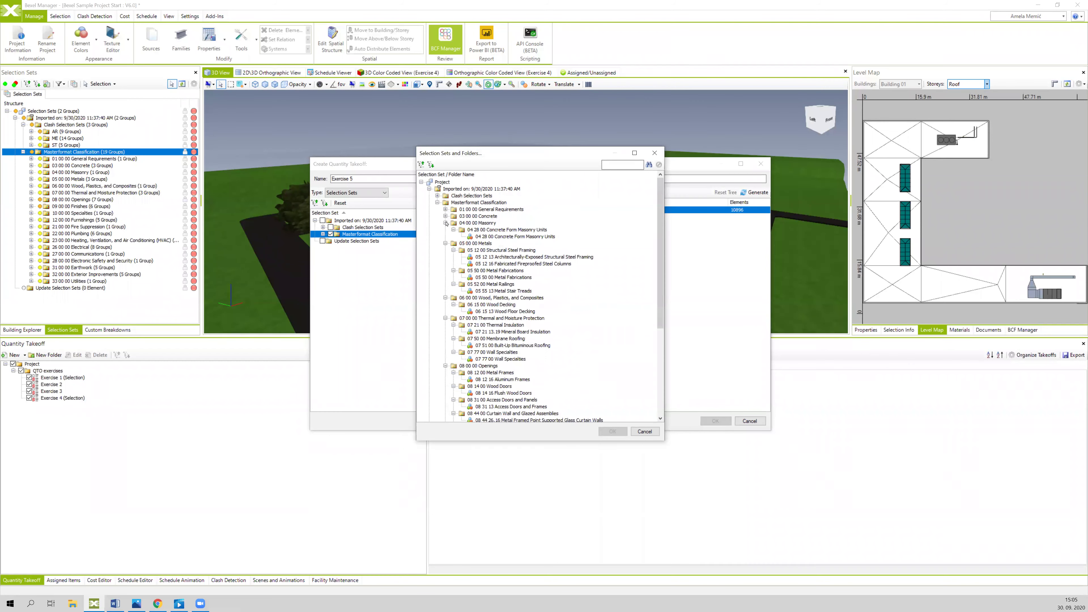
left_click(445, 223)
left_click(445, 230)
left_click(445, 237)
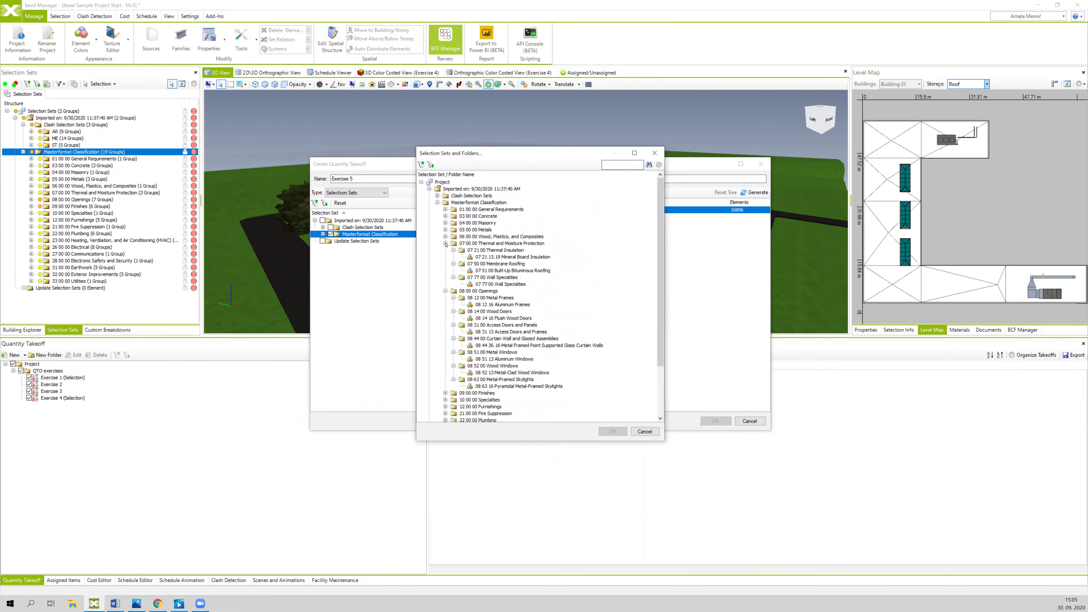
left_click(445, 243)
left_click(446, 250)
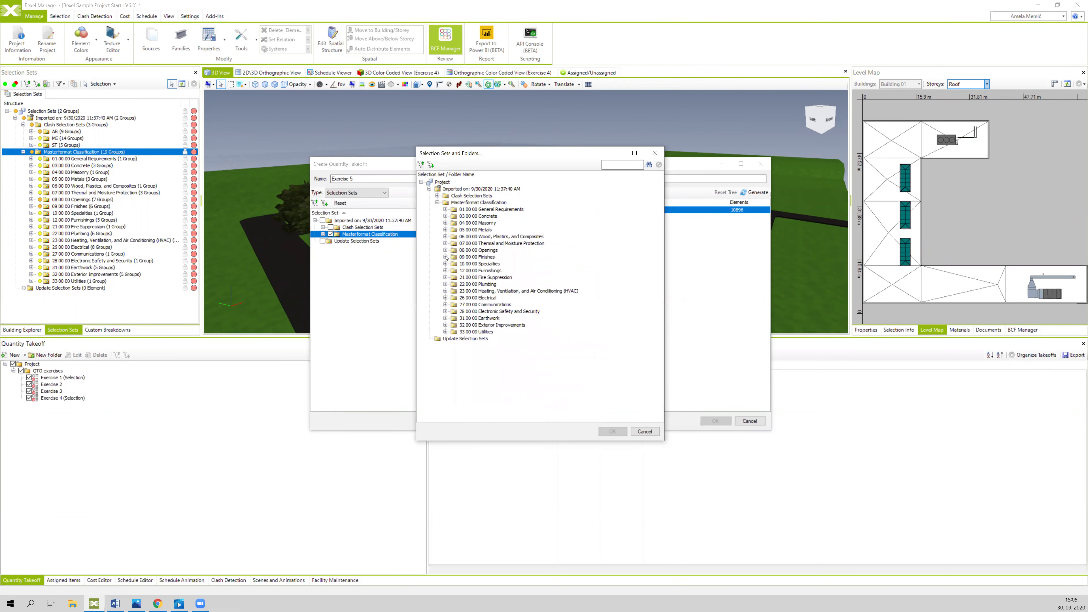
Step: Select all 19 divisions, 01 General Requirements through 33 Utilities, as the first grouping level
left_click(469, 211)
left_click(469, 217, "ctrl")
left_click(469, 223, "ctrl")
left_click(471, 237, "ctrl")
left_click(473, 229, "ctrl")
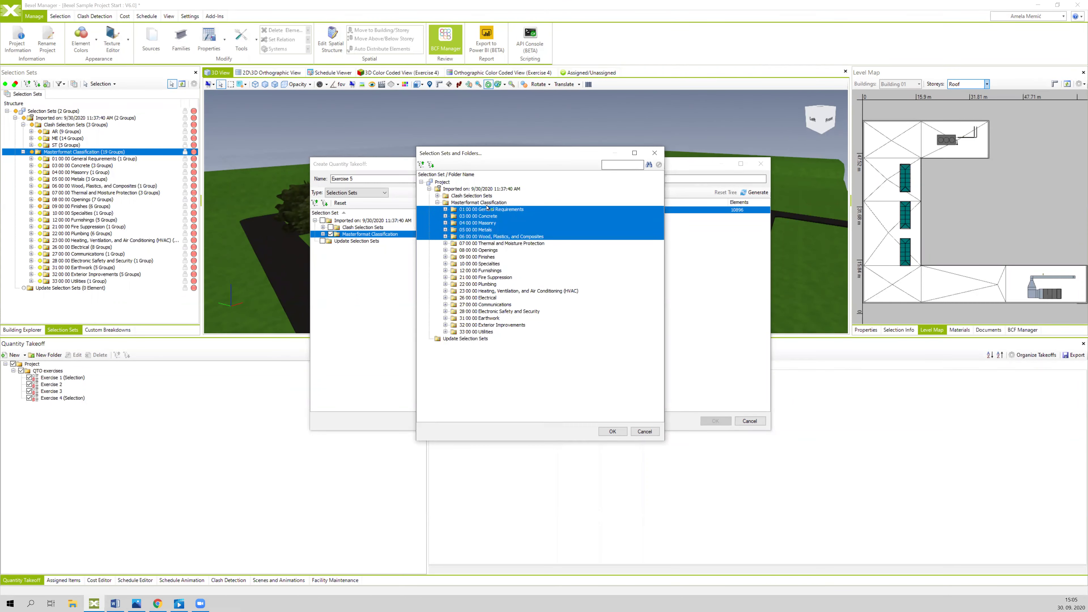
left_click(487, 243, "ctrl")
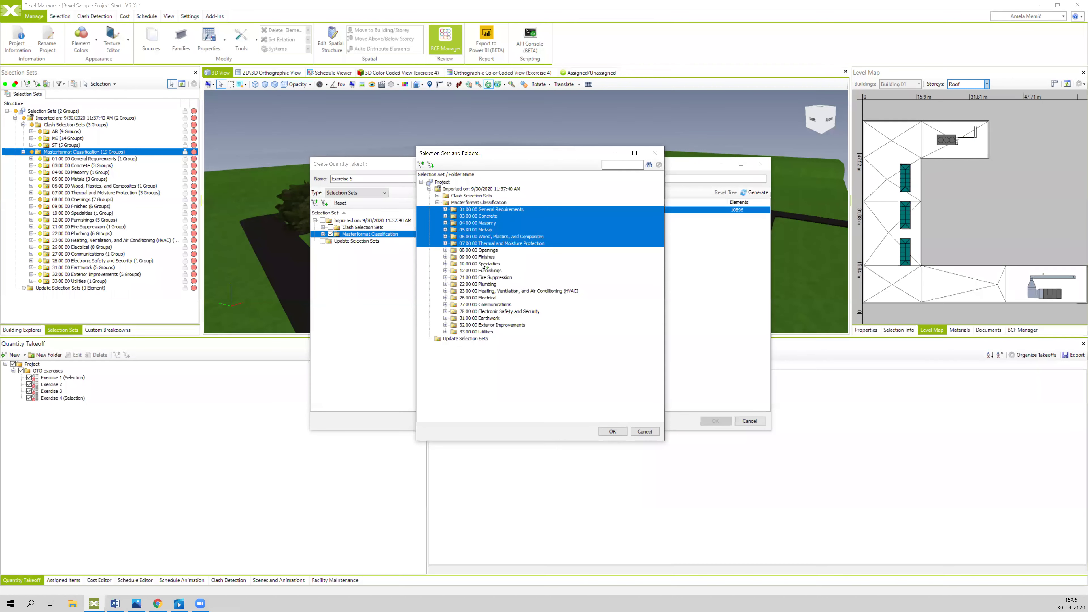
left_click(483, 250, "ctrl")
left_click(481, 264, "ctrl")
left_click(482, 257, "ctrl")
left_click(483, 277, "ctrl")
left_click(482, 271, "ctrl")
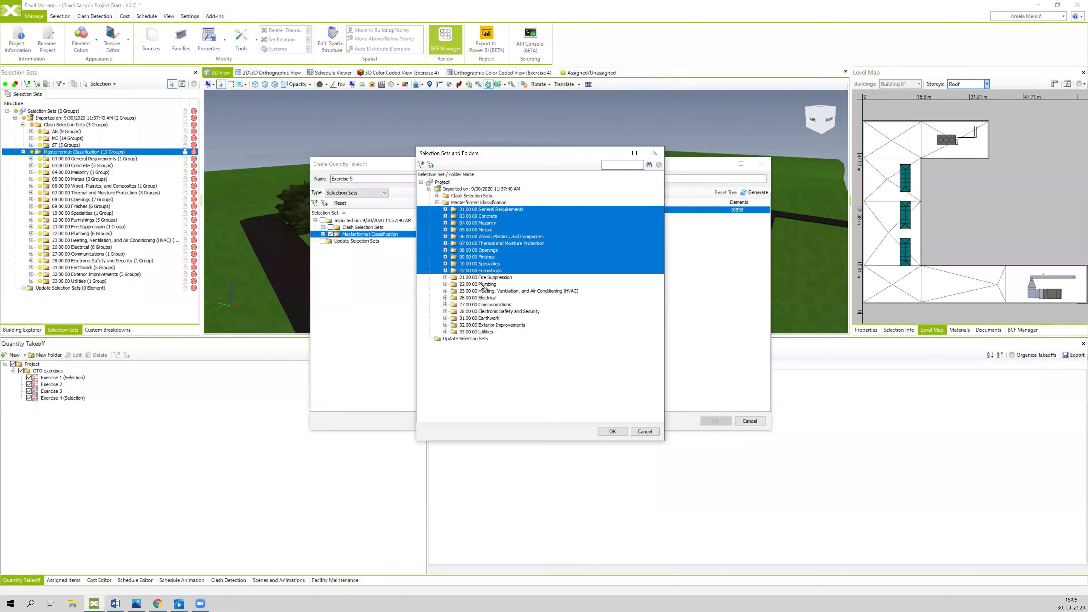
left_click(483, 284, "ctrl")
left_click(482, 292, "ctrl")
left_click(480, 298, "ctrl")
left_click(477, 305, "ctrl")
left_click(477, 312, "ctrl")
left_click(476, 318, "ctrl")
left_click(474, 325, "ctrl")
left_click(468, 332, "ctrl")
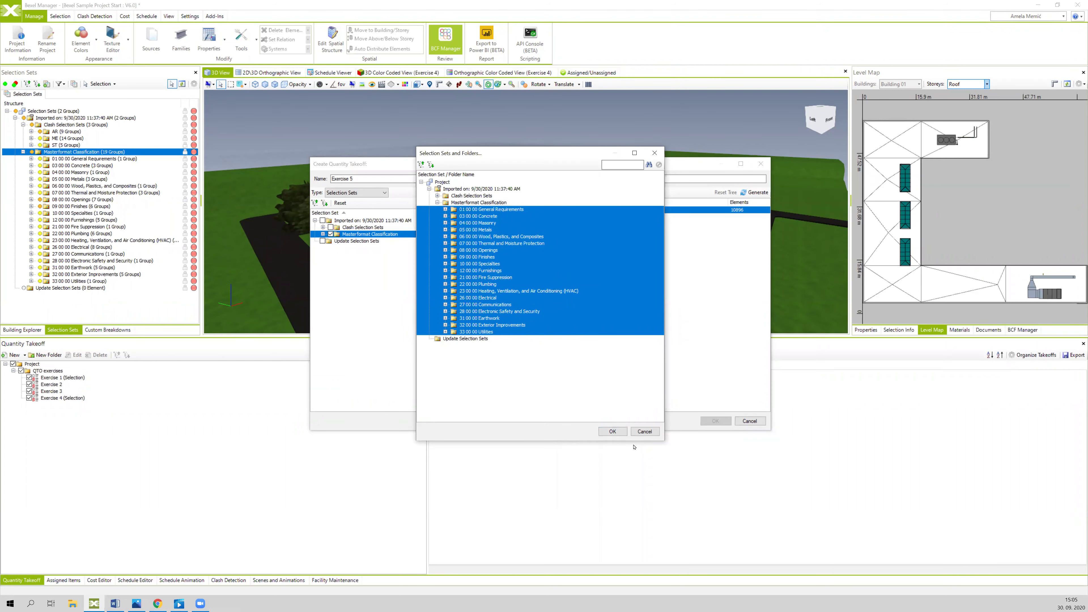
key("Return")
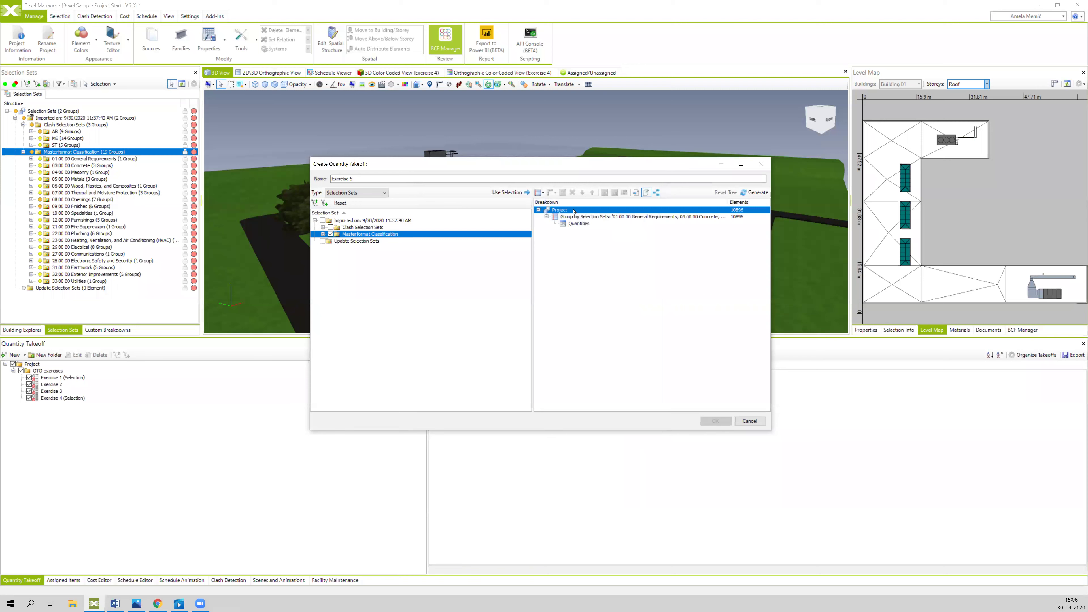
Step: Choose Group By Selection Sets from the breakdown rules to open the selection-set picker
left_click(542, 192)
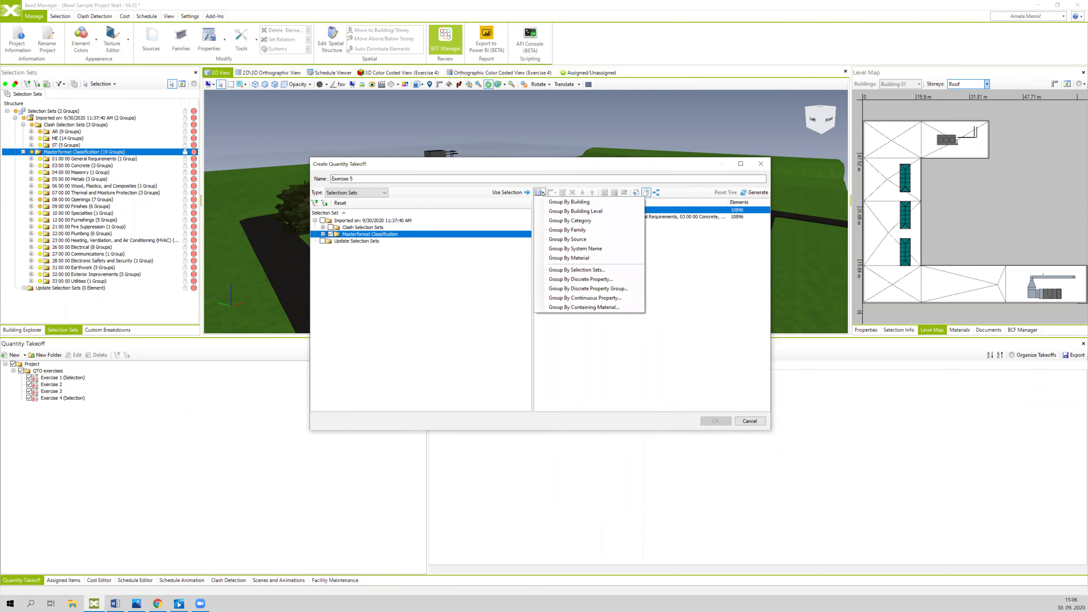
left_click(566, 270)
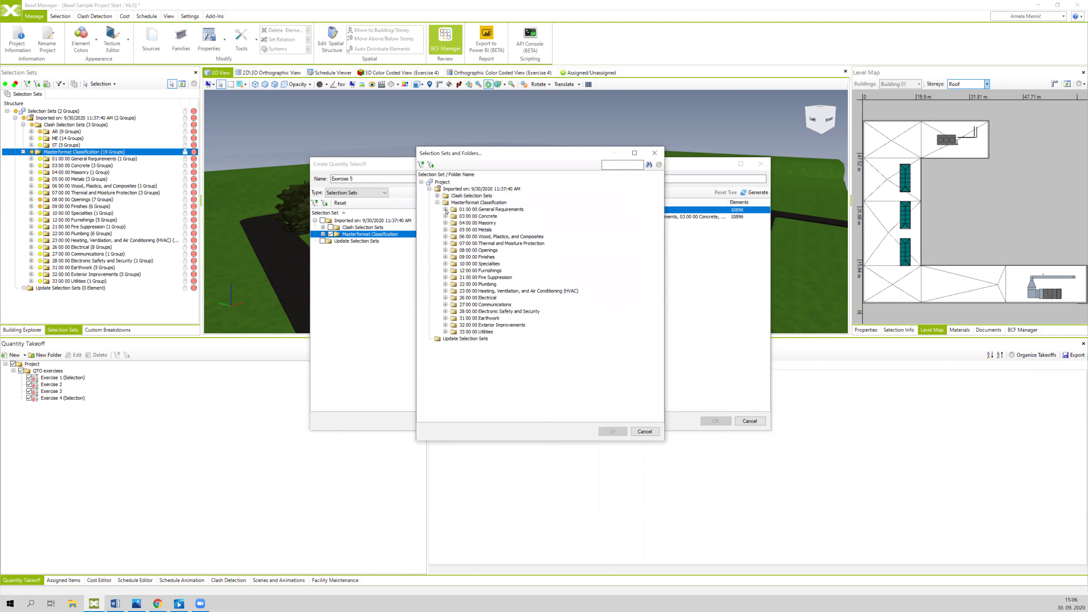
Step: Expand the MasterFormat divisions from General Requirements through 08 00 00 Openings
left_click(446, 209)
left_click(446, 223)
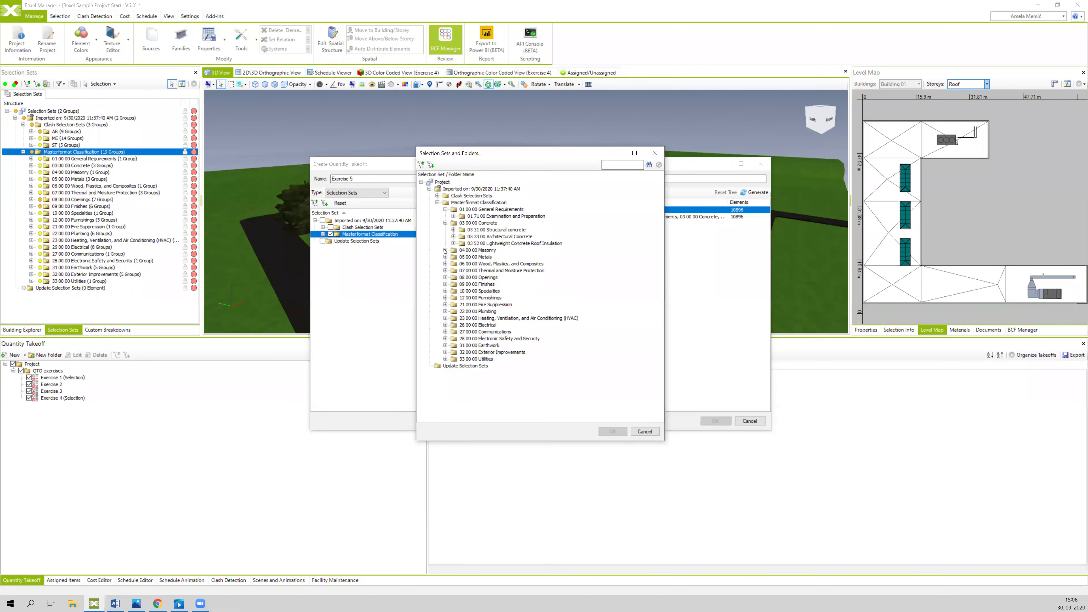
left_click(445, 250)
left_click(445, 264)
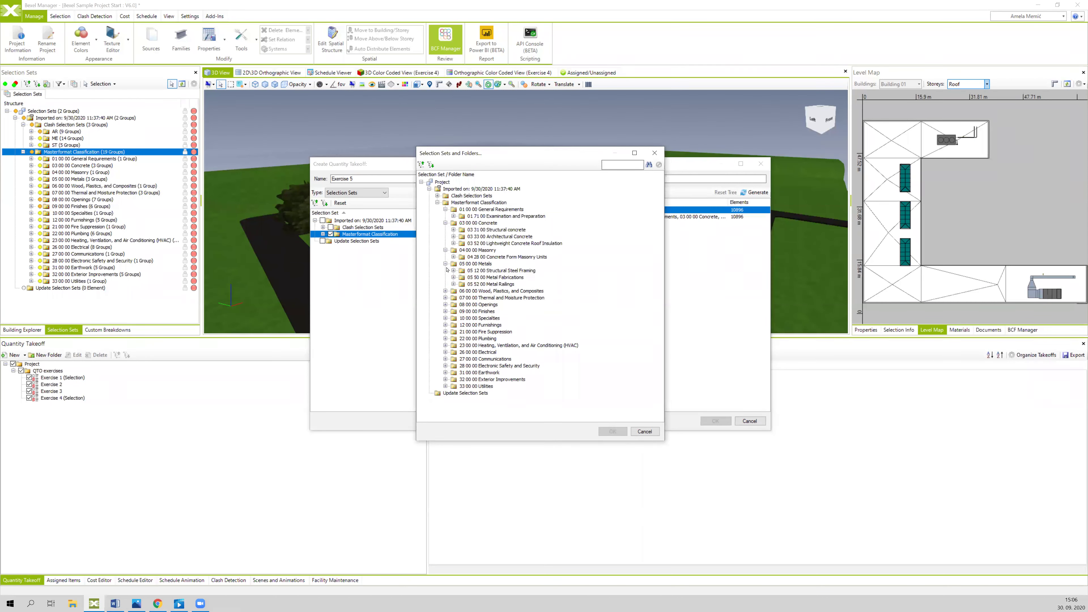
left_click(445, 291)
left_click(446, 305)
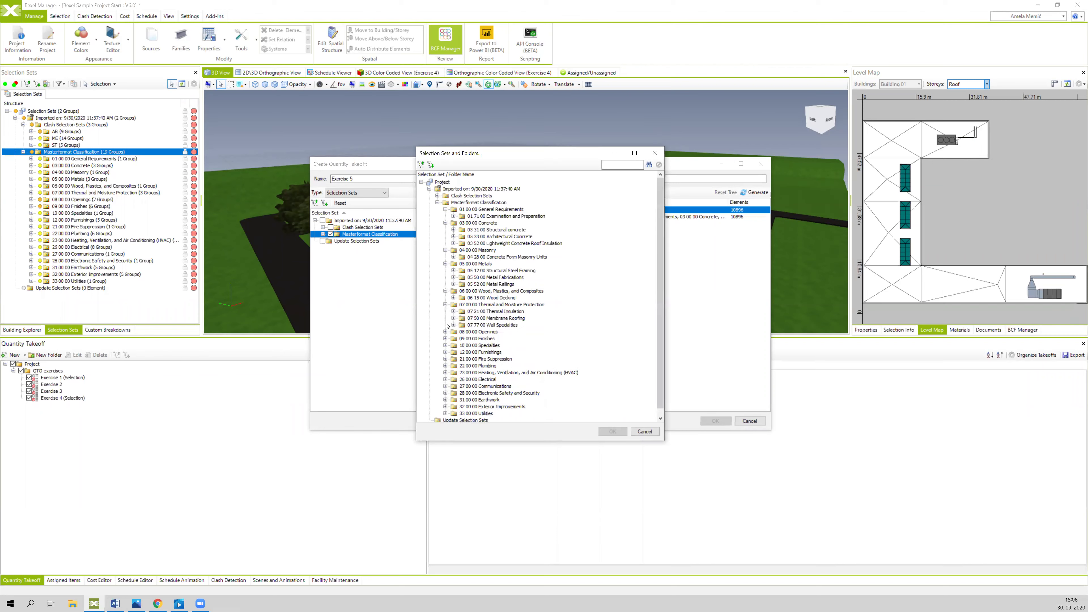
left_click(446, 332)
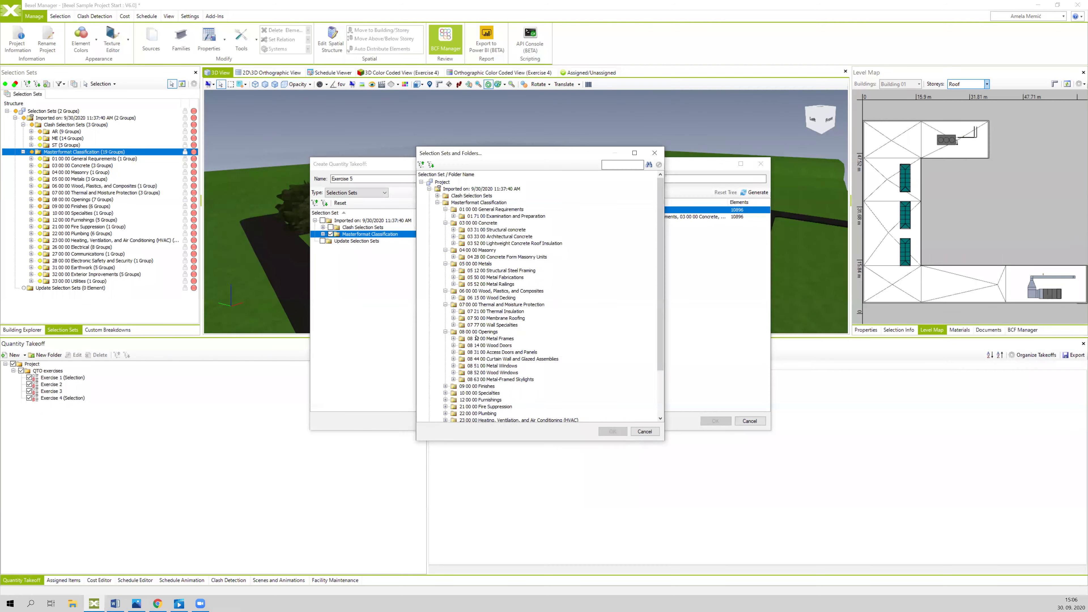
Step: Select subdivision sets 01 71 00 through 08 63 00 and confirm them as the second level
scroll(476, 338, "down", 2)
left_click_drag(476, 338, 478, 218)
scroll(508, 269, "up", 2)
scroll(504, 269, "down", 3)
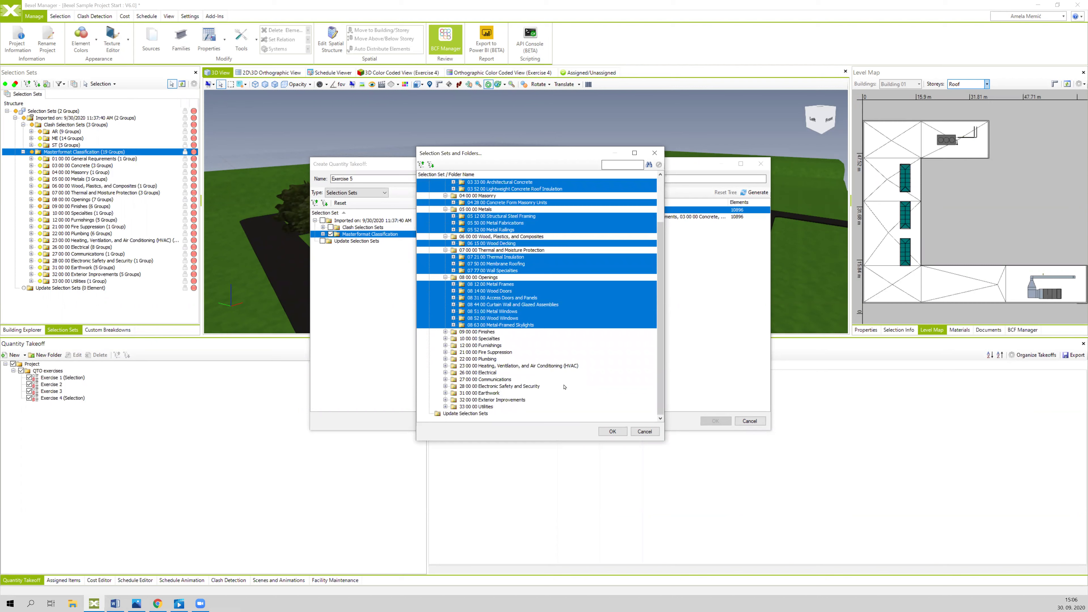
scroll(558, 243, "up", 1)
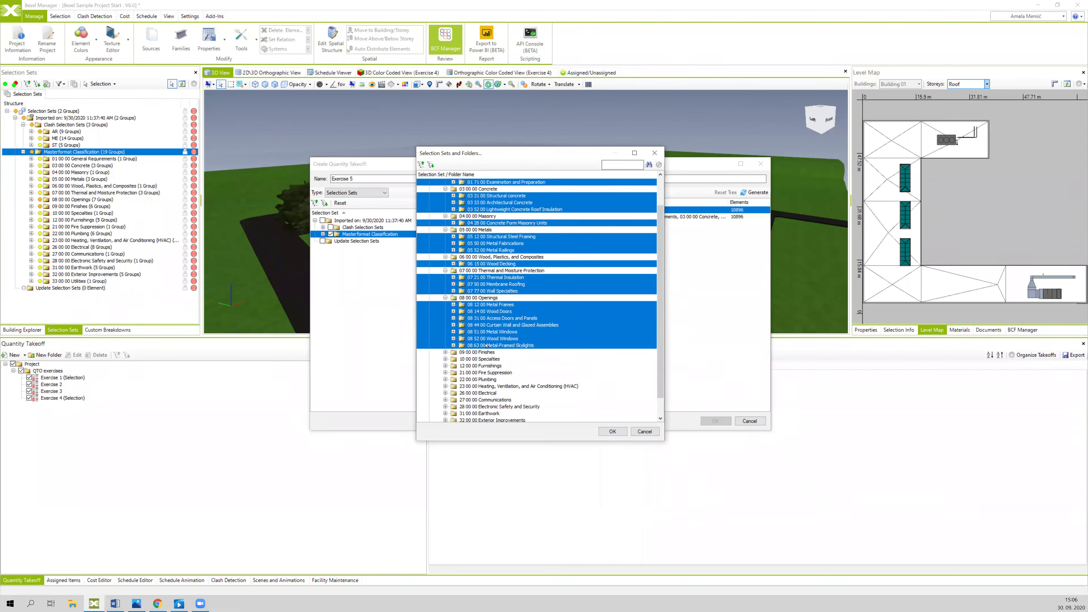
left_click(613, 431)
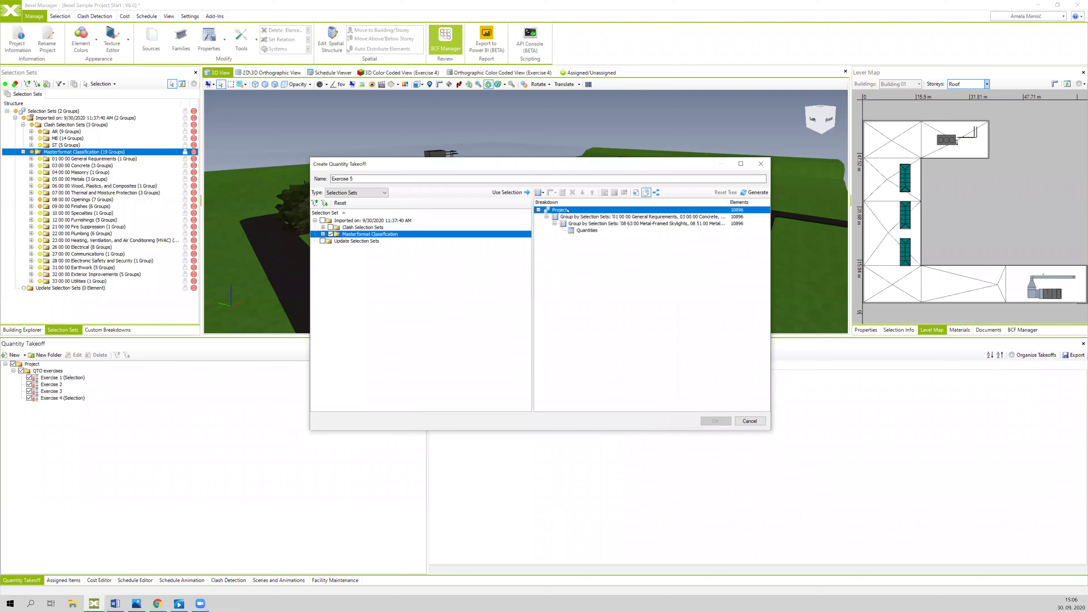
Step: Open the Add Rule options from the Project breakdown row's context menu
right_click(567, 210)
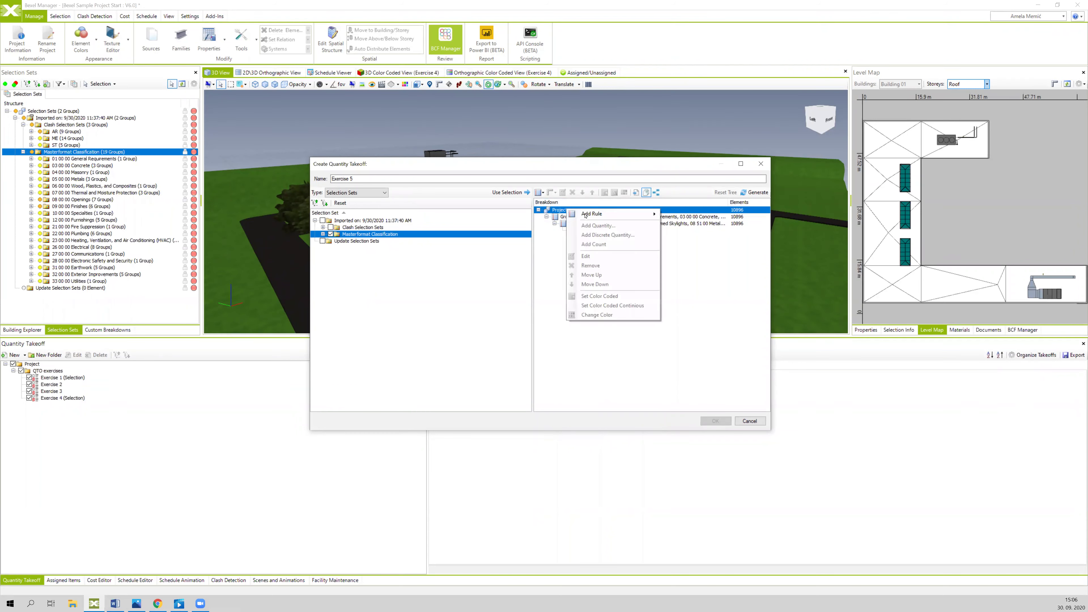
mouse_move(631, 213)
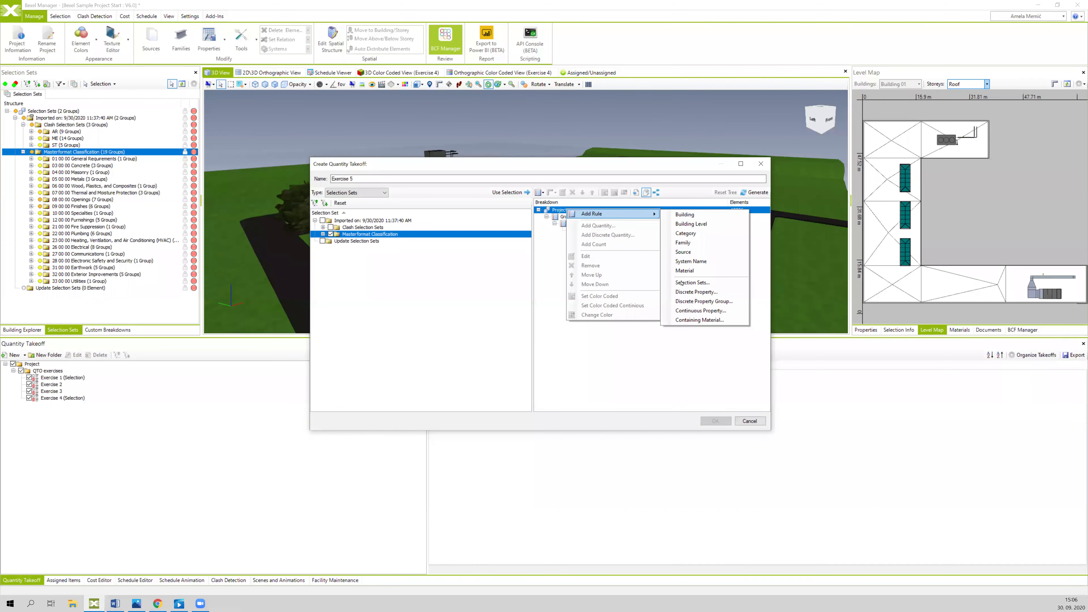
Step: Choose Selection Sets and expand subdivisions 01 71 00 through 05 50 00 Metal Fabrications
key("Return")
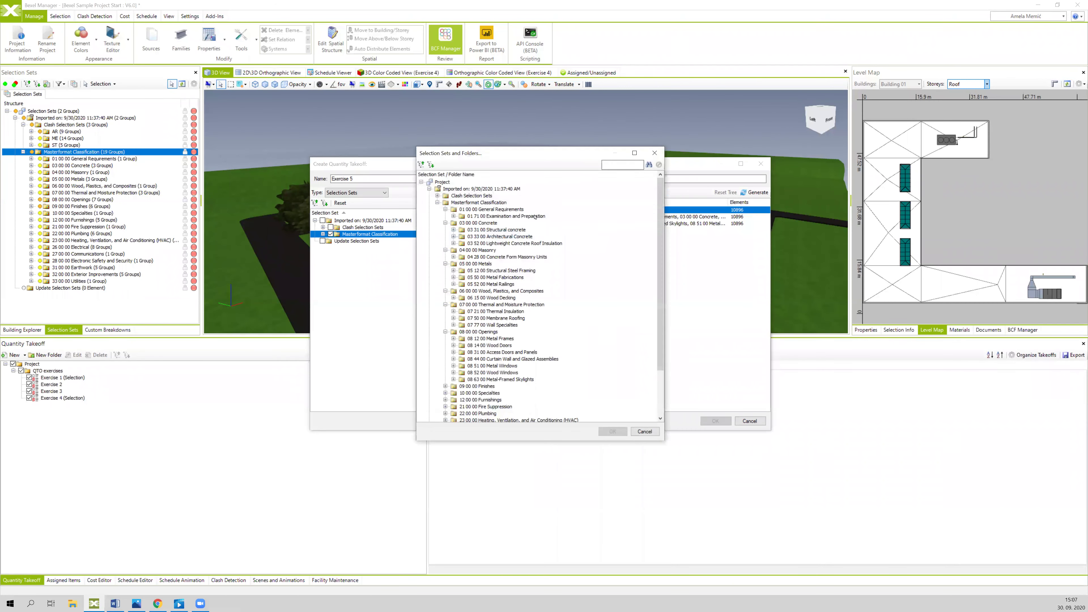
left_click(453, 216)
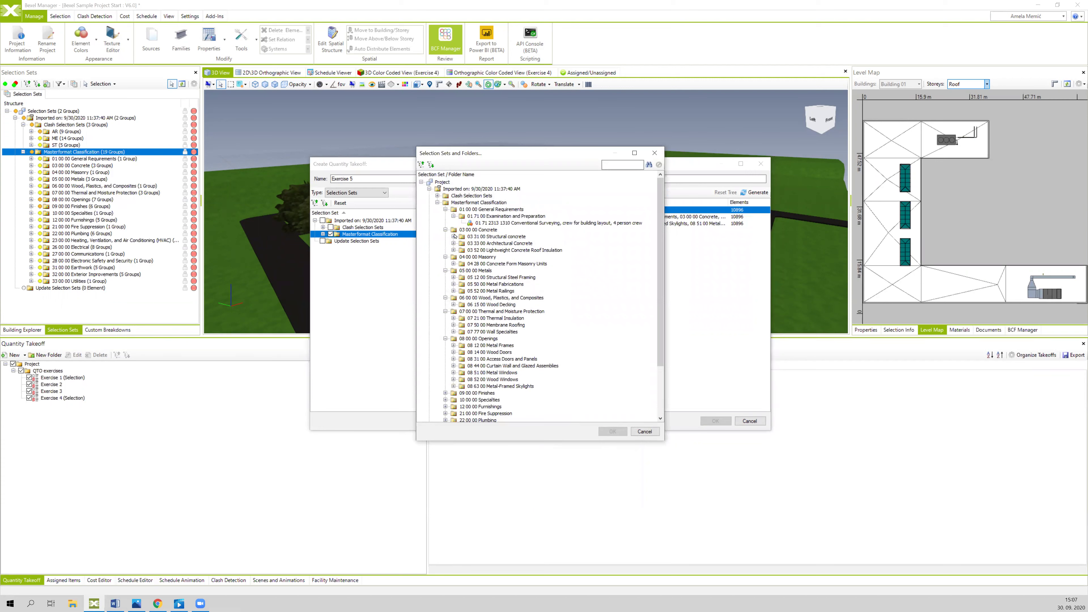
left_click(453, 236)
left_click(453, 257)
left_click(453, 278)
left_click(453, 298)
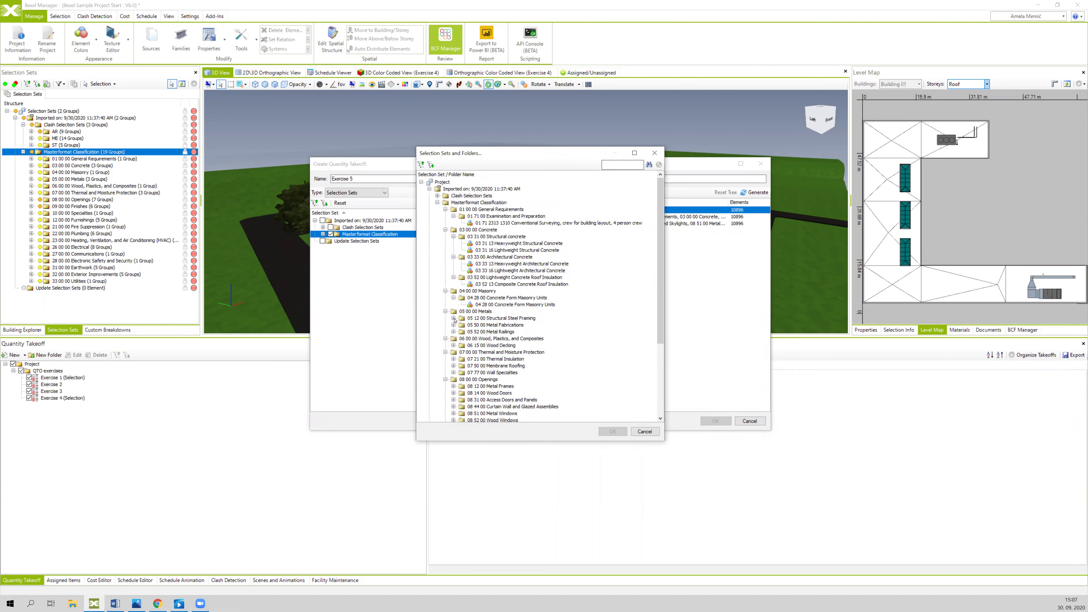
left_click(453, 318)
left_click(453, 338)
Step: Expand the remaining subdivisions from 05 52 00 Metal Railings to Curtain Wall and Glazed Assemblies
scroll(457, 292, "down", 3)
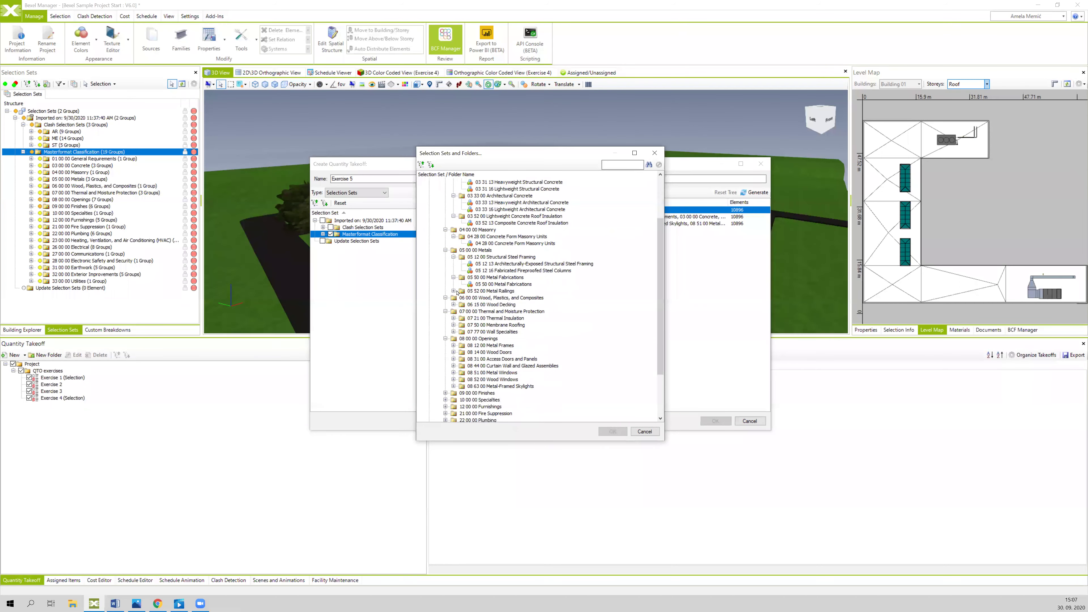
left_click(453, 291)
left_click(453, 311)
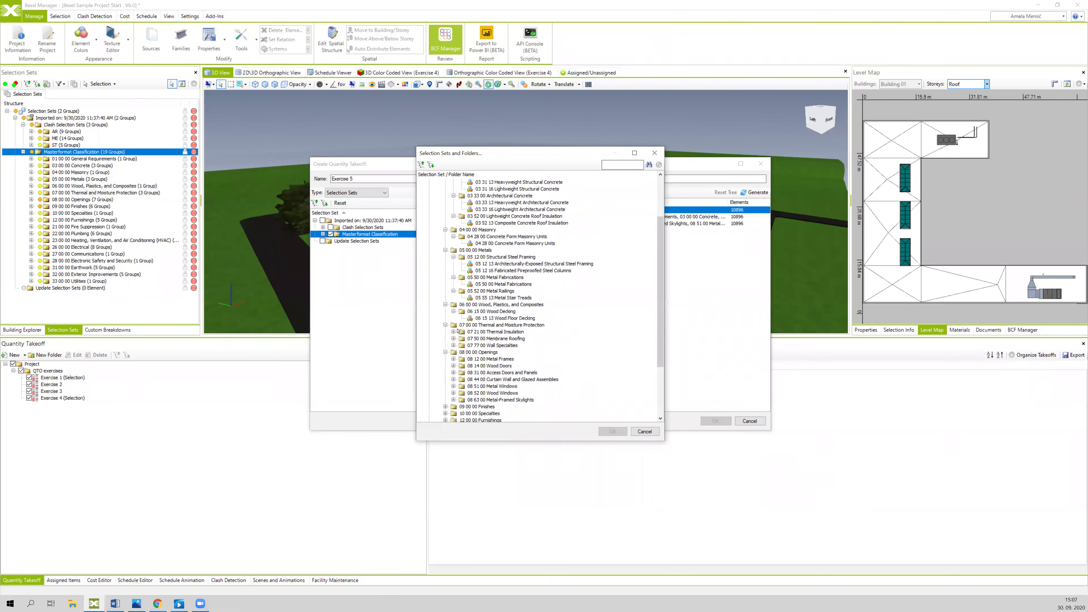
left_click(453, 332)
scroll(454, 332, "down", 3)
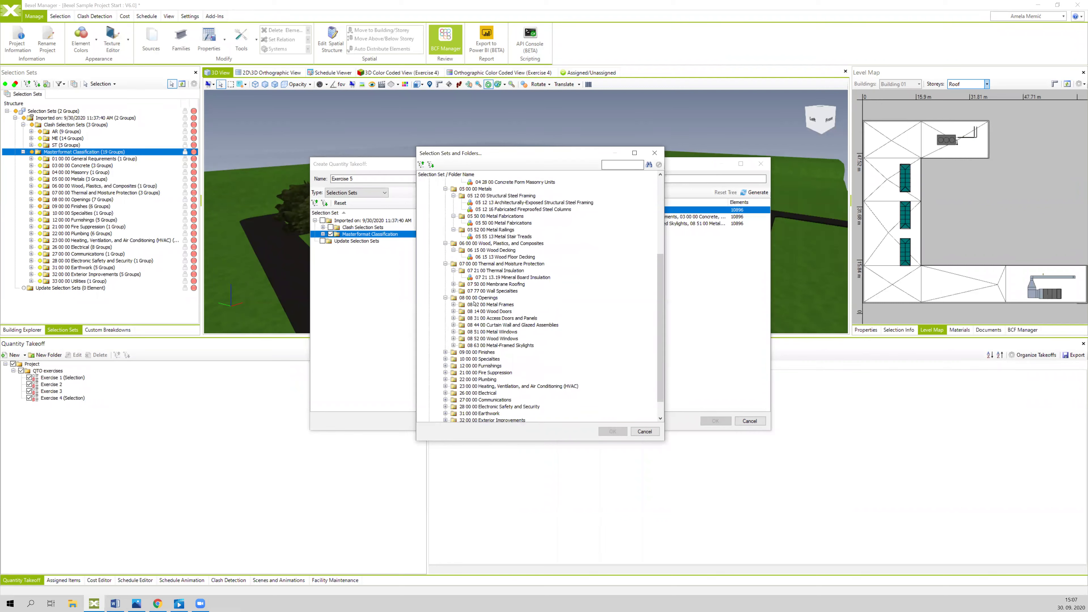
left_click(453, 283)
left_click(453, 298)
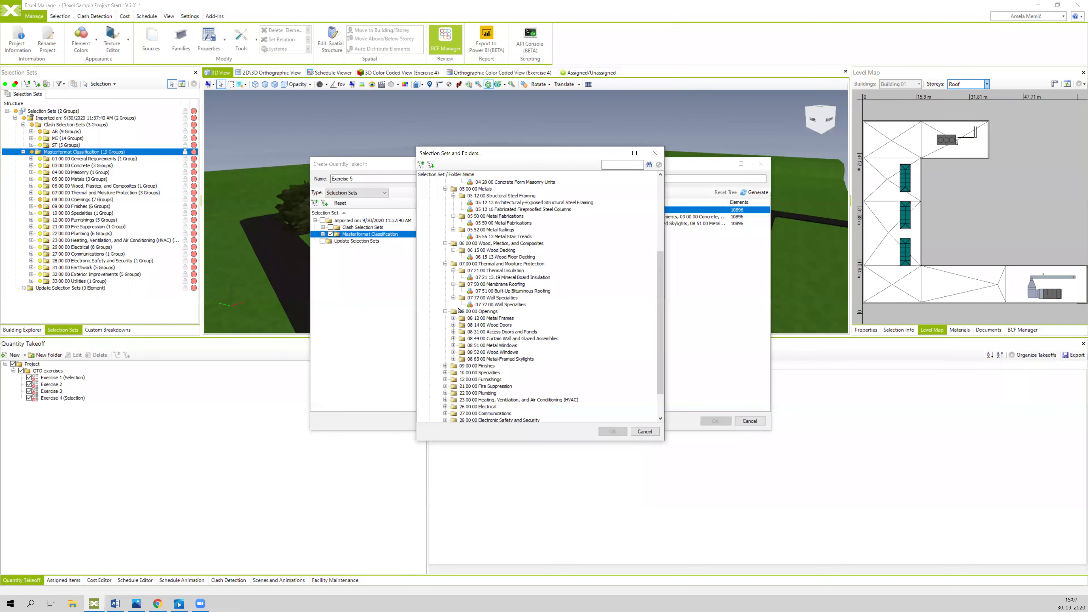
left_click(453, 318)
left_click(453, 332)
left_click(454, 345)
left_click(453, 358)
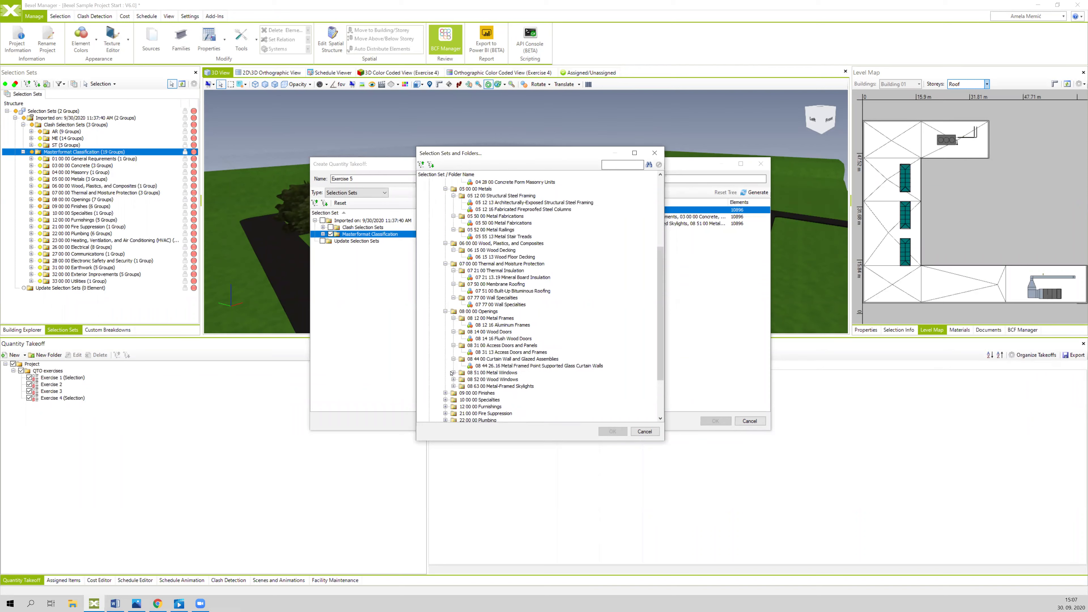
Step: Select the four Openings leaf sets plus Metal Fabrications, masonry, roof insulation and architectural concrete sets
left_click_drag(476, 367, 494, 212)
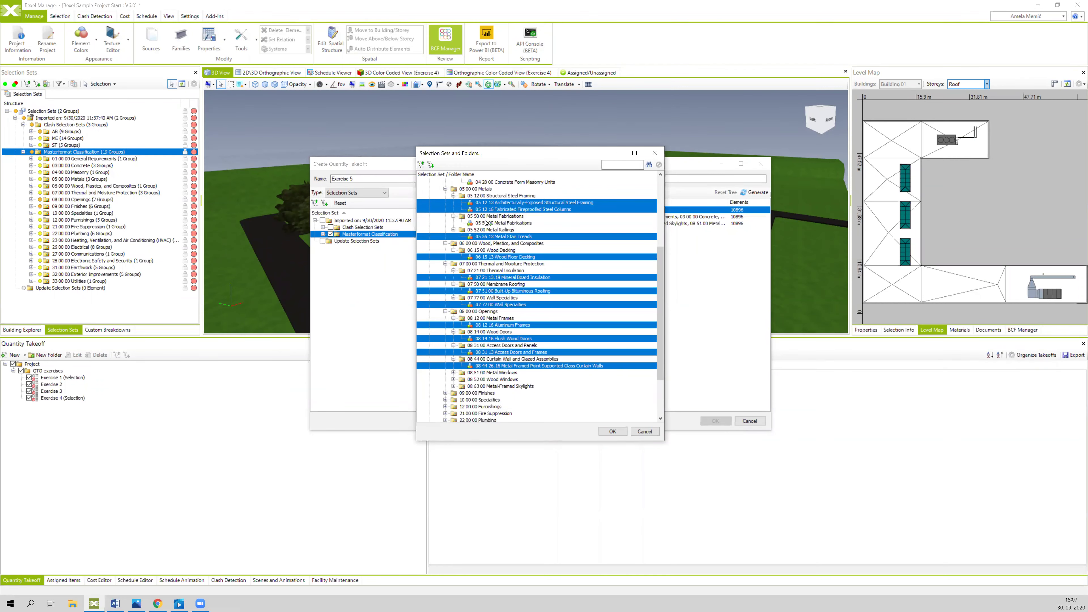
left_click(492, 222, "ctrl")
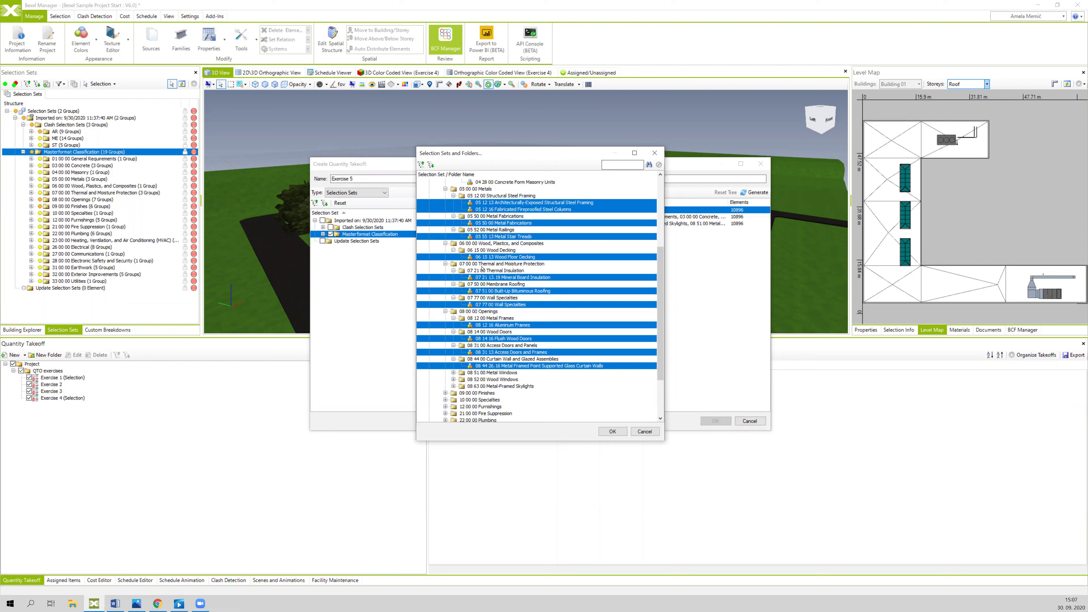
scroll(482, 269, "up", 3)
left_click(494, 243, "ctrl")
left_click(499, 223, "ctrl")
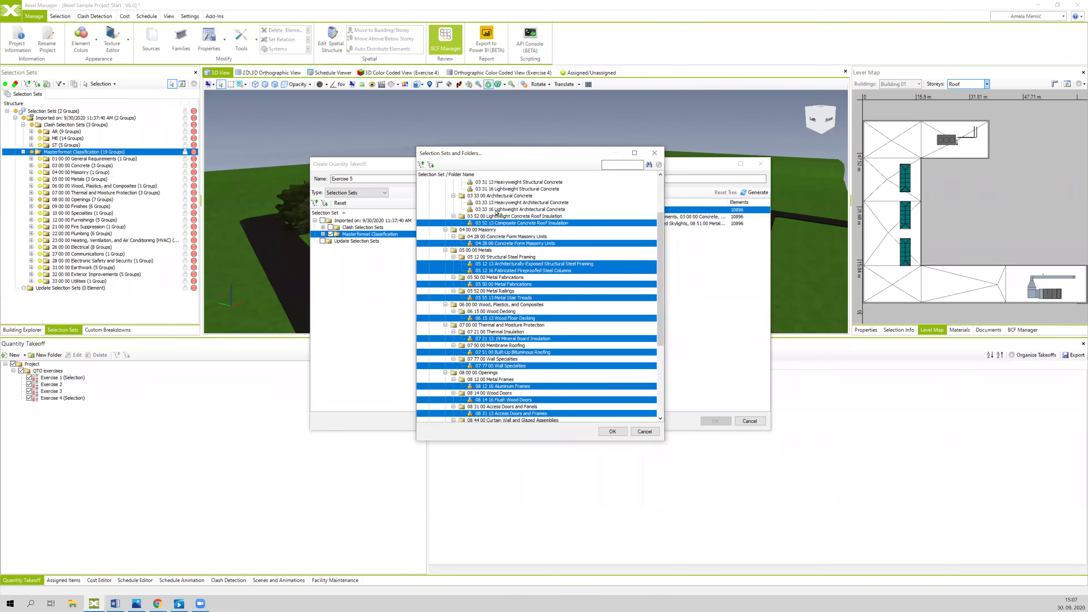
left_click(497, 209, "ctrl")
left_click(499, 202, "ctrl")
Step: Add 03 31 13, 03 31 16 and Conventional Surveying sets, then confirm the third level
scroll(507, 225, "up", 3)
left_click(494, 250, "ctrl")
left_click(494, 243, "ctrl")
left_click(493, 224, "ctrl")
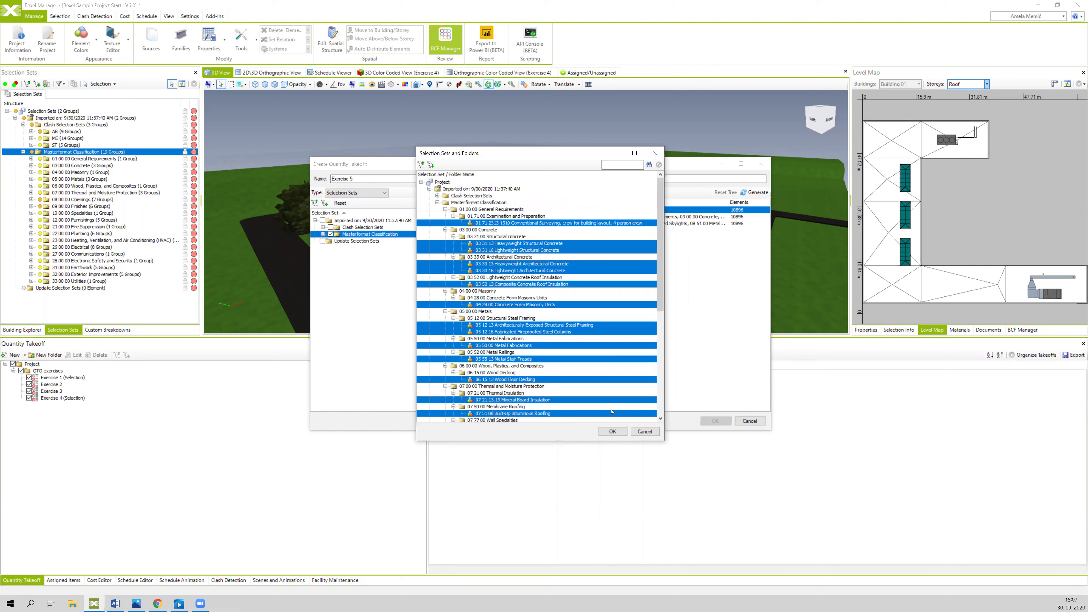
left_click(610, 431)
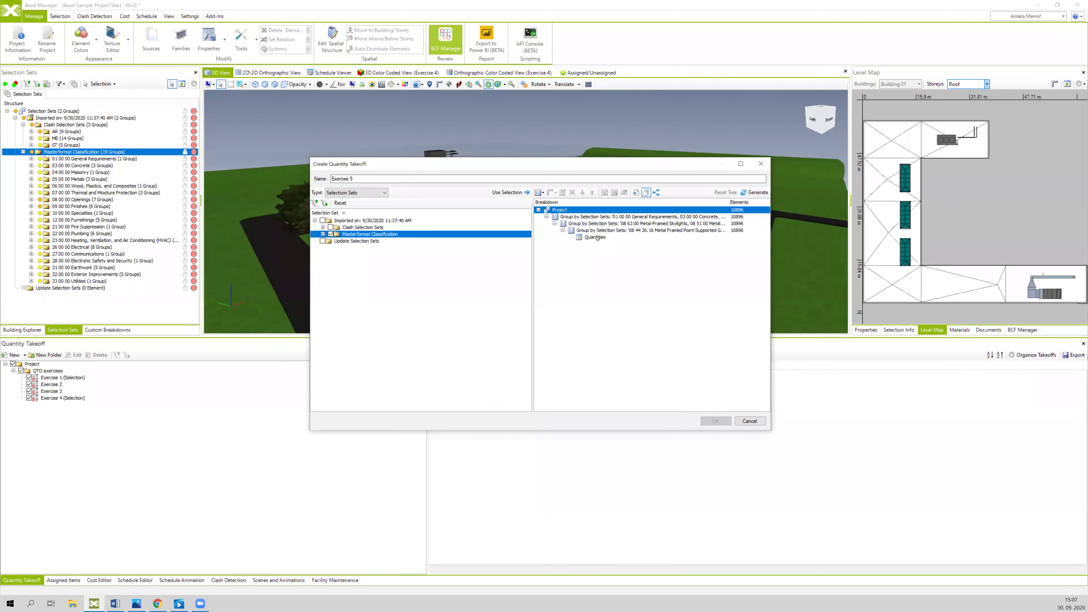
Step: Add an element Count quantity under the Quantities node
right_click(597, 239)
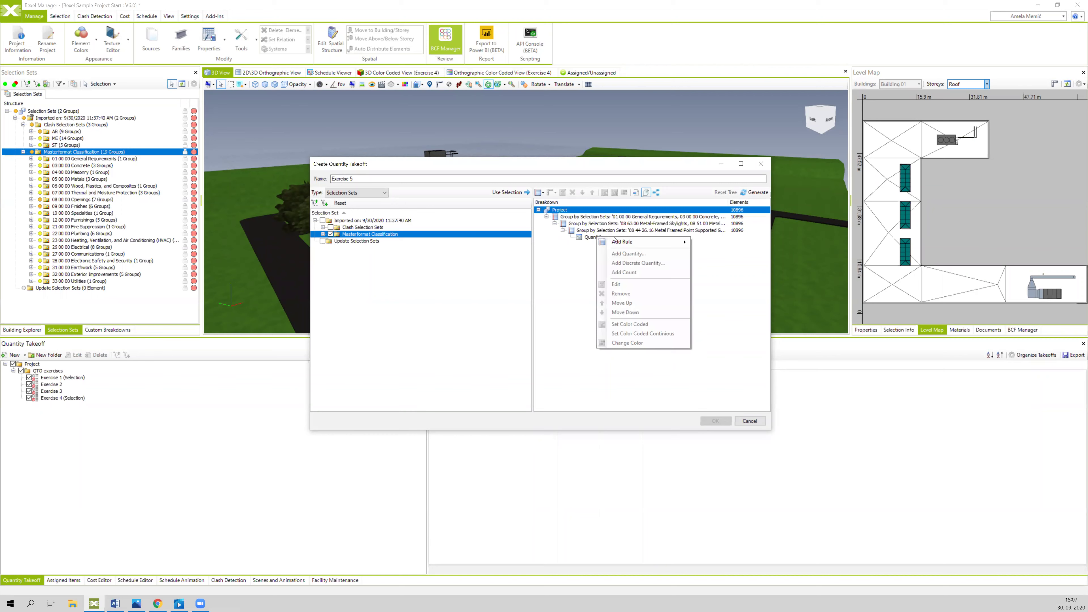
mouse_move(646, 243)
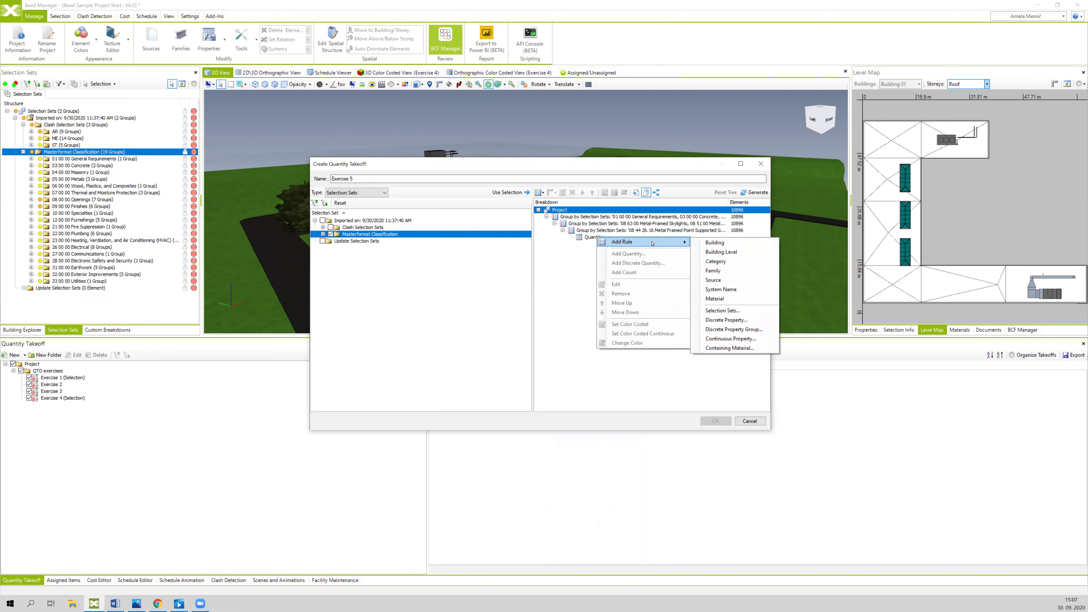
left_click(594, 237)
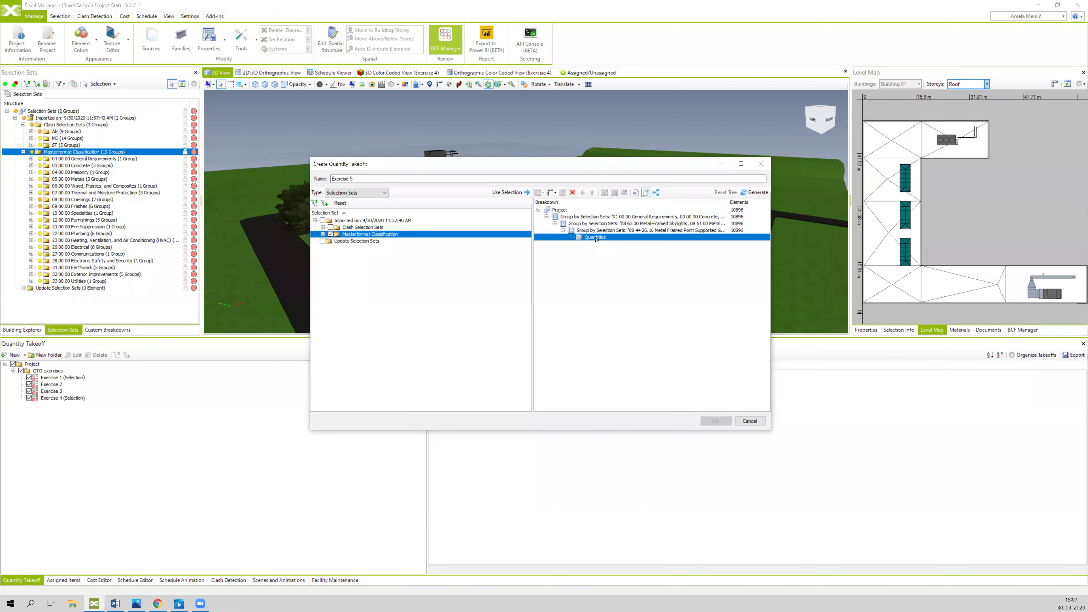
right_click(595, 237)
left_click(622, 273)
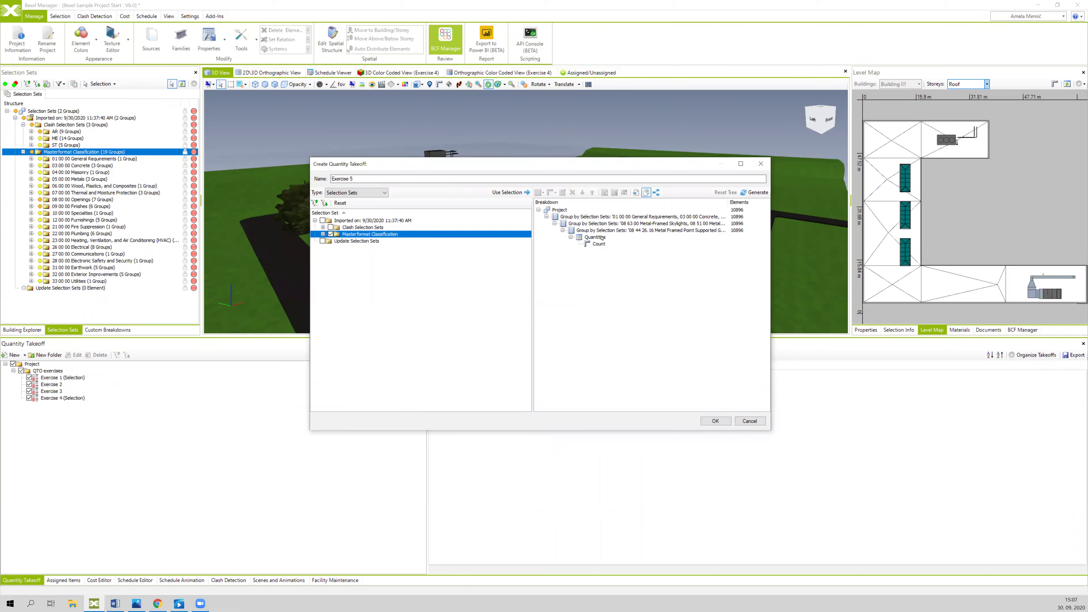
Step: Add the Area quantity, filtered by 'area', under Quantities
right_click(599, 239)
left_click(629, 255)
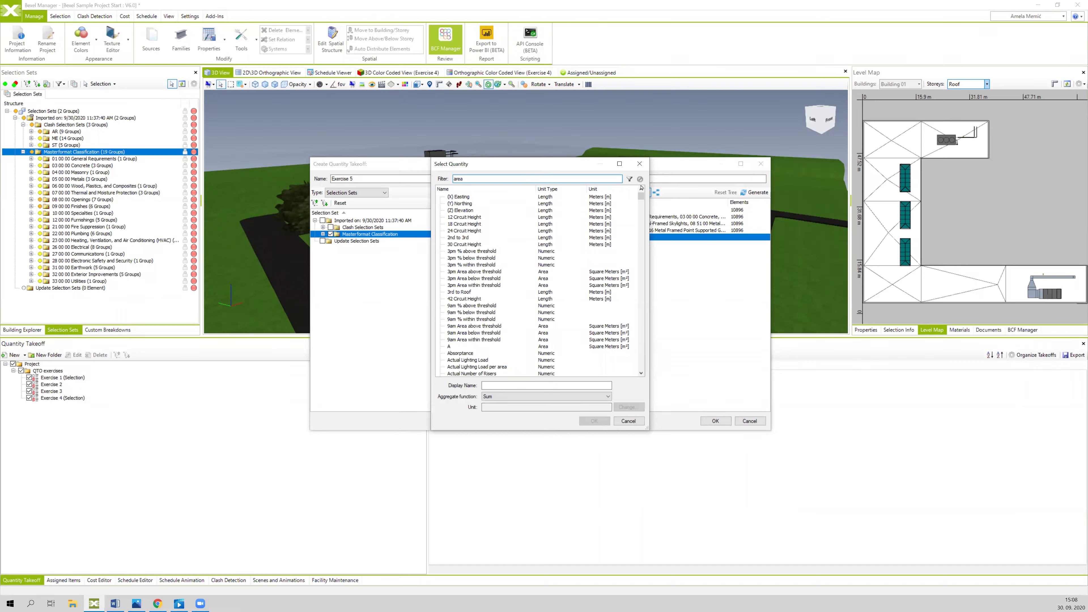
left_click(630, 179)
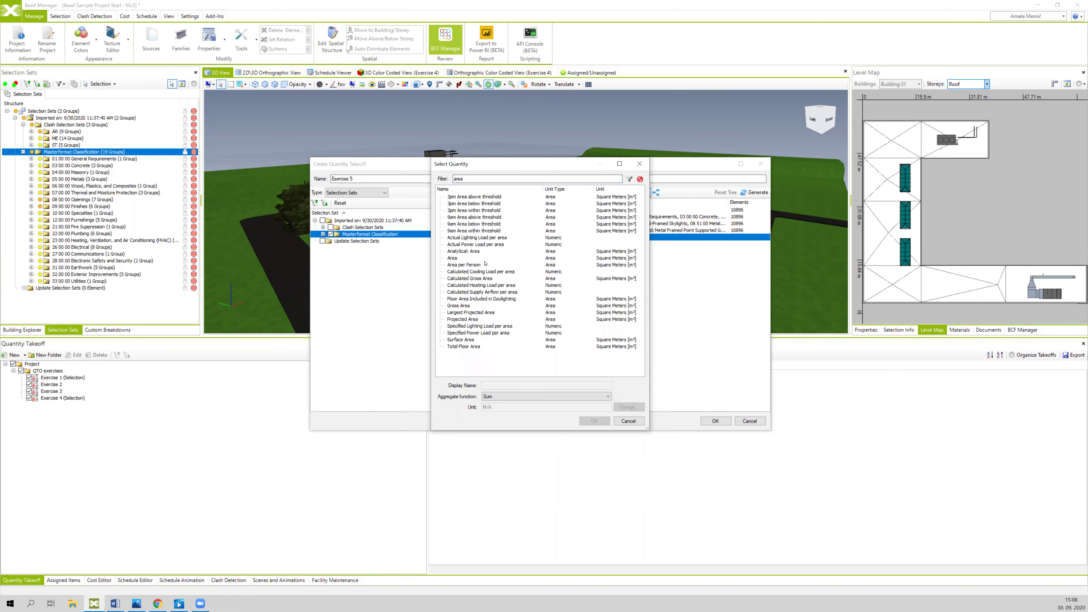
left_click(483, 259)
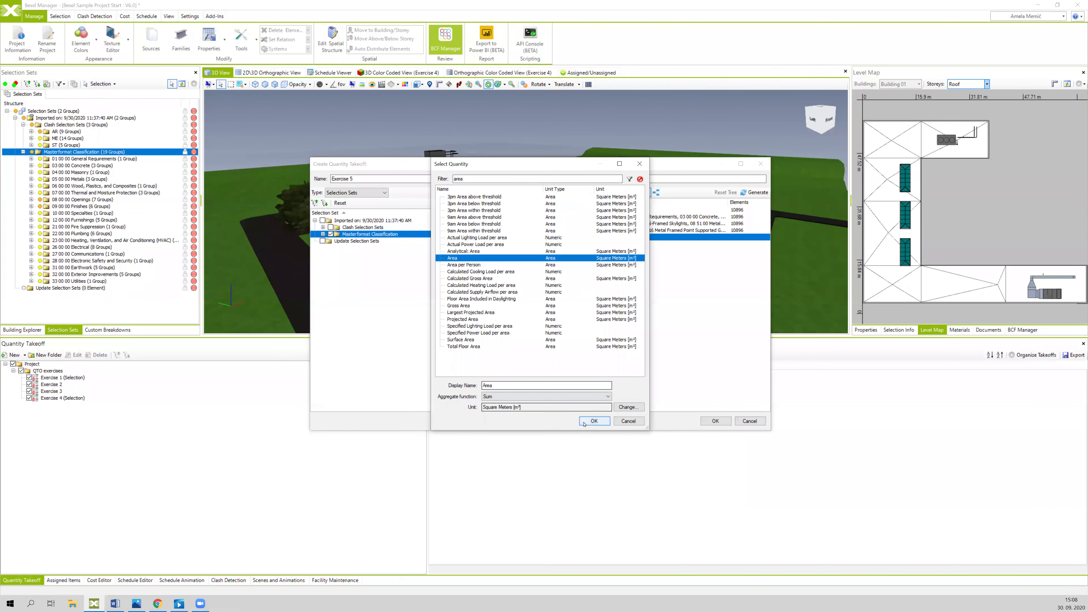
left_click(593, 421)
Step: Add the Length quantity, filtered by 'length', under Quantities
left_click(595, 238)
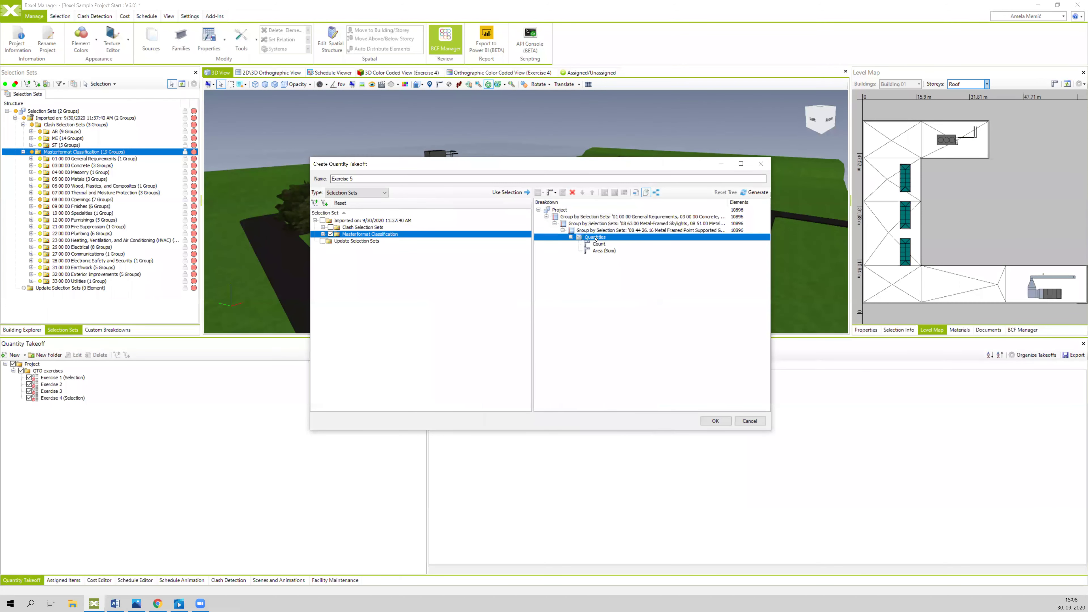
right_click(596, 238)
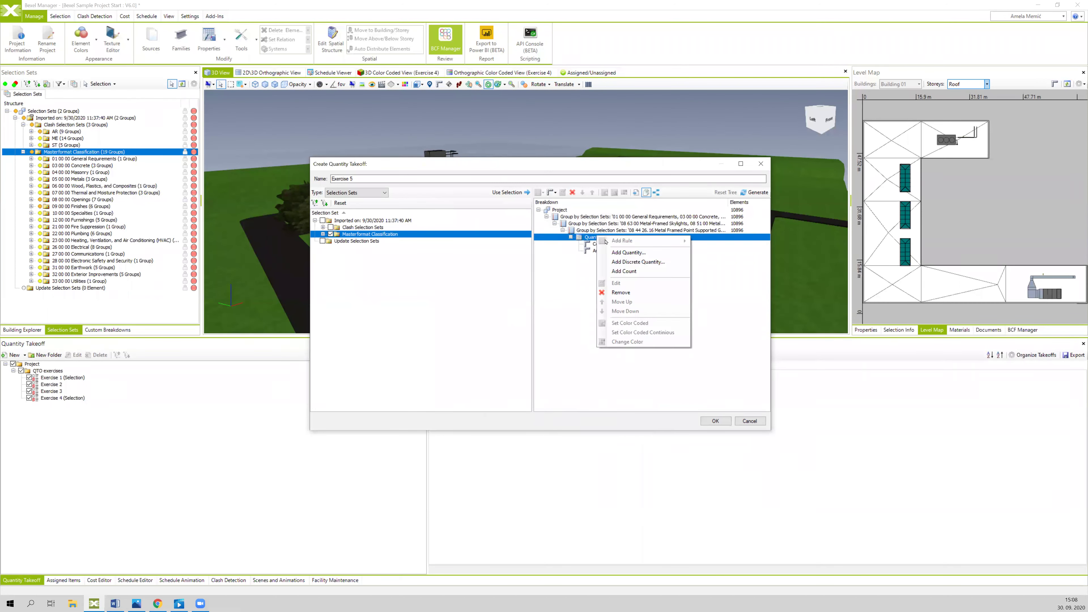
left_click(628, 253)
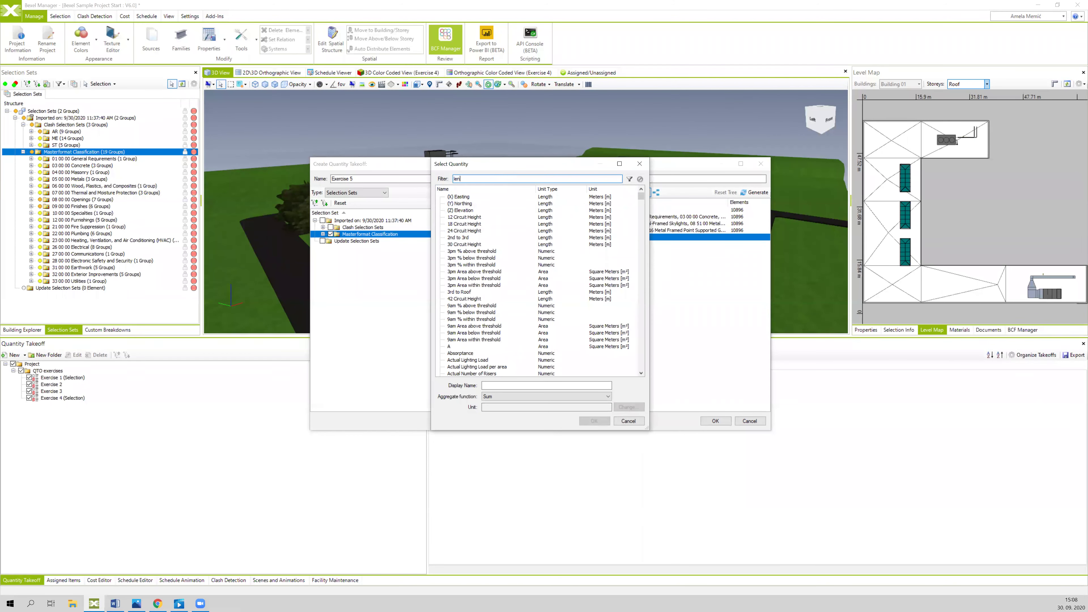
left_click(628, 179)
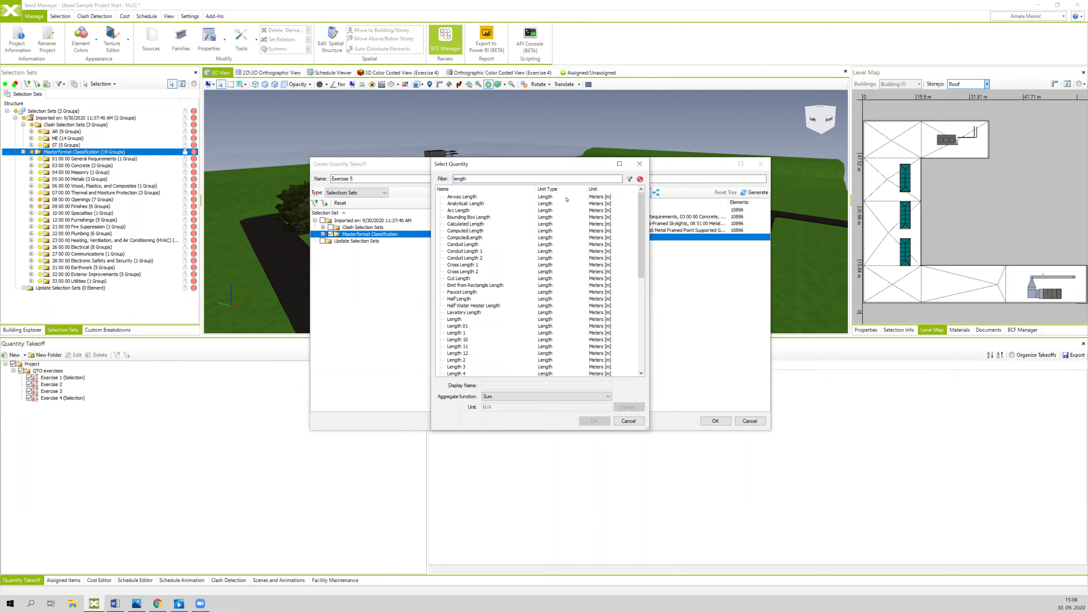
left_click(465, 321)
left_click(594, 421)
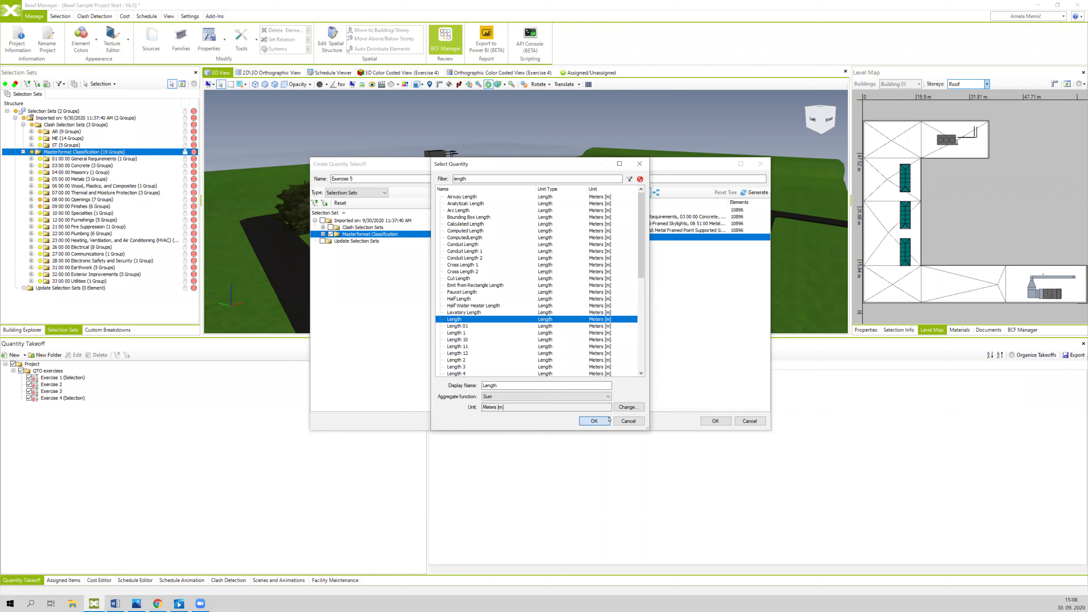
Step: Generate the Exercise 5 breakdown, review the 10896-element division totals, and save it
left_click(753, 193)
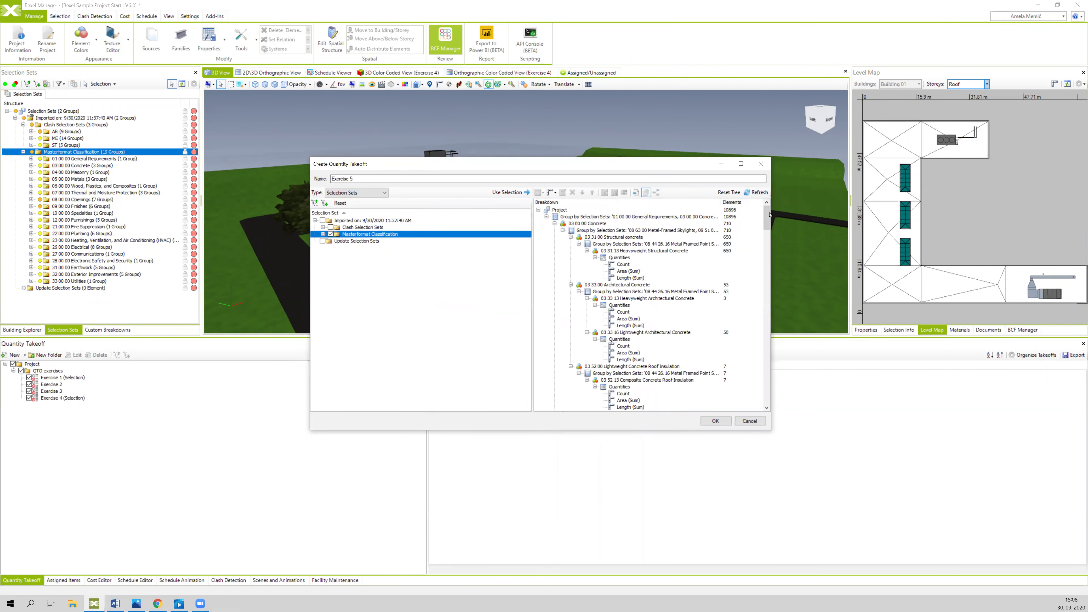
scroll(768, 237, "down", 15)
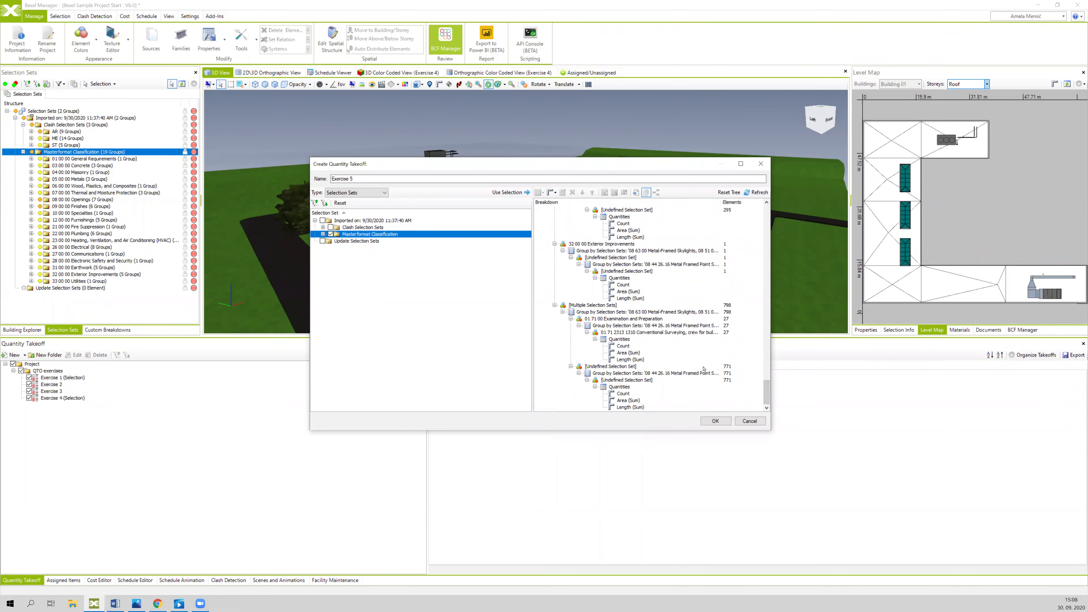
scroll(704, 373, "up", 4)
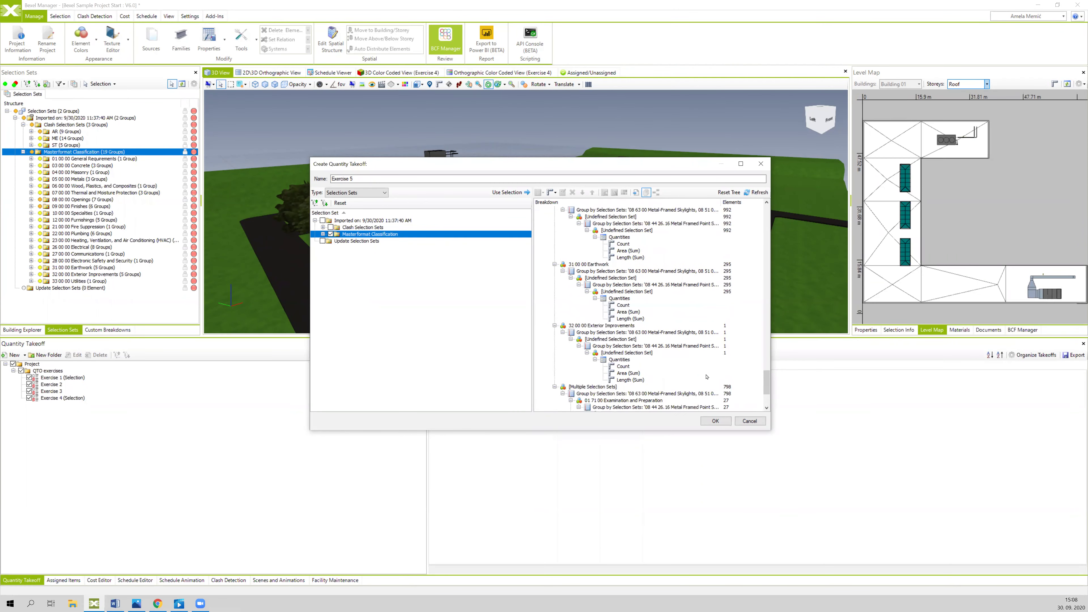
scroll(706, 377, "up", 10)
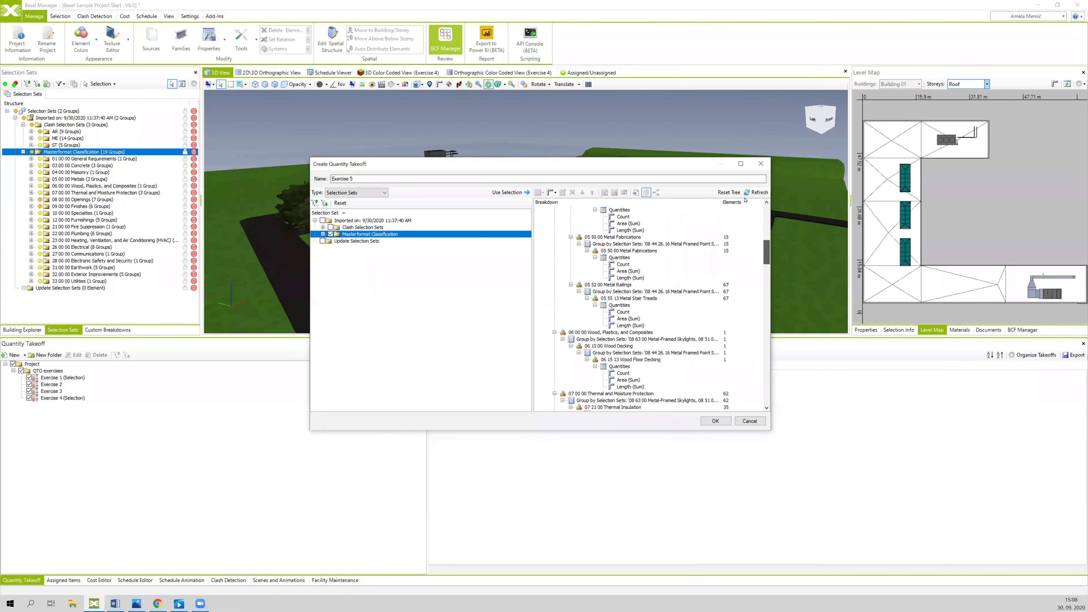
left_click(714, 422)
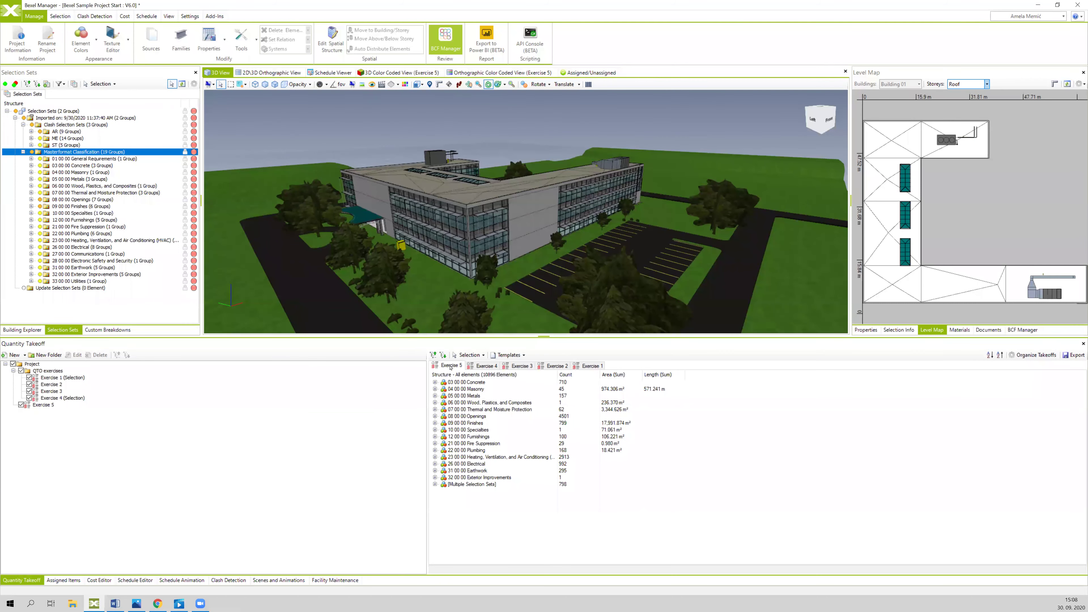
Step: Inspect the Multiple Selection Sets group, then reopen Exercise 5 in Edit Quantity Takeoff
left_click(478, 486)
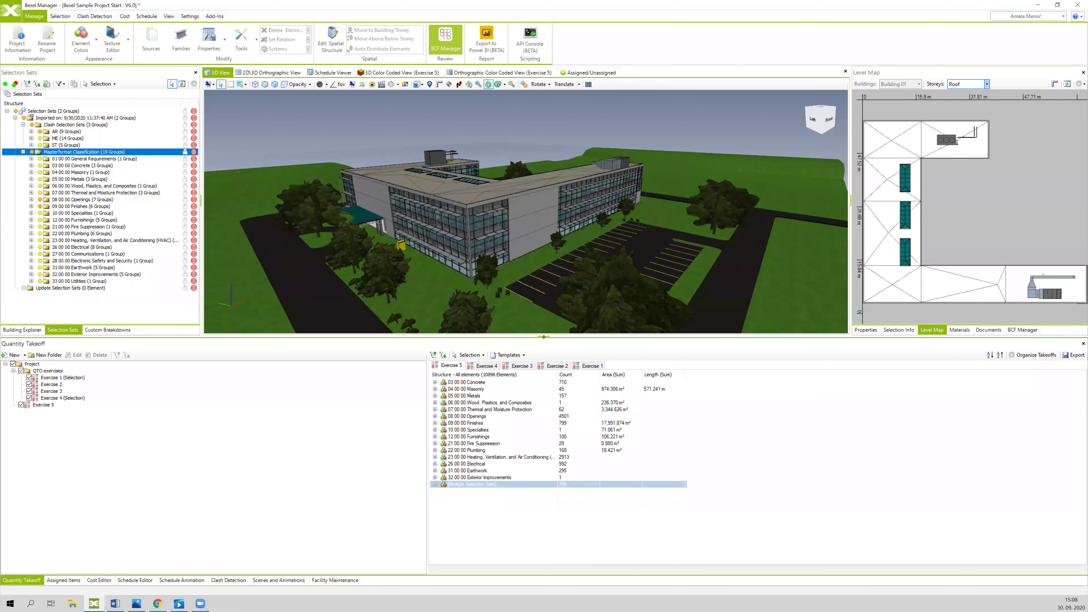
left_click_drag(543, 339, 544, 345)
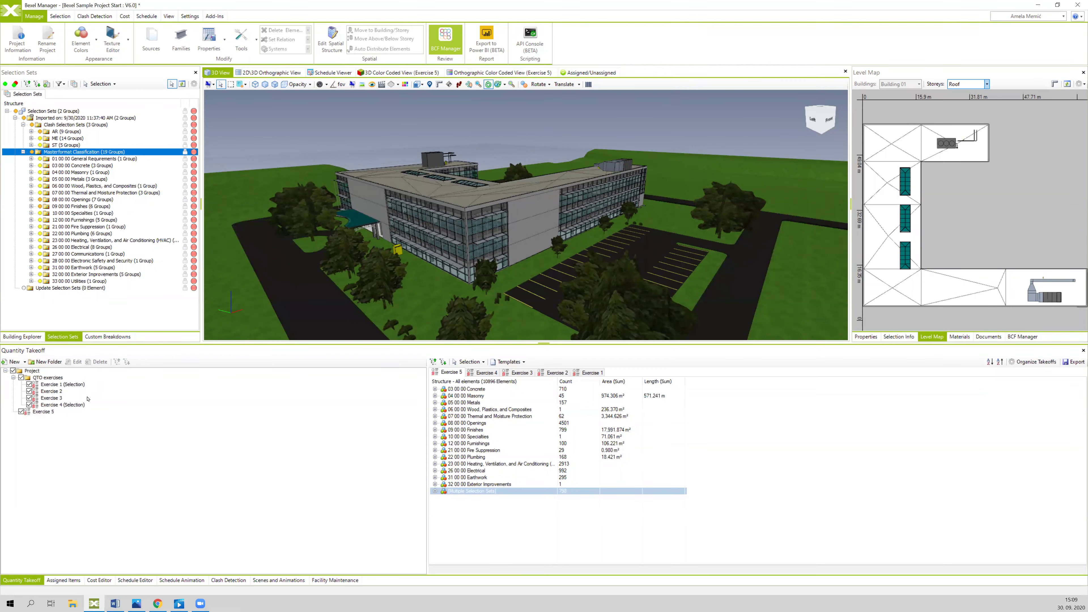
left_click(32, 411)
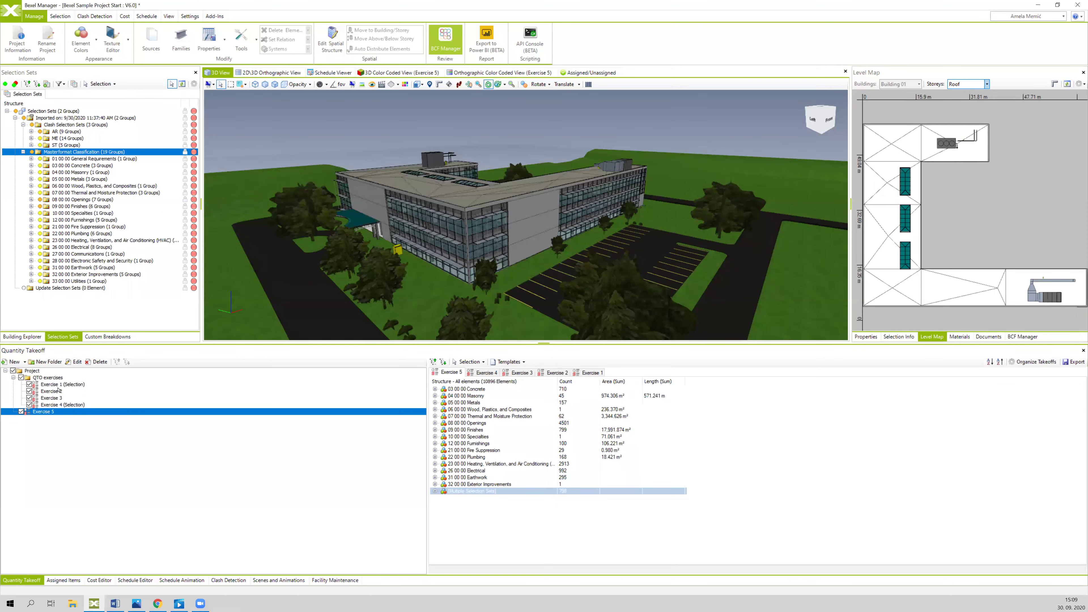
left_click(77, 362)
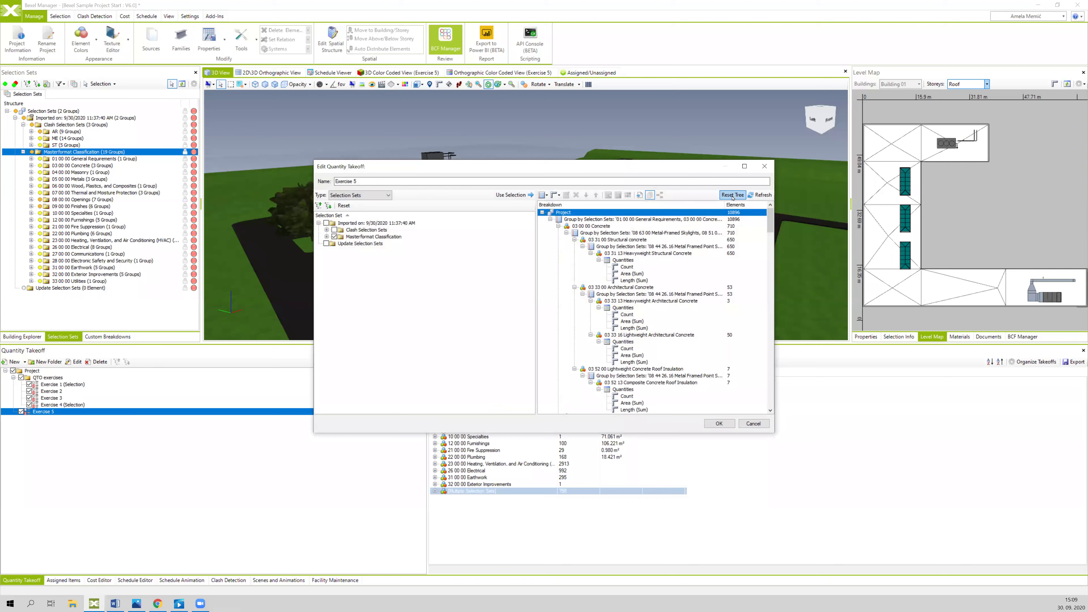
Step: Reset the tree, enable Elements Multiposition and distributed display, then regenerate and save Exercise 5
left_click(730, 196)
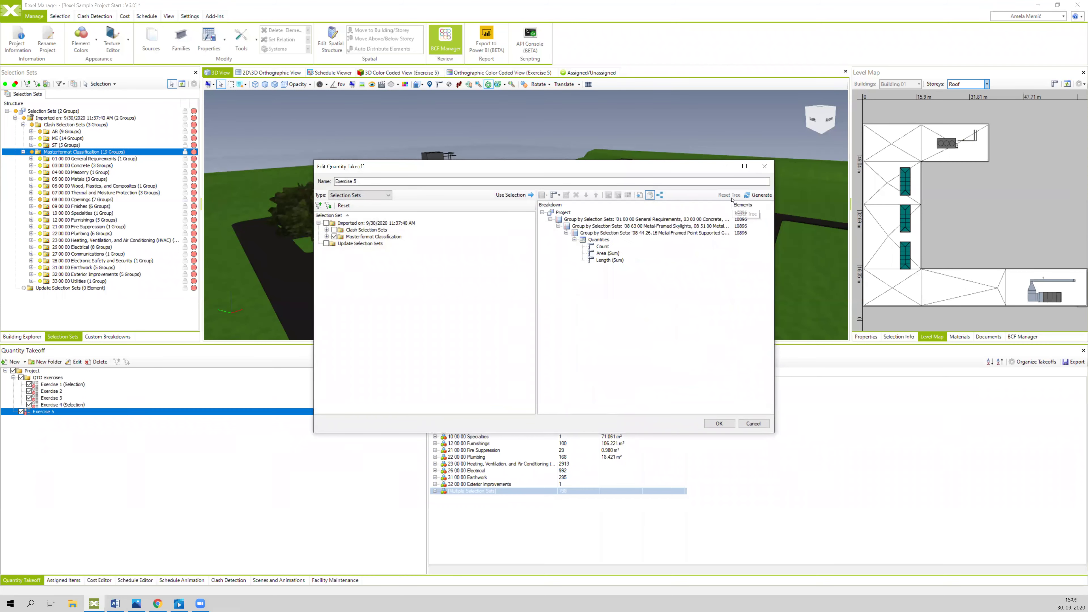
left_click(660, 195)
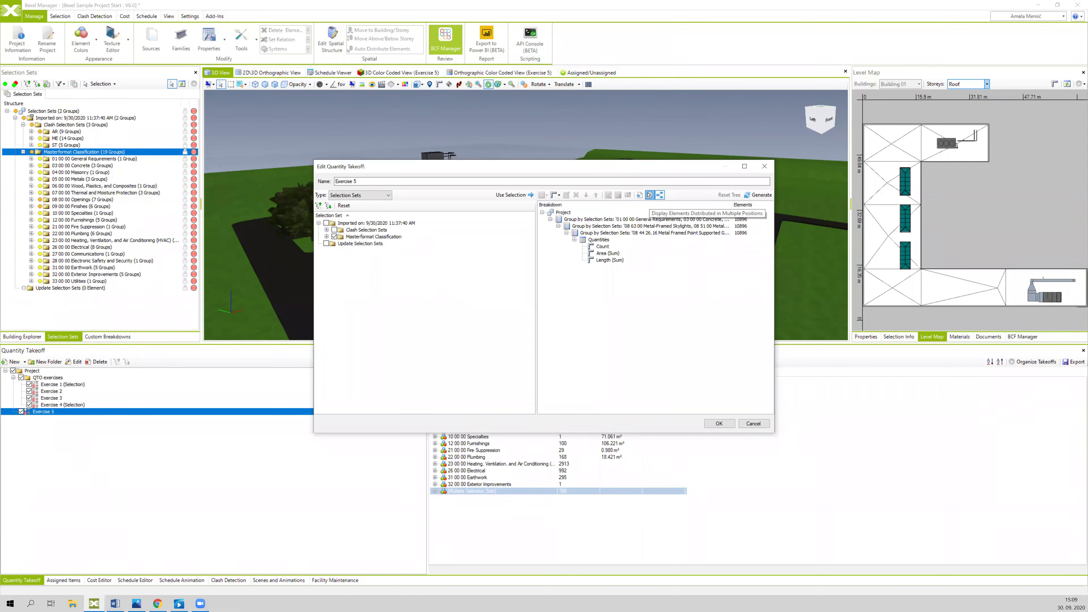
left_click(650, 195)
left_click(759, 196)
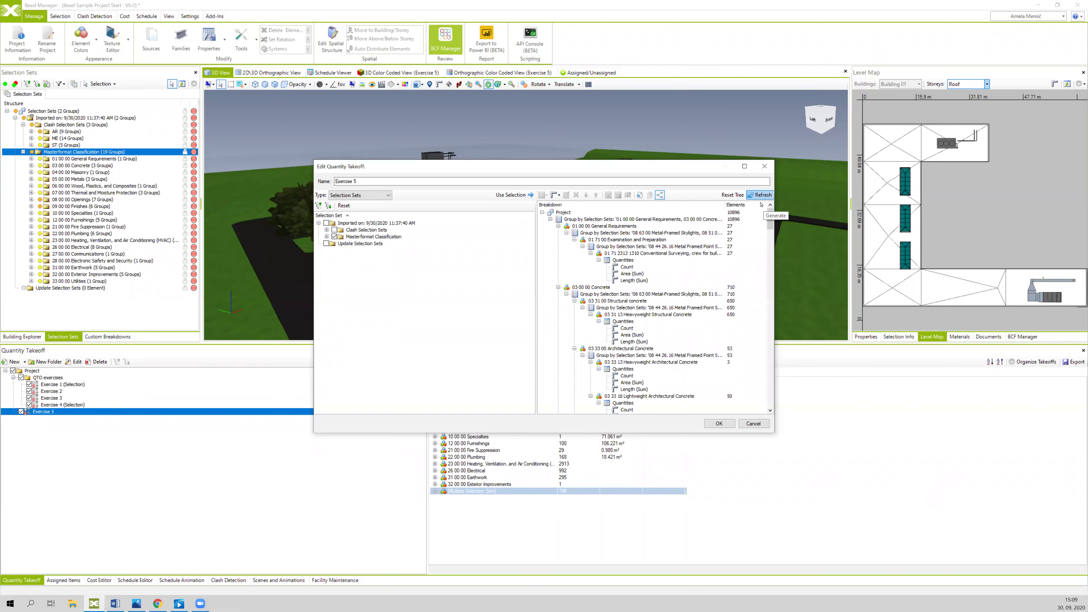
scroll(751, 372, "down", 10)
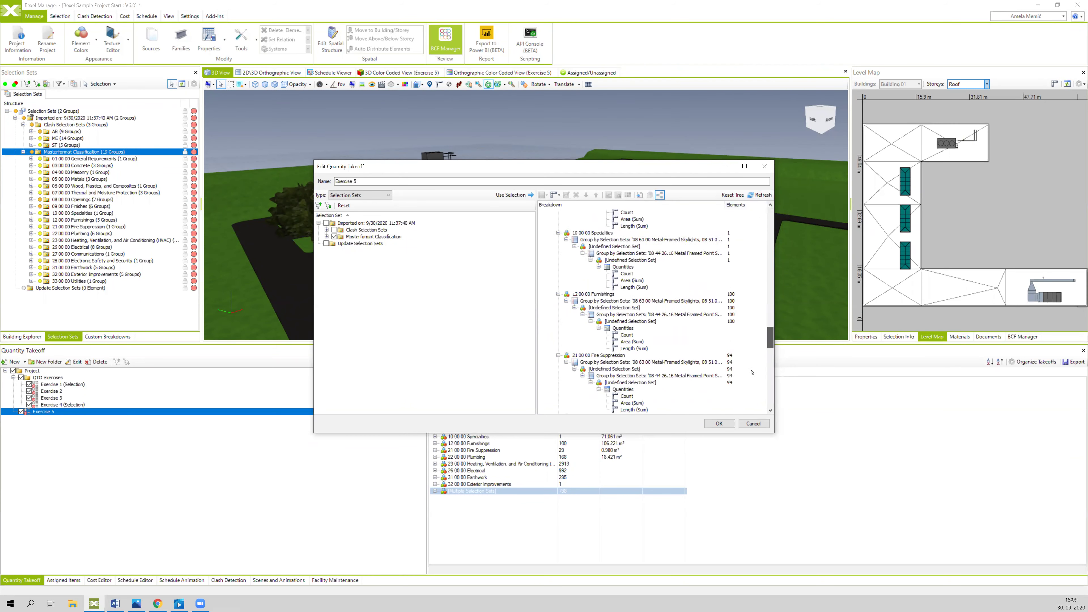
scroll(751, 372, "down", 15)
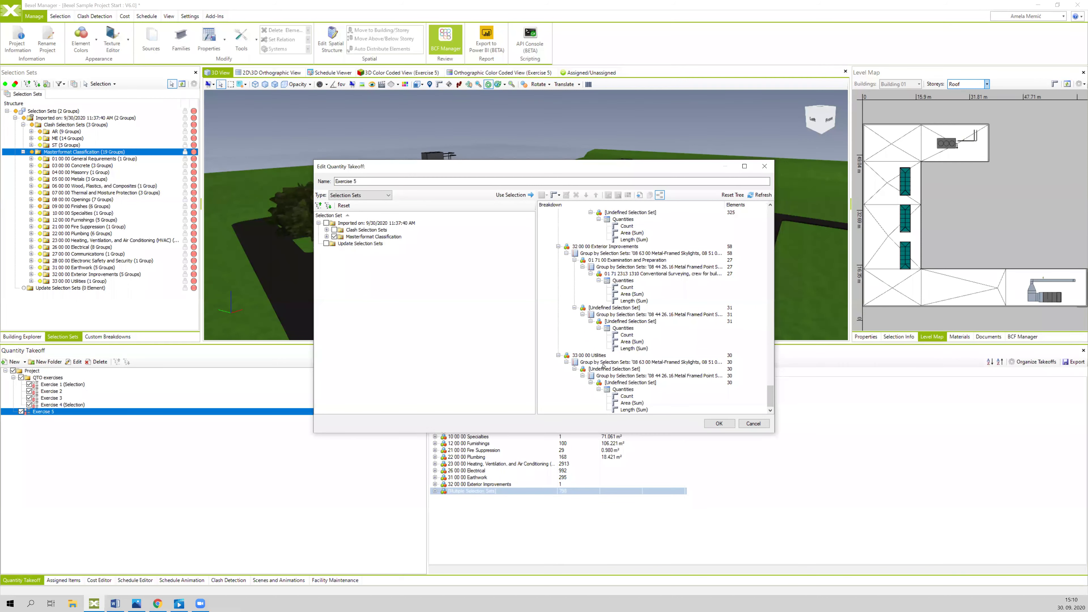
left_click(707, 422)
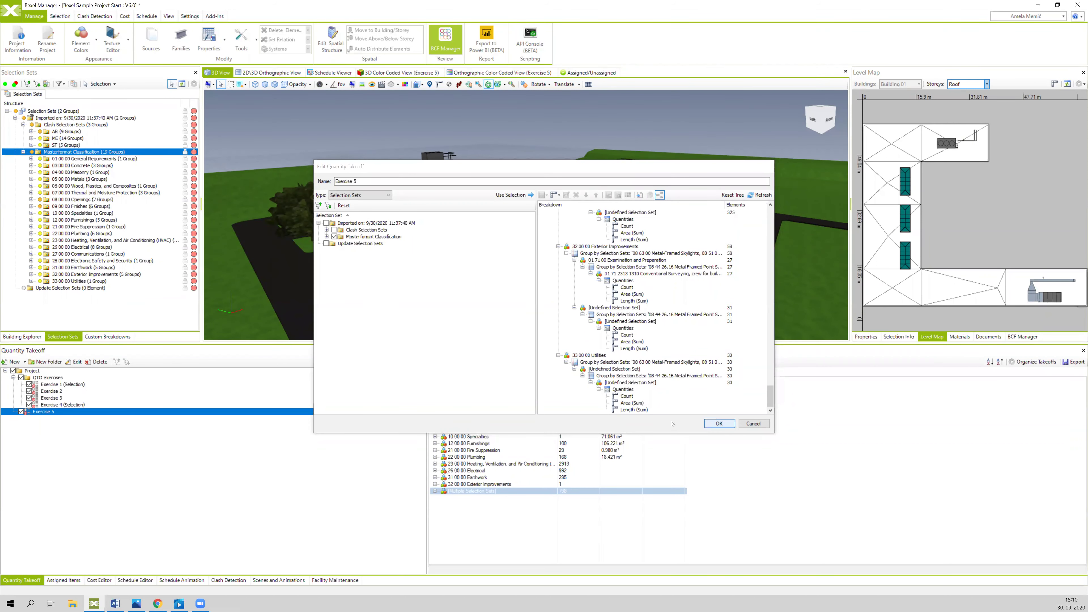